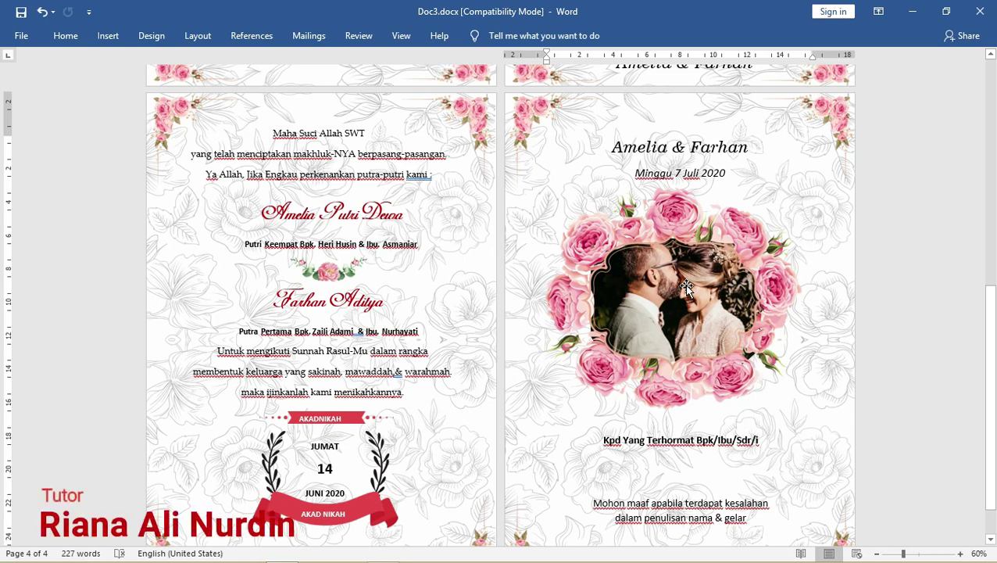
# Scroll through the finished four-page floral invitation
pyautogui.scroll(-3, 612, 283)
pyautogui.scroll(-1, 612, 279)
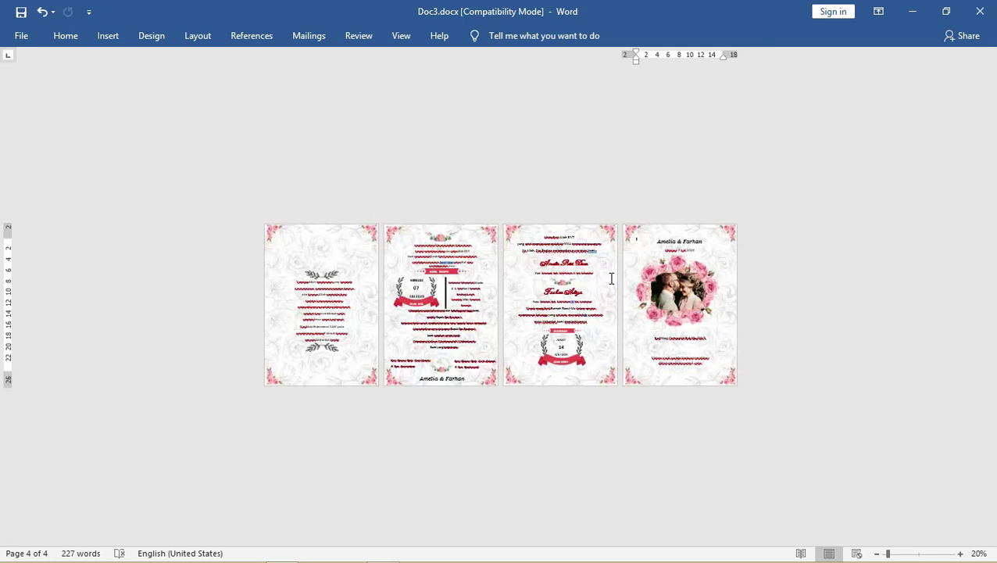
pyautogui.scroll(2, 611, 276)
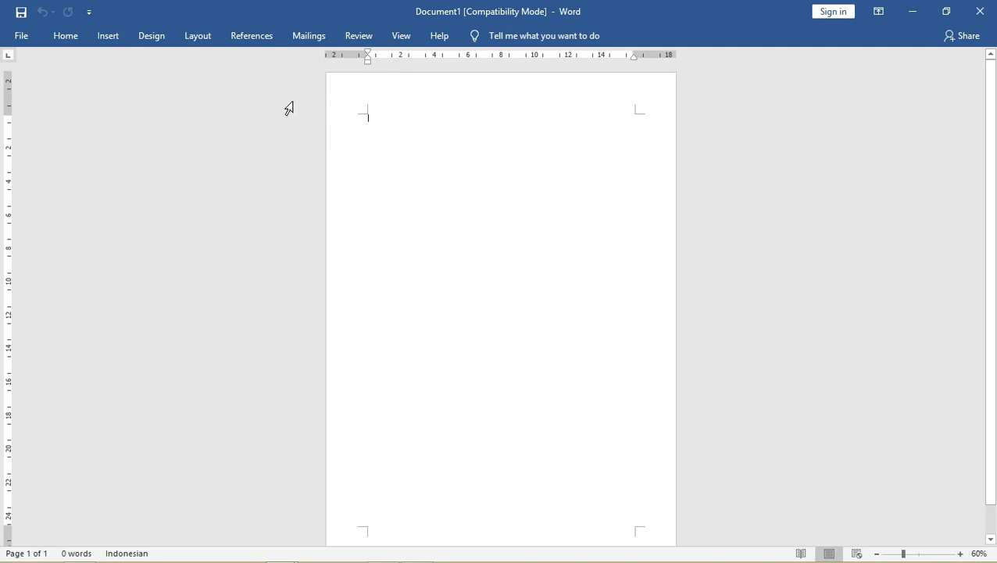
# Browse the View and Home ribbon commands with the blank page in view
pyautogui.click(402, 36)
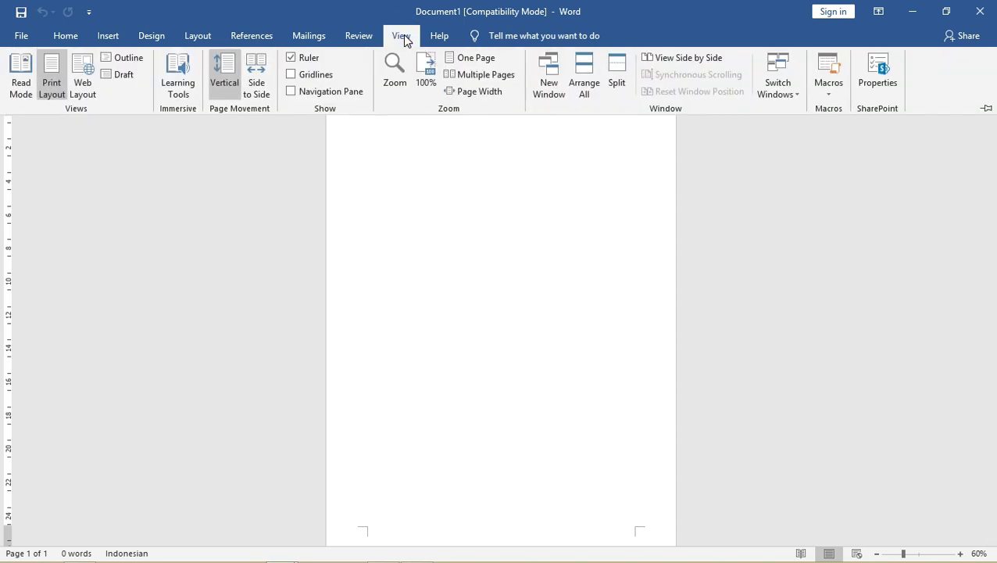
pyautogui.click(66, 37)
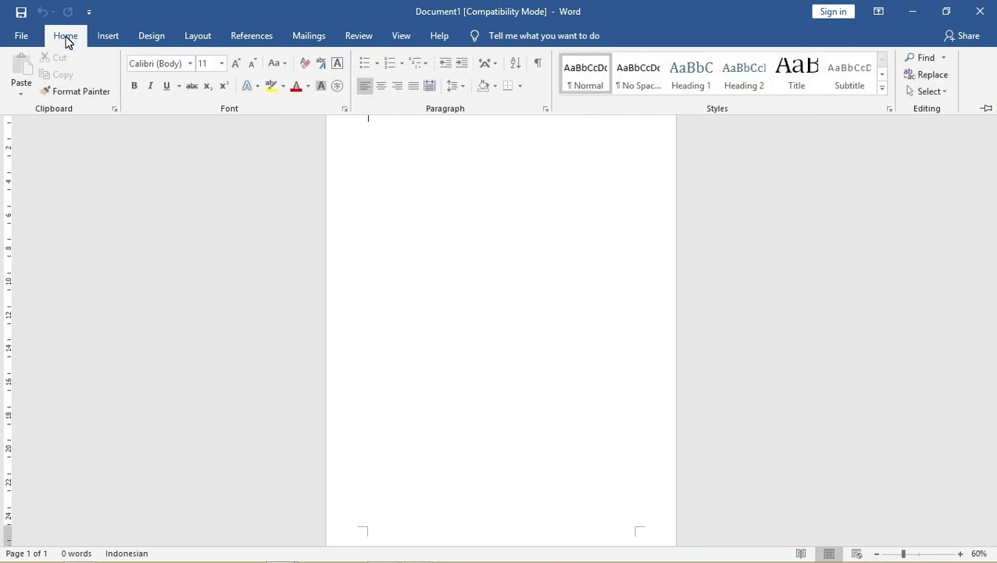
pyautogui.click(368, 153)
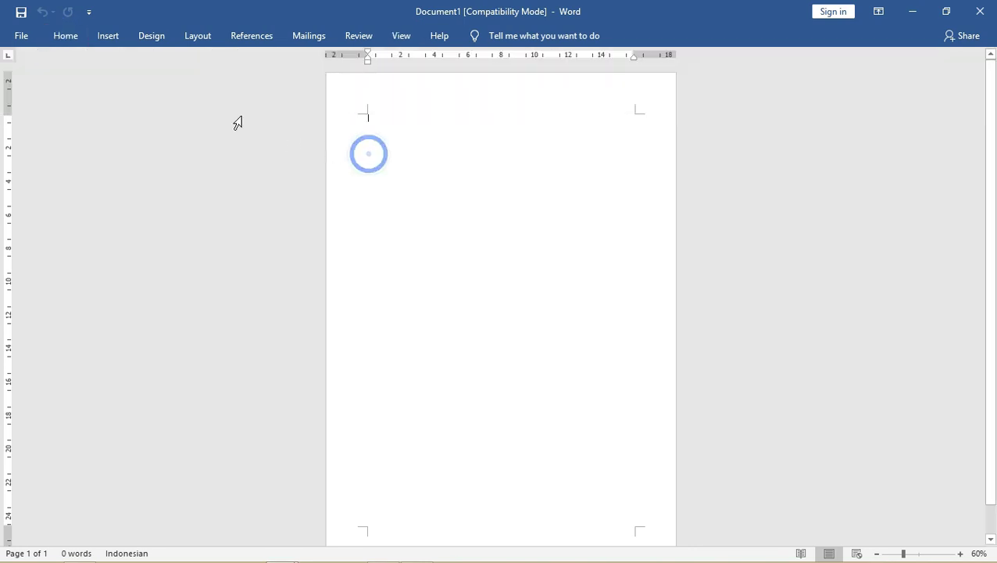
pyautogui.click(65, 35)
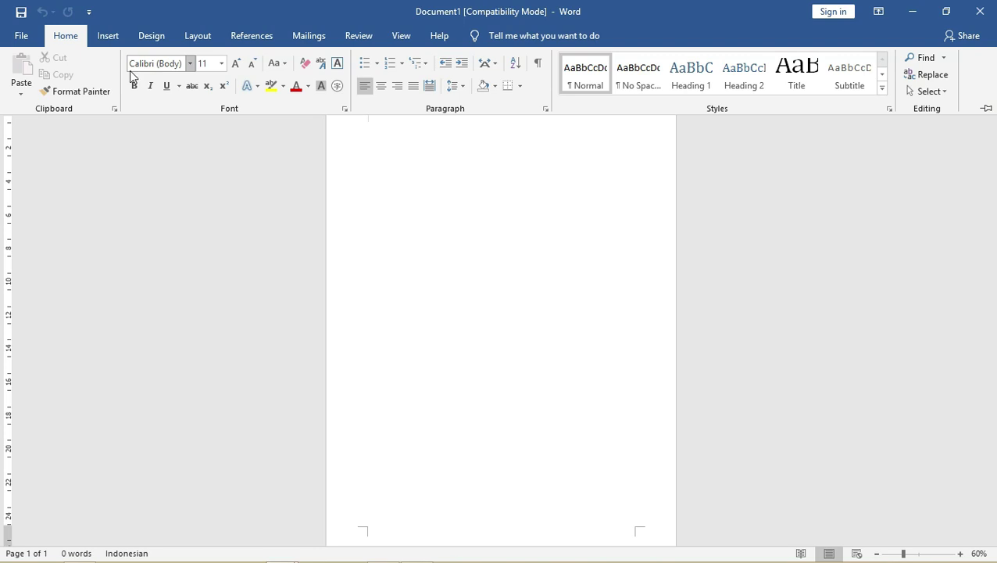
pyautogui.click(455, 187)
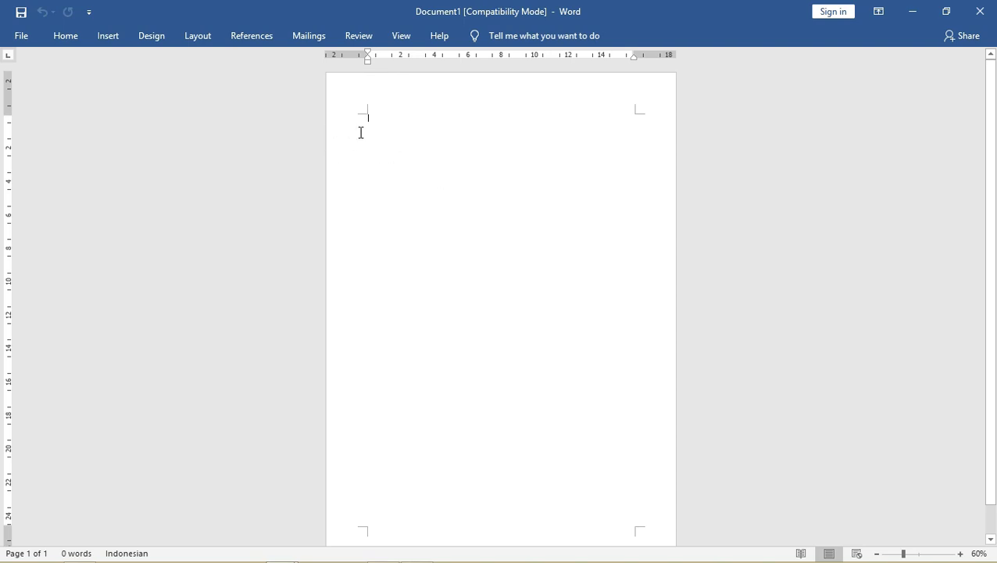
pyautogui.click(77, 39)
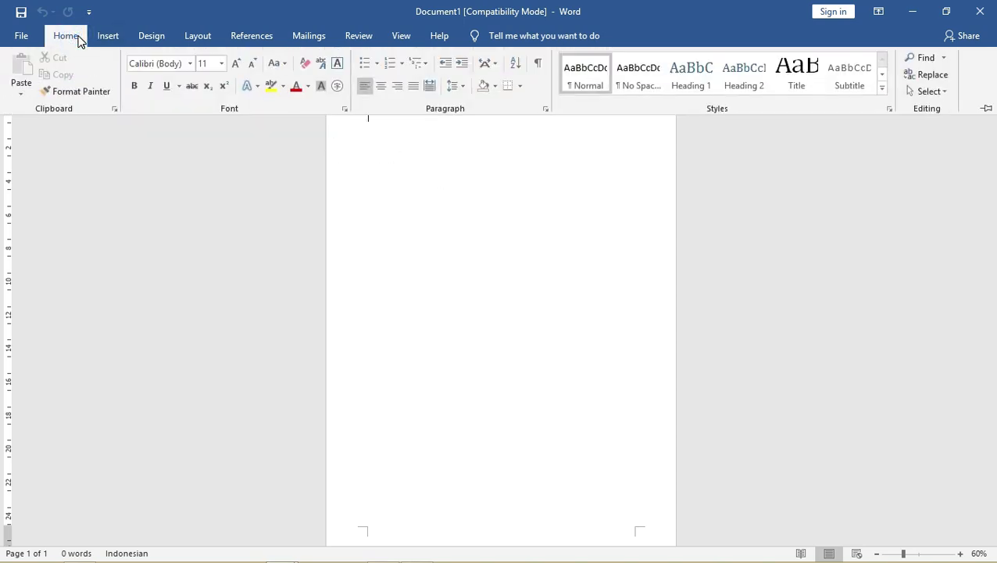
pyautogui.click(444, 160)
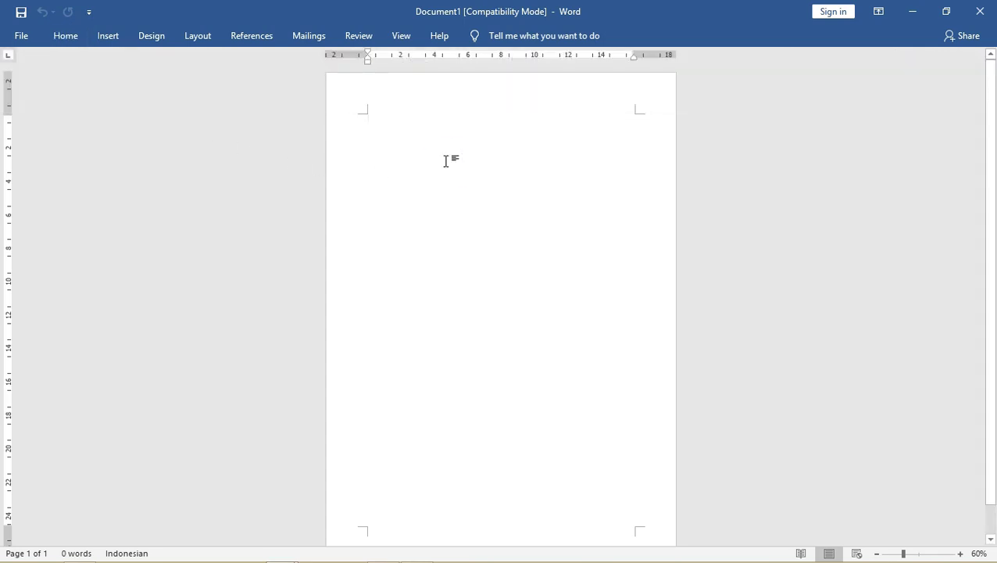
# Set the paper size to A4 Transverse and show the margin presets
pyautogui.click(196, 38)
pyautogui.click(157, 82)
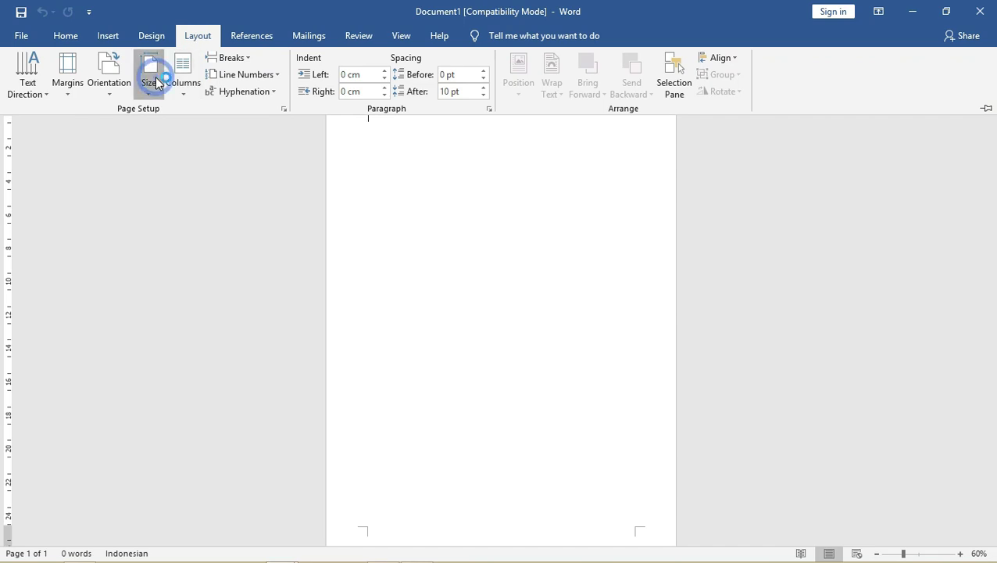
pyautogui.moveTo(317, 248); pyautogui.dragTo(318, 265)
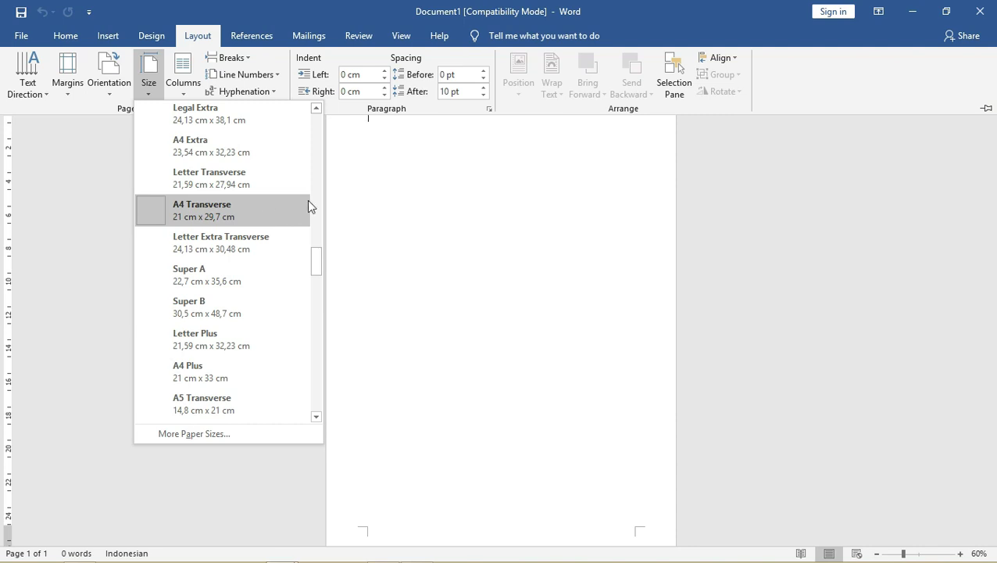
pyautogui.click(68, 86)
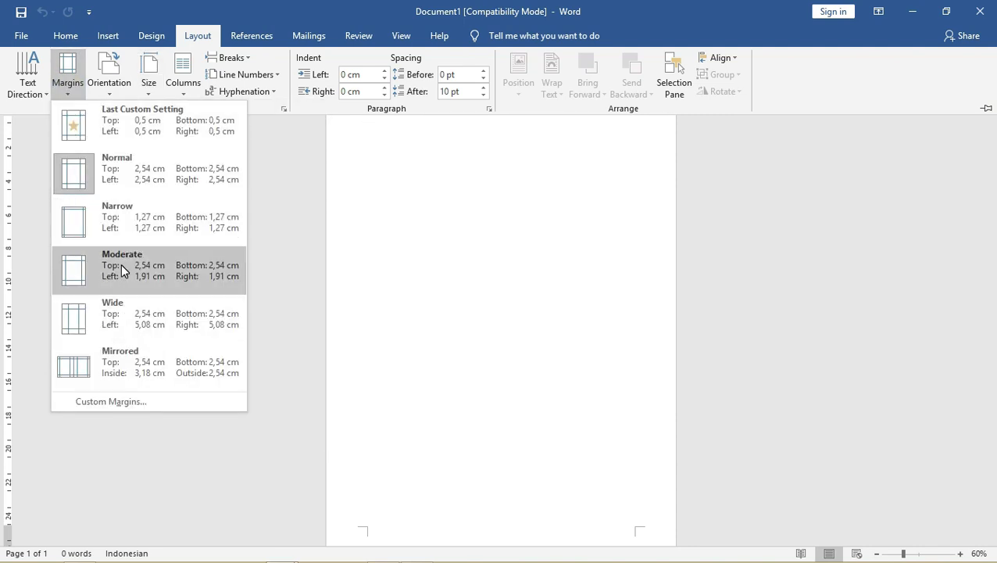
# Apply Narrow margins, then in Custom Margins set top and left to 0,5 cm
pyautogui.click(133, 217)
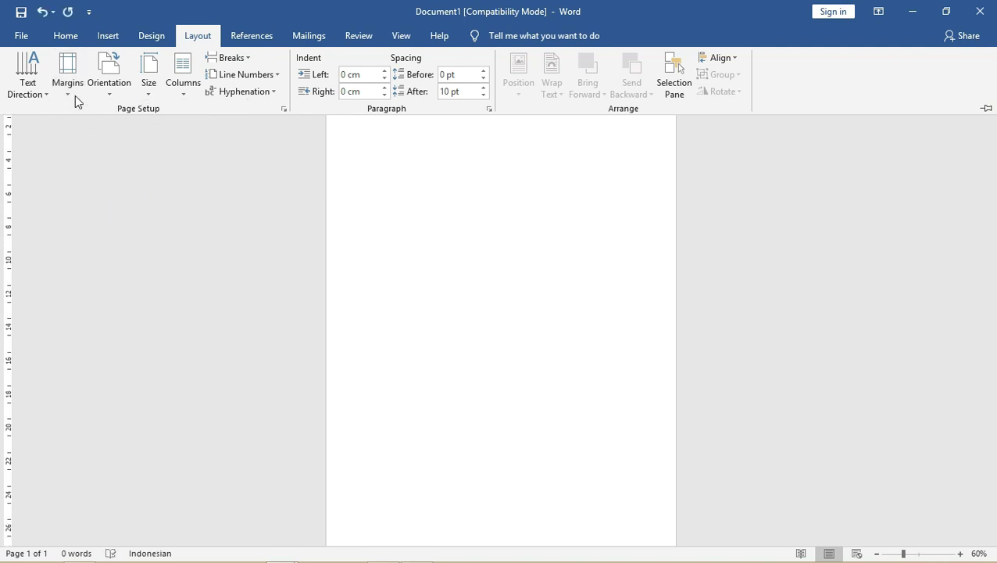
pyautogui.click(71, 90)
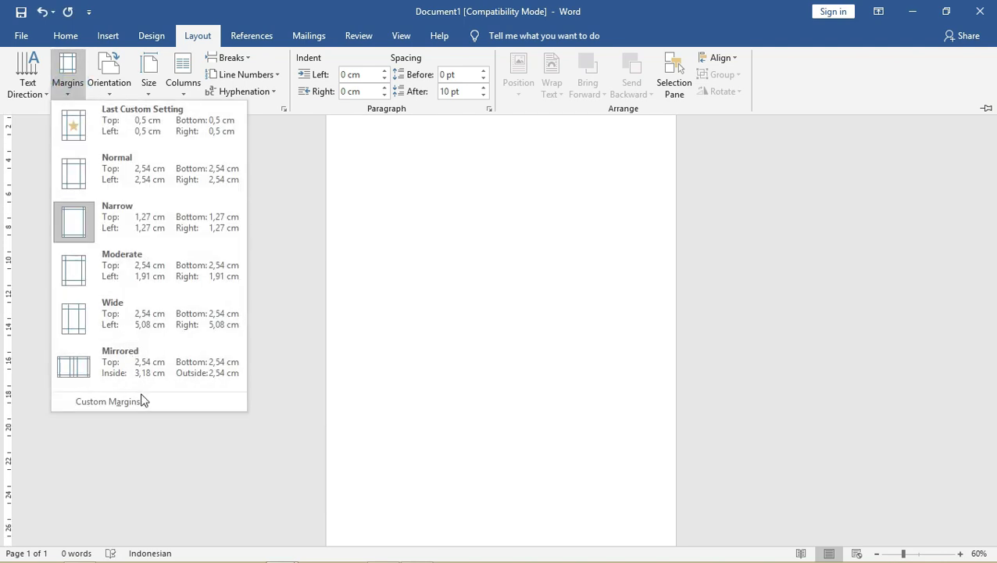
pyautogui.click(141, 401)
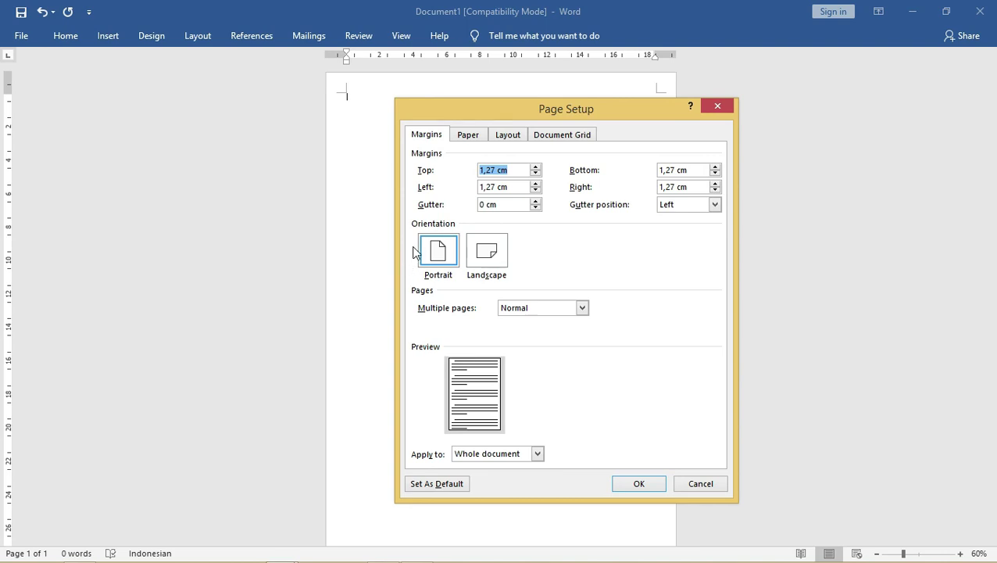
pyautogui.write('0,5')
pyautogui.click(511, 185)
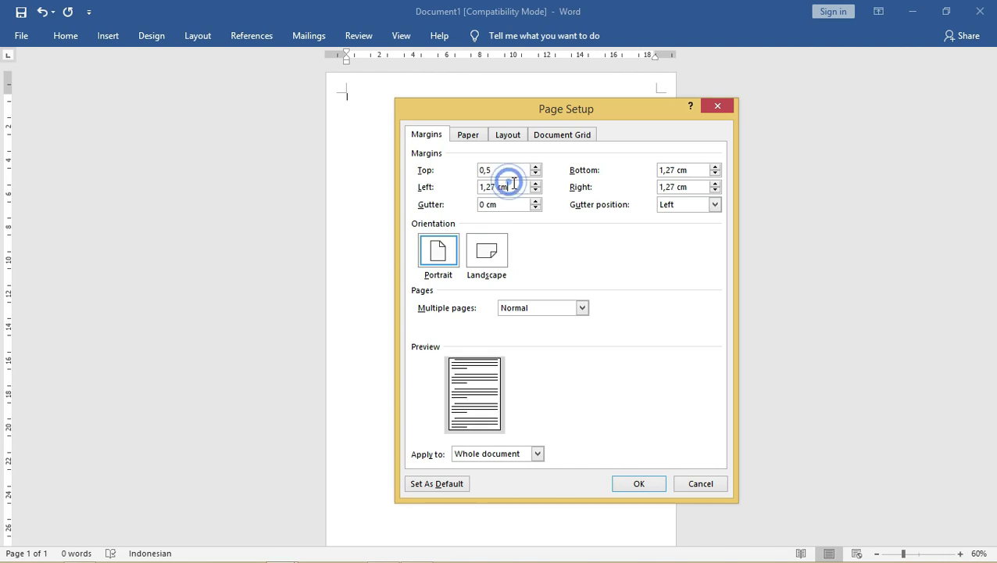
pyautogui.click(512, 186)
pyautogui.click(507, 169)
pyautogui.click(512, 186)
pyautogui.write('0,5')
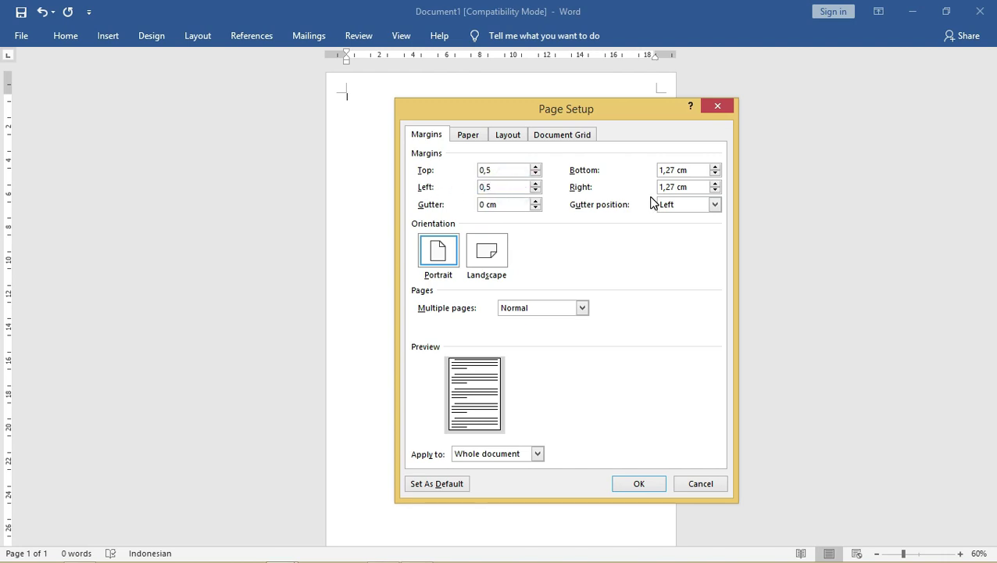
# Set the bottom and right margins to 0,5 cm and apply them
pyautogui.click(687, 171)
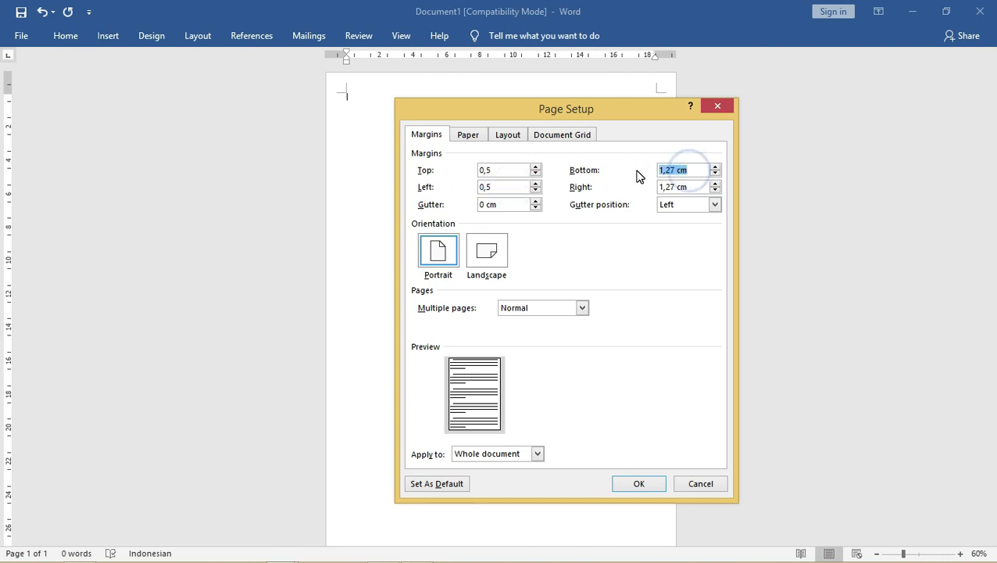
pyautogui.write('0,5')
pyautogui.click(687, 188)
pyautogui.write('0,5')
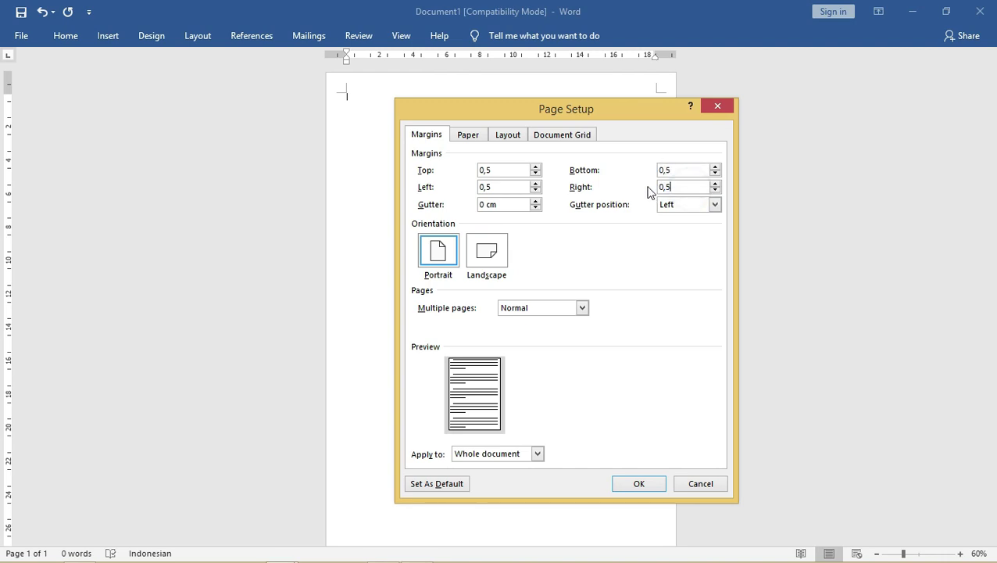
pyautogui.moveTo(640, 119); pyautogui.dragTo(602, 109)
pyautogui.click(463, 161)
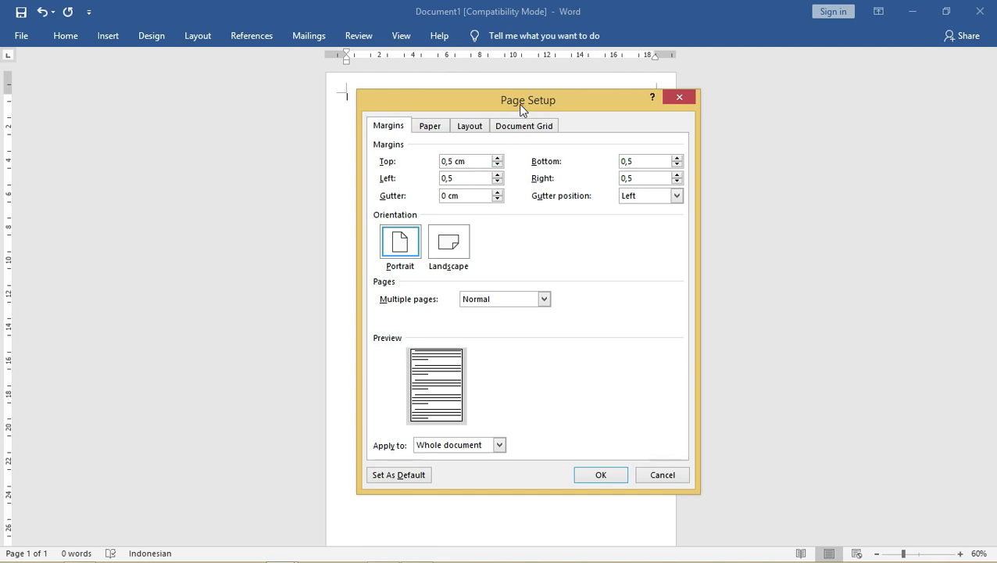
pyautogui.moveTo(518, 104); pyautogui.dragTo(488, 99)
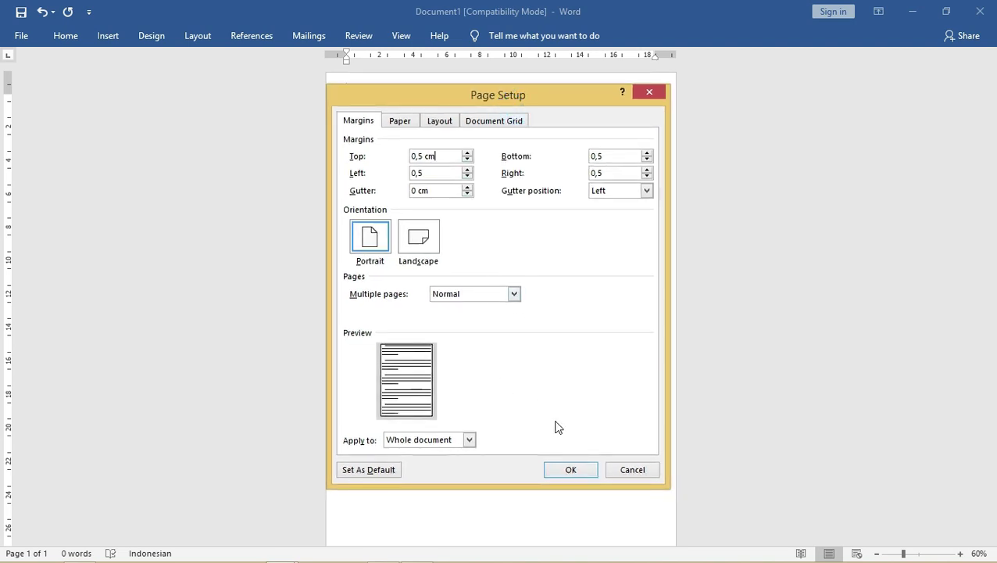
pyautogui.click(569, 473)
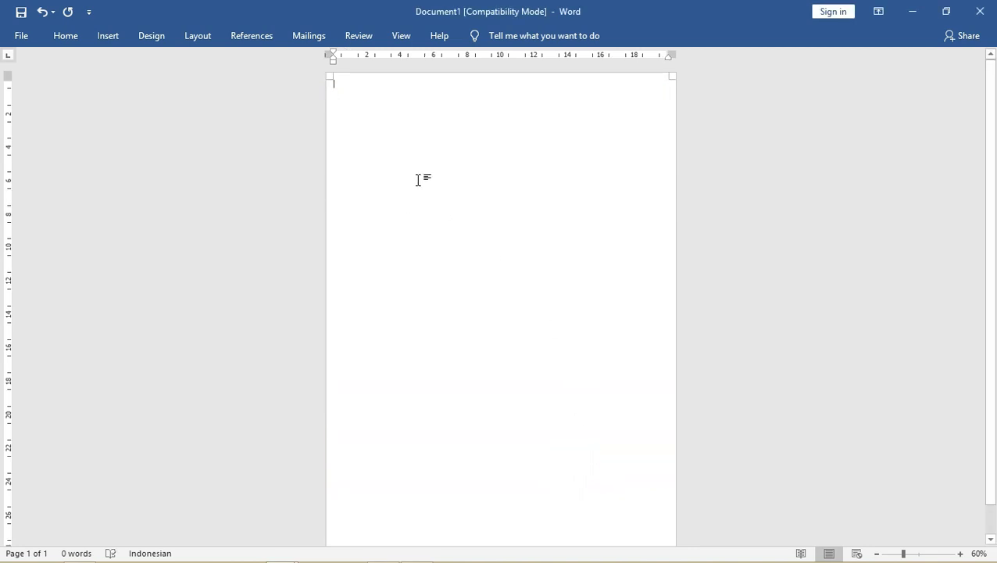
# Draw a rectangle covering the top-left two-thirds of the page
pyautogui.keyDown('ctrl'); pyautogui.scroll(-1, 370, 182); pyautogui.keyUp('ctrl')
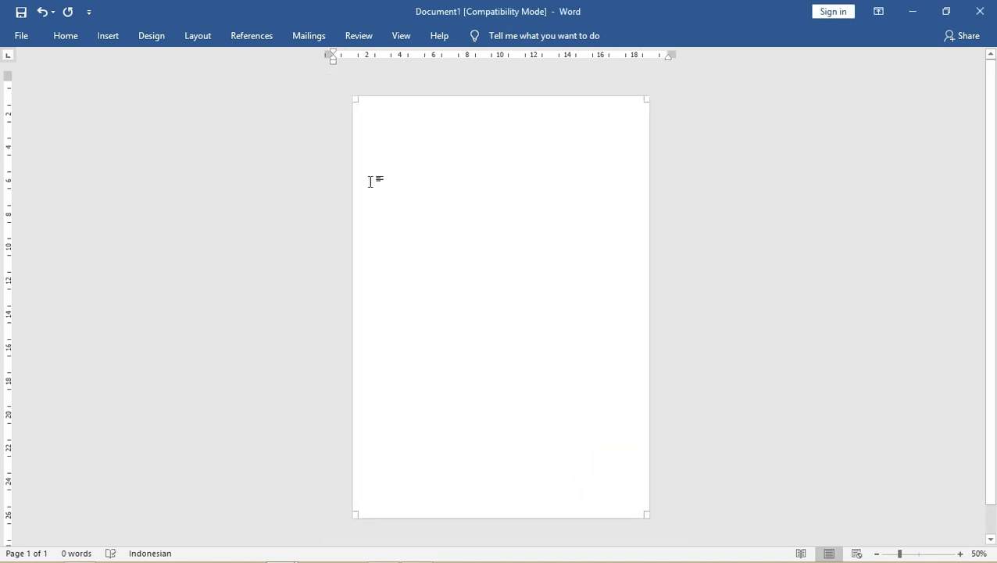
pyautogui.click(105, 40)
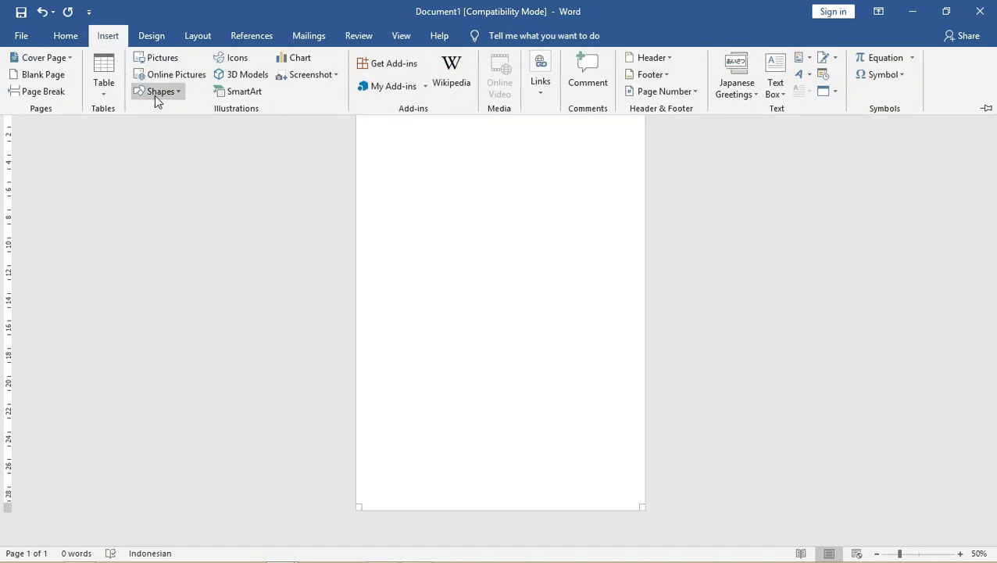
pyautogui.click(178, 95)
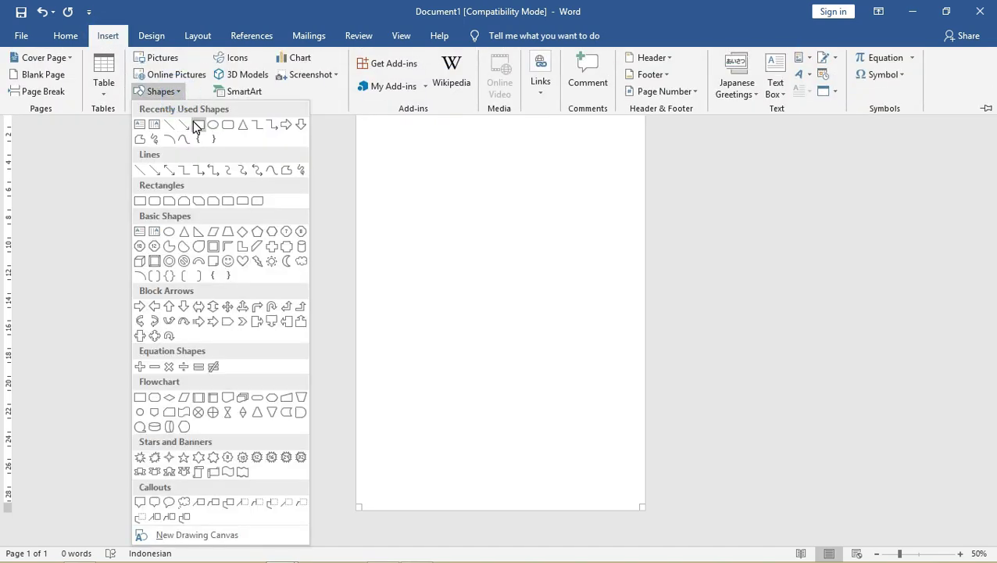
pyautogui.click(194, 122)
pyautogui.moveTo(384, 125); pyautogui.dragTo(641, 509)
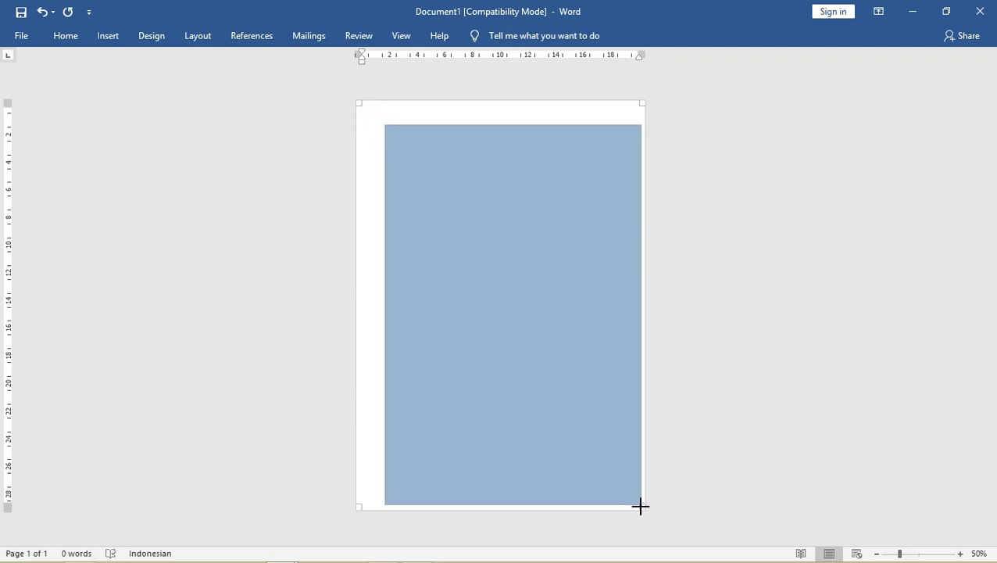
pyautogui.moveTo(486, 233); pyautogui.dragTo(456, 210)
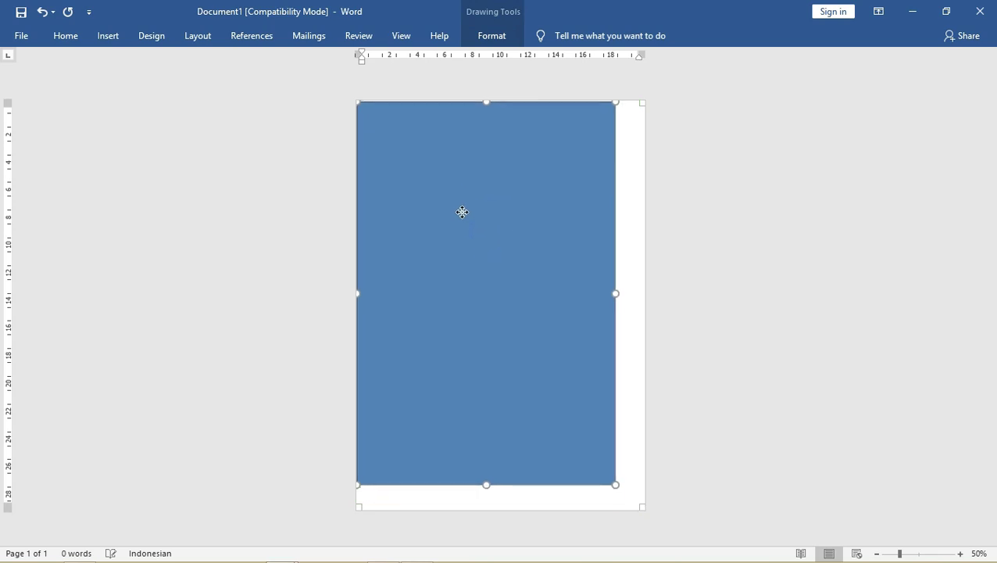
pyautogui.moveTo(615, 482)
pyautogui.mouseDown()
pyautogui.moveTo(623, 498)
pyautogui.moveTo(591, 455)
pyautogui.mouseUp()
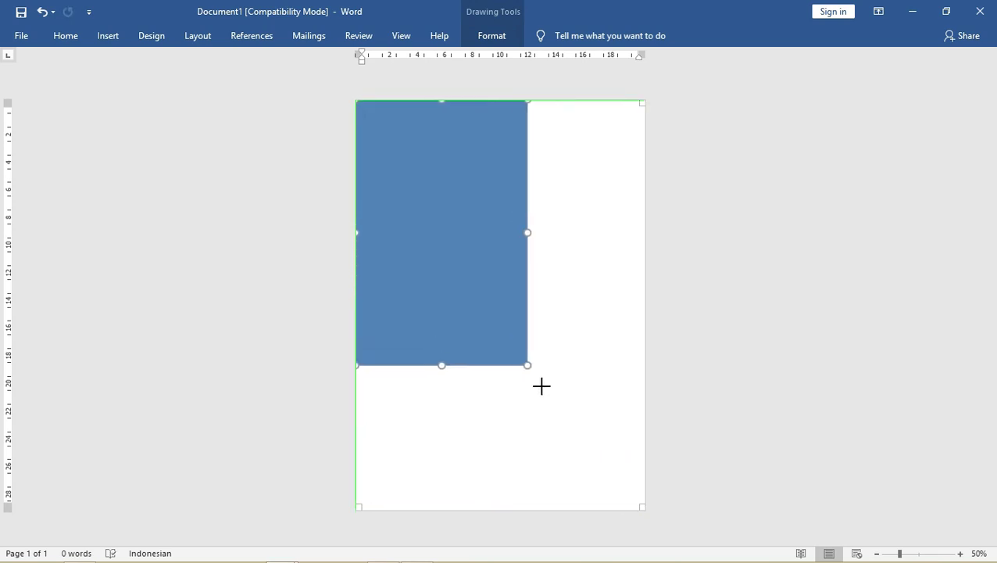
pyautogui.moveTo(591, 455)
pyautogui.mouseDown()
pyautogui.moveTo(621, 496)
pyautogui.moveTo(602, 461)
pyautogui.mouseUp()
# Insert page breaks so the document grows to four pages
pyautogui.click(619, 400)
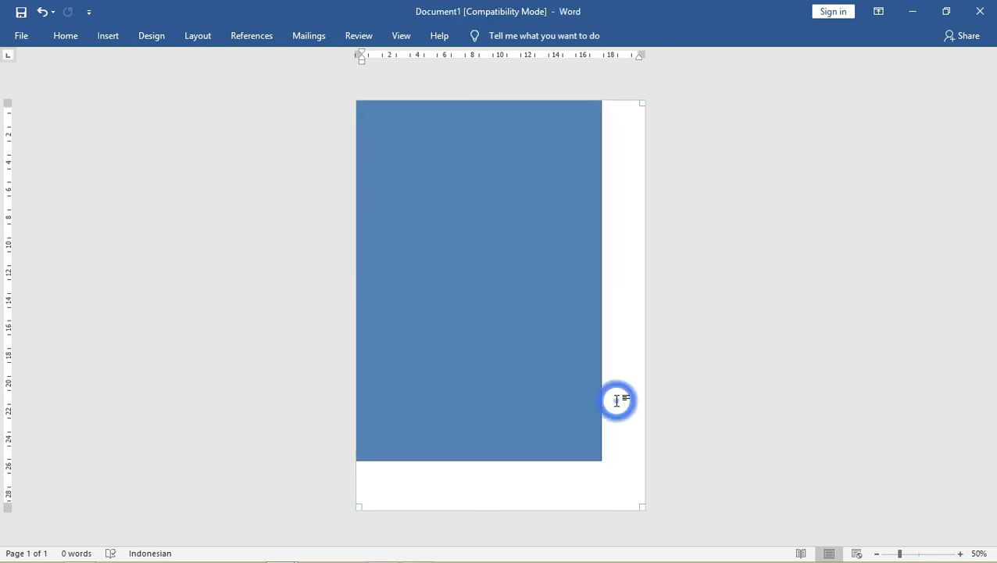
pyautogui.hotkey('ctrl', 'Return')
pyautogui.hotkey('ctrl', 'Return')
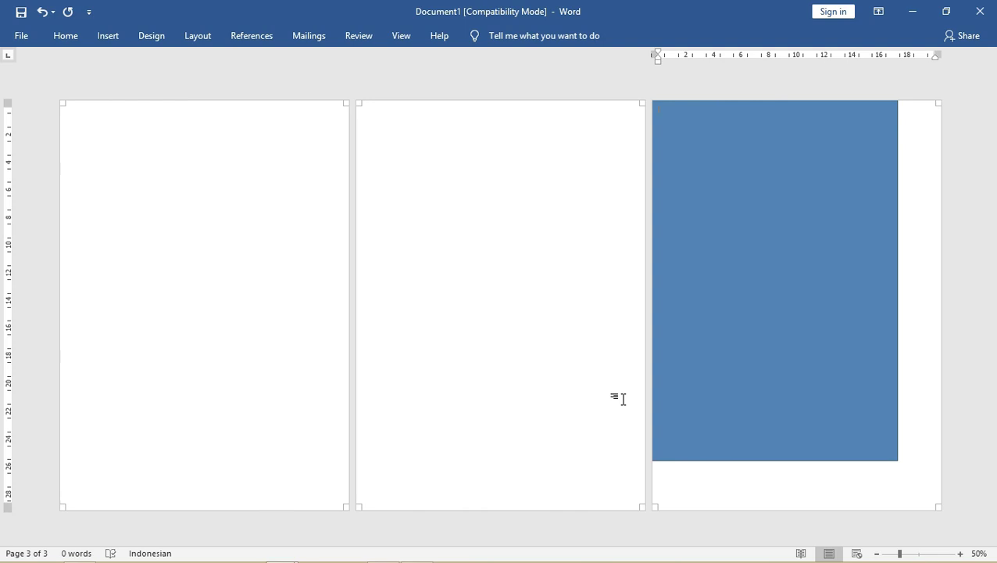
pyautogui.hotkey('ctrl', 'Return')
pyautogui.keyDown('ctrl'); pyautogui.scroll(-3, 575, 320); pyautogui.keyUp('ctrl')
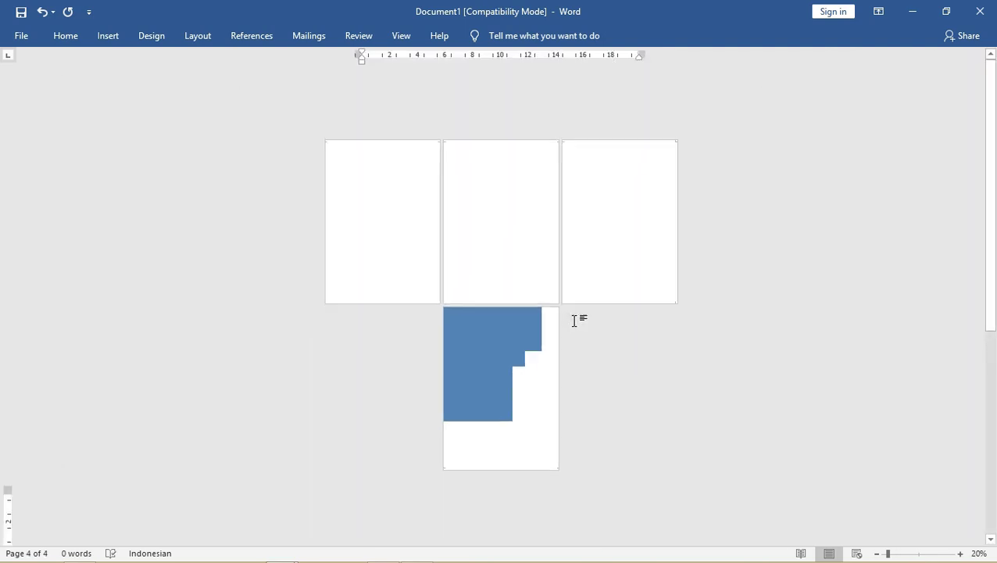
# Move the blue rectangle to page 1 and stretch it to fill the page
pyautogui.moveTo(609, 294); pyautogui.dragTo(296, 293)
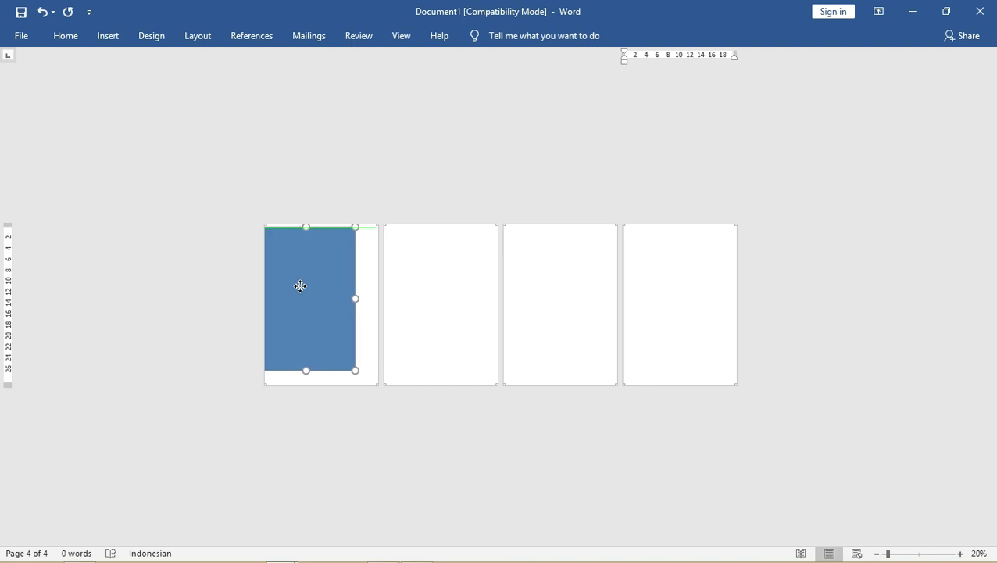
pyautogui.moveTo(296, 293); pyautogui.dragTo(306, 283)
pyautogui.keyDown('ctrl'); pyautogui.scroll(2, 309, 287); pyautogui.keyUp('ctrl')
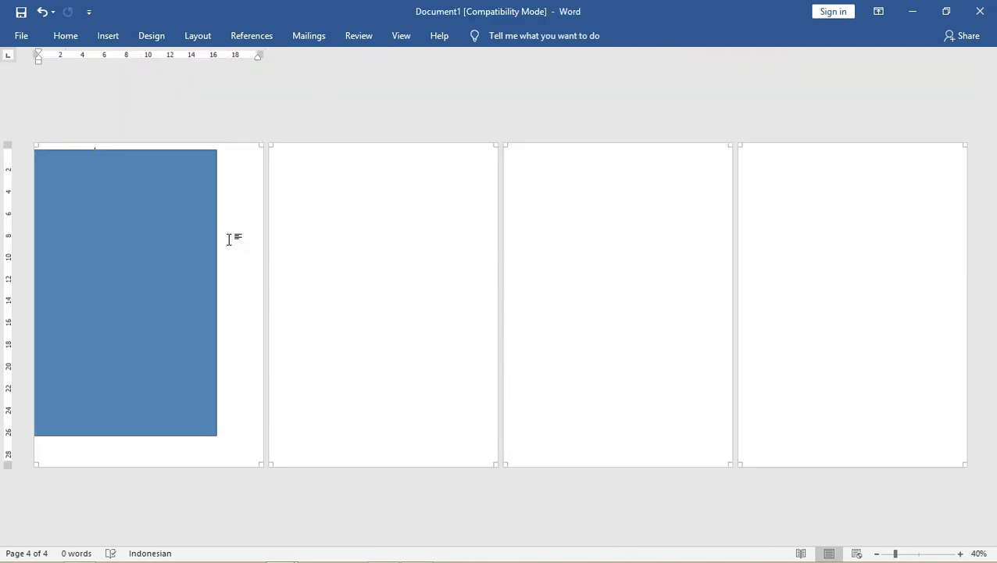
pyautogui.moveTo(170, 231); pyautogui.dragTo(159, 225)
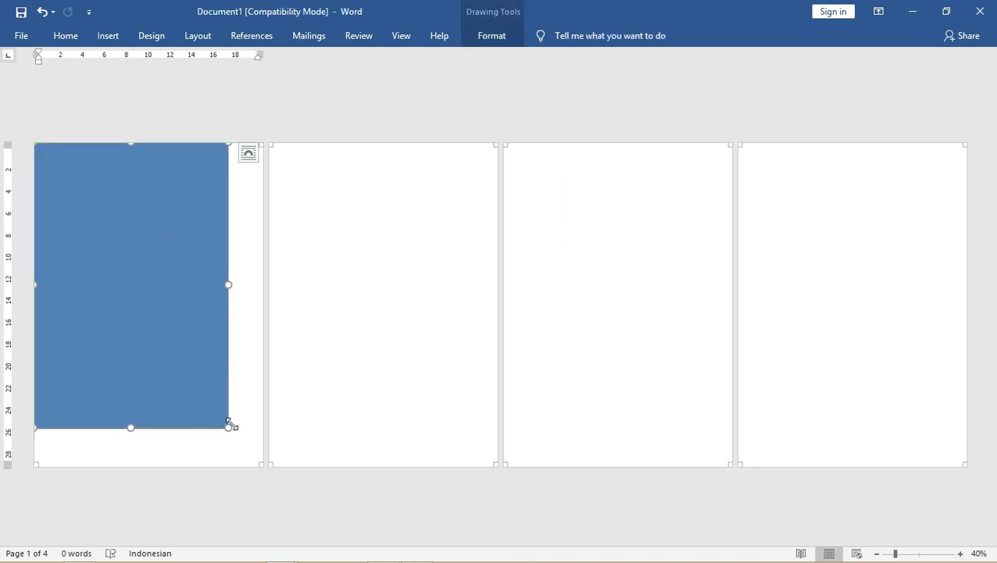
pyautogui.moveTo(229, 428); pyautogui.dragTo(269, 486)
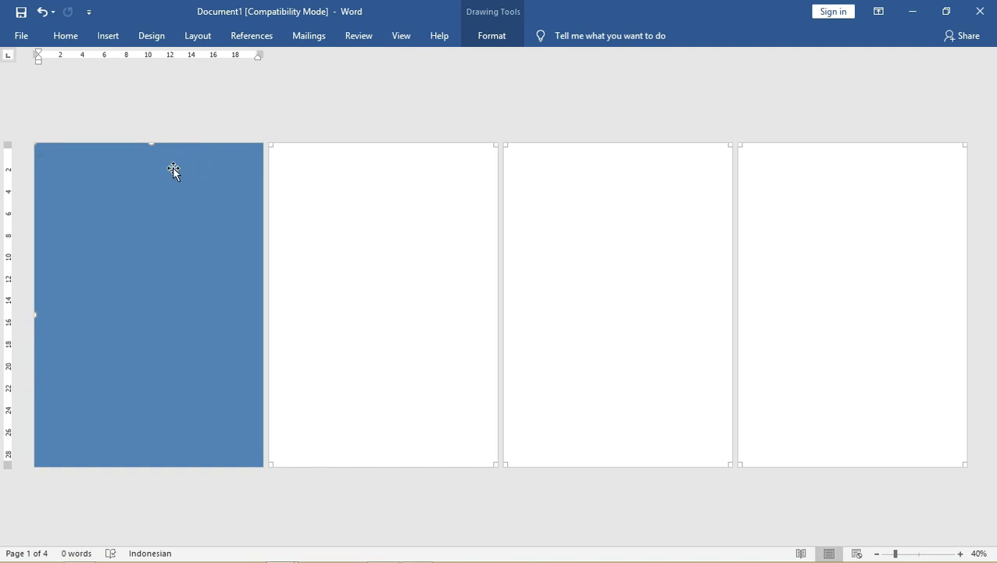
pyautogui.click(496, 46)
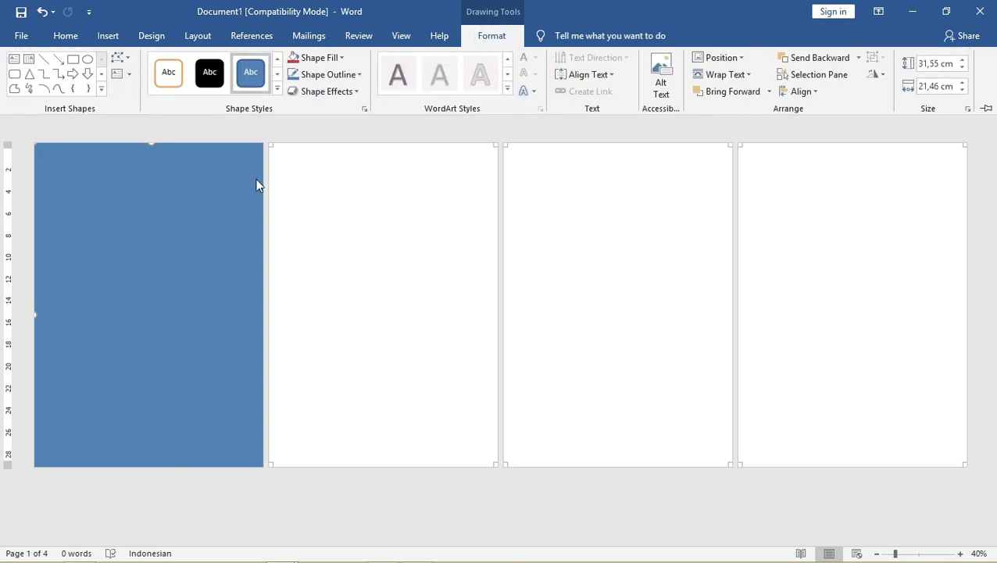
# Fill the rectangle with the BG02.png floral picture
pyautogui.click(326, 61)
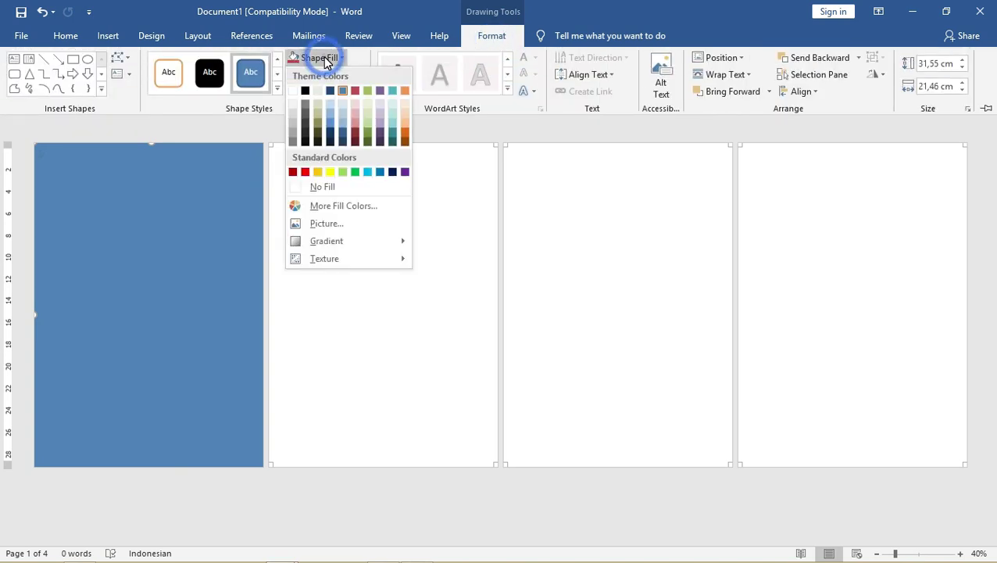
pyautogui.click(340, 225)
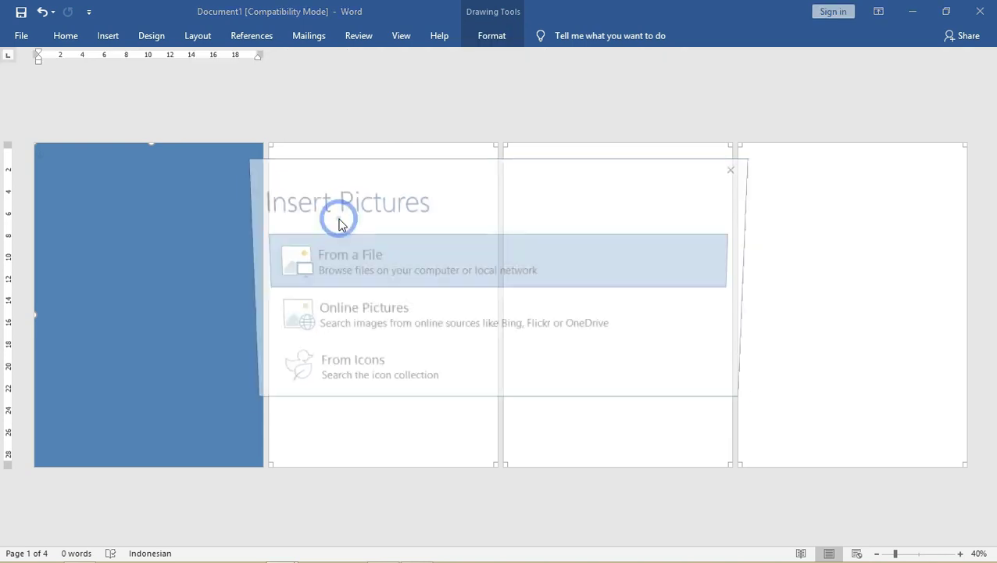
pyautogui.click(340, 260)
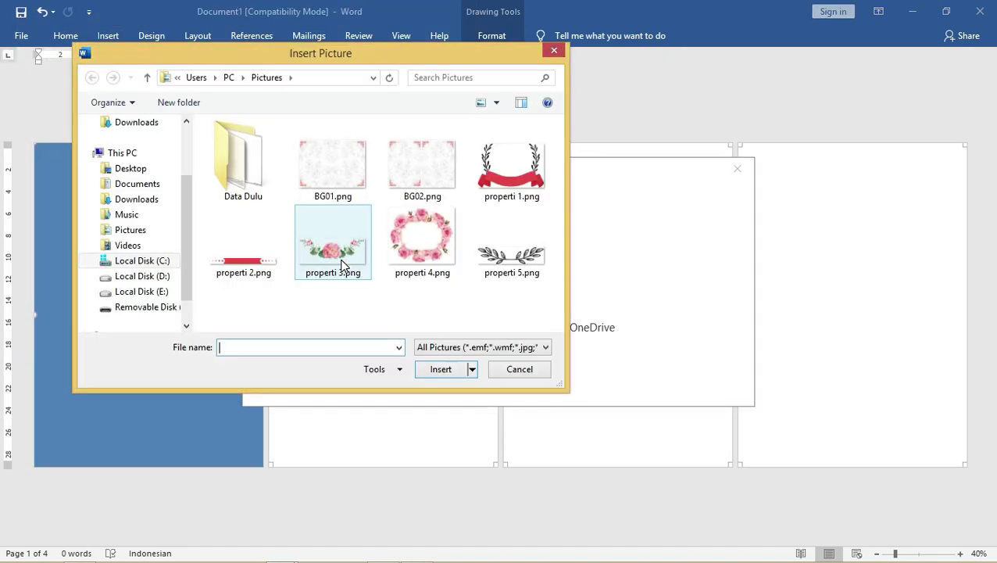
pyautogui.moveTo(432, 59); pyautogui.dragTo(551, 66)
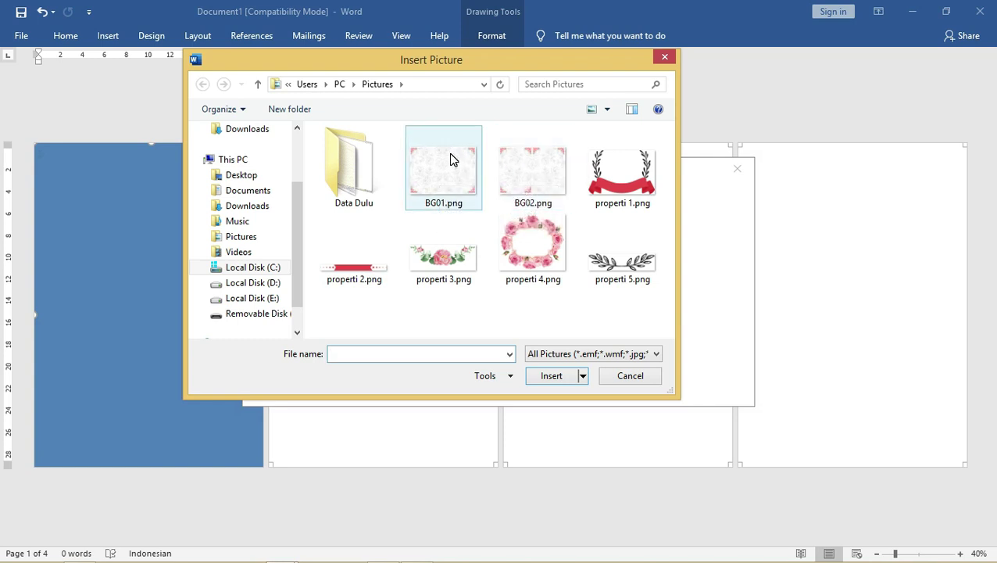
pyautogui.click(530, 164)
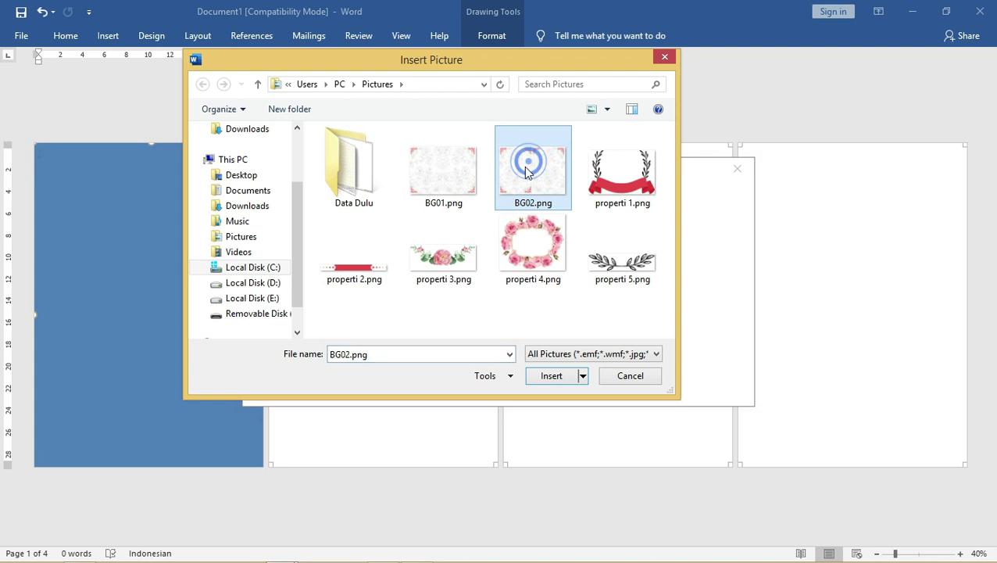
pyautogui.click(553, 378)
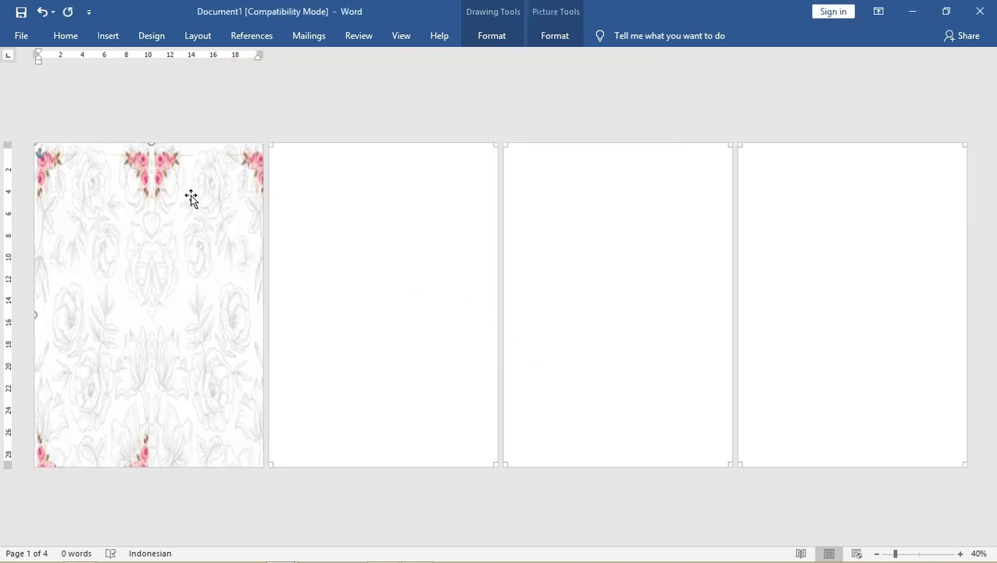
# Start cropping the floral picture and shift it down inside the crop frame
pyautogui.click(501, 39)
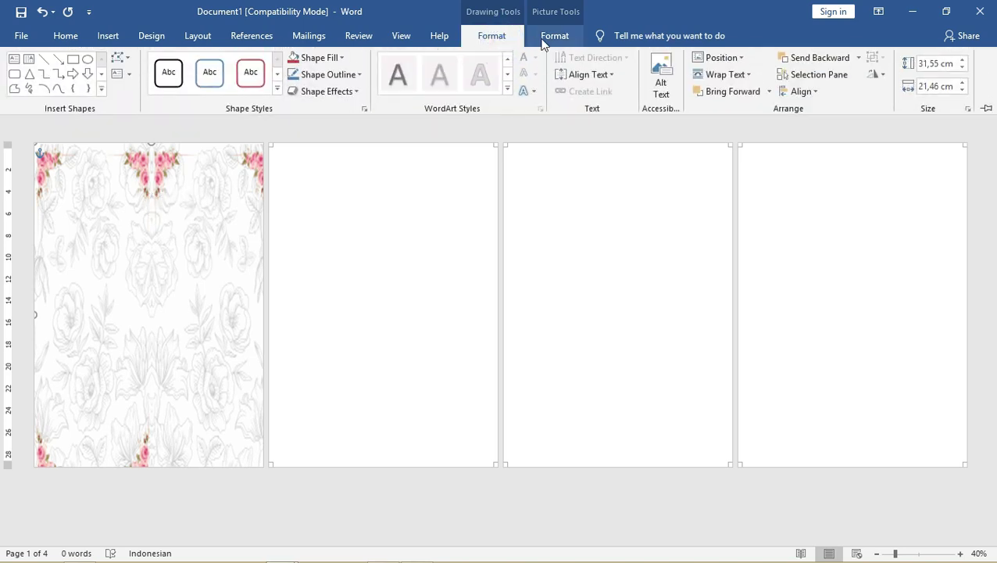
pyautogui.click(551, 39)
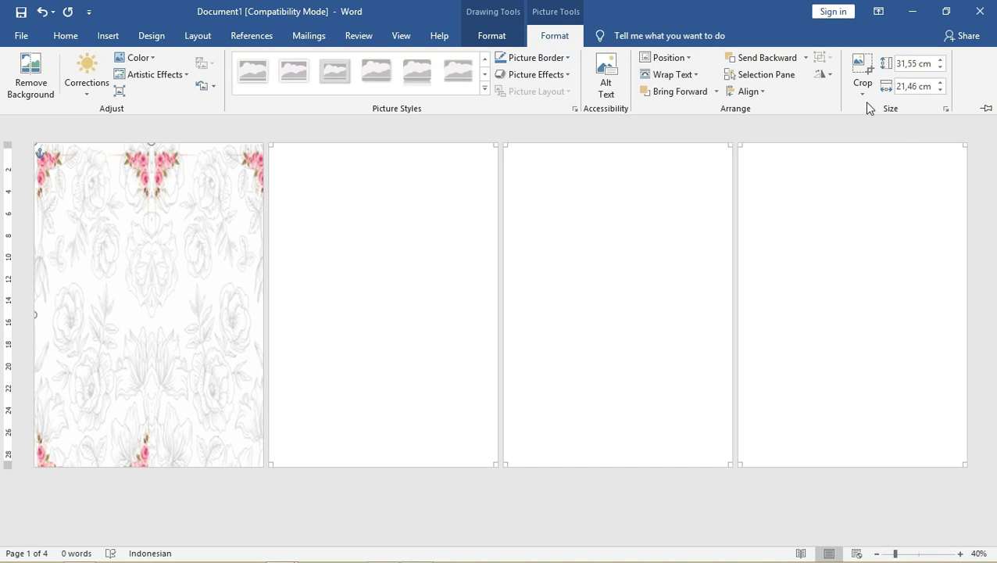
pyautogui.click(863, 92)
pyautogui.click(865, 109)
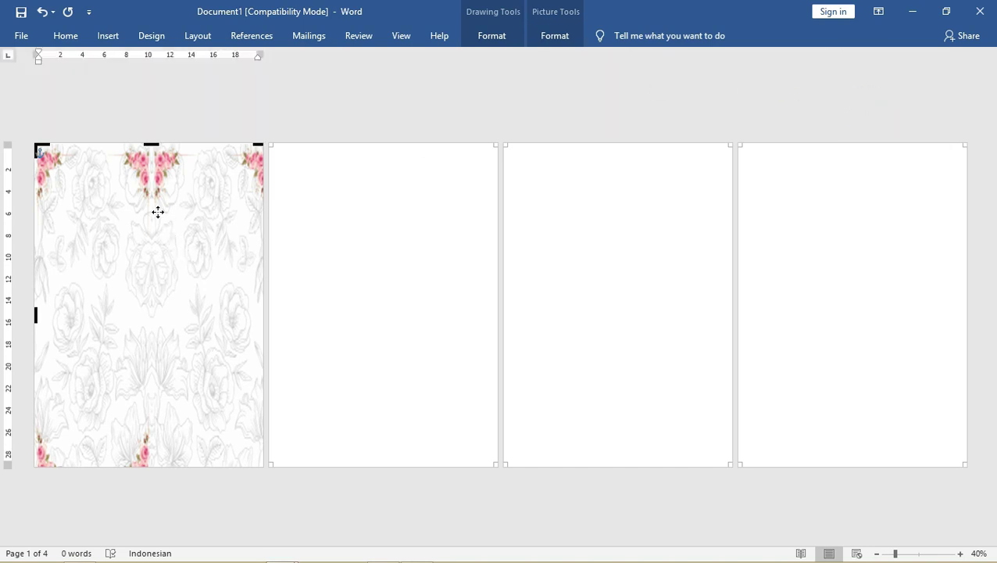
pyautogui.moveTo(169, 213)
pyautogui.mouseDown()
pyautogui.moveTo(166, 243)
pyautogui.moveTo(169, 222)
pyautogui.mouseUp()
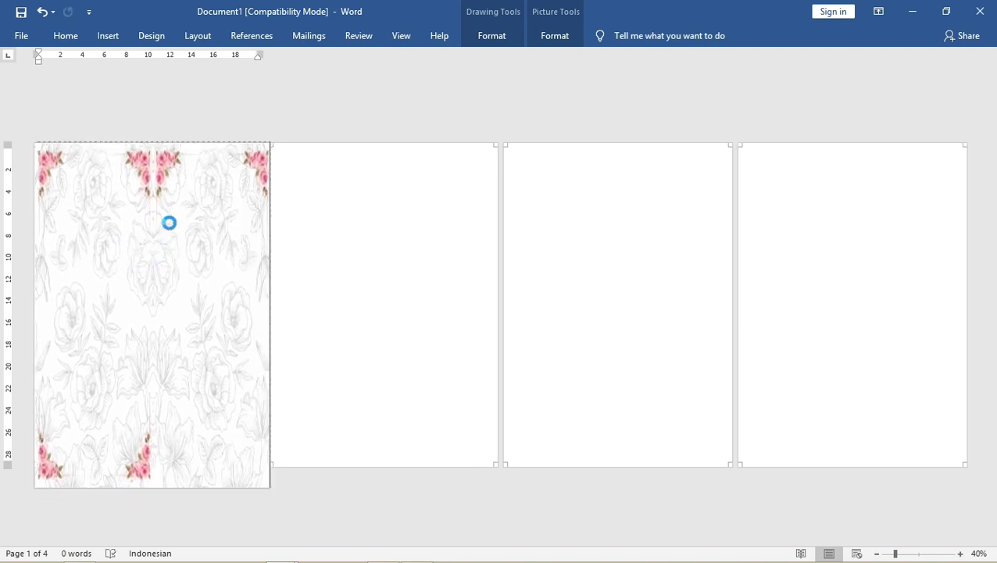
# Fit the whole floral picture inside the crop area
pyautogui.click(565, 38)
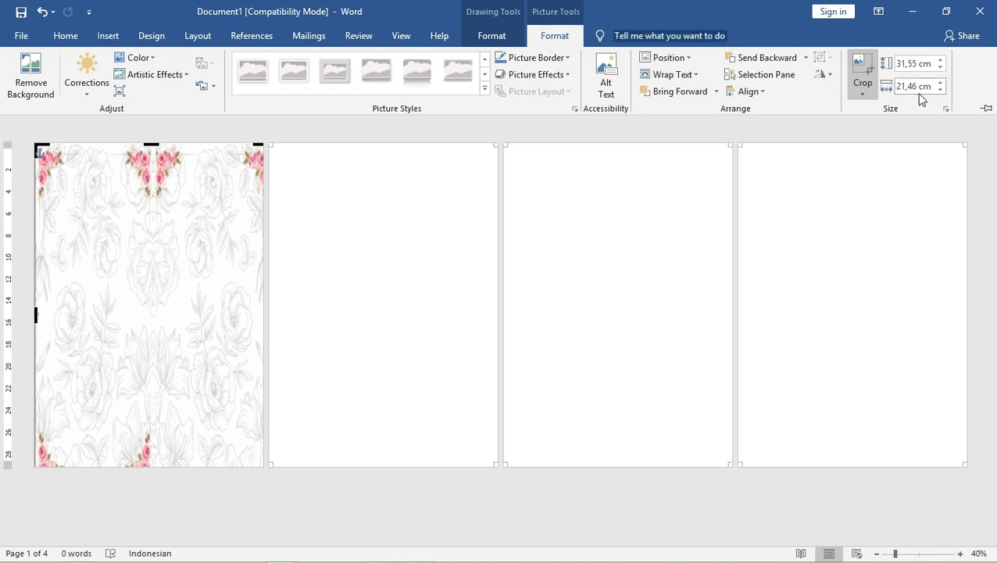
pyautogui.click(863, 95)
pyautogui.click(887, 179)
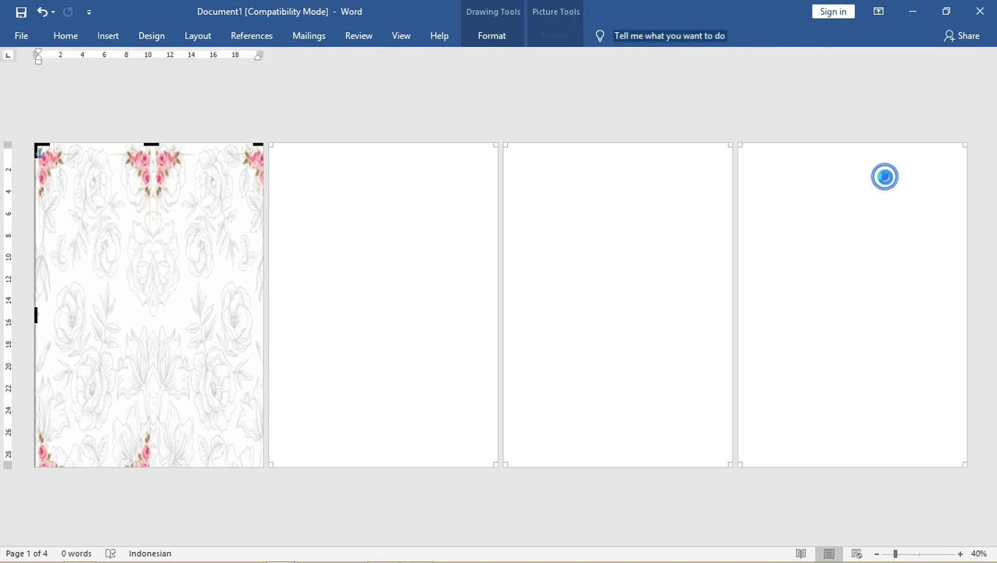
pyautogui.click(165, 265)
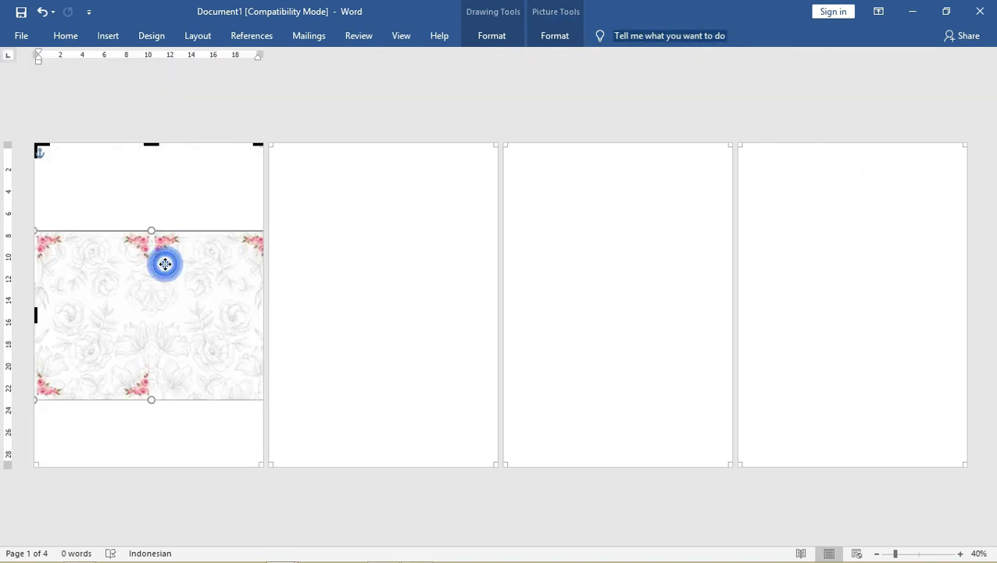
# Move and enlarge the floral picture until roses sit at page 1's corners
pyautogui.moveTo(219, 237); pyautogui.dragTo(221, 168)
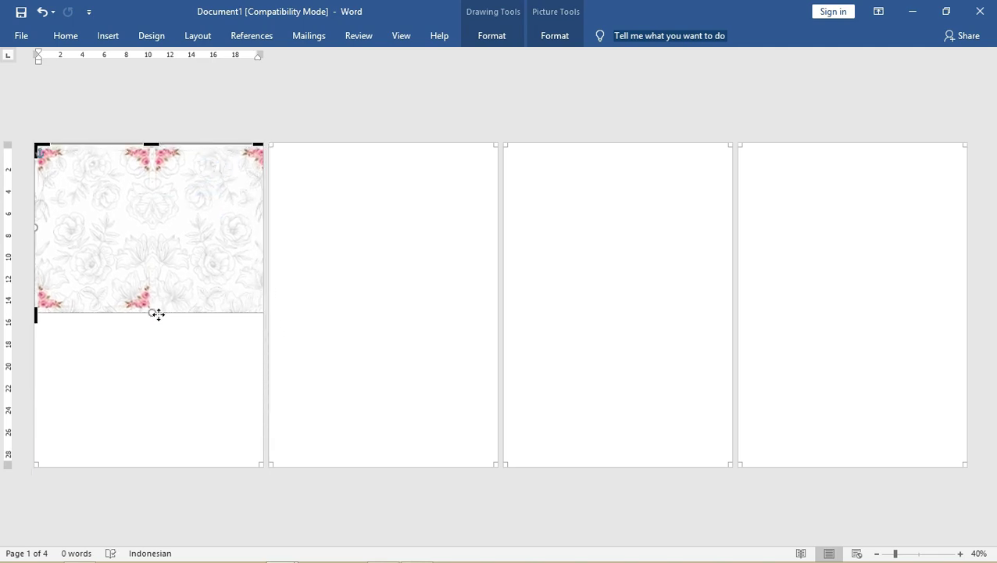
pyautogui.moveTo(169, 263); pyautogui.dragTo(227, 350)
pyautogui.moveTo(214, 305)
pyautogui.mouseDown()
pyautogui.moveTo(257, 351)
pyautogui.moveTo(259, 370)
pyautogui.mouseUp()
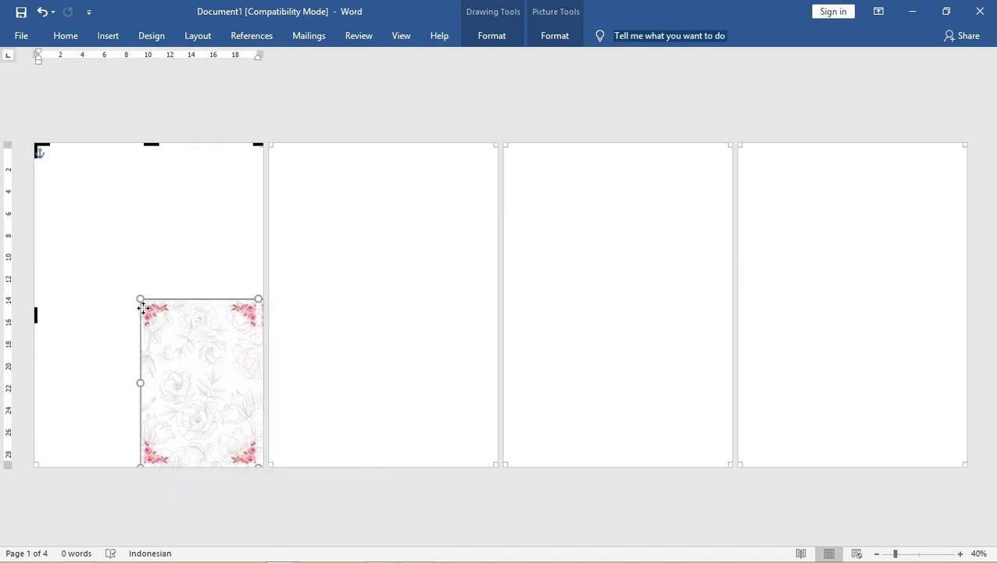
pyautogui.moveTo(138, 297)
pyautogui.mouseDown()
pyautogui.moveTo(94, 223)
pyautogui.moveTo(160, 263)
pyautogui.moveTo(118, 238)
pyautogui.moveTo(36, 146)
pyautogui.mouseUp()
pyautogui.moveTo(92, 223); pyautogui.dragTo(138, 219)
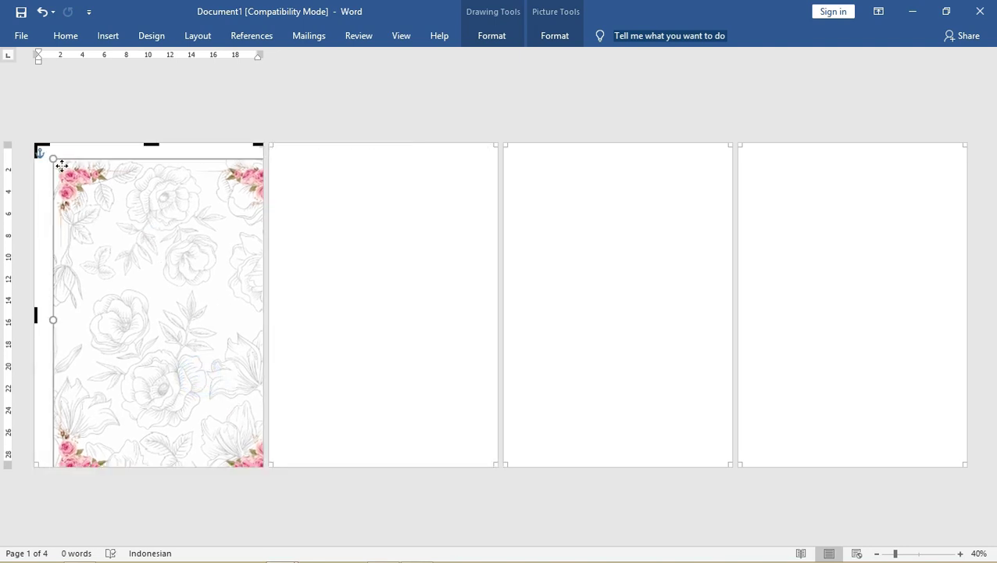
pyautogui.moveTo(53, 158); pyautogui.dragTo(49, 156)
pyautogui.moveTo(102, 187); pyautogui.dragTo(94, 181)
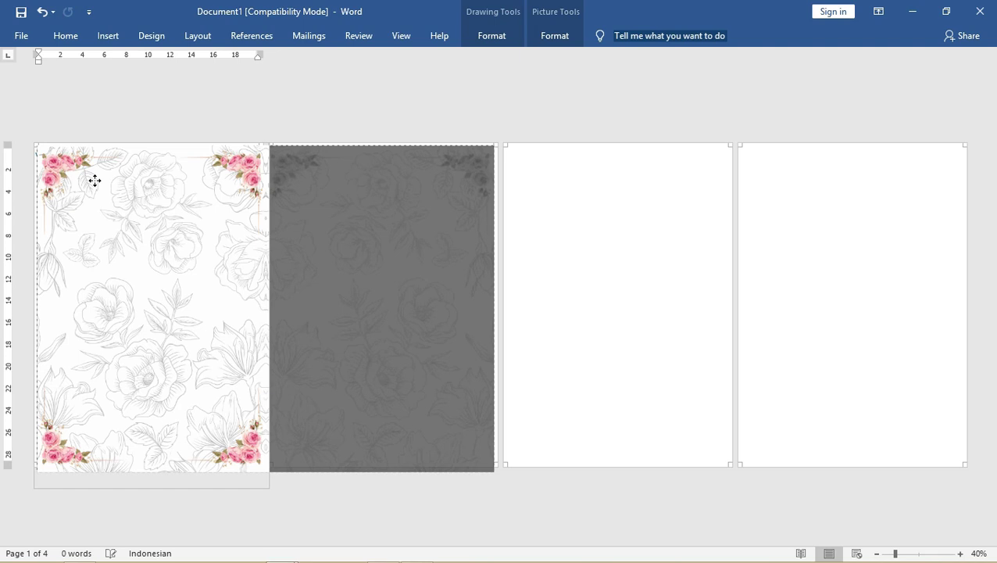
# Settle the page-1 background, then Ctrl-drag copies onto pages 2, 3 and 4
pyautogui.moveTo(95, 180); pyautogui.dragTo(110, 171)
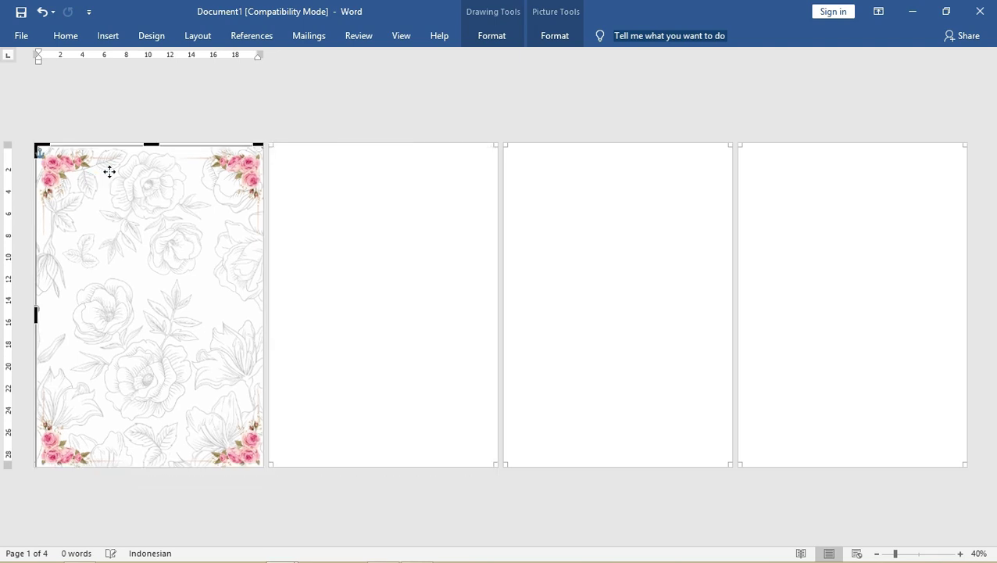
pyautogui.click(148, 113)
pyautogui.click(150, 182)
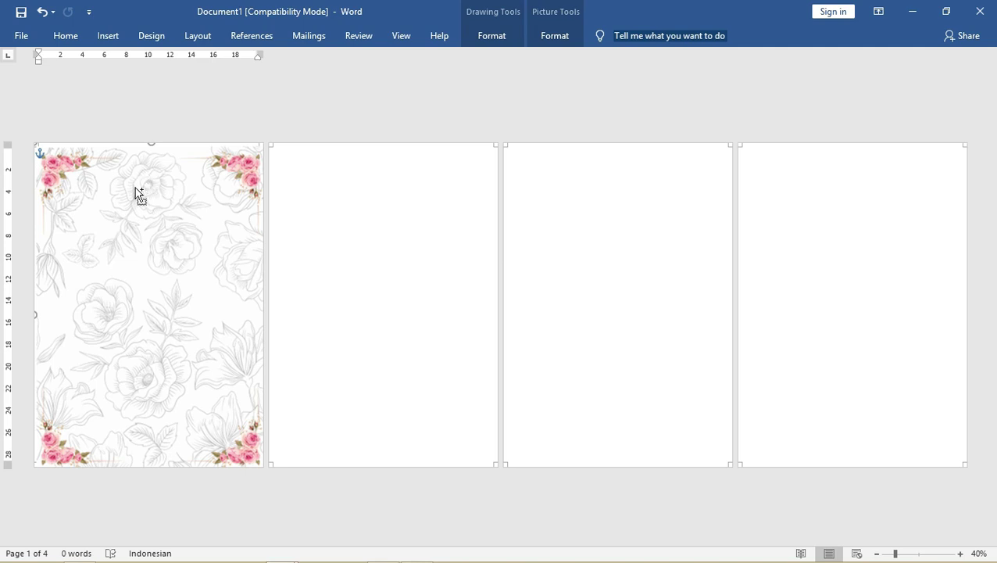
pyautogui.keyDown('ctrl'); pyautogui.moveTo(153, 188); pyautogui.dragTo(349, 188); pyautogui.keyUp('ctrl')
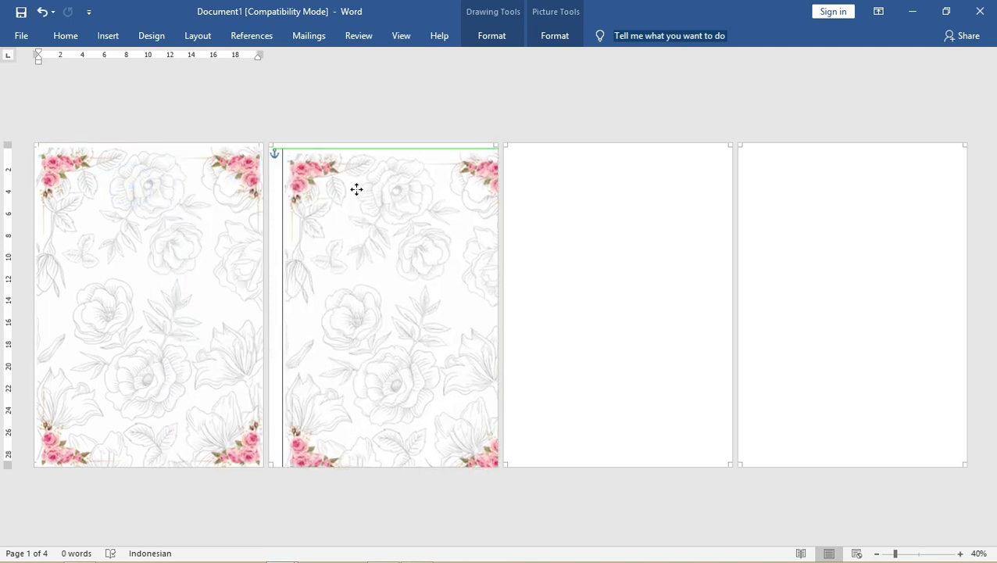
pyautogui.click(368, 228)
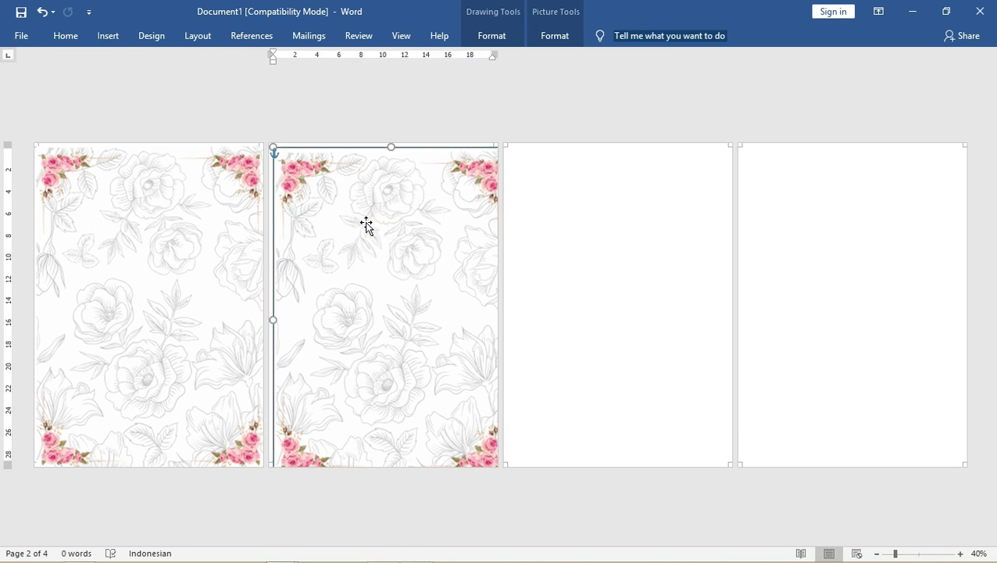
pyautogui.moveTo(398, 237); pyautogui.dragTo(795, 256)
# Position the page-1 background middle-centre with text wrapping
pyautogui.click(226, 225)
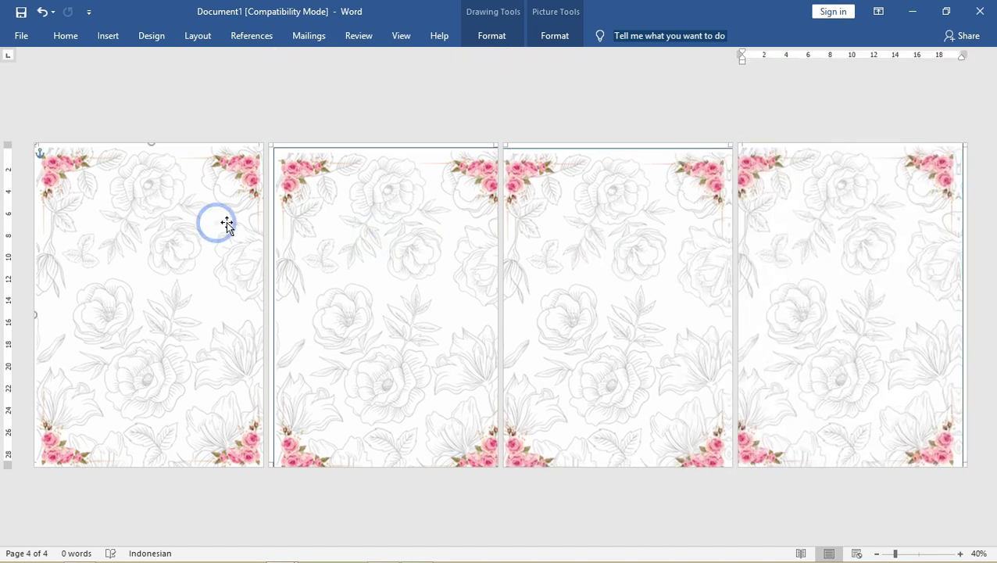
pyautogui.click(489, 36)
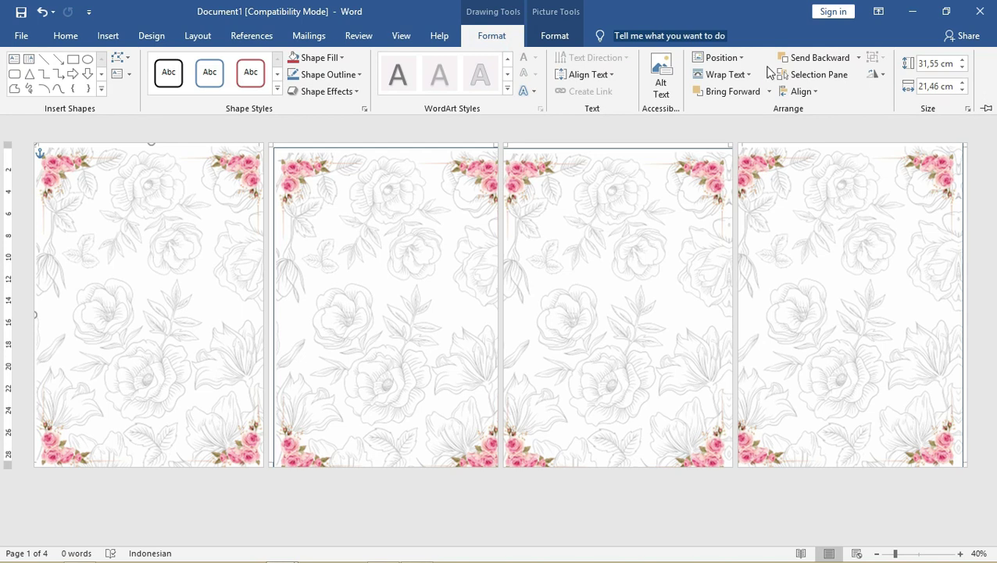
pyautogui.click(721, 58)
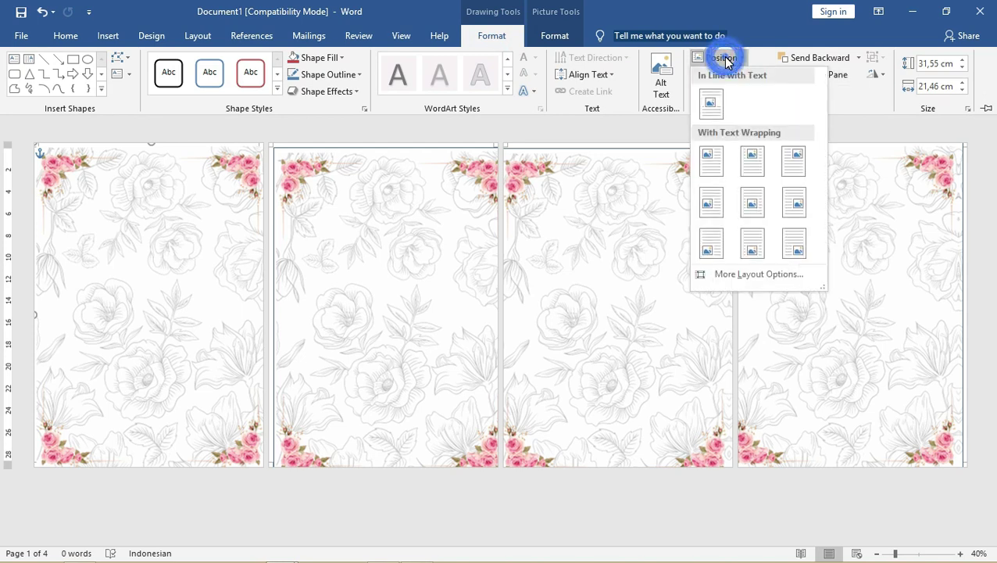
pyautogui.click(752, 206)
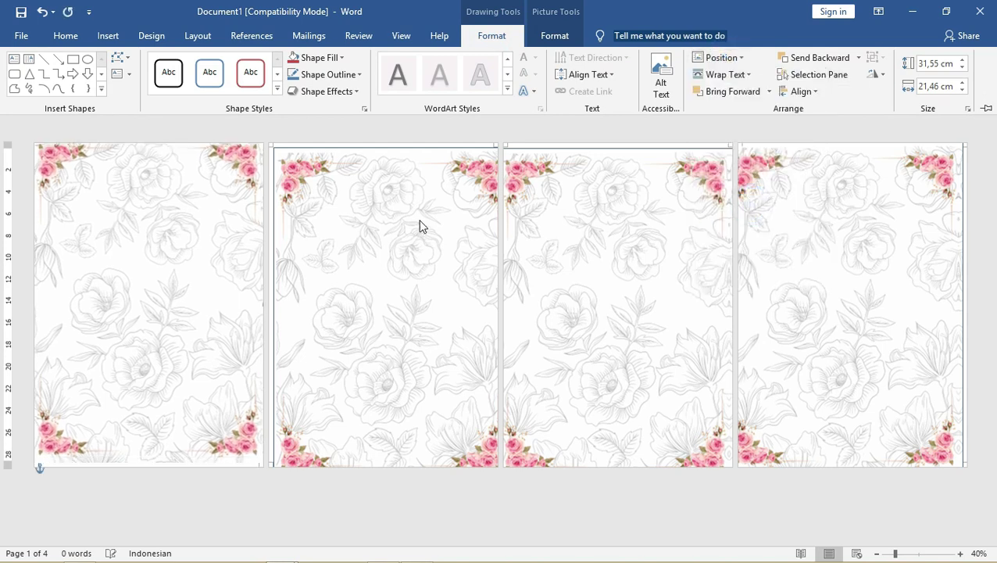
pyautogui.click(412, 216)
pyautogui.click(498, 36)
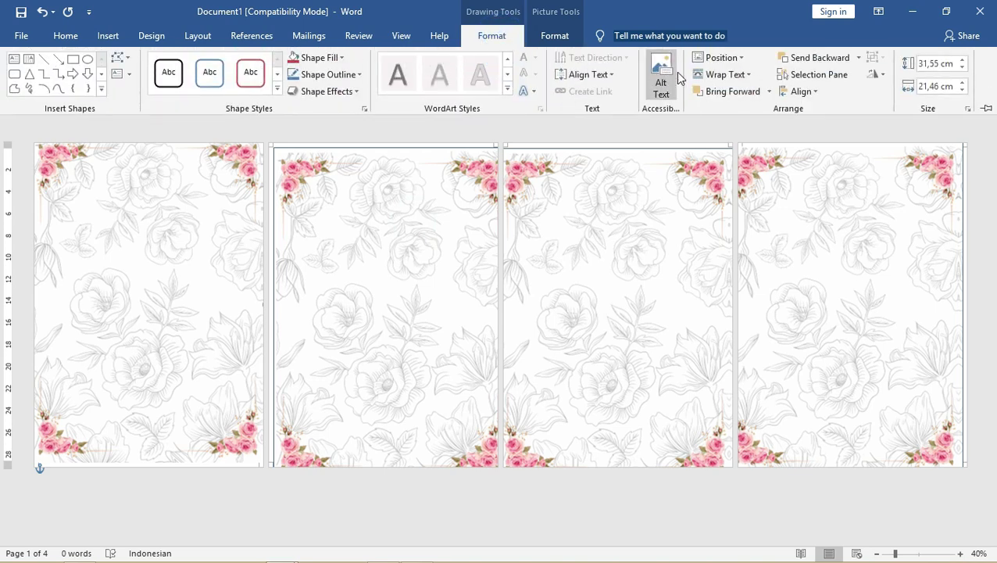
pyautogui.click(718, 58)
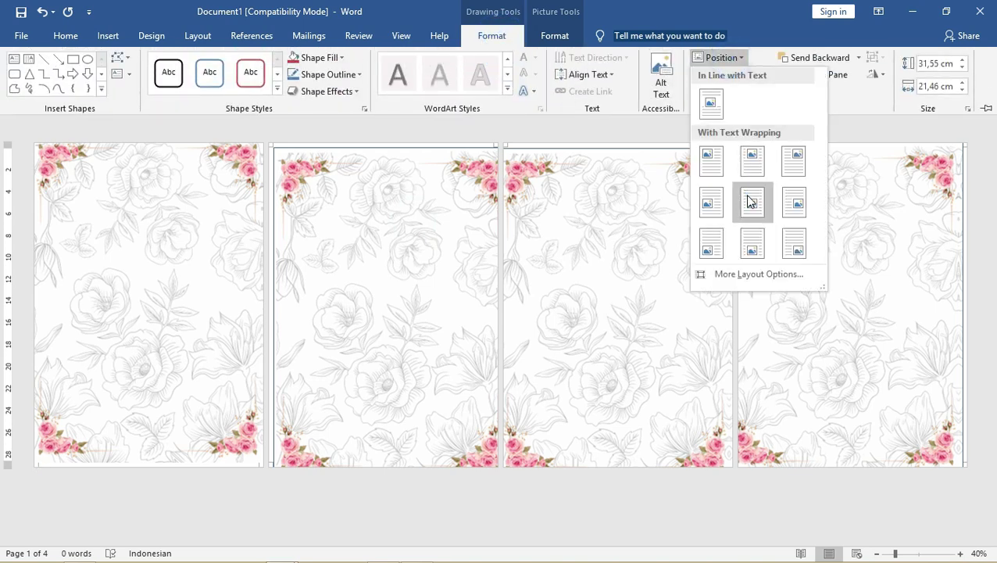
pyautogui.click(750, 202)
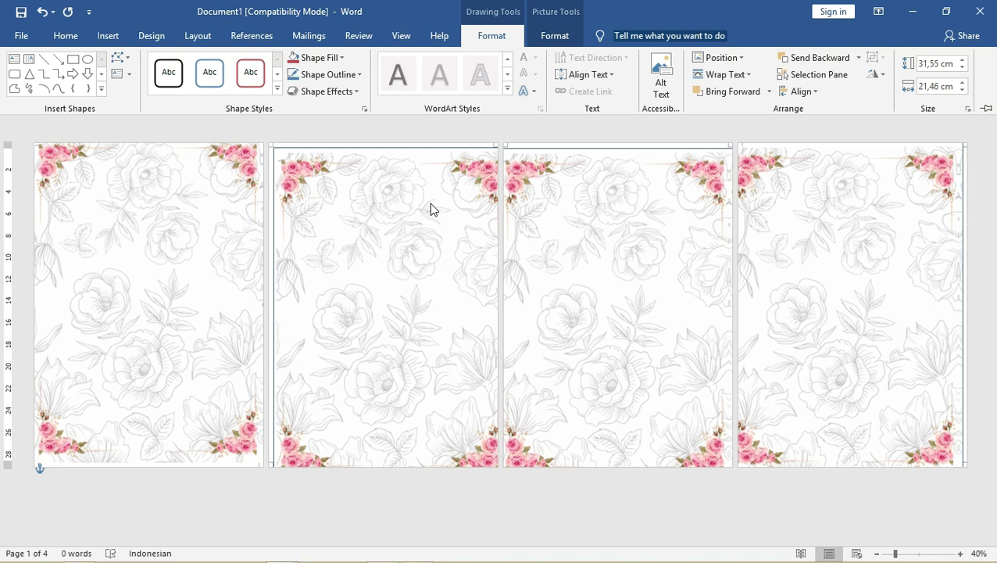
# Position the page-2 background middle-centre with text wrapping
pyautogui.click(430, 205)
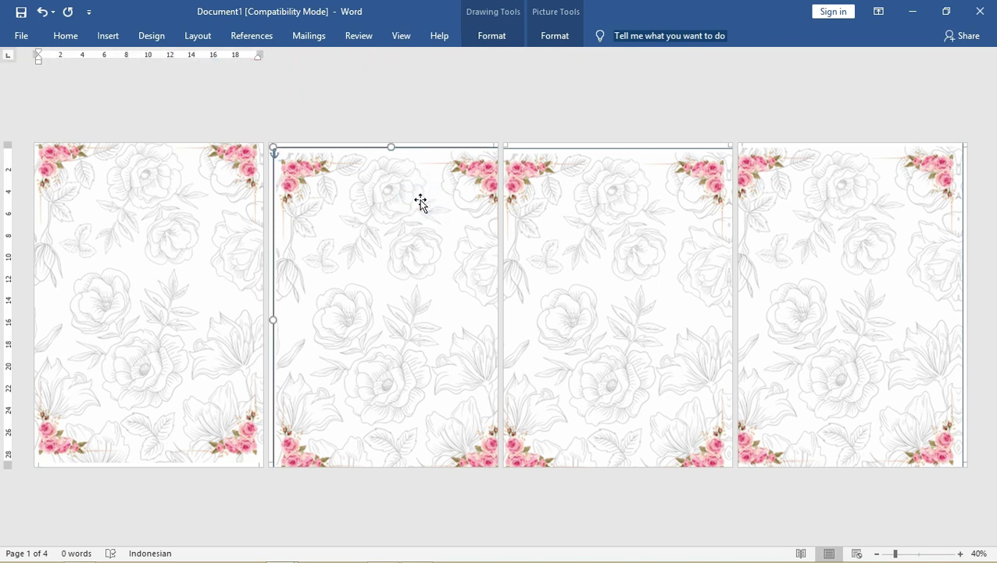
pyautogui.moveTo(420, 202); pyautogui.dragTo(416, 203)
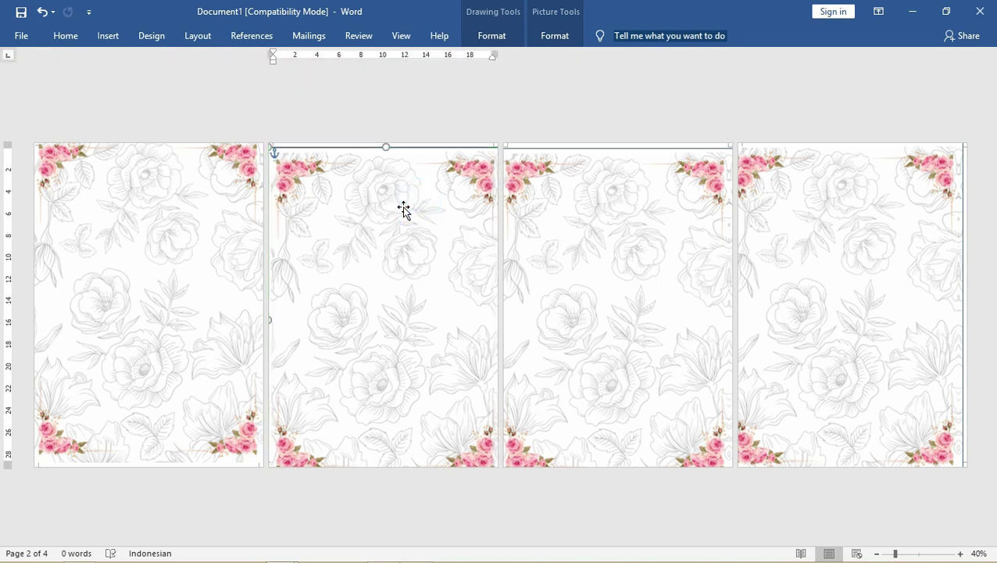
pyautogui.click(493, 36)
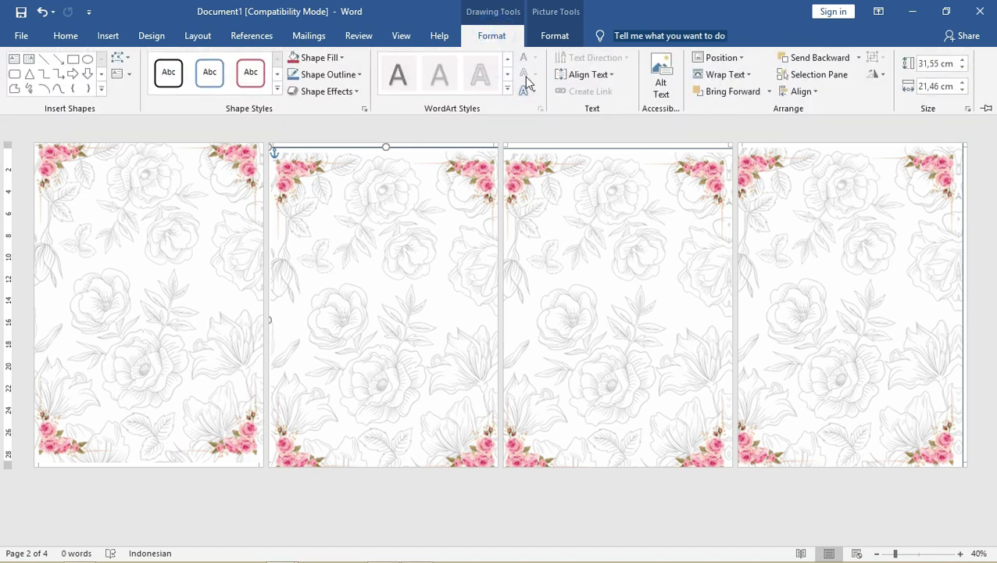
pyautogui.click(718, 57)
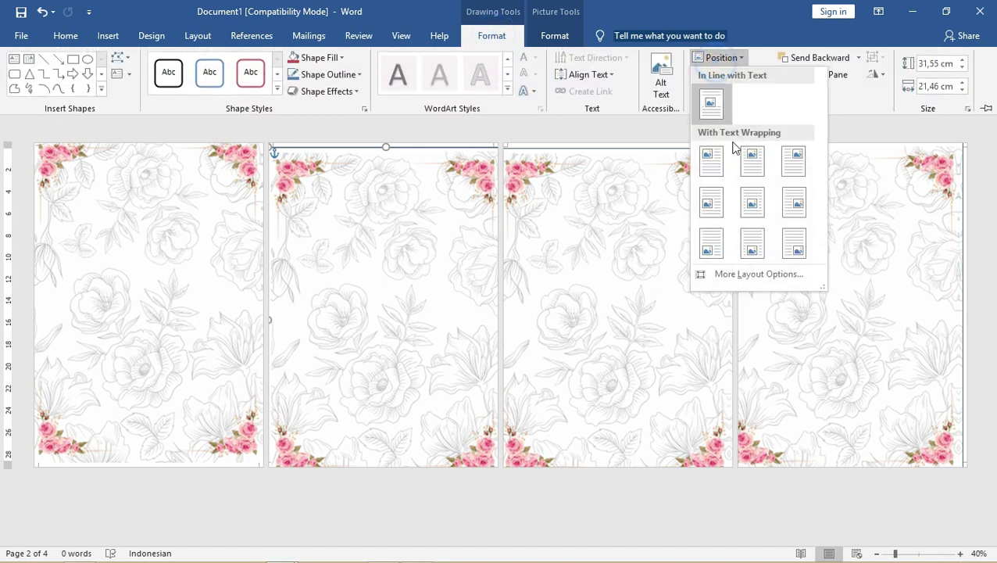
pyautogui.click(748, 194)
pyautogui.click(637, 228)
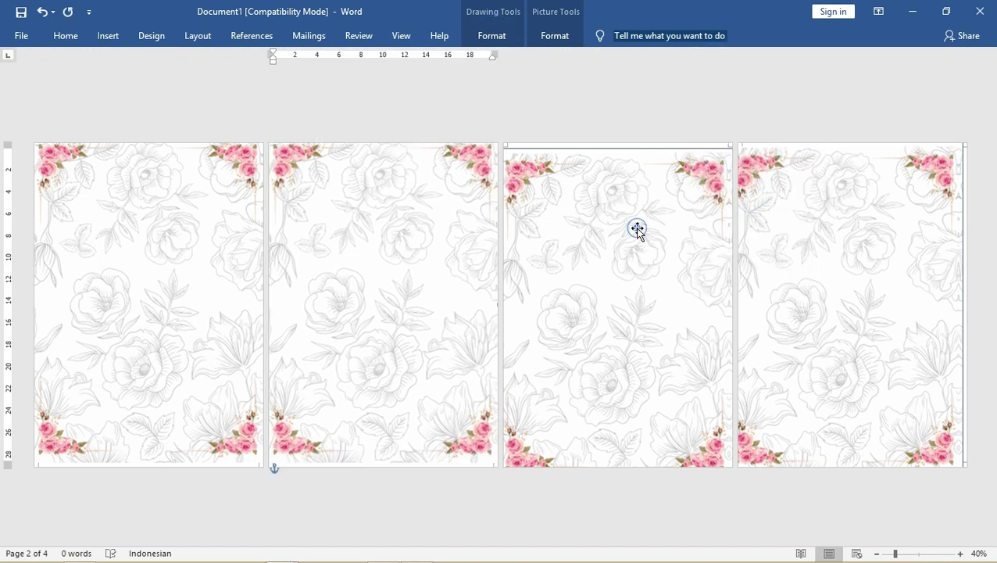
pyautogui.click(552, 36)
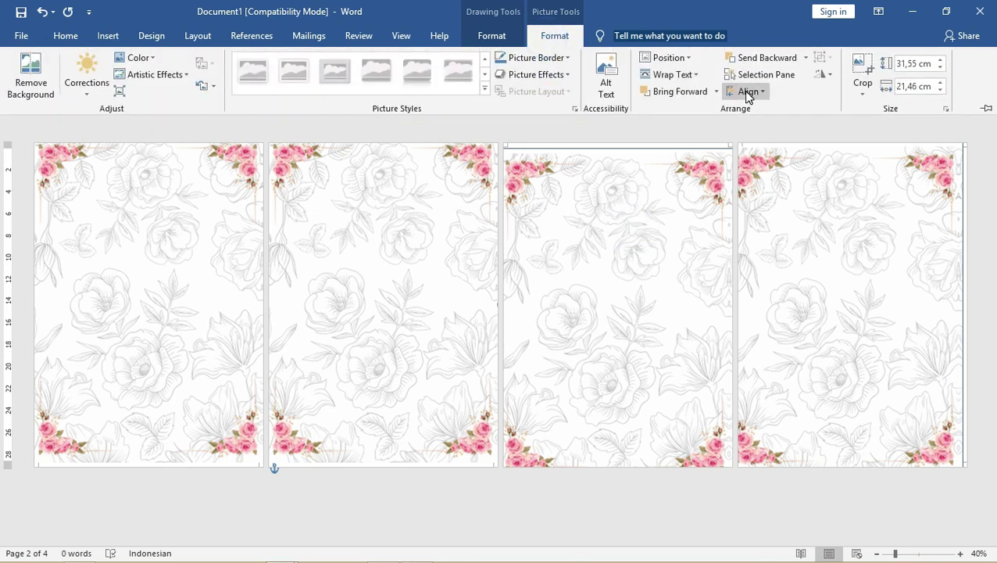
pyautogui.click(668, 58)
pyautogui.click(697, 195)
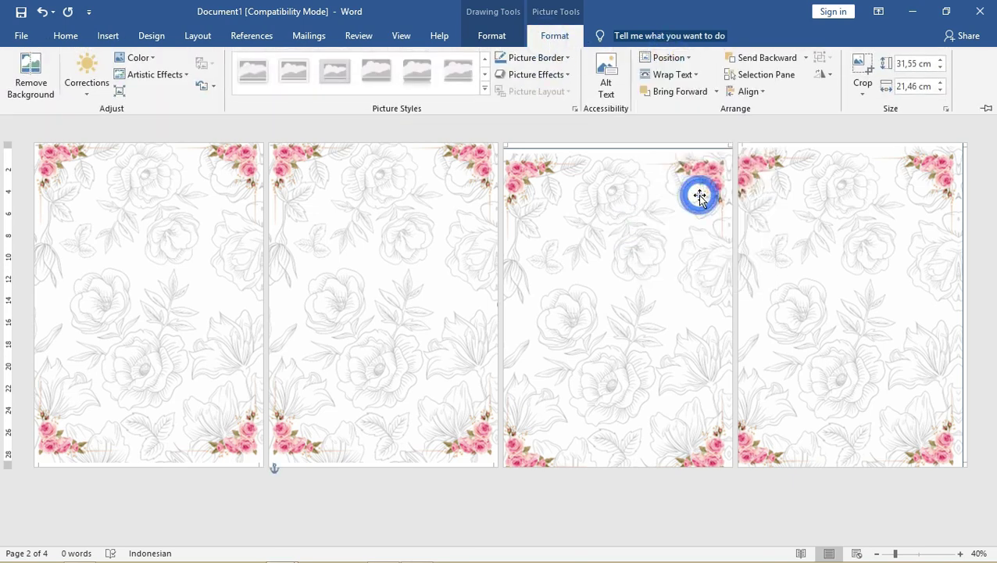
# Position the page-3 background middle-centre with text wrapping
pyautogui.click(682, 199)
pyautogui.click(641, 196)
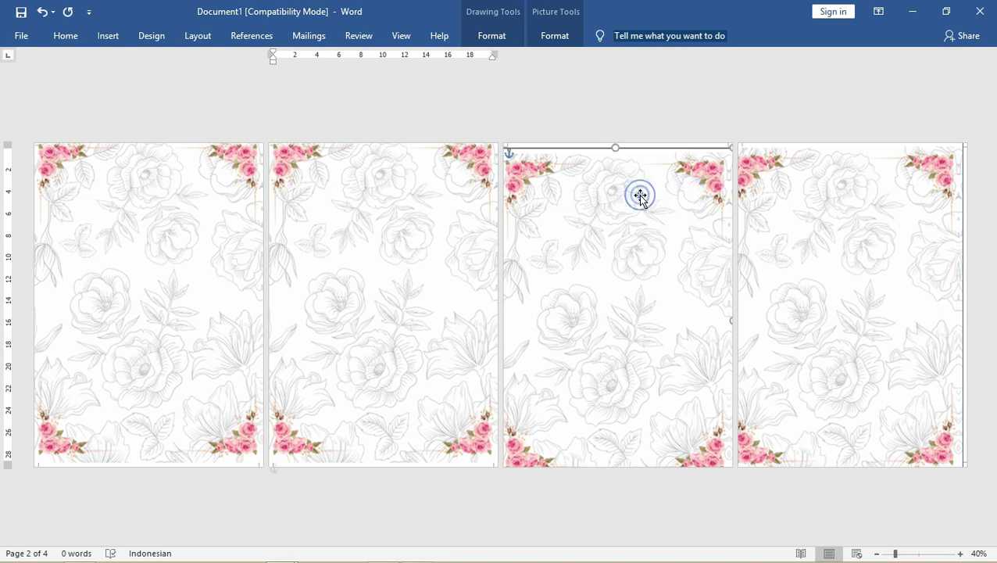
pyautogui.click(566, 35)
pyautogui.click(668, 58)
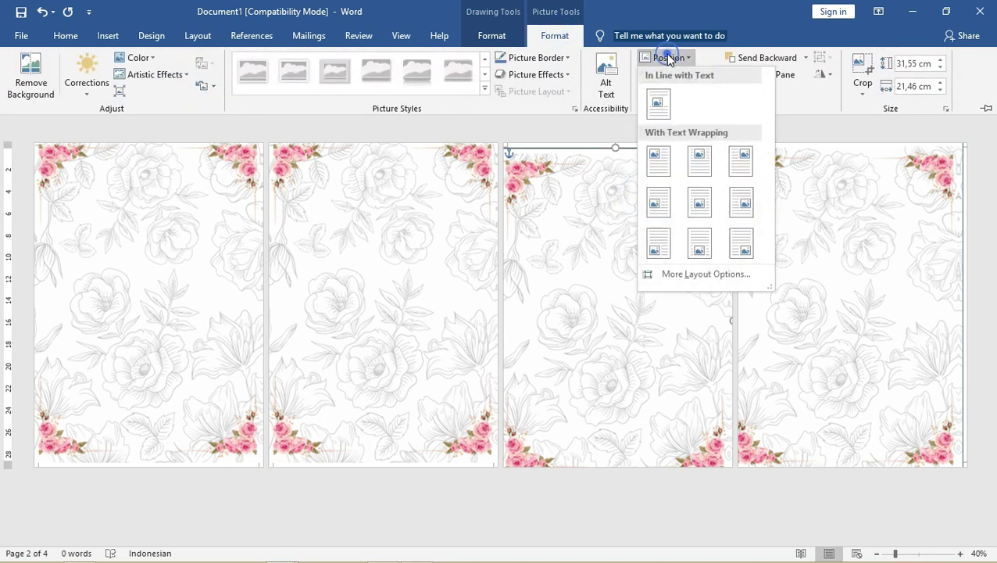
pyautogui.click(701, 196)
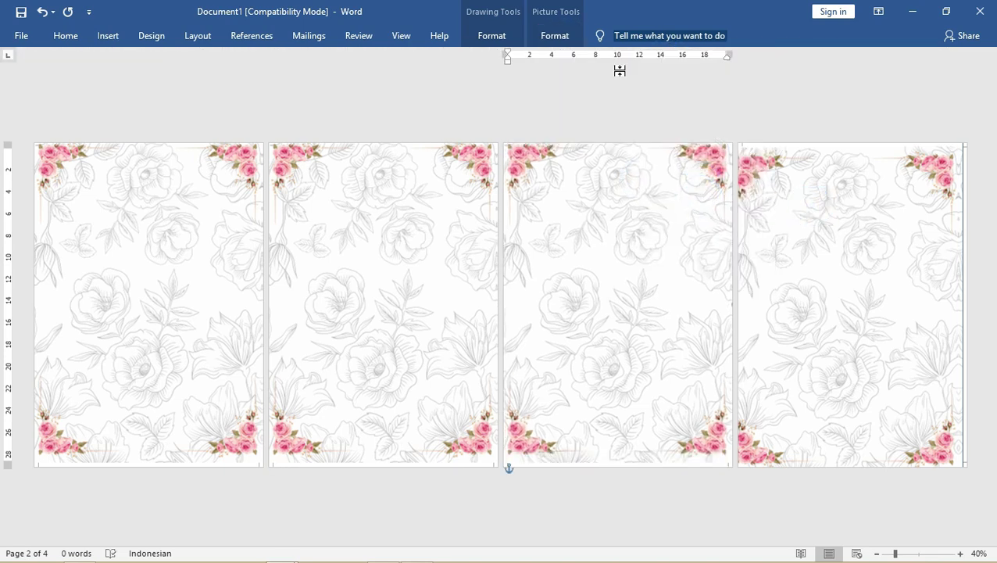
pyautogui.click(564, 36)
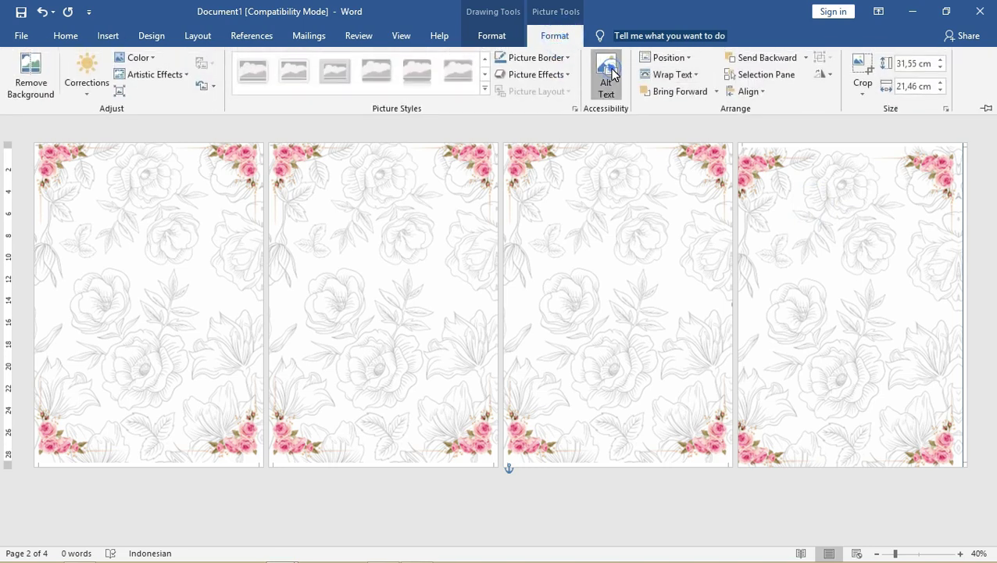
pyautogui.click(668, 58)
pyautogui.click(695, 201)
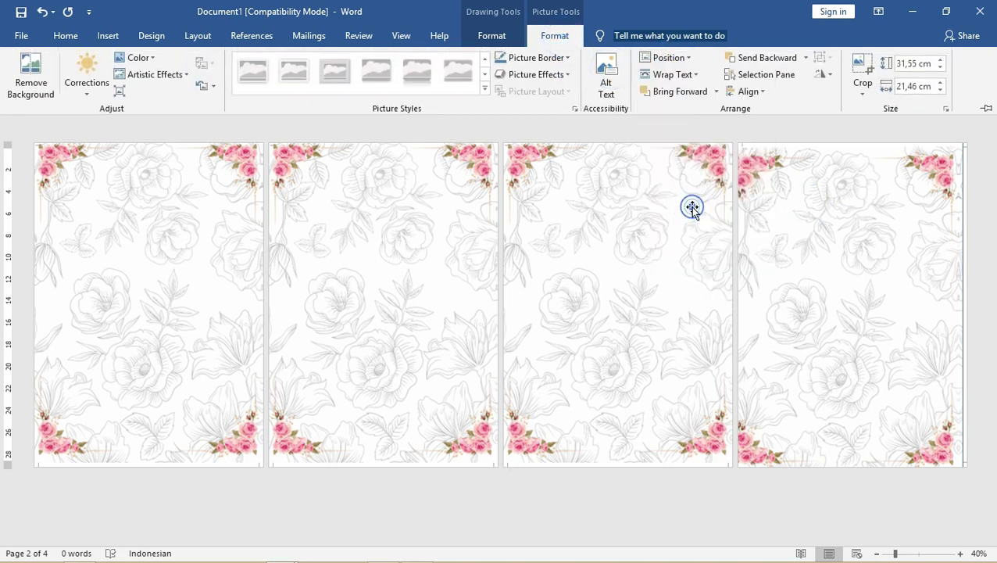
# Position the page-4 background middle-centre with text wrapping
pyautogui.click(855, 224)
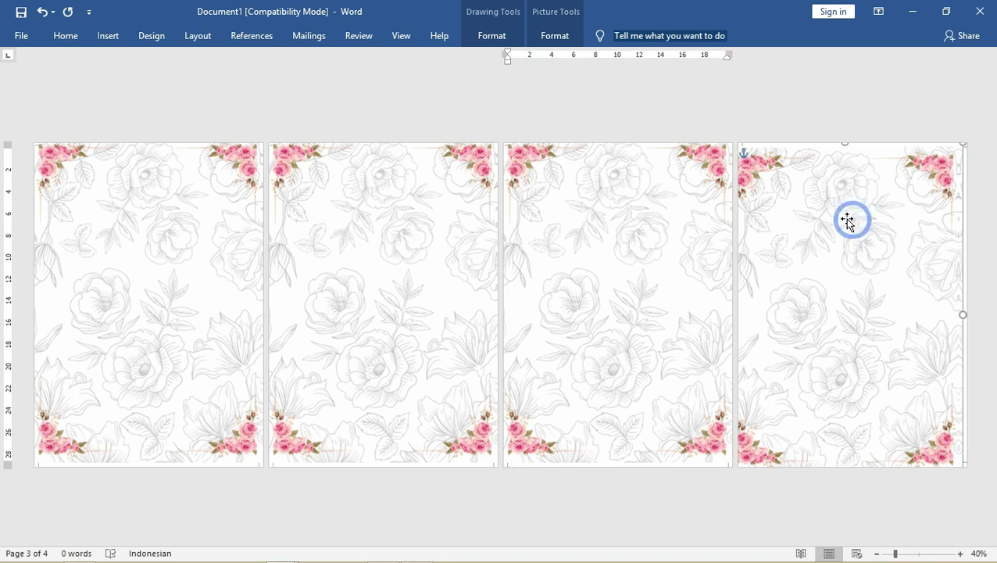
pyautogui.click(553, 35)
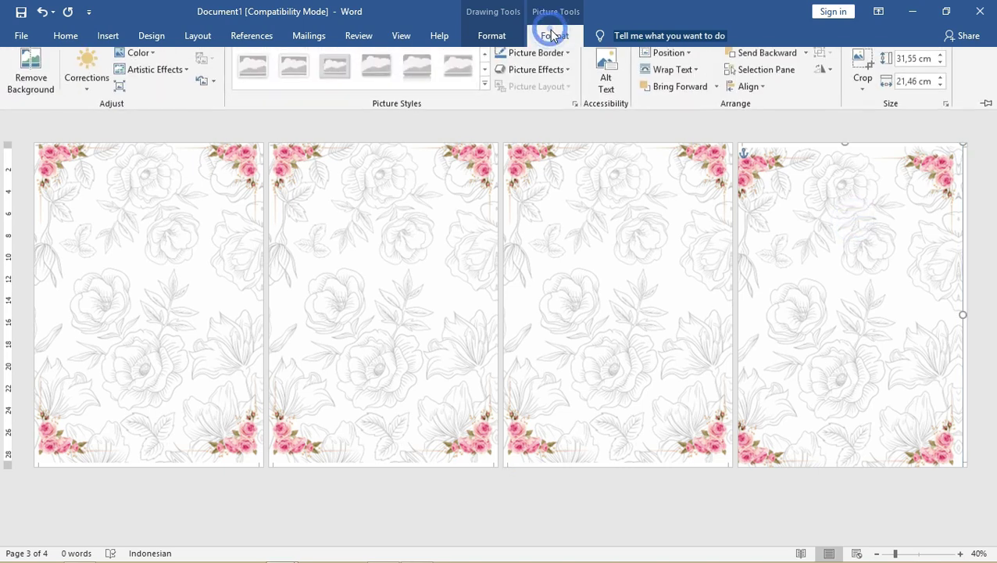
pyautogui.click(668, 58)
pyautogui.click(706, 204)
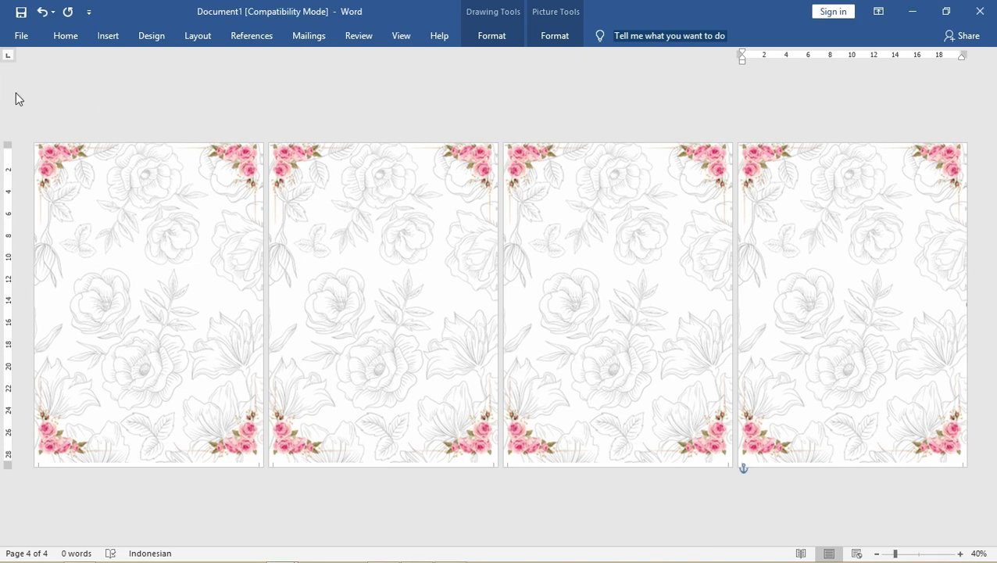
pyautogui.click(108, 37)
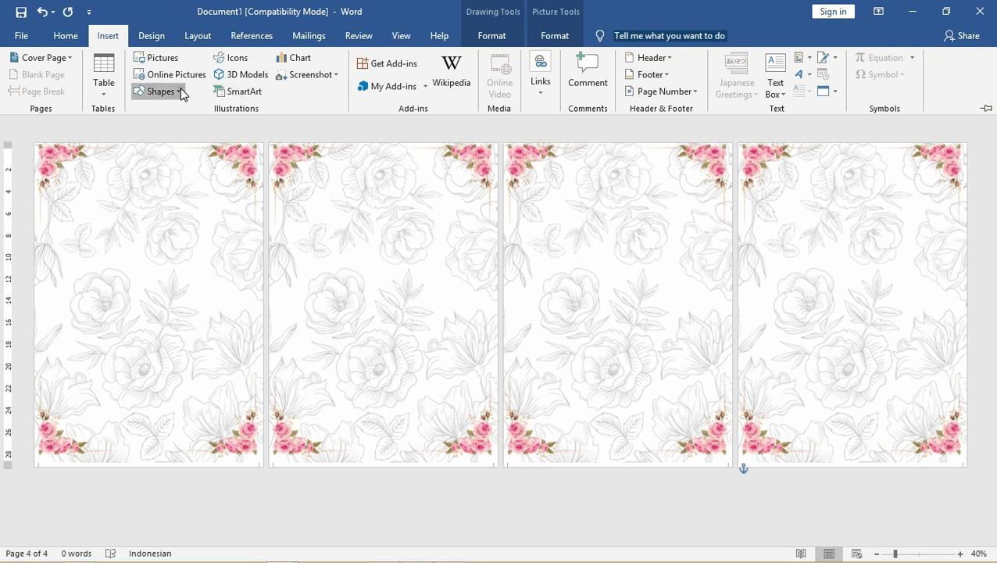
# Draw a rectangle near the top of page 1 filled with the properti 5.png laurel
pyautogui.click(179, 92)
pyautogui.click(199, 125)
pyautogui.moveTo(95, 205); pyautogui.dragTo(236, 249)
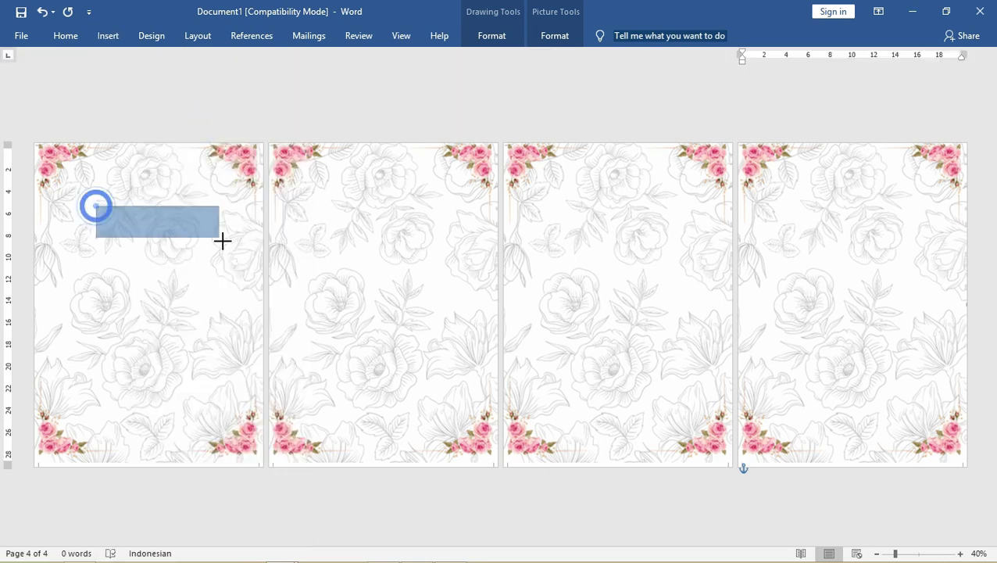
pyautogui.moveTo(172, 225); pyautogui.dragTo(165, 213)
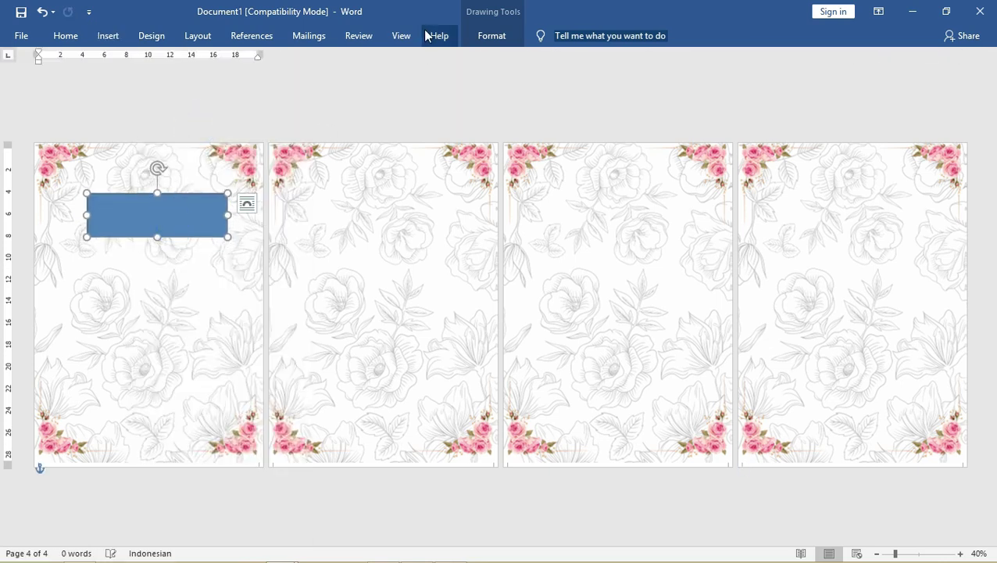
pyautogui.click(505, 34)
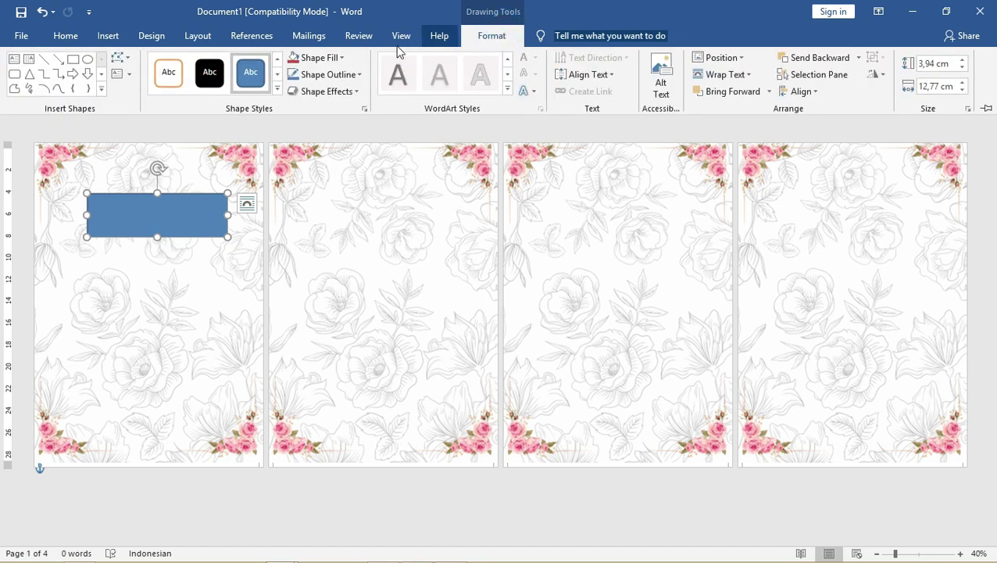
pyautogui.click(317, 58)
pyautogui.click(350, 223)
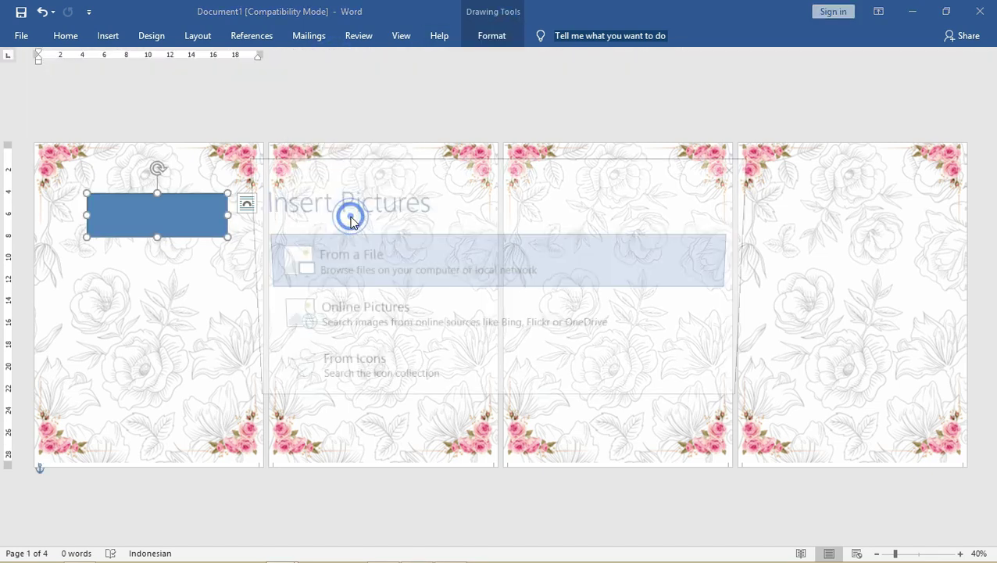
pyautogui.click(353, 266)
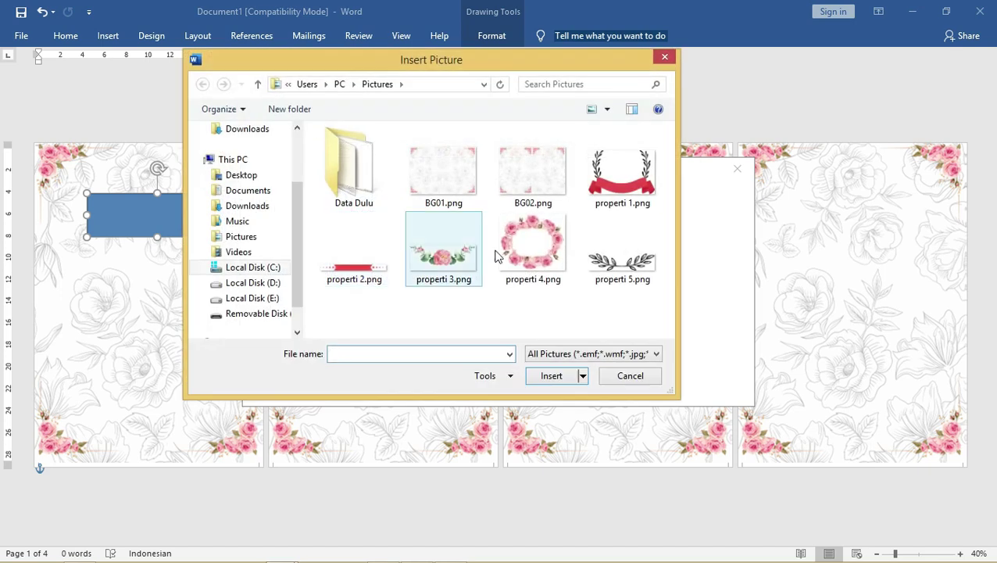
pyautogui.click(635, 273)
pyautogui.moveTo(493, 61); pyautogui.dragTo(431, 64)
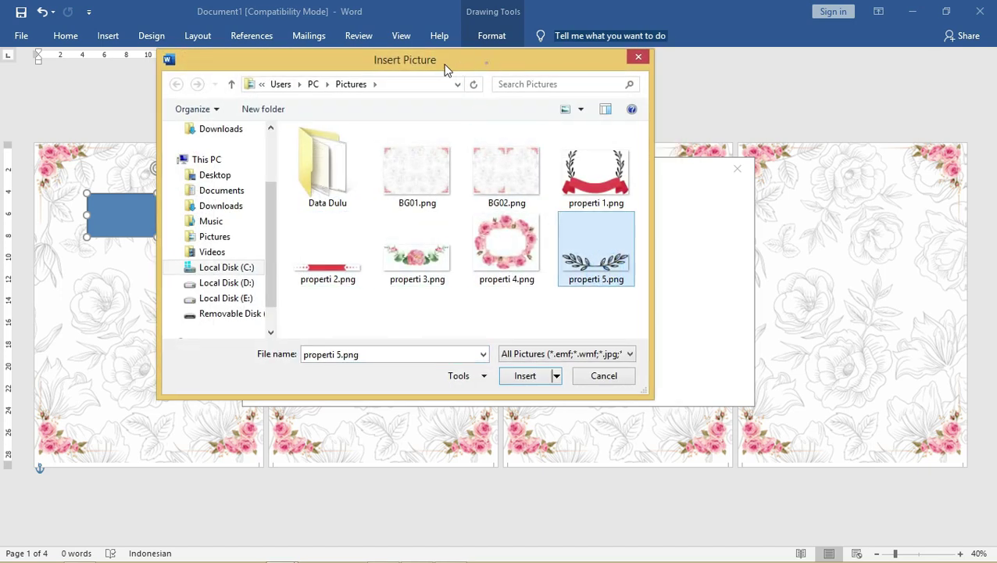
pyautogui.click(501, 379)
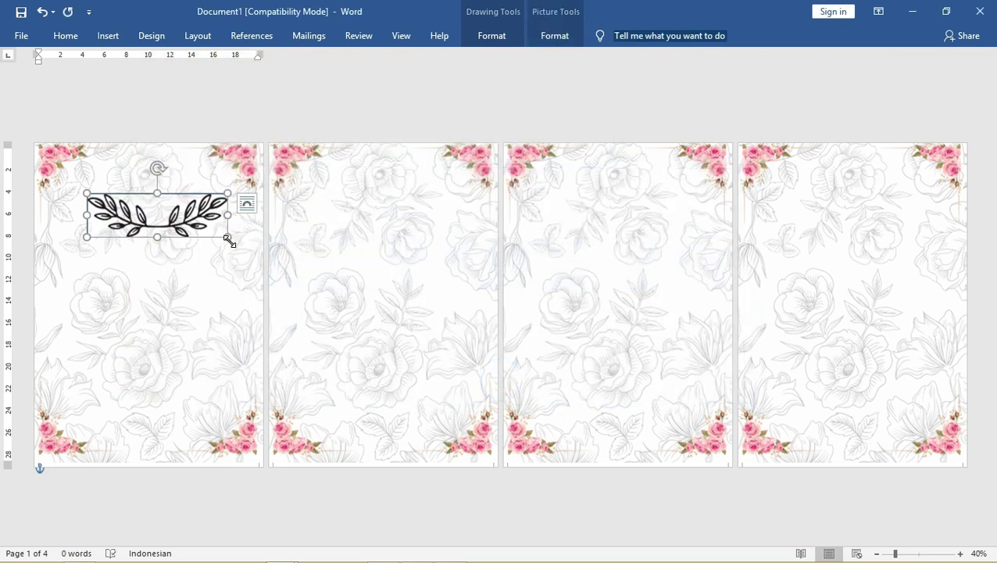
# Shrink the laurel, remove its outline, and place a second laurel below it
pyautogui.moveTo(227, 237); pyautogui.dragTo(179, 222)
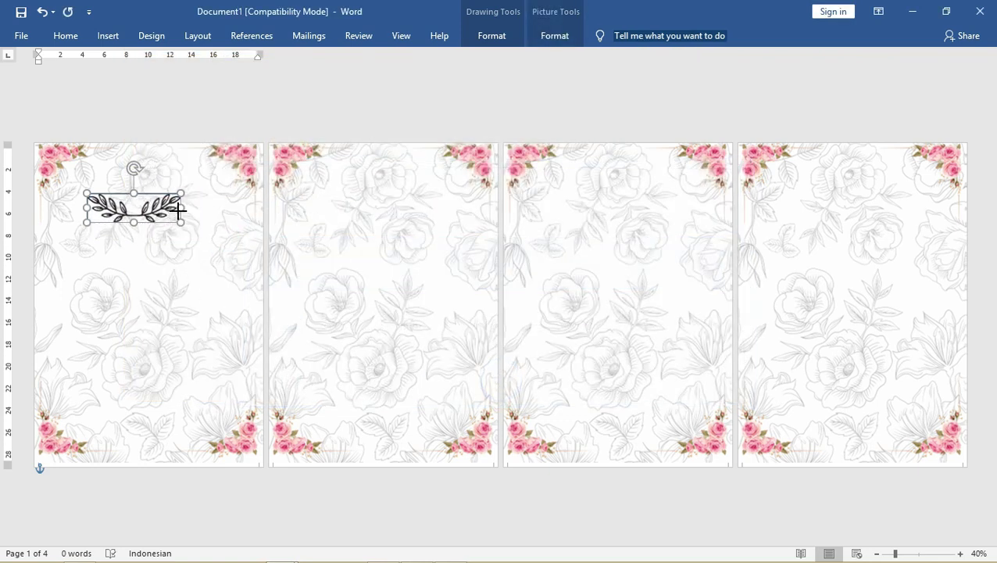
pyautogui.click(505, 41)
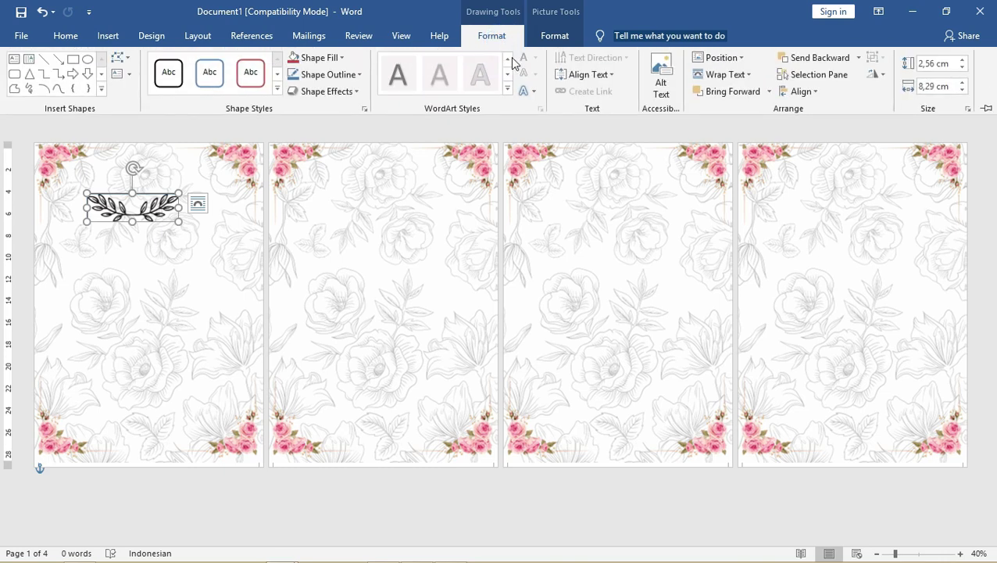
pyautogui.click(554, 36)
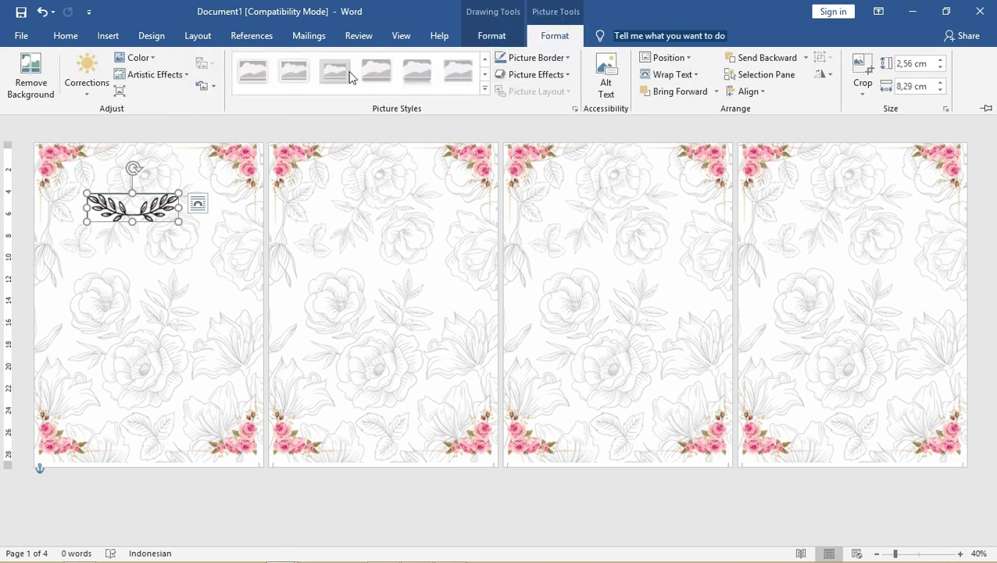
pyautogui.click(491, 36)
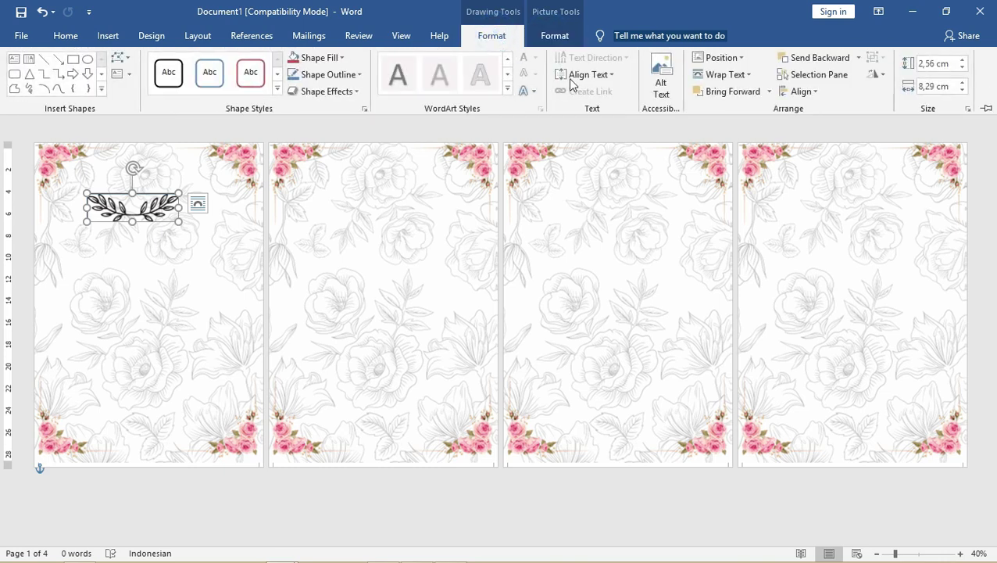
pyautogui.click(344, 74)
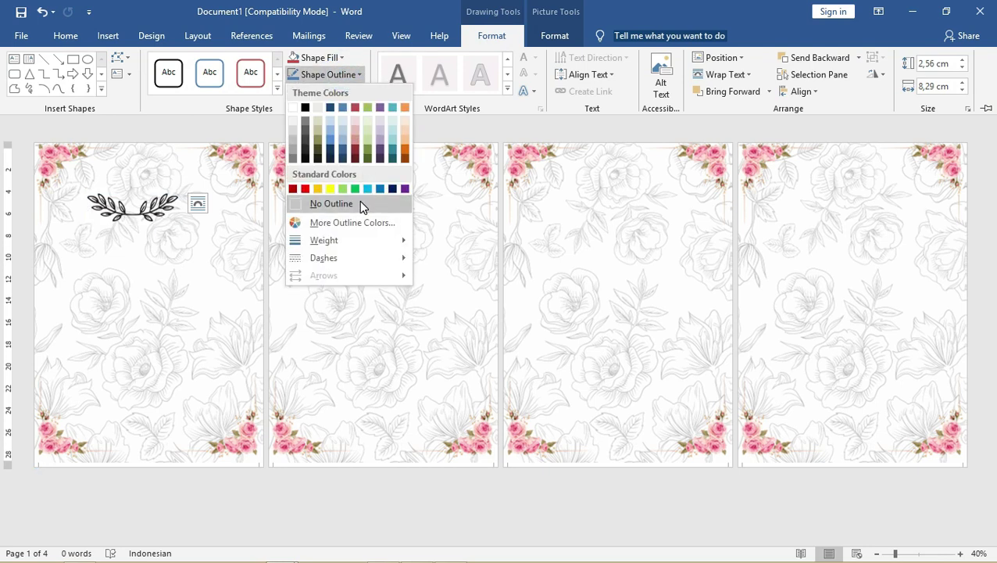
pyautogui.click(360, 200)
pyautogui.moveTo(179, 221)
pyautogui.mouseDown()
pyautogui.moveTo(163, 216)
pyautogui.moveTo(188, 218)
pyautogui.moveTo(182, 303)
pyautogui.mouseUp()
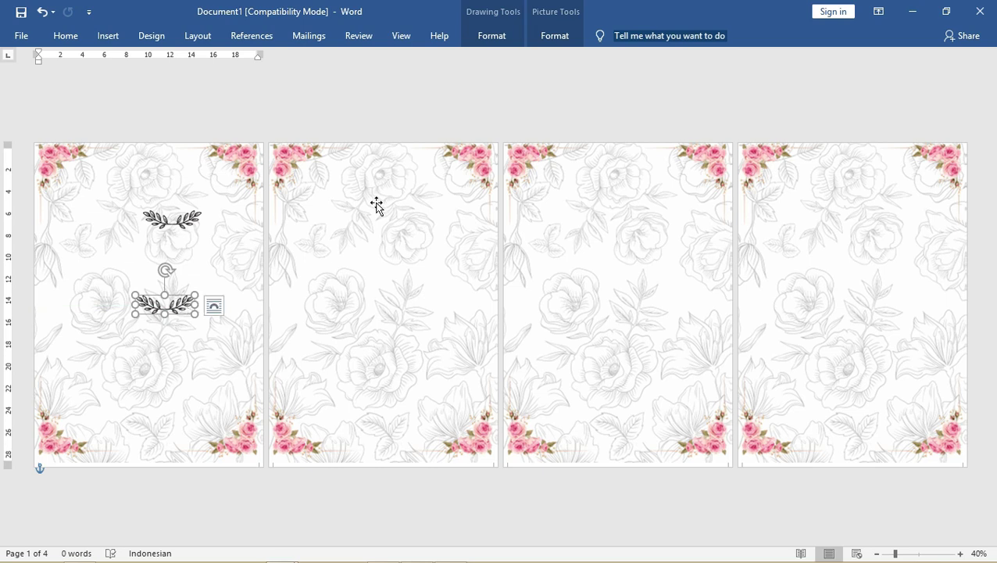
# Flip the lower laurel horizontally and vertically so it sits upside down
pyautogui.click(485, 36)
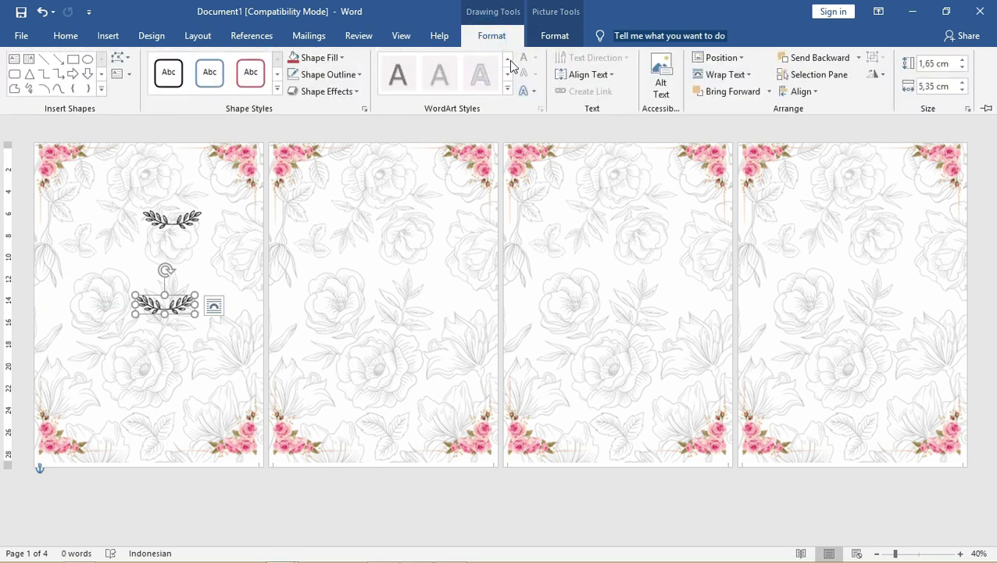
pyautogui.click(875, 75)
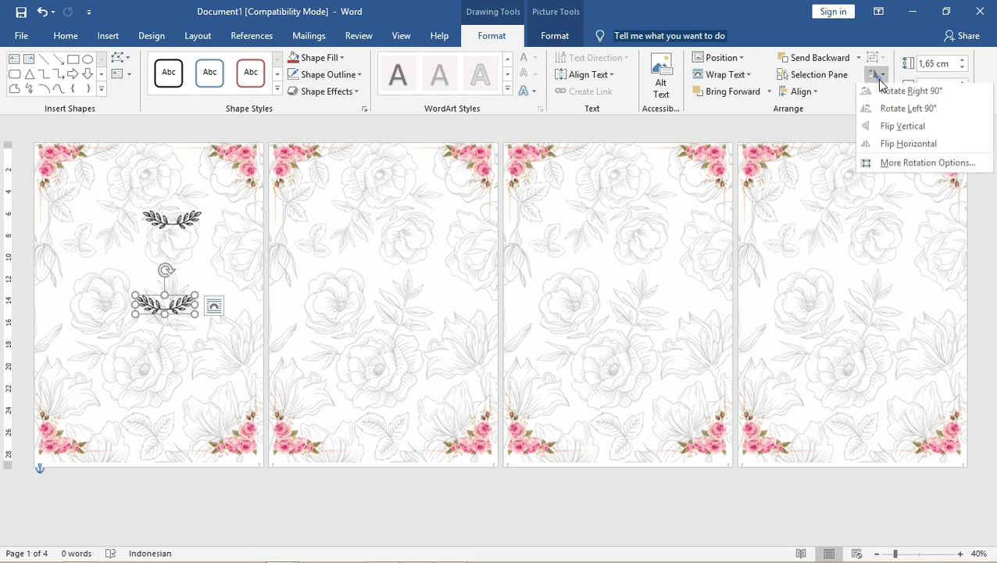
pyautogui.click(899, 146)
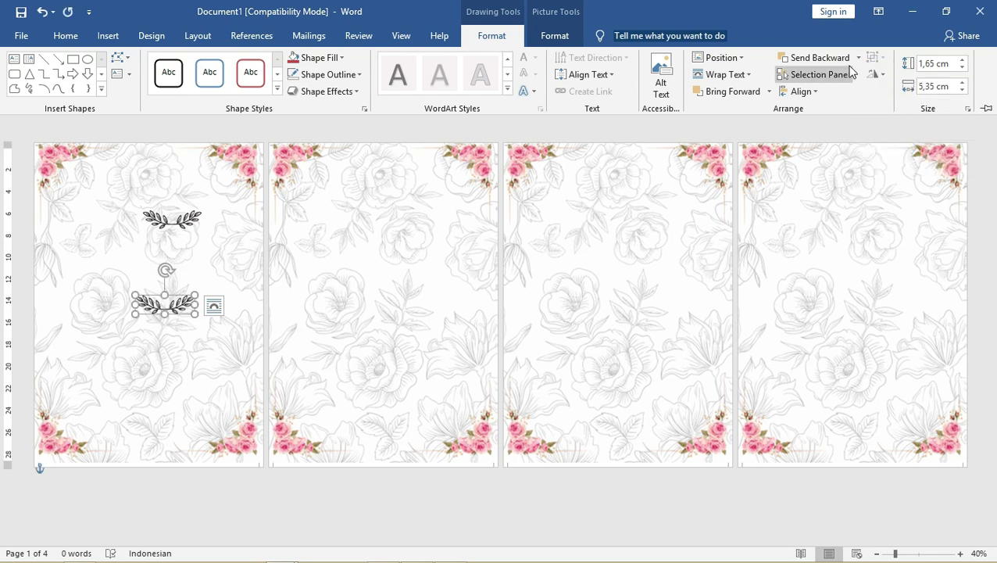
pyautogui.click(878, 79)
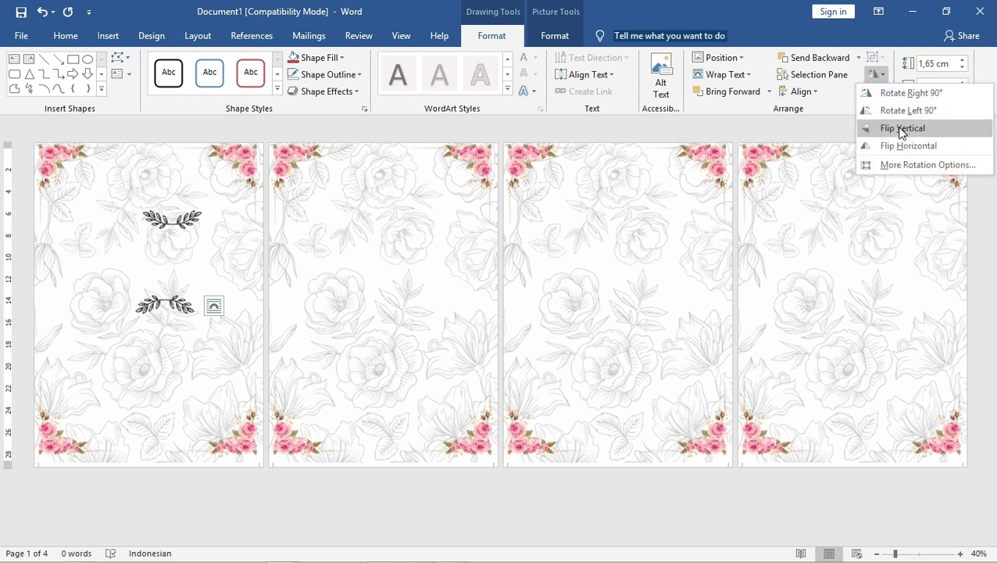
pyautogui.click(901, 128)
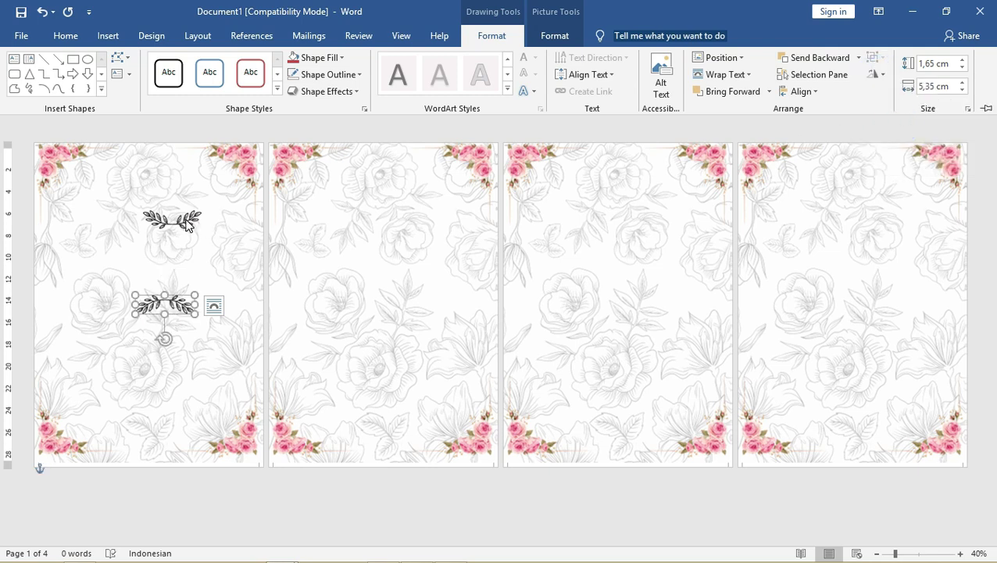
# Select both laurels and move them lower on page 1
pyautogui.click(186, 222)
pyautogui.click(188, 220)
pyautogui.keyDown('shift'); pyautogui.click(179, 297); pyautogui.keyUp('shift')
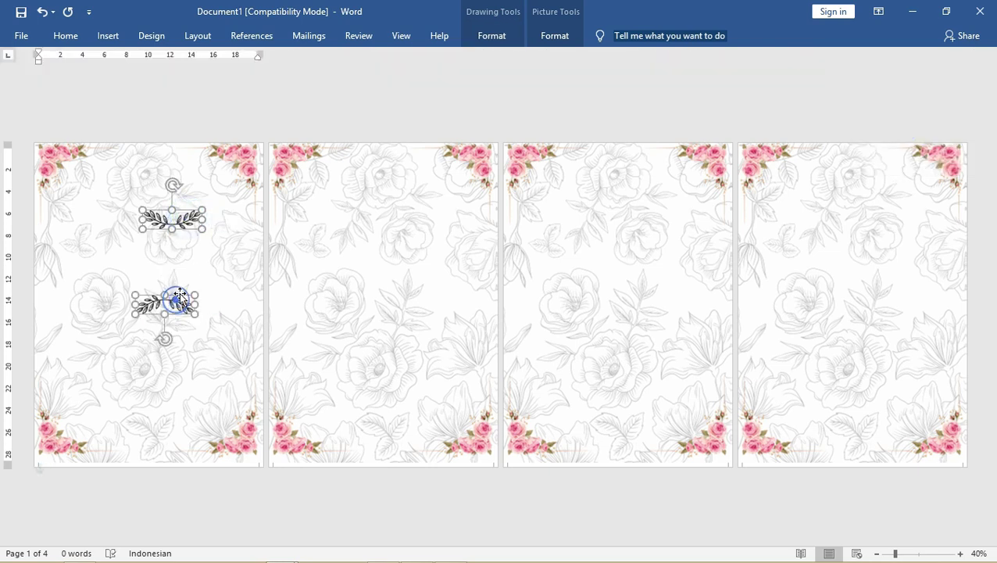
pyautogui.moveTo(182, 215); pyautogui.dragTo(171, 259)
pyautogui.click(187, 304)
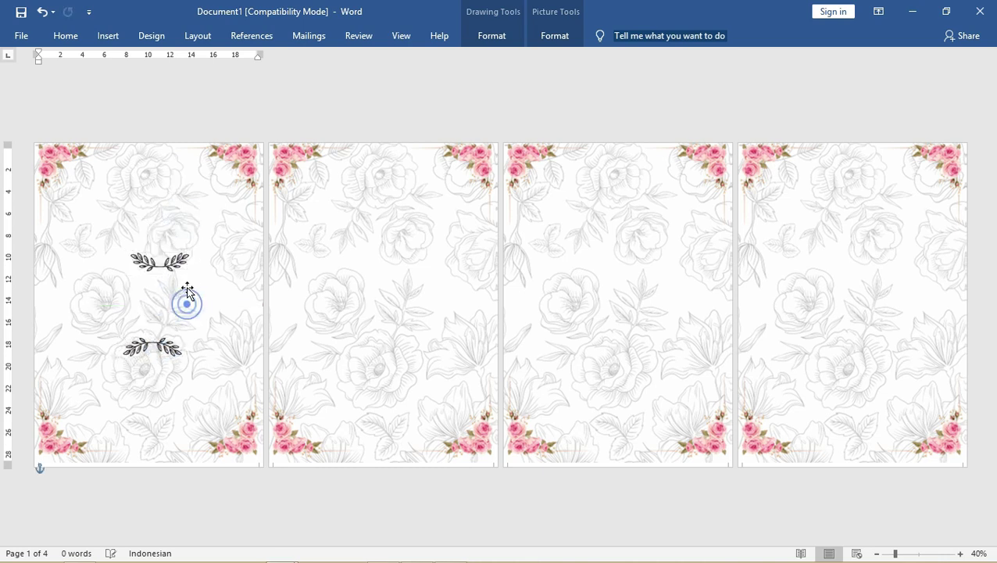
pyautogui.click(108, 36)
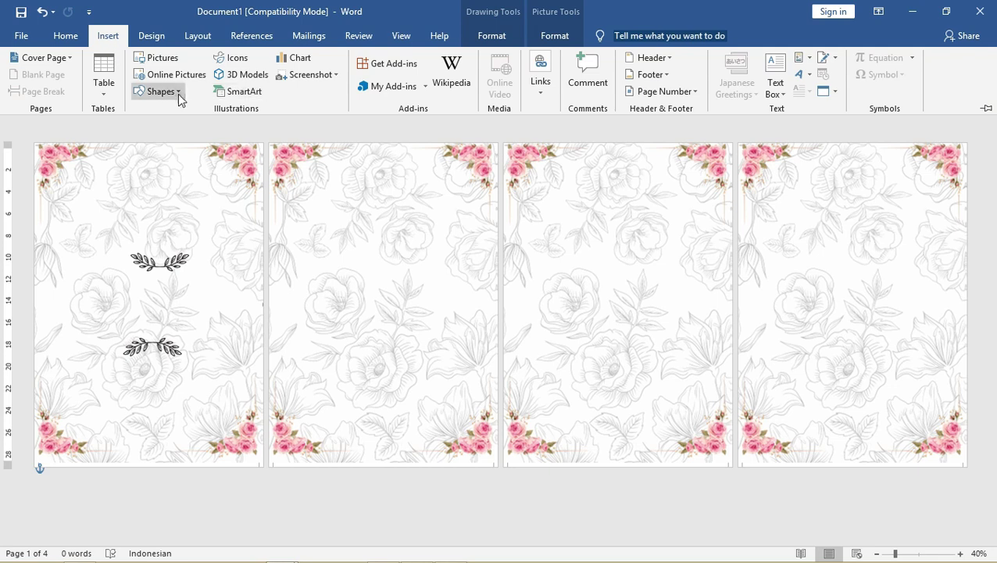
# Draw a text box between the two laurel ornaments on page 1
pyautogui.click(179, 96)
pyautogui.click(141, 124)
pyautogui.moveTo(96, 212); pyautogui.dragTo(201, 316)
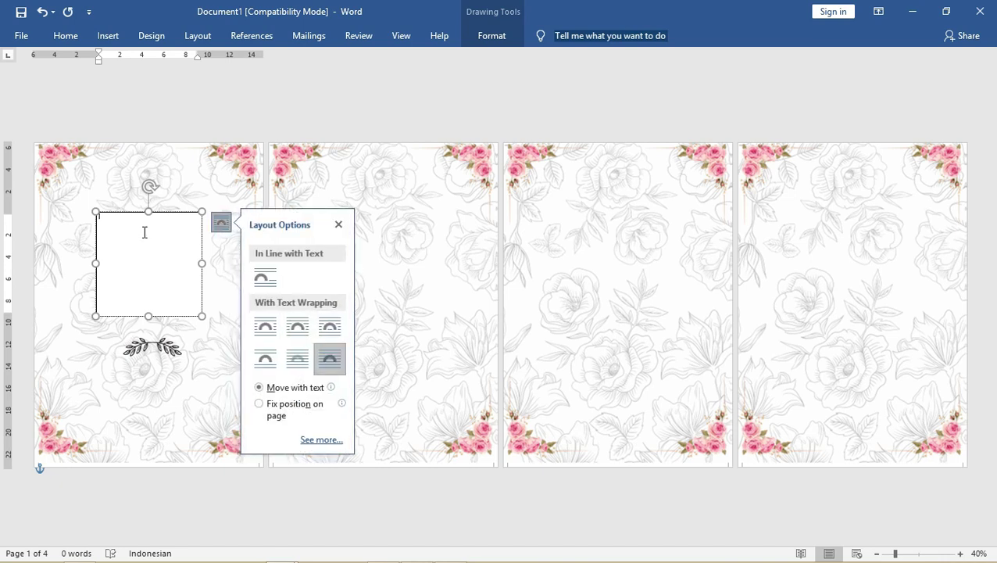
pyautogui.press('super')
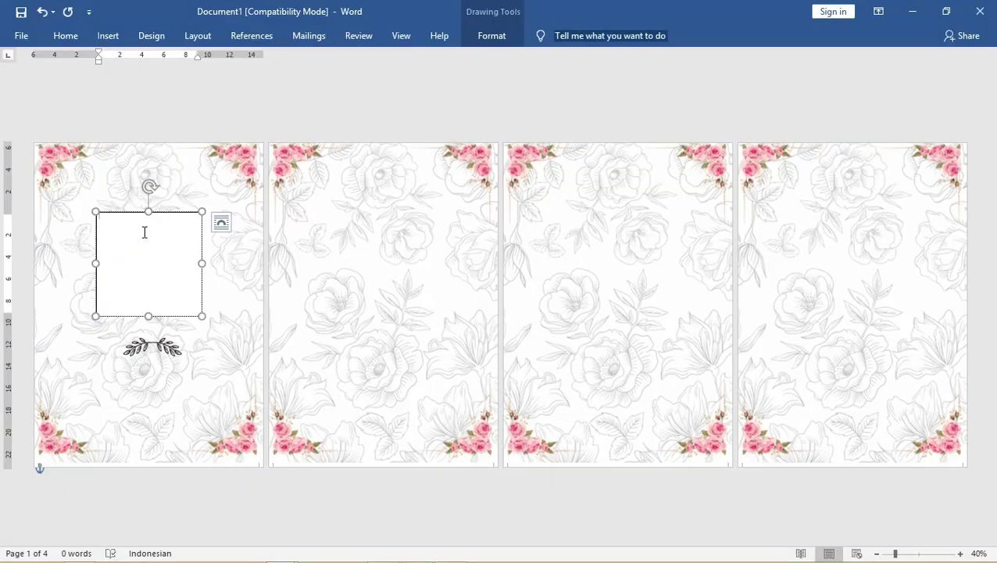
# Paste the Indonesian prayer quote into the text box and move the box lower on the page
pyautogui.hotkey('ctrl', 'v')
pyautogui.click(165, 248)
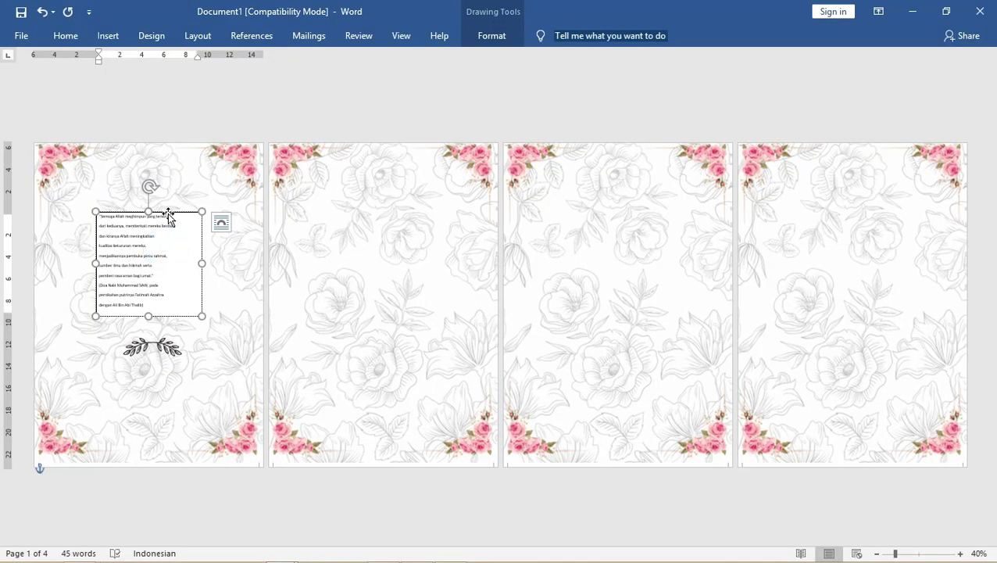
pyautogui.moveTo(169, 217); pyautogui.dragTo(190, 251)
pyautogui.scroll(3, 189, 251)
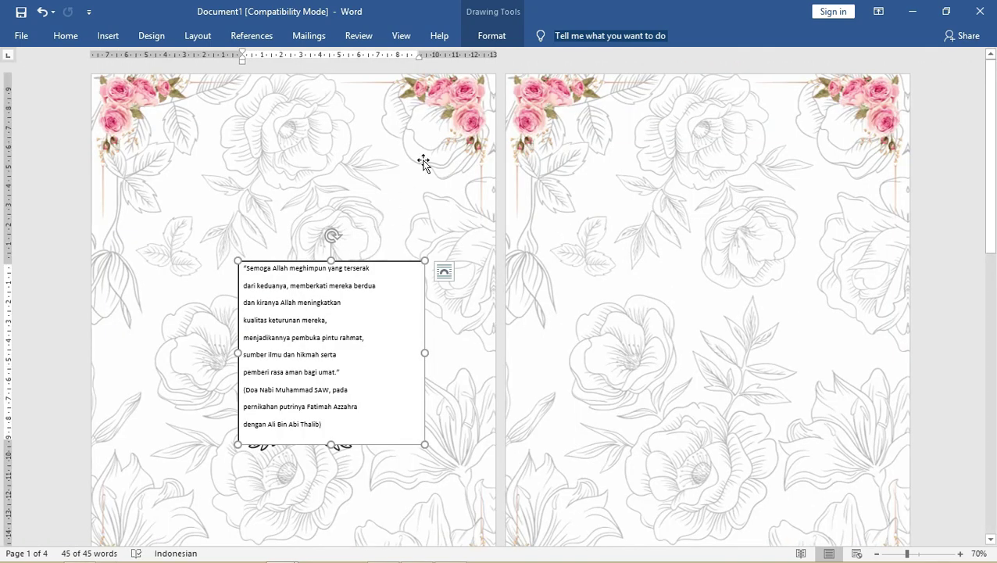
pyautogui.hotkey('alt', 'Tab')
# Open New Text Document.txt in Notepad, scroll through the invitation wording, and return to Word
pyautogui.hotkey('alt', 'Tab')
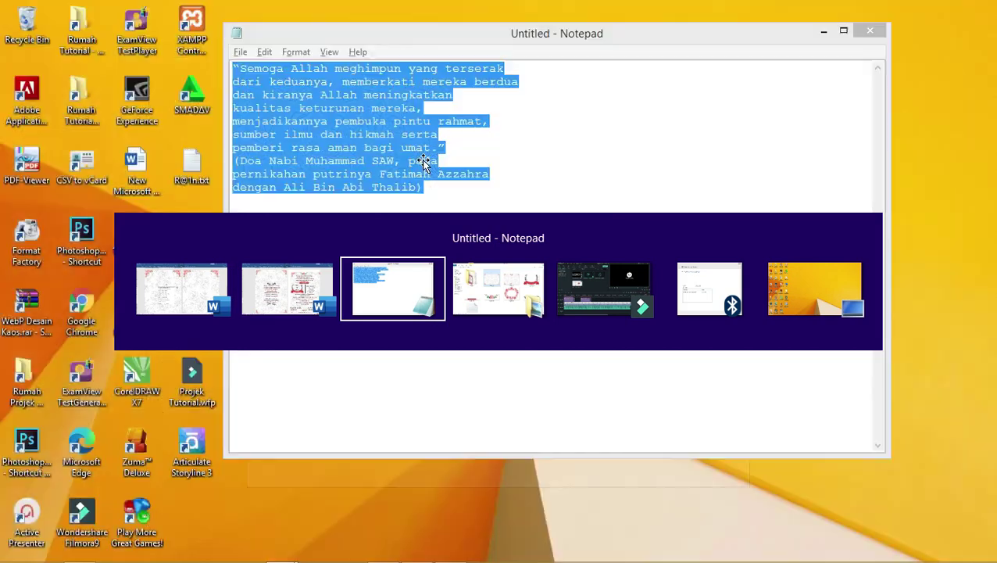
pyautogui.hotkey('alt', 'Tab')
pyautogui.doubleClick(251, 400)
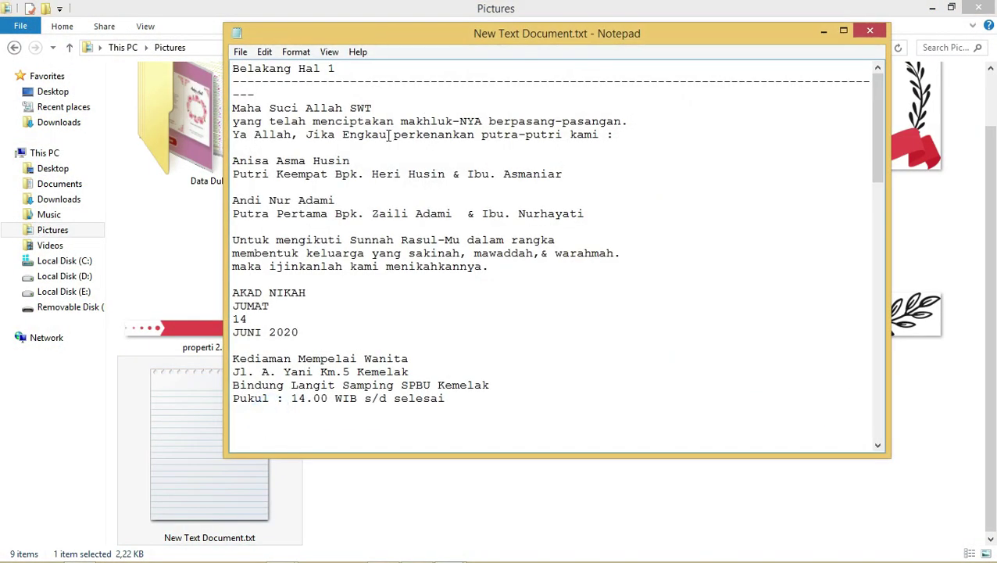
pyautogui.scroll(-10, 390, 135)
pyautogui.scroll(-2, 395, 133)
pyautogui.hotkey('alt', 'Tab')
# Move the quote text box up to uncover the laurel and select its text
pyautogui.press('Tab')
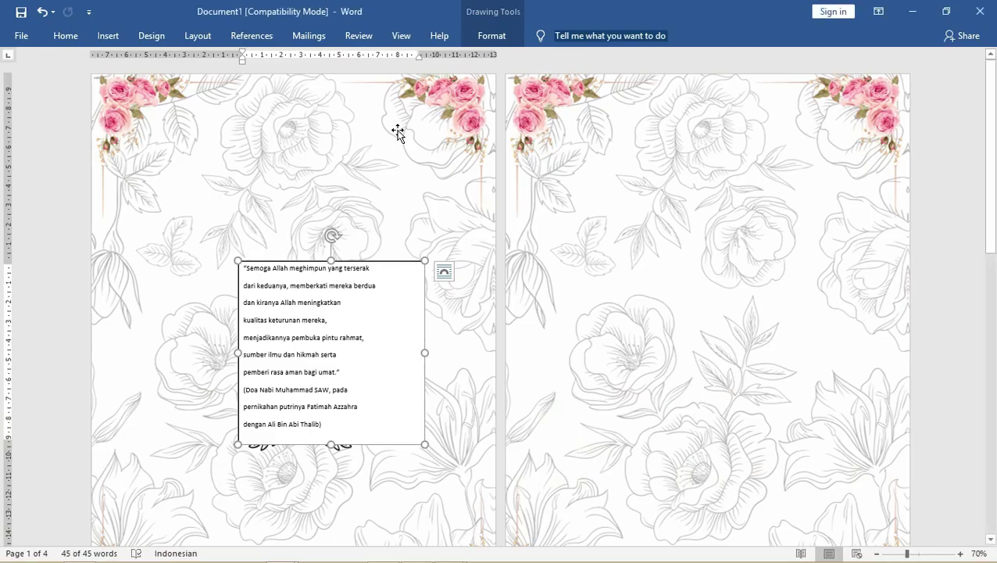
pyautogui.moveTo(356, 263); pyautogui.dragTo(344, 210)
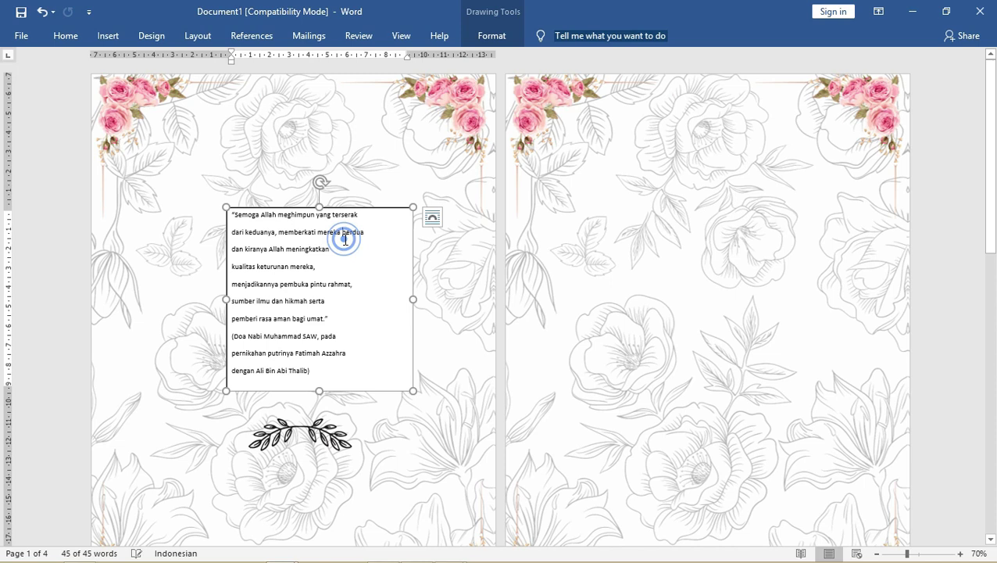
pyautogui.hotkey('ctrl', 'a')
# Give the quote text box no fill and no outline
pyautogui.click(498, 35)
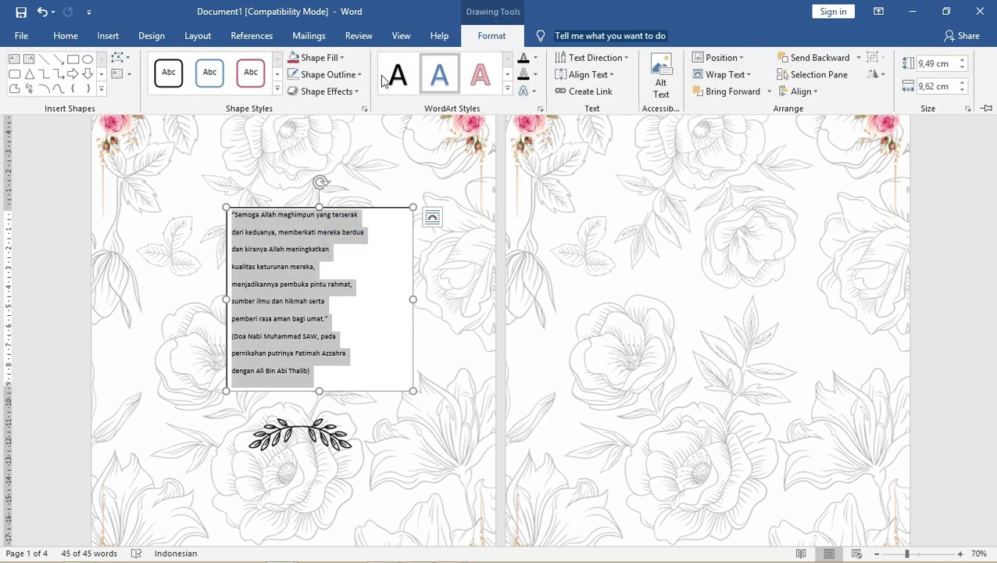
pyautogui.click(342, 57)
pyautogui.click(334, 188)
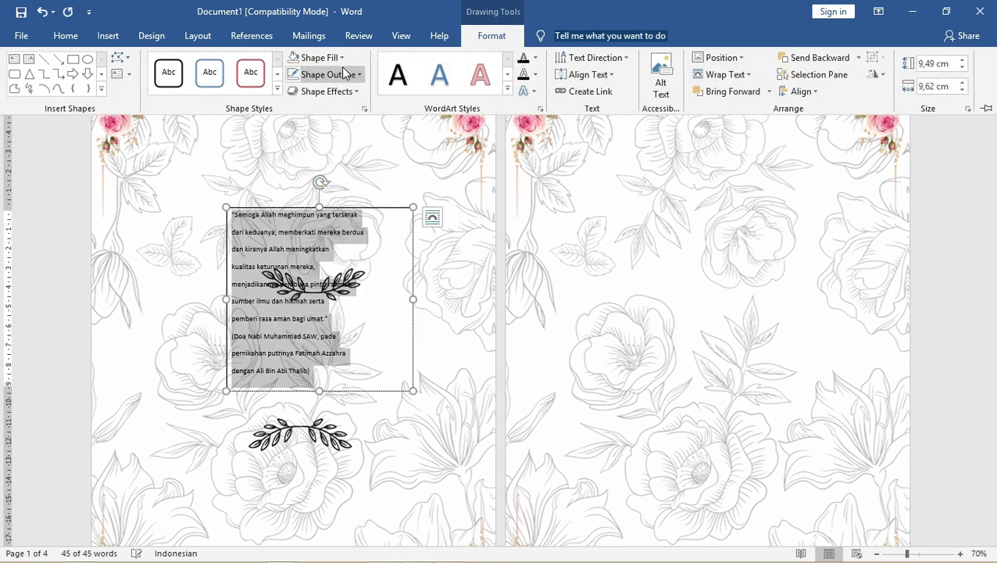
pyautogui.click(327, 74)
pyautogui.click(345, 204)
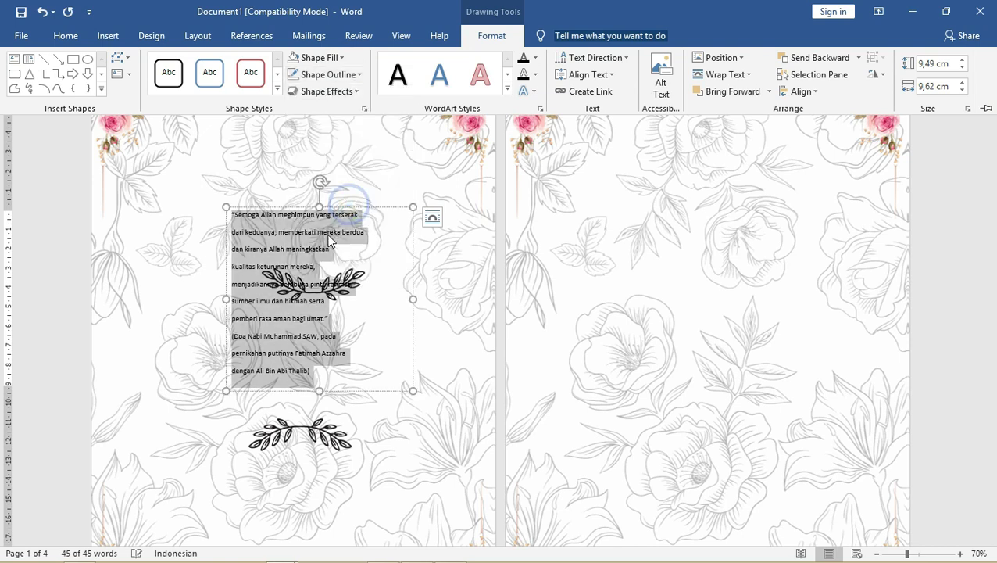
pyautogui.click(342, 208)
# Drag the quote text box higher and to the left, then select all its text
pyautogui.click(320, 229)
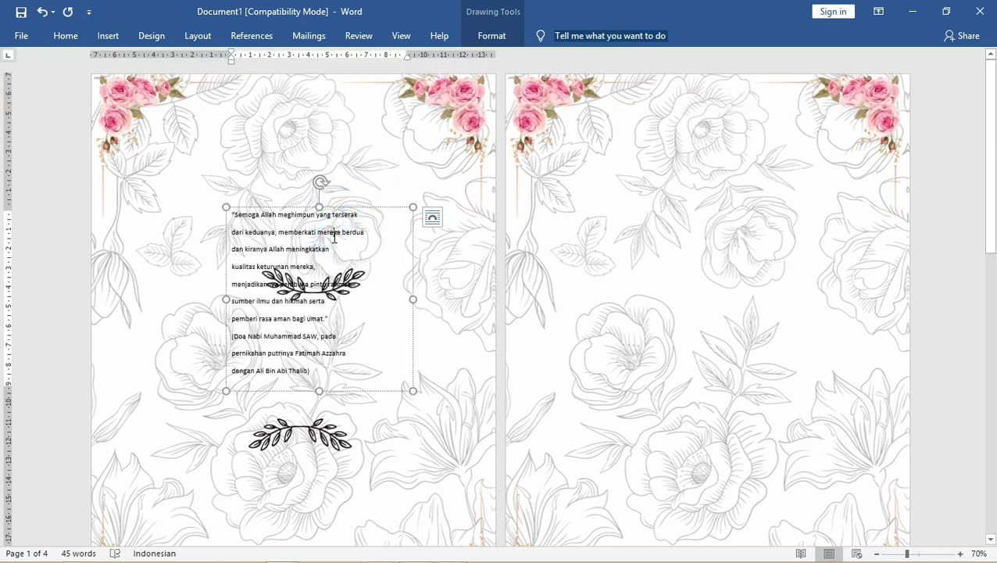
pyautogui.hotkey('ctrl', 'a')
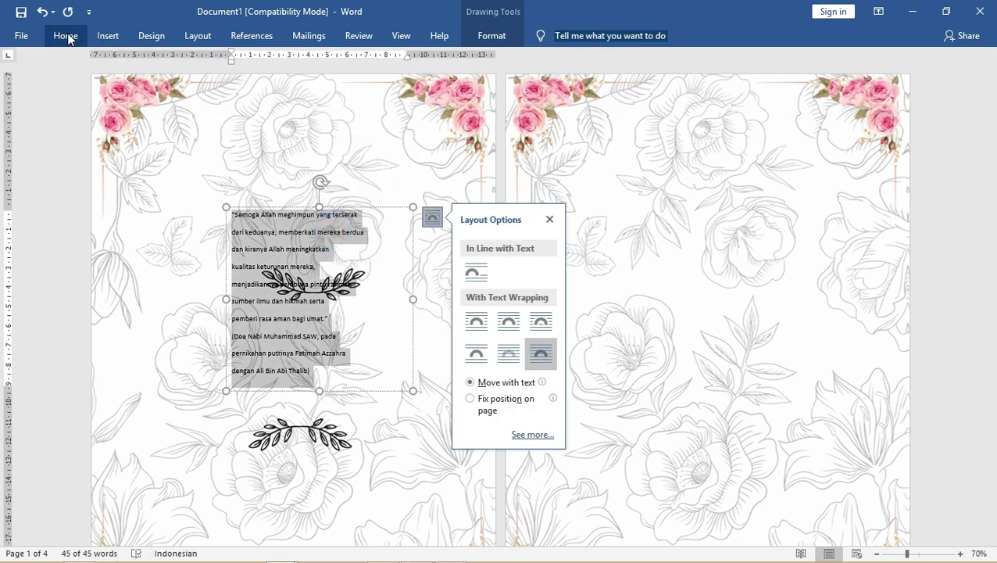
pyautogui.click(65, 35)
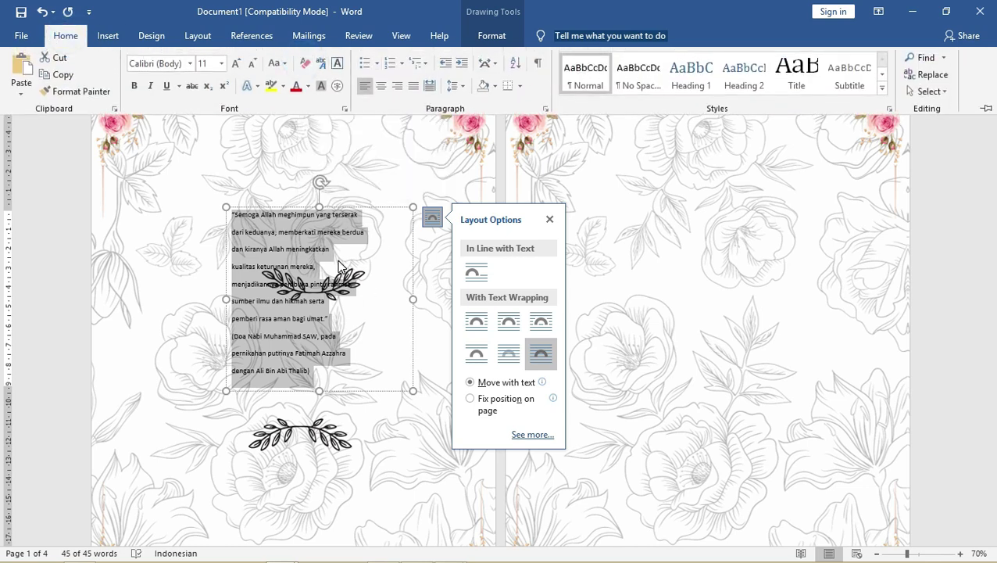
pyautogui.click(352, 209)
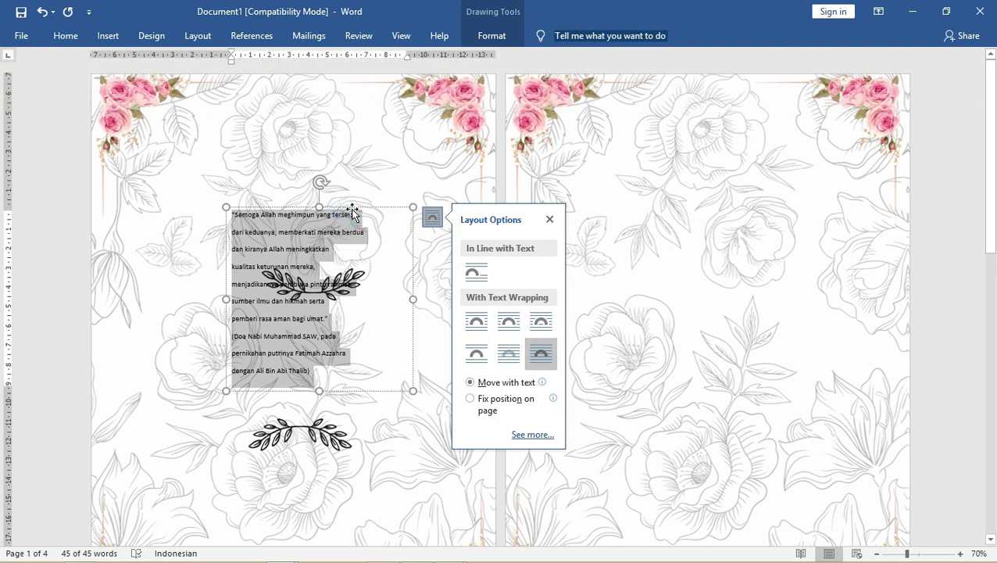
pyautogui.click(352, 209)
pyautogui.keyDown('ctrl'); pyautogui.scroll(5, 352, 209); pyautogui.keyUp('ctrl')
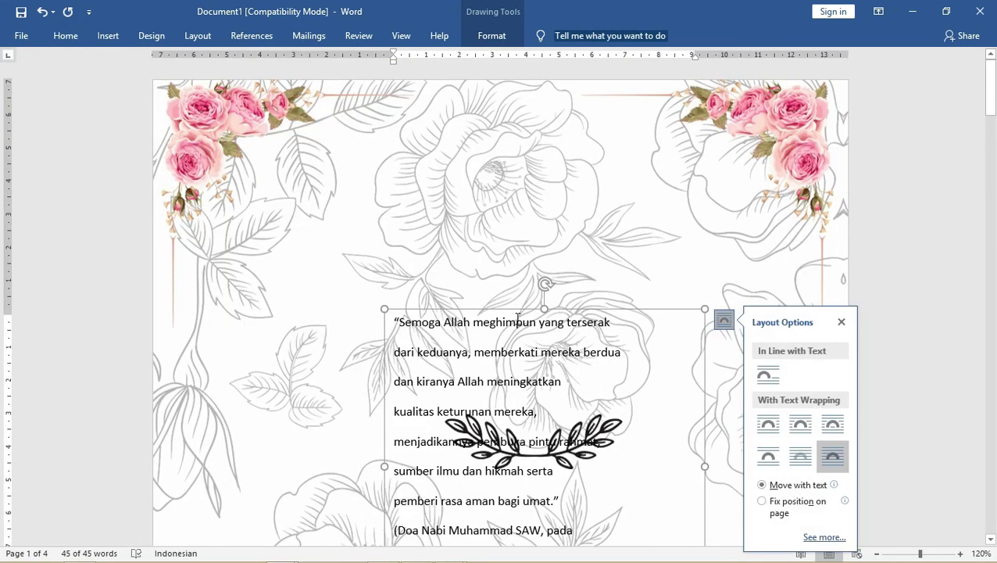
pyautogui.moveTo(508, 313); pyautogui.dragTo(420, 189)
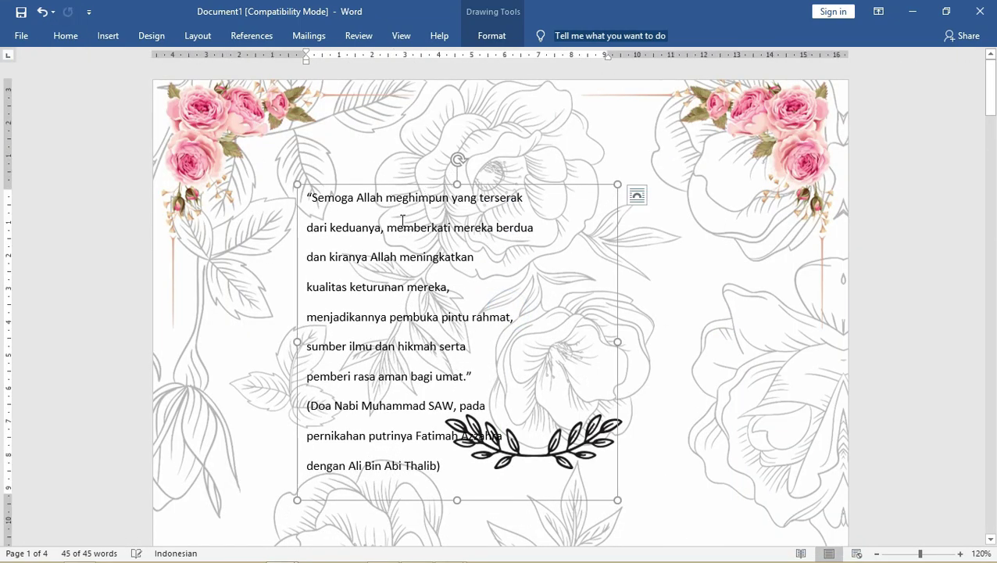
pyautogui.hotkey('ctrl', 'a')
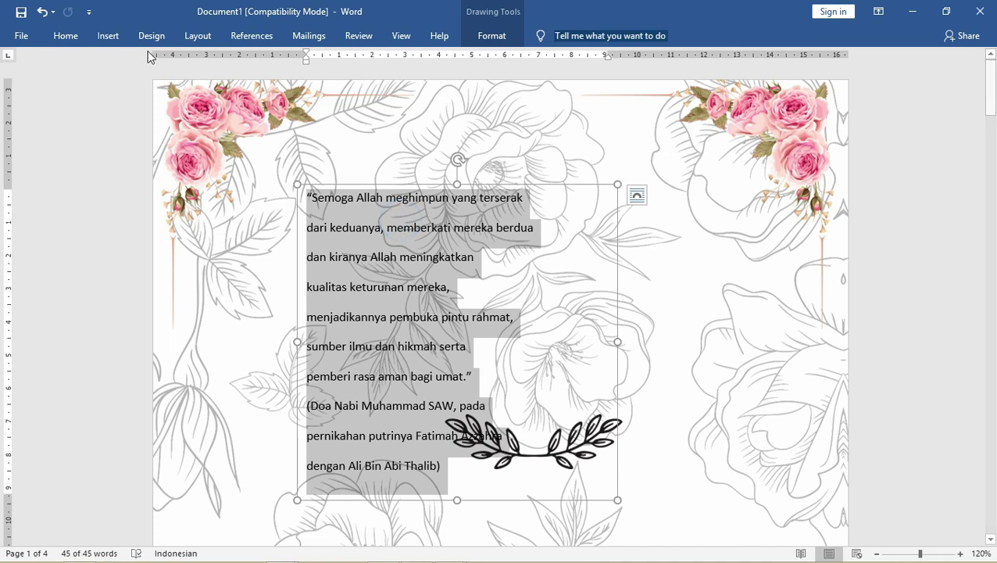
# Remove the space after paragraphs in the quote and centre its lines
pyautogui.click(66, 36)
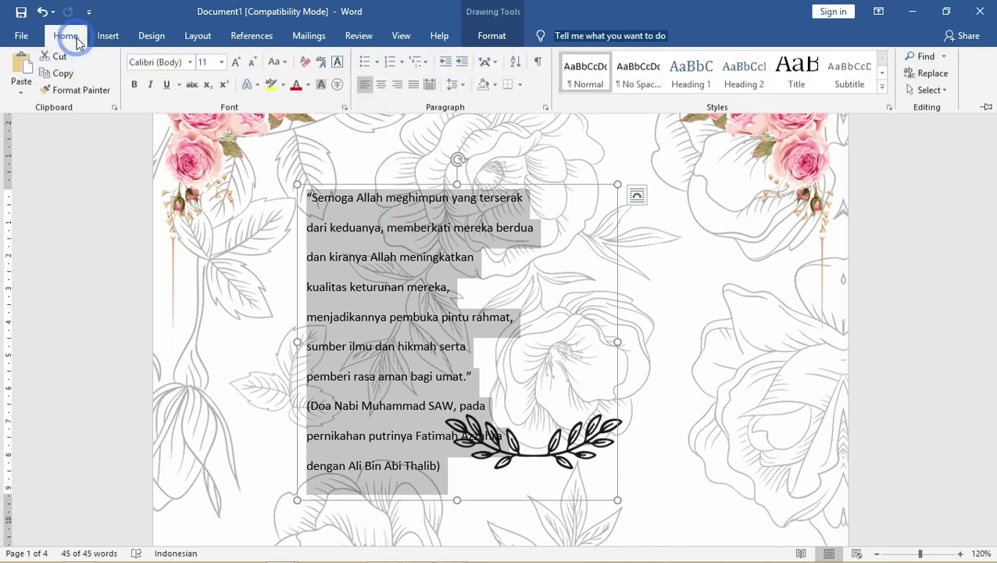
pyautogui.click(456, 88)
pyautogui.click(500, 247)
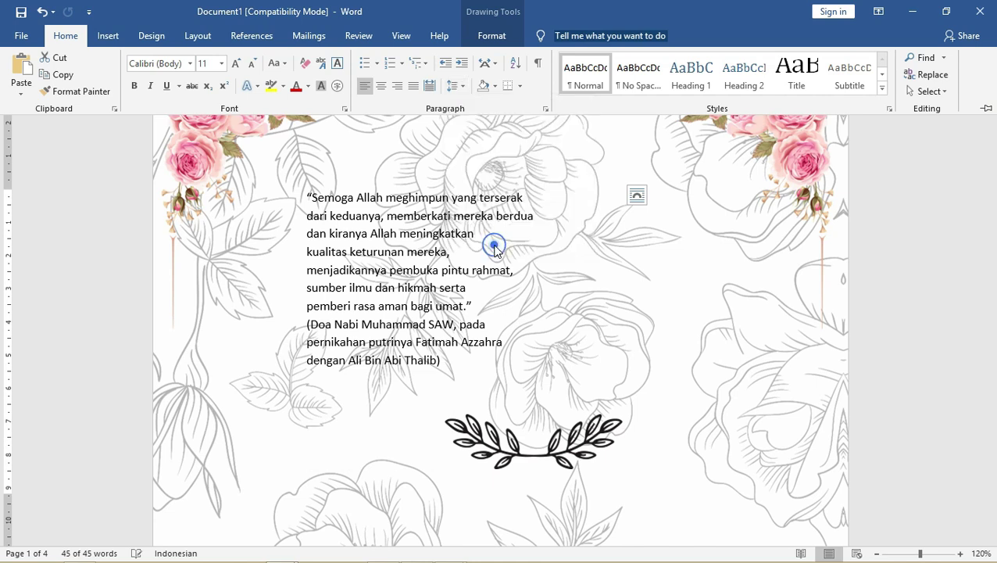
pyautogui.click(380, 86)
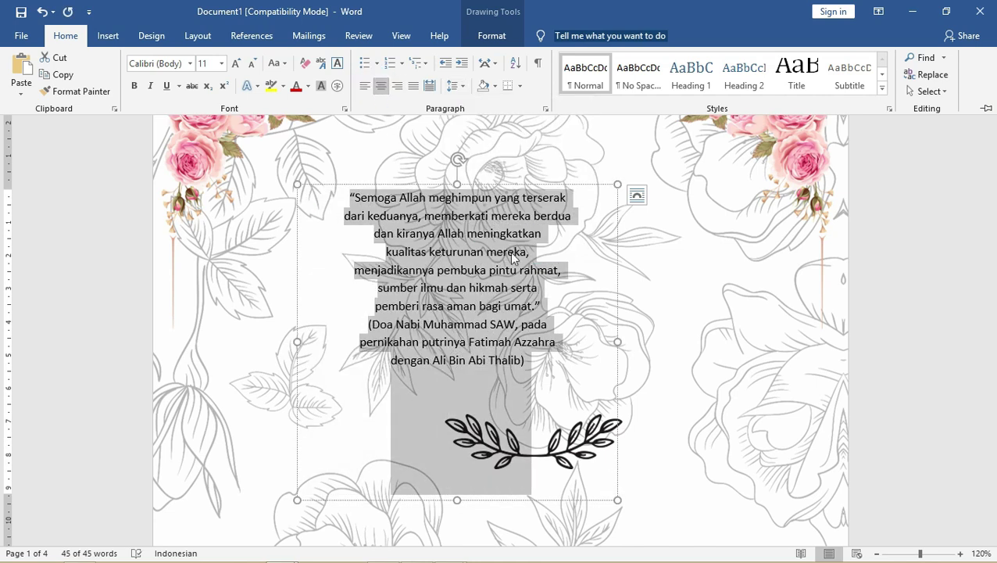
# Move the quote text box down and to the right
pyautogui.click(543, 190)
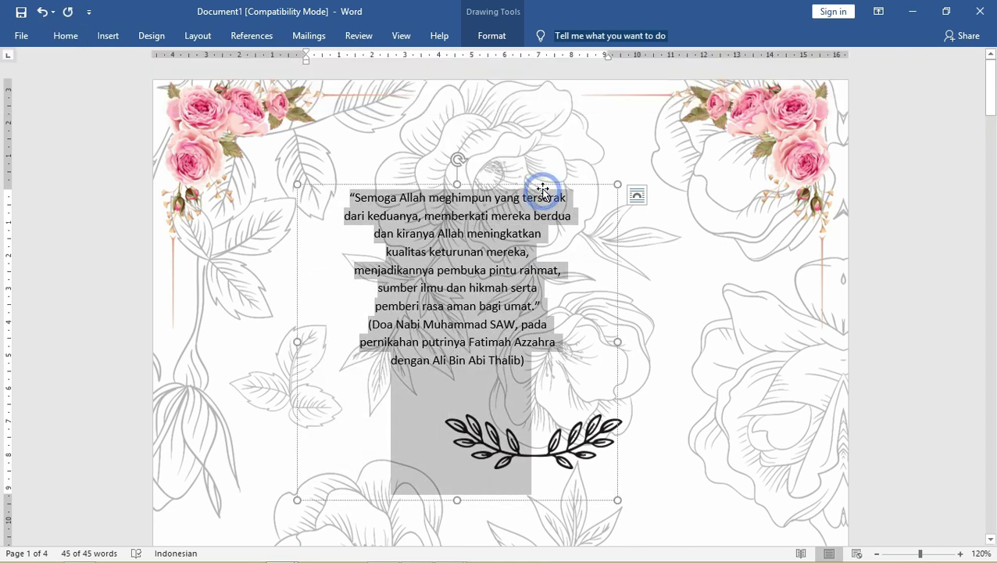
pyautogui.moveTo(545, 216); pyautogui.dragTo(625, 320)
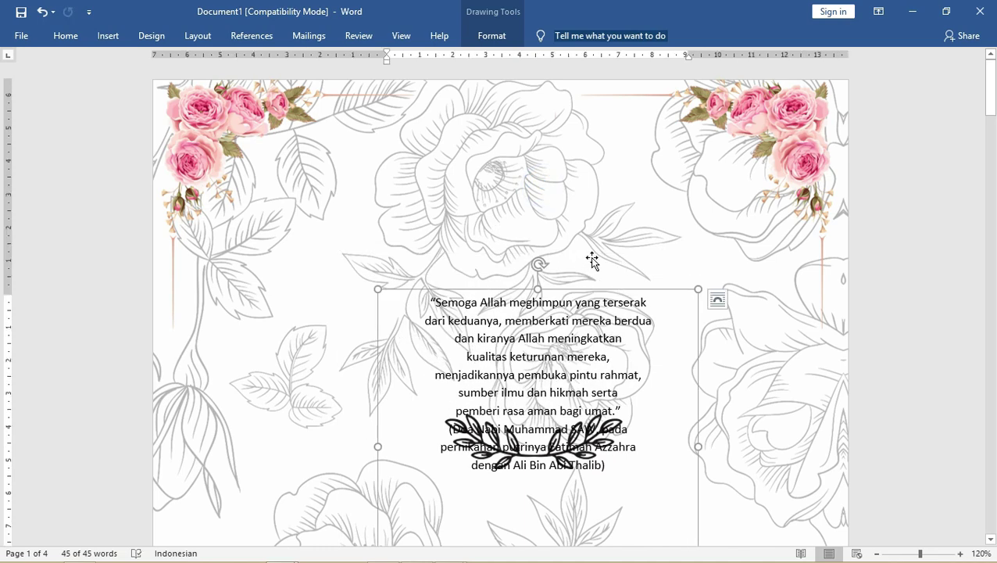
pyautogui.scroll(-6, 593, 258)
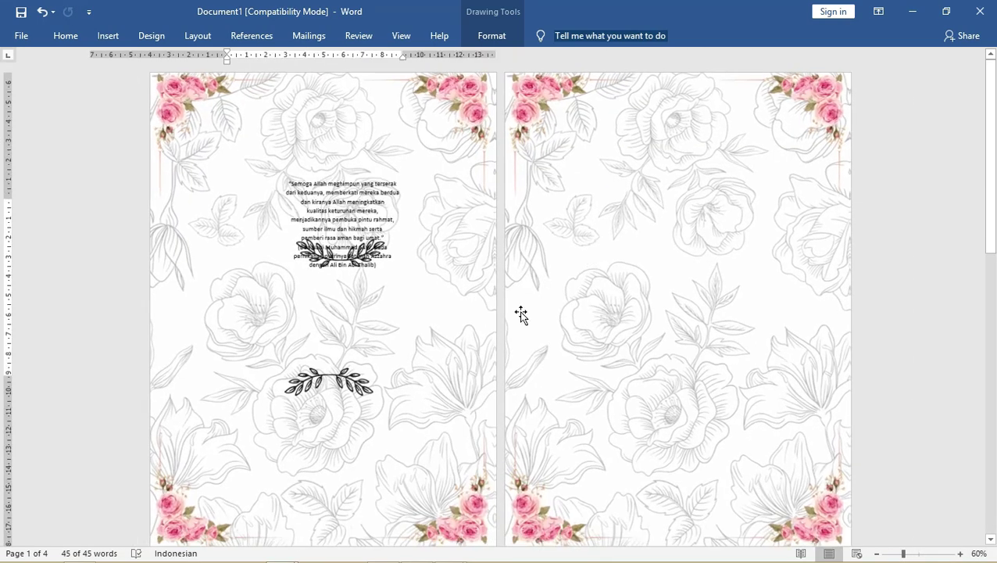
# Adjust the quote font size, widen the text box and move it slightly lower
pyautogui.tripleClick(364, 201)
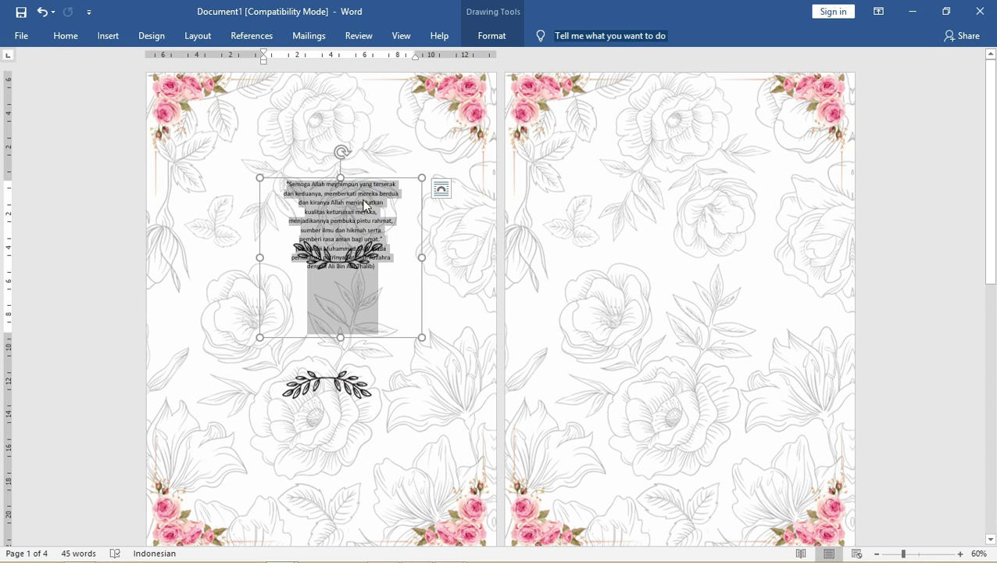
pyautogui.hotkey('ctrl', ']')
pyautogui.hotkey('ctrl', ']')
pyautogui.hotkey('ctrl', ']')
pyautogui.hotkey('ctrl', ']')
pyautogui.hotkey('ctrl', ']')
pyautogui.hotkey('ctrl', '[')
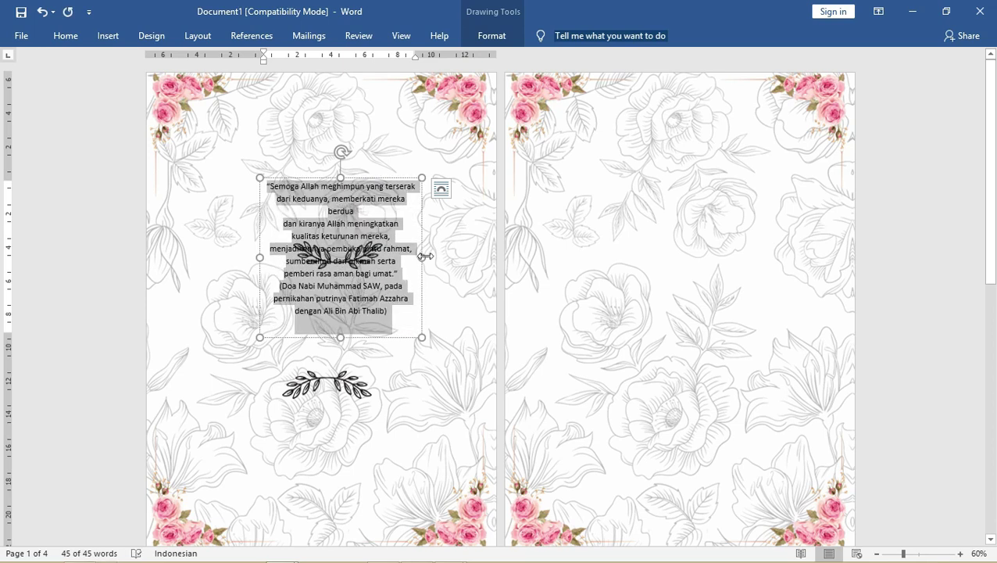
pyautogui.moveTo(423, 257); pyautogui.dragTo(444, 257)
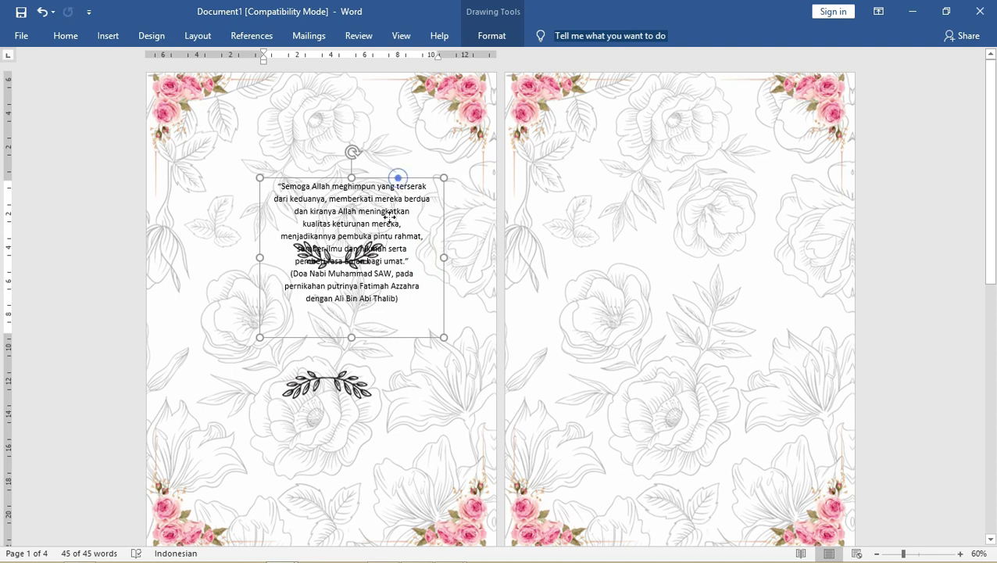
pyautogui.moveTo(390, 217); pyautogui.dragTo(377, 280)
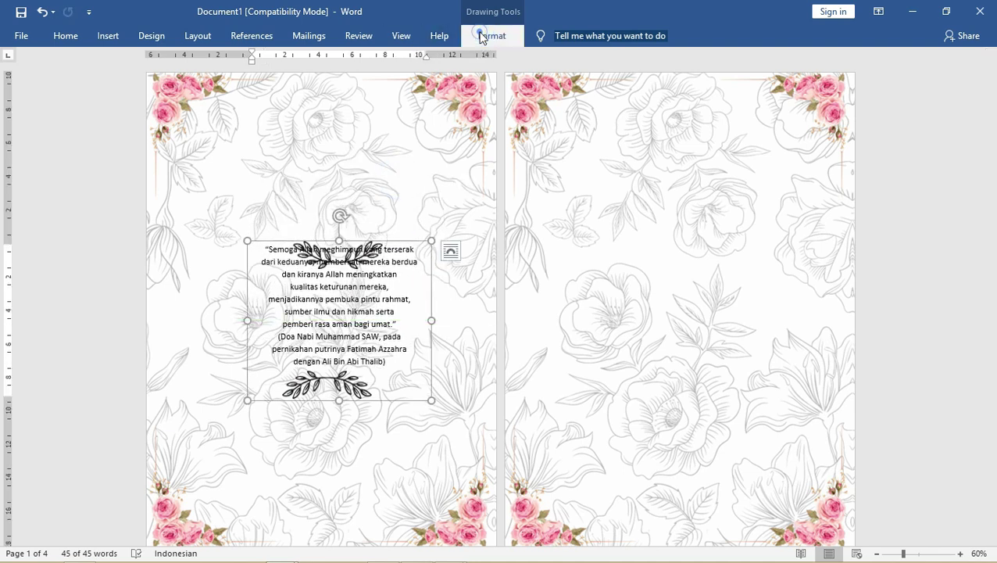
# Position the quote text box in the middle centre of page 1
pyautogui.click(481, 35)
pyautogui.click(719, 58)
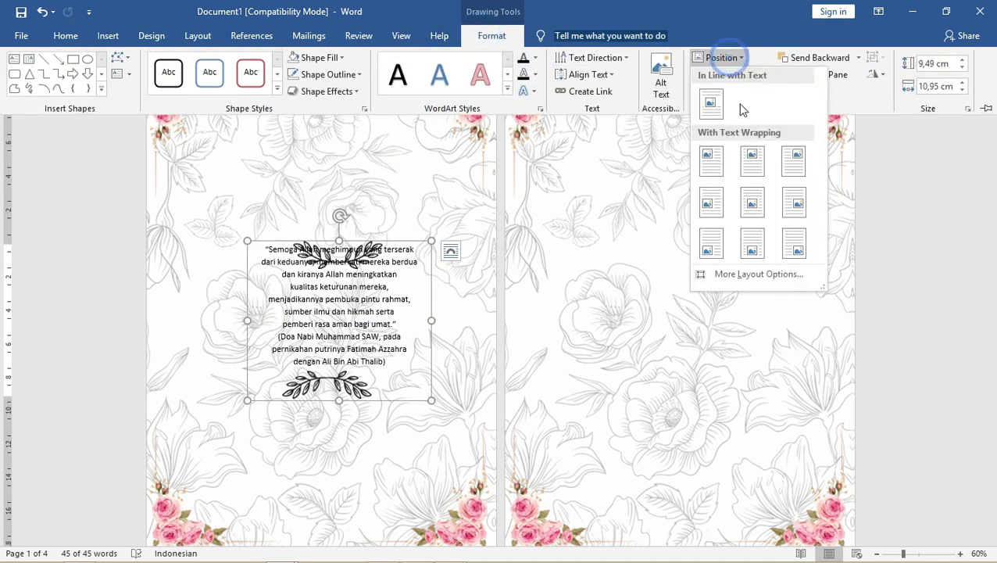
pyautogui.click(751, 202)
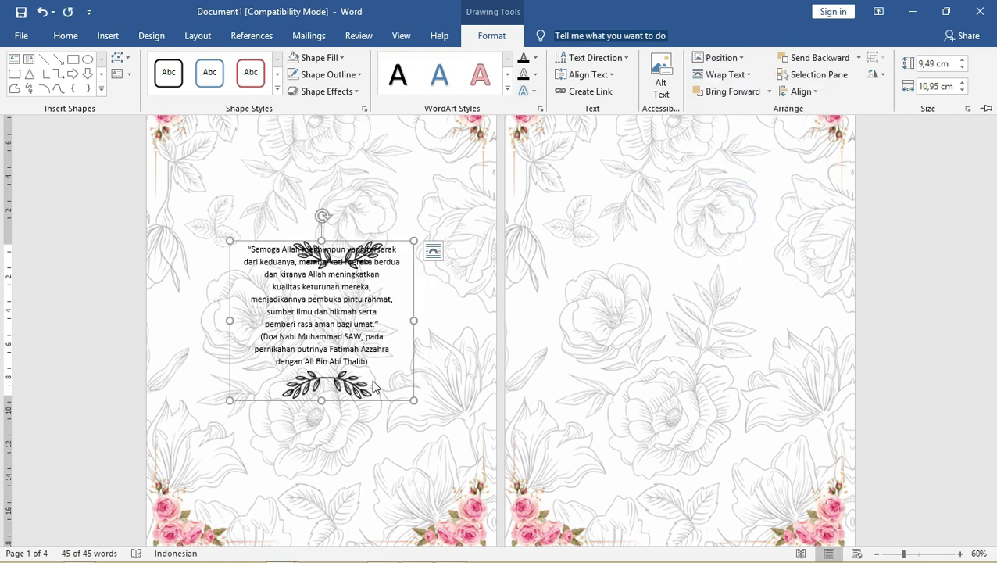
pyautogui.click(359, 385)
# Move the top leaf ornament above the quote and nudge the box up
pyautogui.click(376, 239)
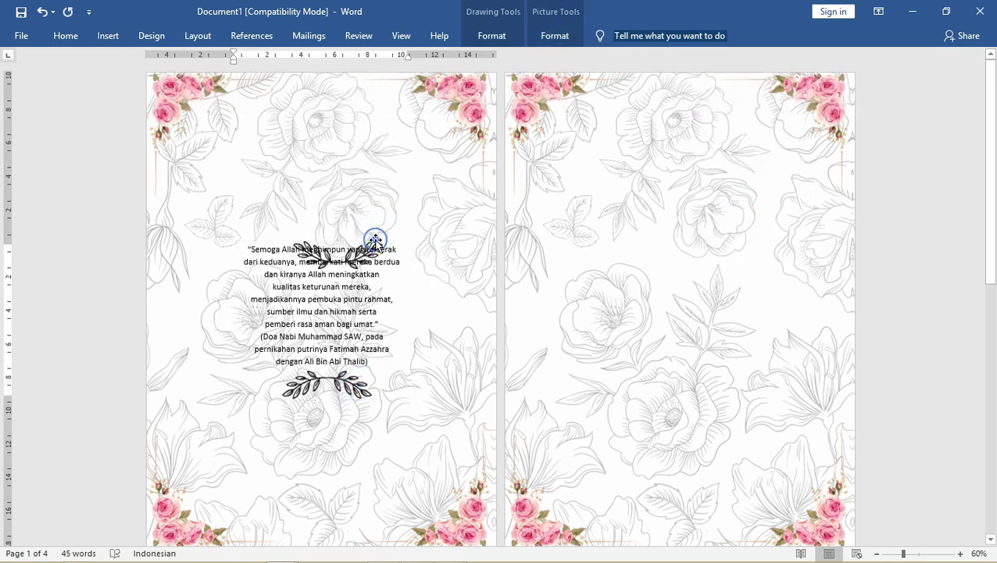
pyautogui.click(373, 238)
pyautogui.moveTo(372, 243)
pyautogui.mouseDown()
pyautogui.moveTo(371, 255)
pyautogui.moveTo(371, 197)
pyautogui.mouseUp()
pyautogui.moveTo(359, 254)
pyautogui.mouseDown()
pyautogui.moveTo(370, 225)
pyautogui.moveTo(361, 230)
pyautogui.mouseUp()
# Centre both leaf ornaments with the quote box and distribute them vertically
pyautogui.click(356, 400)
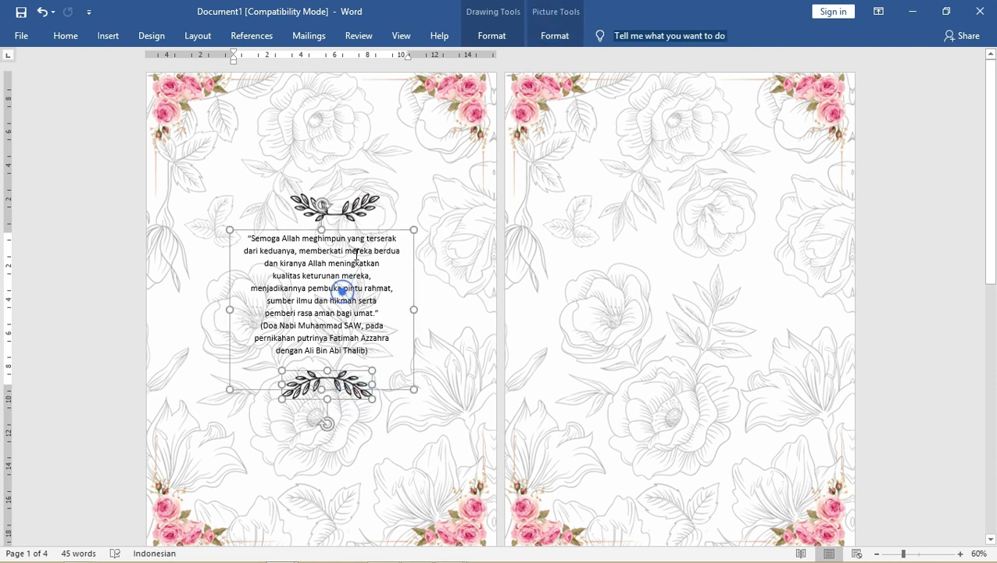
pyautogui.keyDown('shift'); pyautogui.click(365, 213); pyautogui.keyUp('shift')
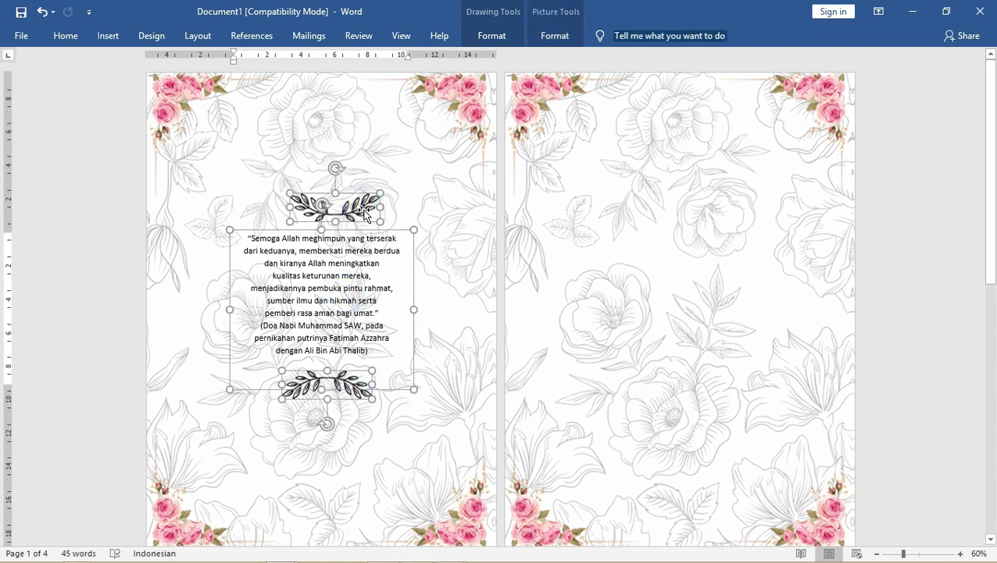
pyautogui.click(557, 35)
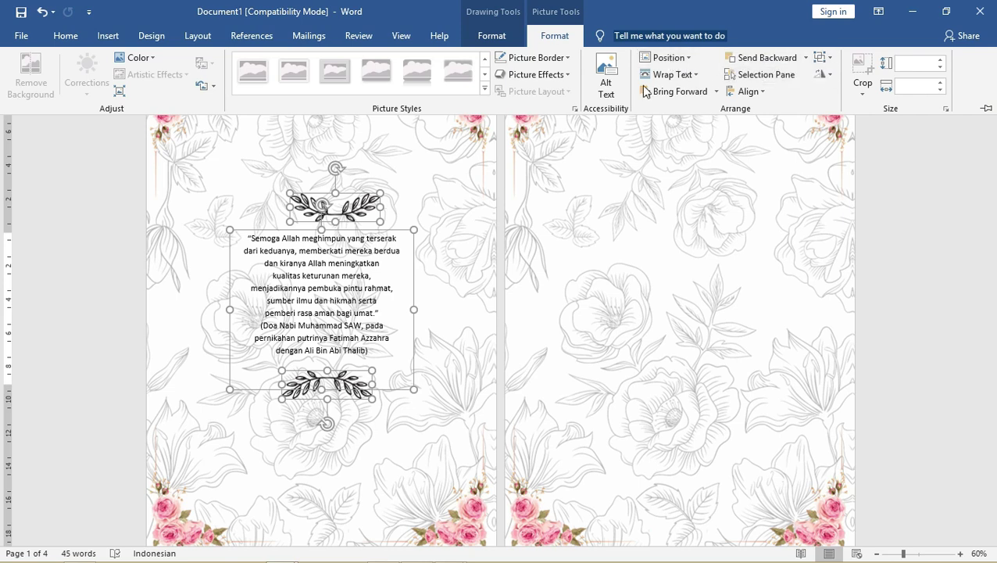
pyautogui.click(498, 34)
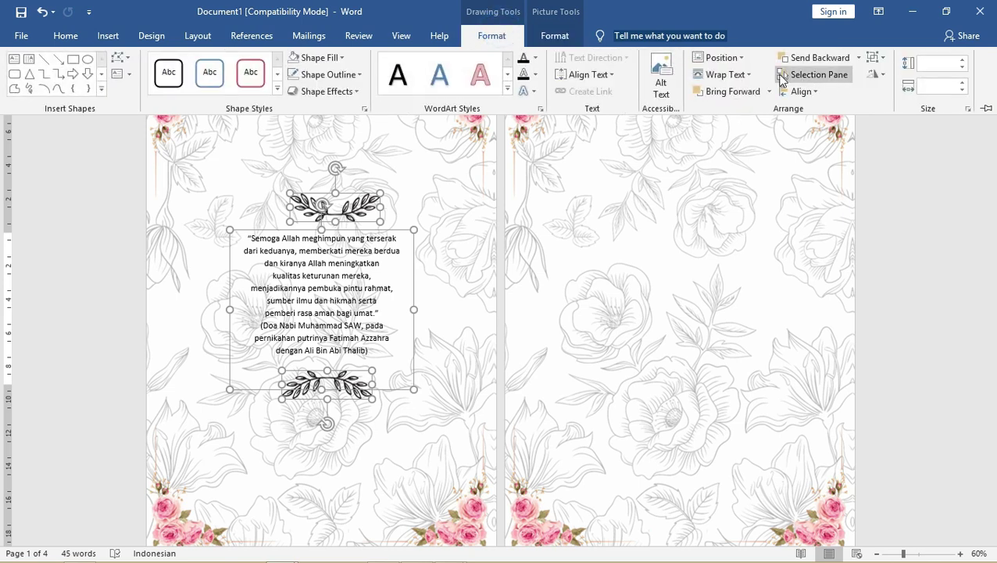
pyautogui.click(587, 75)
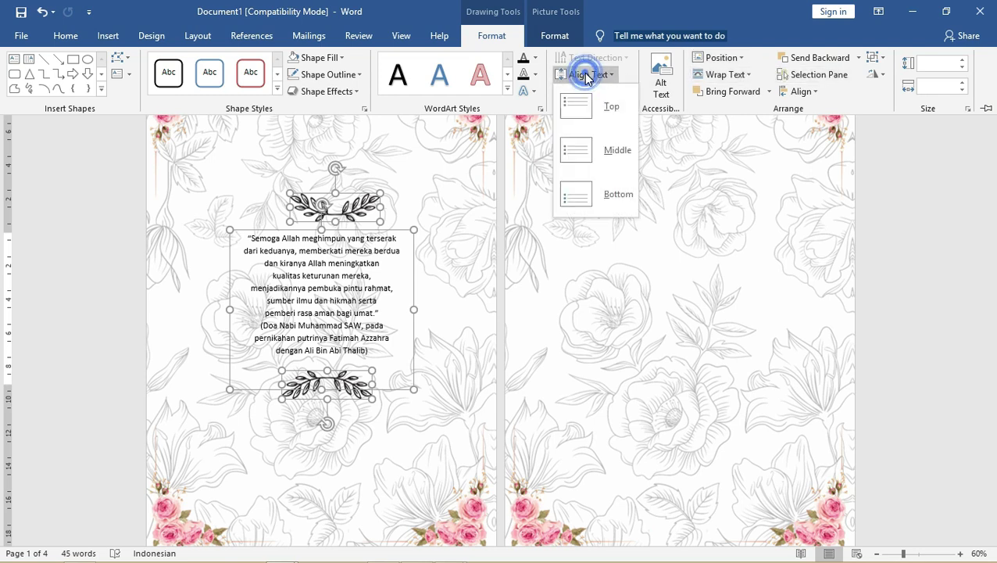
pyautogui.click(787, 91)
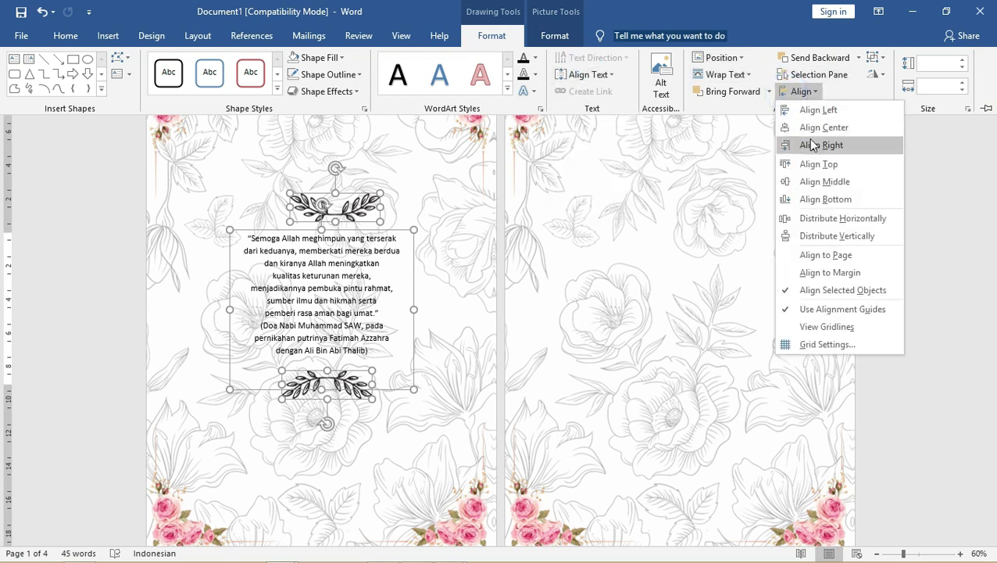
pyautogui.click(813, 128)
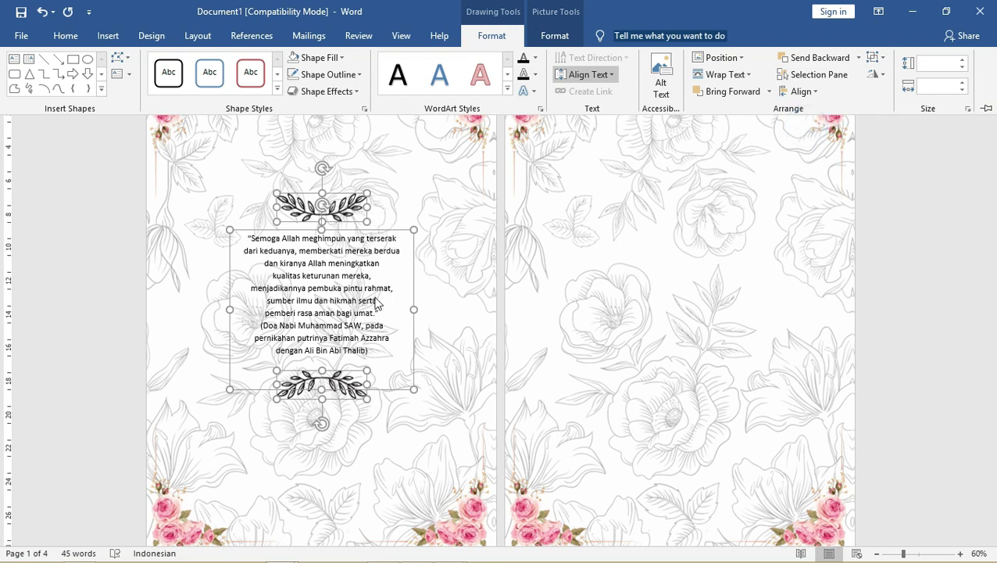
pyautogui.click(798, 92)
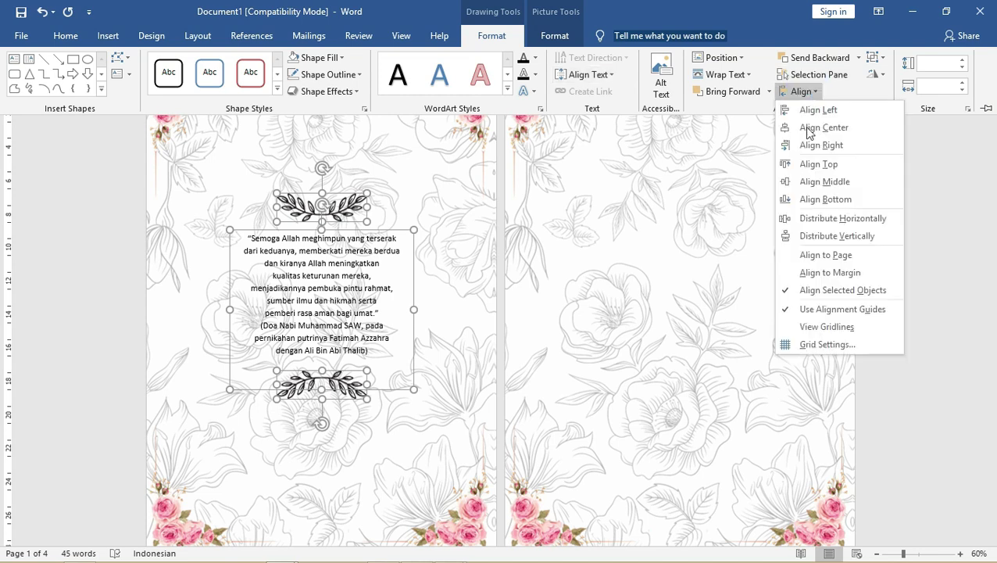
pyautogui.click(826, 237)
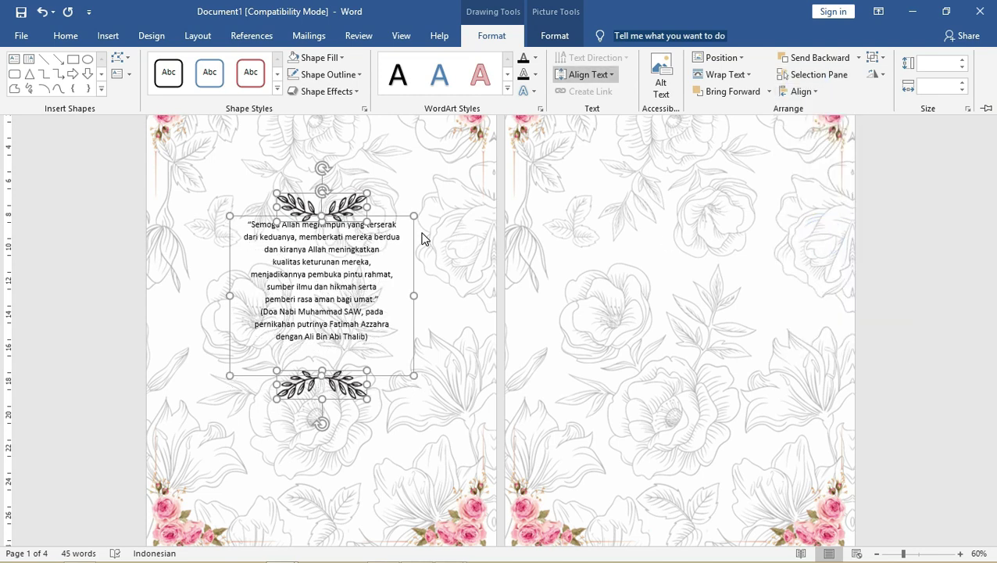
pyautogui.hotkey('ctrl', 'F1')
pyautogui.click(453, 342)
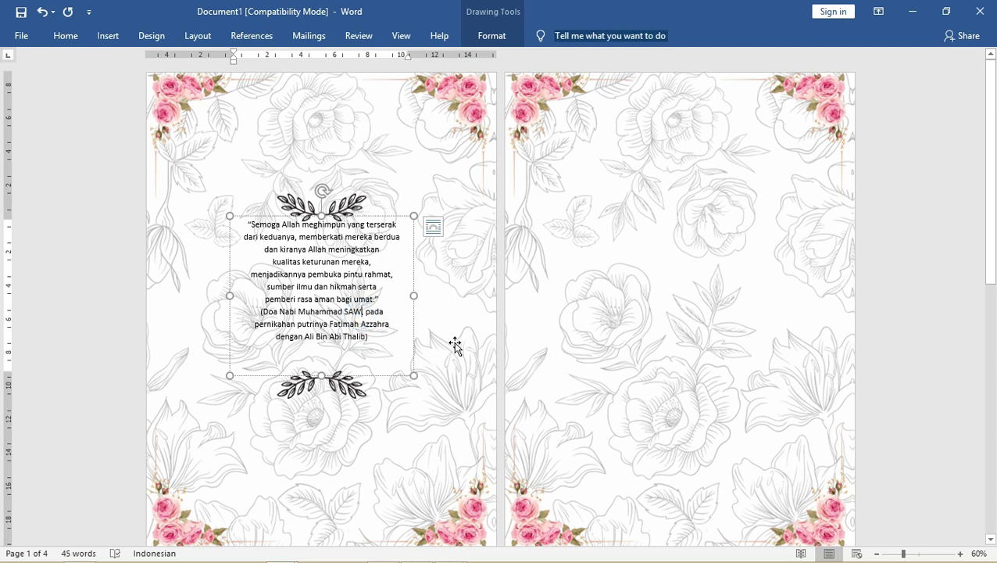
# Reselect the quote box and both ornaments and distribute them vertically again
pyautogui.click(327, 305)
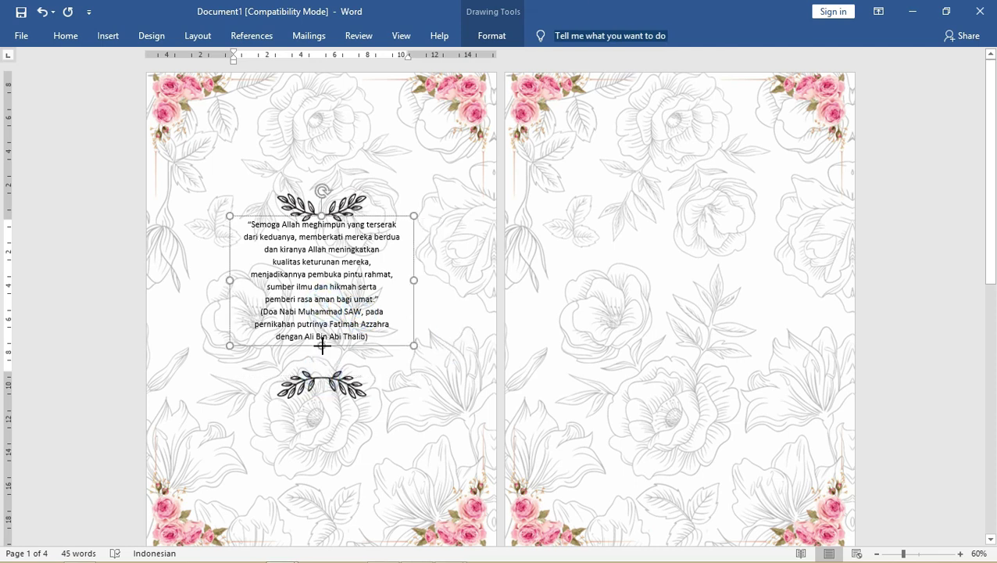
pyautogui.keyDown('shift'); pyautogui.click(327, 378); pyautogui.keyUp('shift')
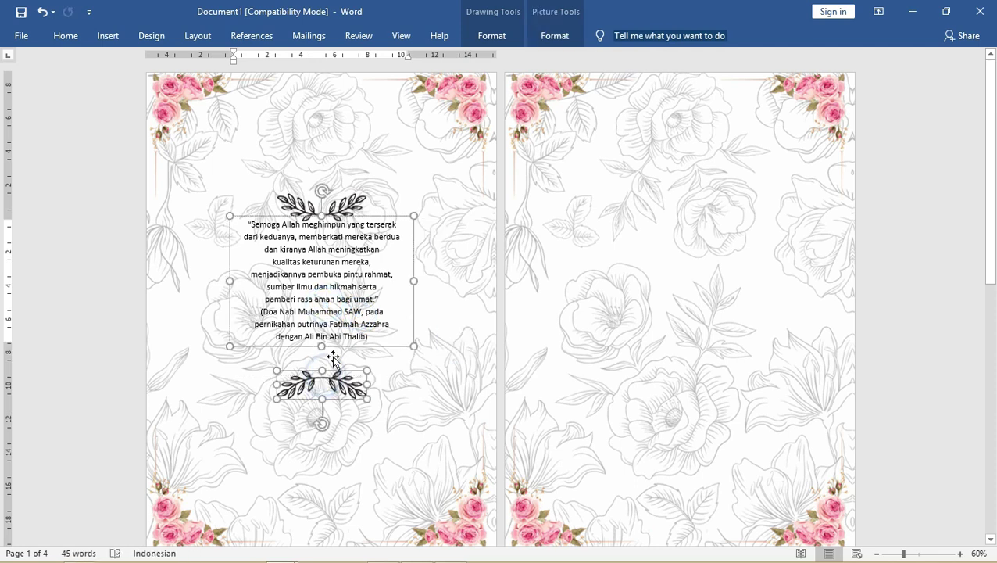
pyautogui.keyDown('shift'); pyautogui.click(355, 198); pyautogui.keyUp('shift')
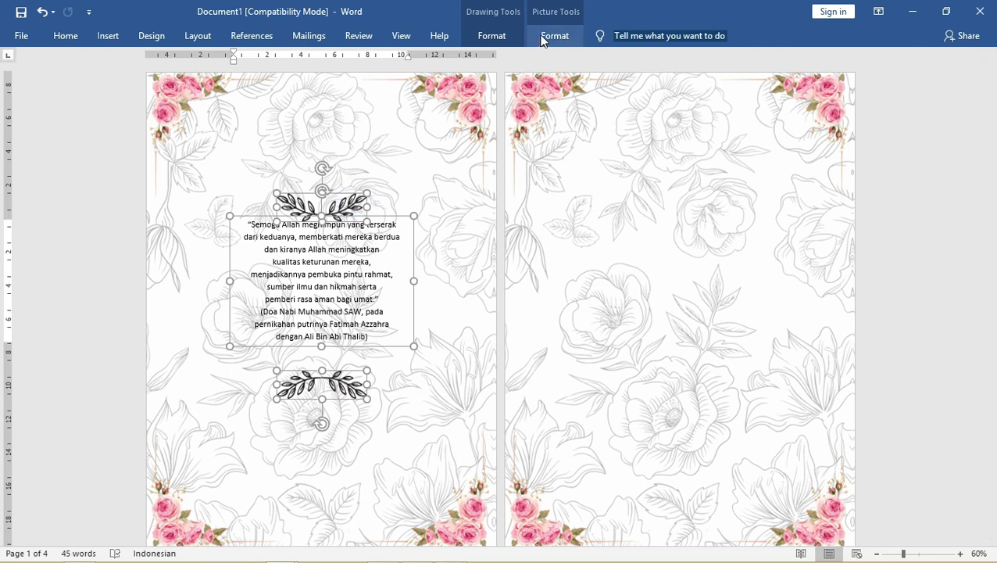
pyautogui.click(555, 35)
pyautogui.click(748, 92)
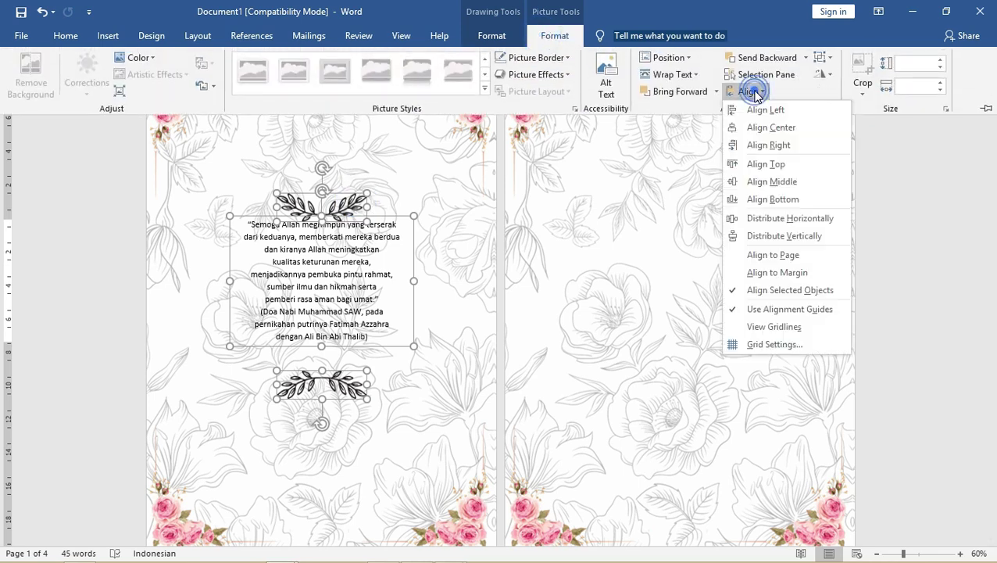
pyautogui.click(774, 235)
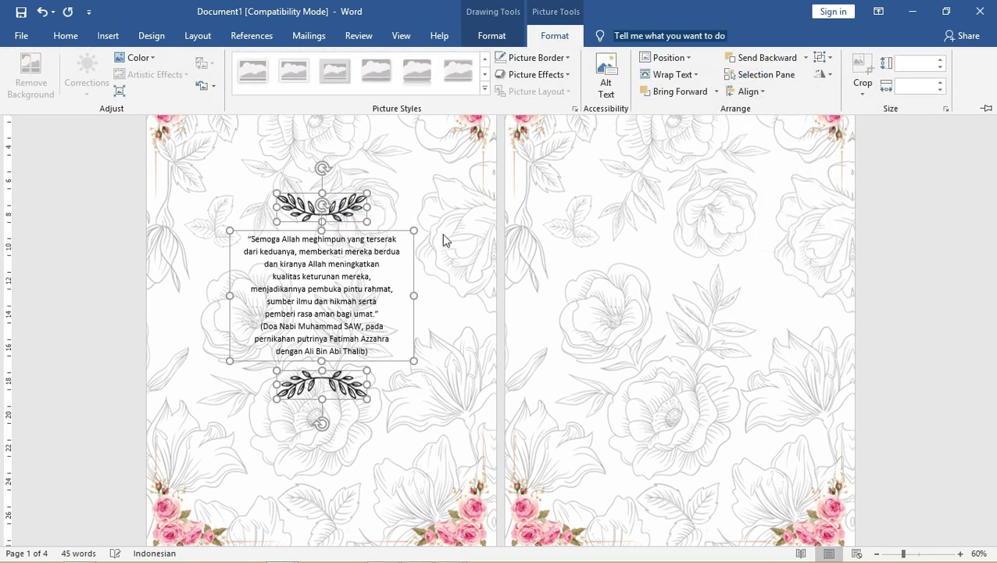
# Set the quote text font to Bahnschrift
pyautogui.click(67, 36)
pyautogui.click(172, 62)
pyautogui.write('Bah')
pyautogui.press('Return')
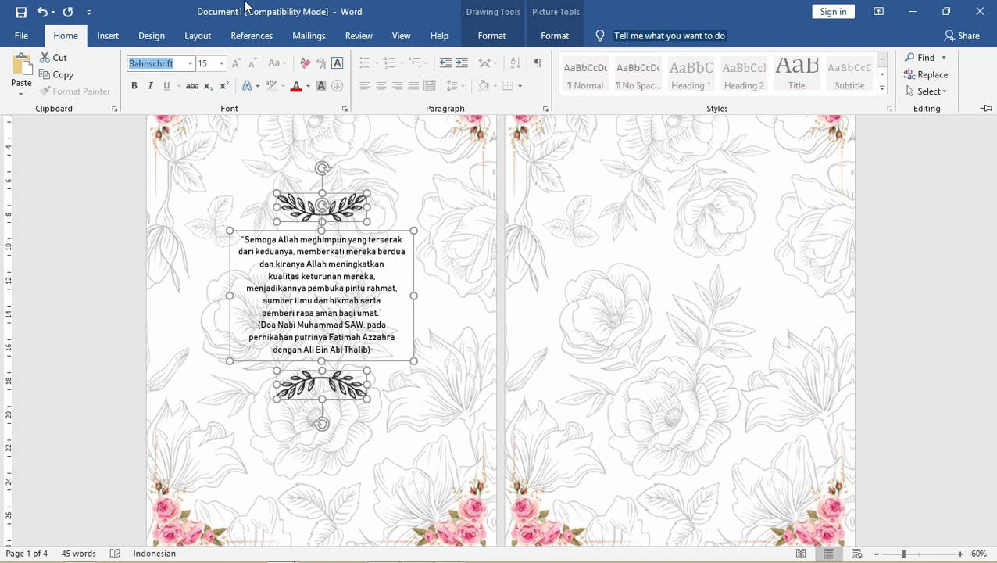
# Select all the quote text and toggle bold on and off, leaving regular weight
pyautogui.click(196, 152)
pyautogui.click(200, 159)
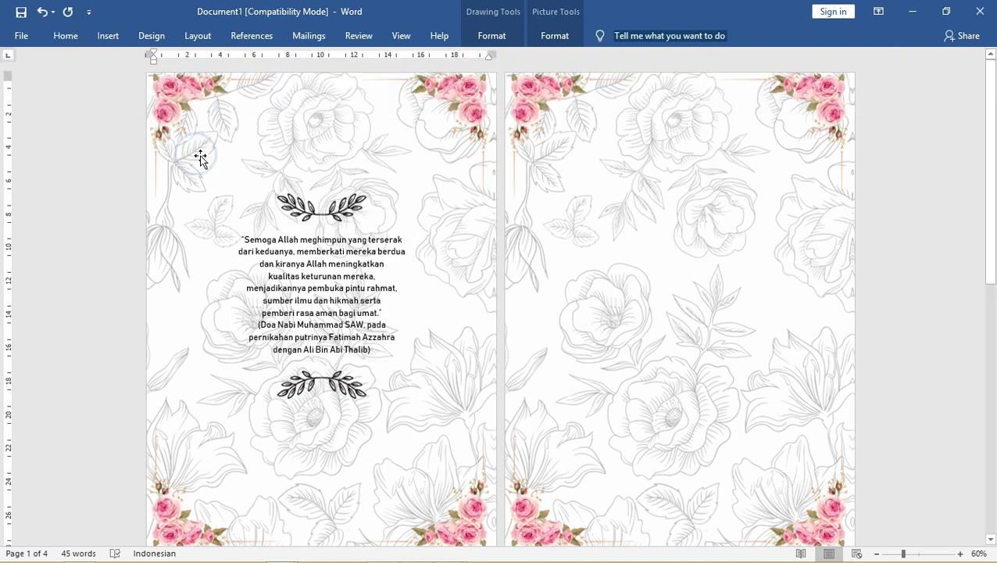
pyautogui.click(292, 236)
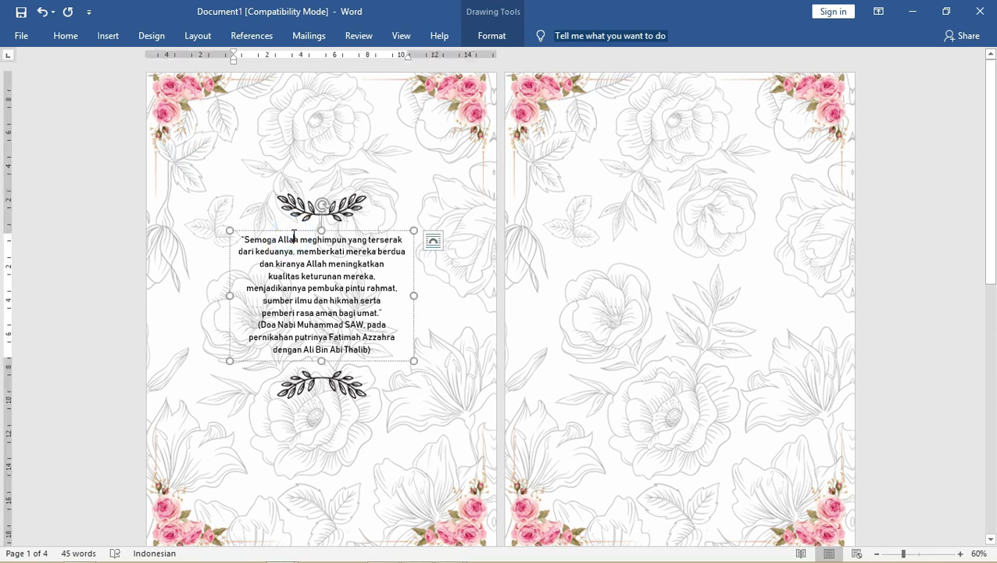
pyautogui.hotkey('ctrl', 'a')
pyautogui.hotkey('ctrl', 'b')
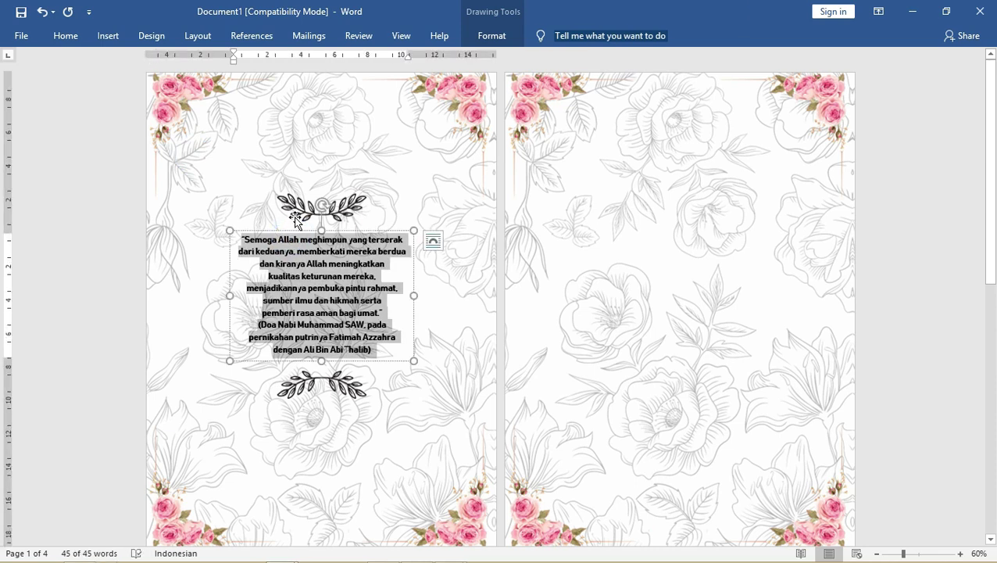
pyautogui.hotkey('ctrl', 'b')
# Copy the top leaf ornament onto page 2
pyautogui.click(271, 185)
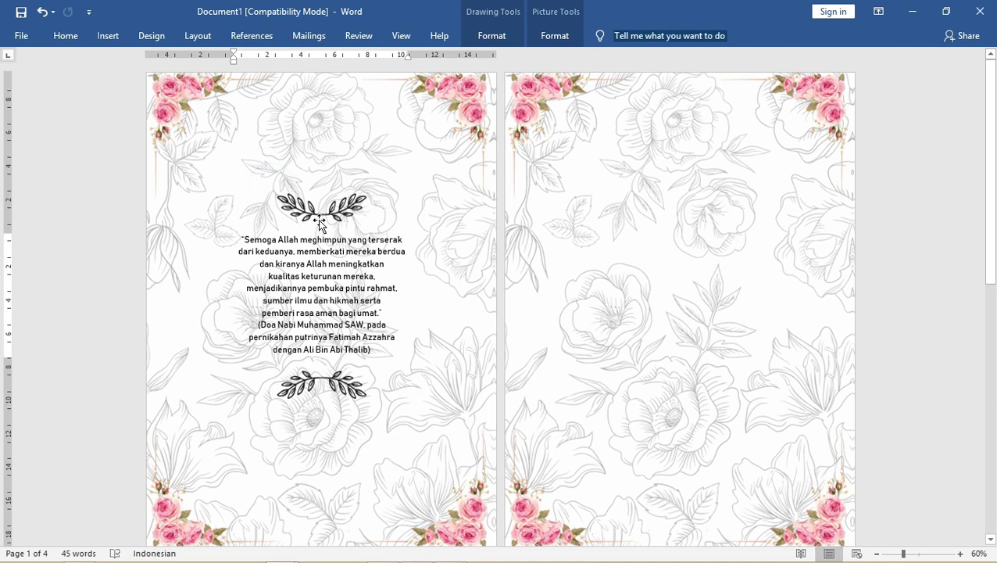
pyautogui.click(317, 252)
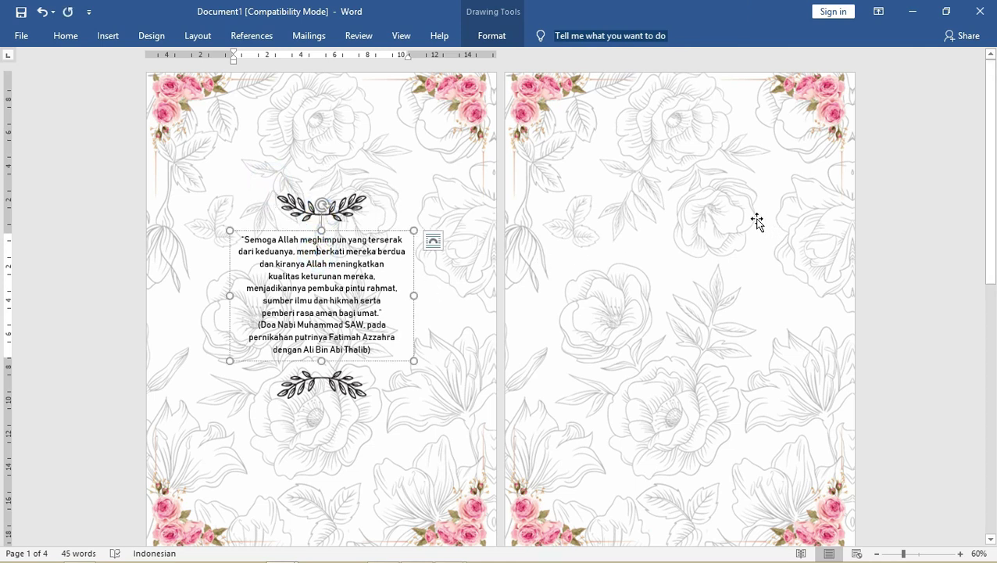
pyautogui.click(335, 203)
pyautogui.moveTo(345, 210)
pyautogui.mouseDown()
pyautogui.moveTo(653, 112)
pyautogui.moveTo(694, 111)
pyautogui.moveTo(701, 199)
pyautogui.mouseUp()
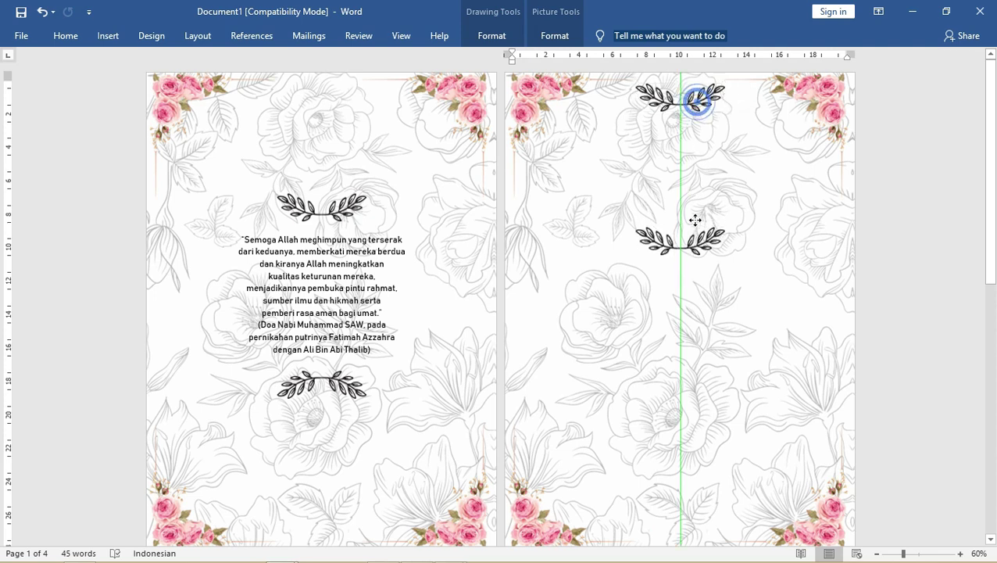
# Fill the top ornament copy on page 2 with the properti 3.png rose garland
pyautogui.click(700, 126)
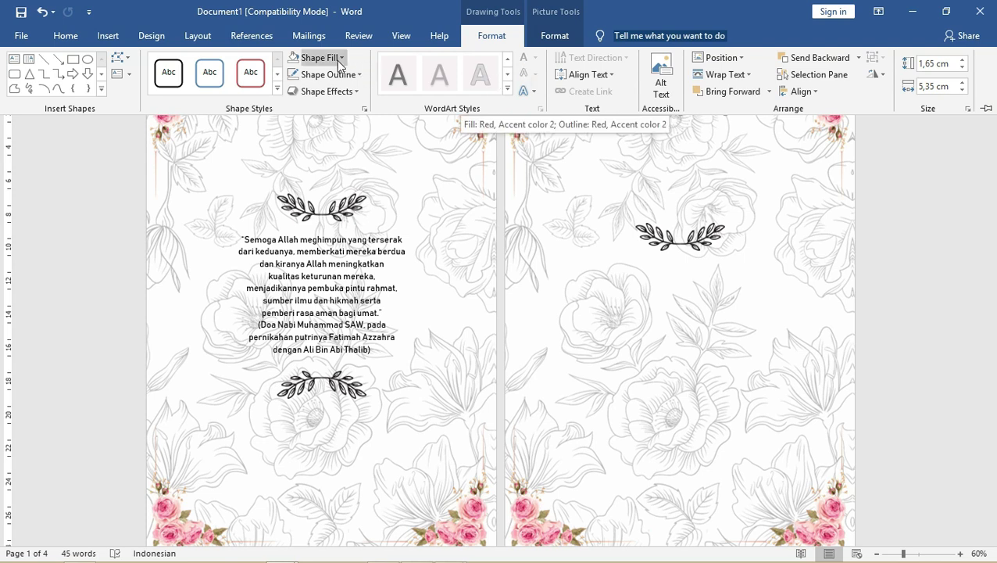
pyautogui.click(319, 57)
pyautogui.click(348, 219)
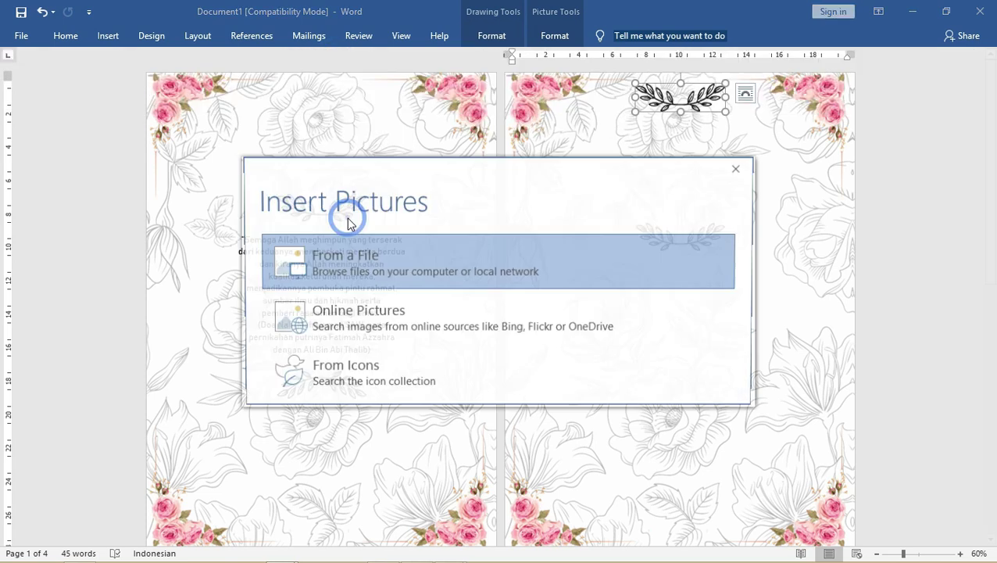
pyautogui.click(384, 263)
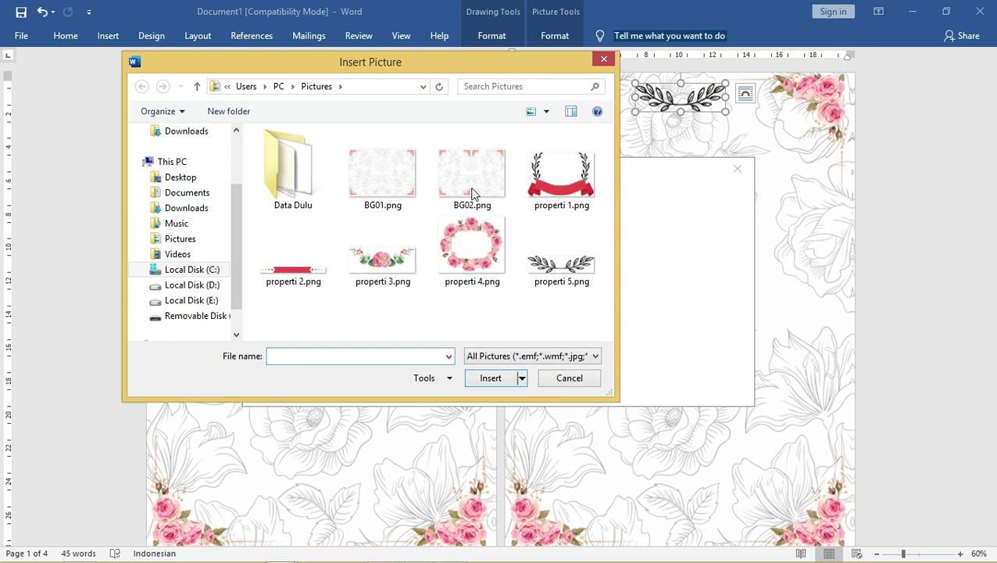
pyautogui.click(392, 270)
pyautogui.click(493, 378)
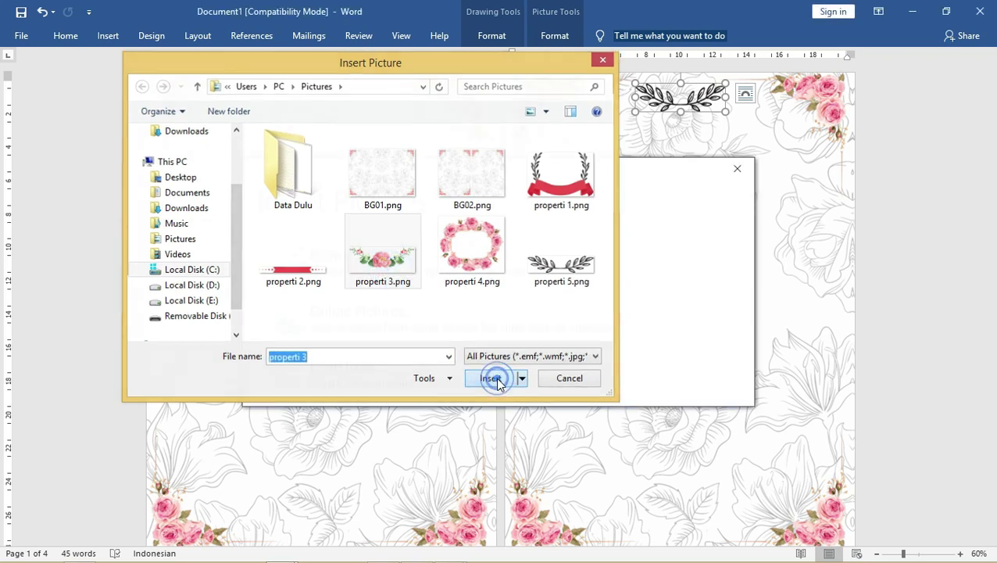
# Fill the second copy with the properti 2.png red banner, widen it and centre it
pyautogui.click(702, 239)
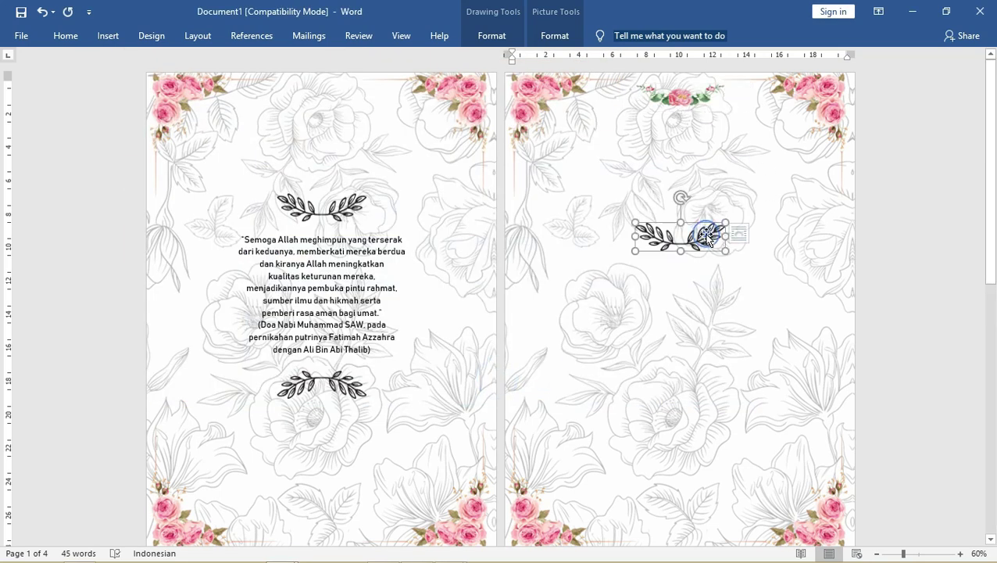
pyautogui.click(512, 35)
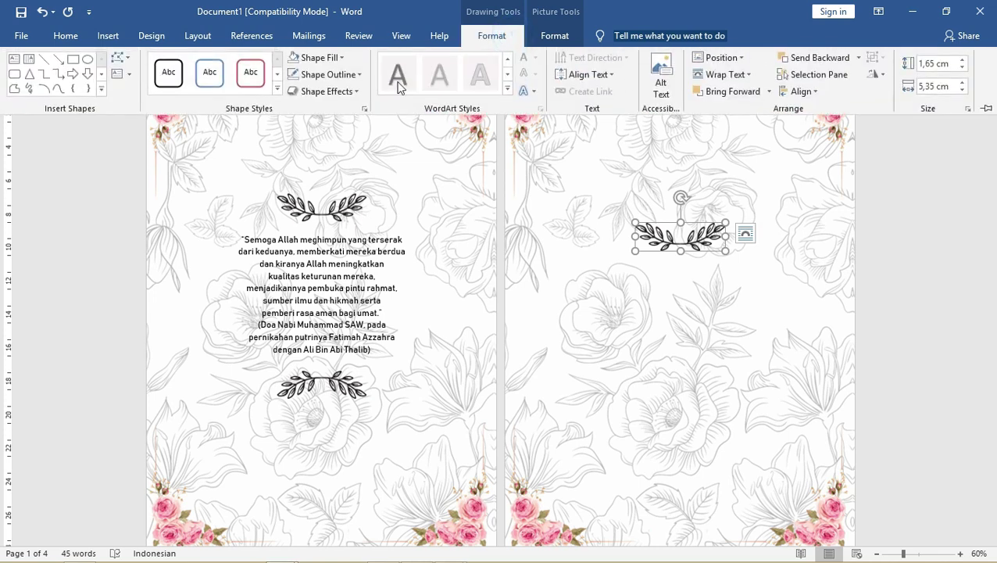
pyautogui.click(341, 57)
pyautogui.click(336, 225)
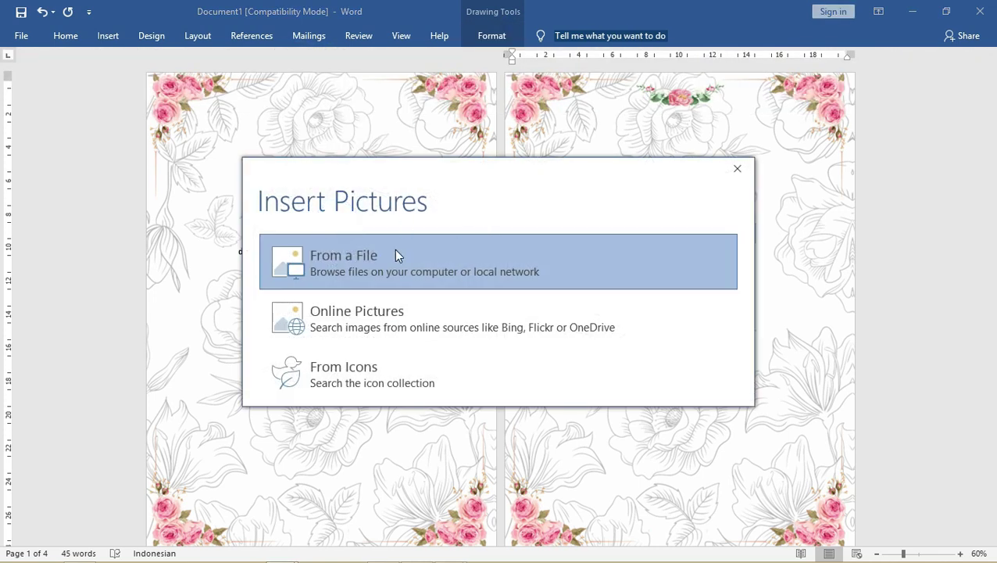
pyautogui.click(396, 255)
pyautogui.click(307, 267)
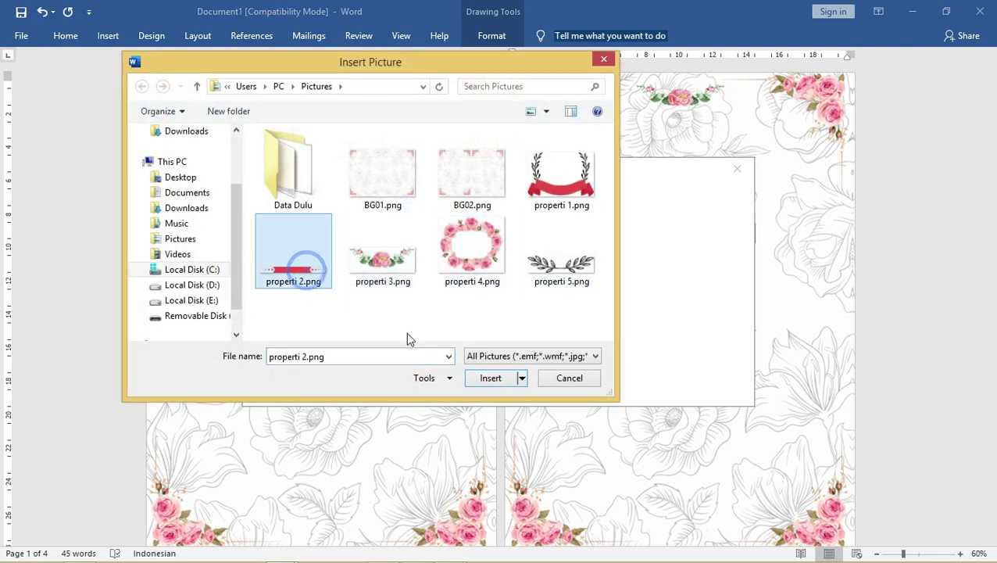
pyautogui.click(492, 378)
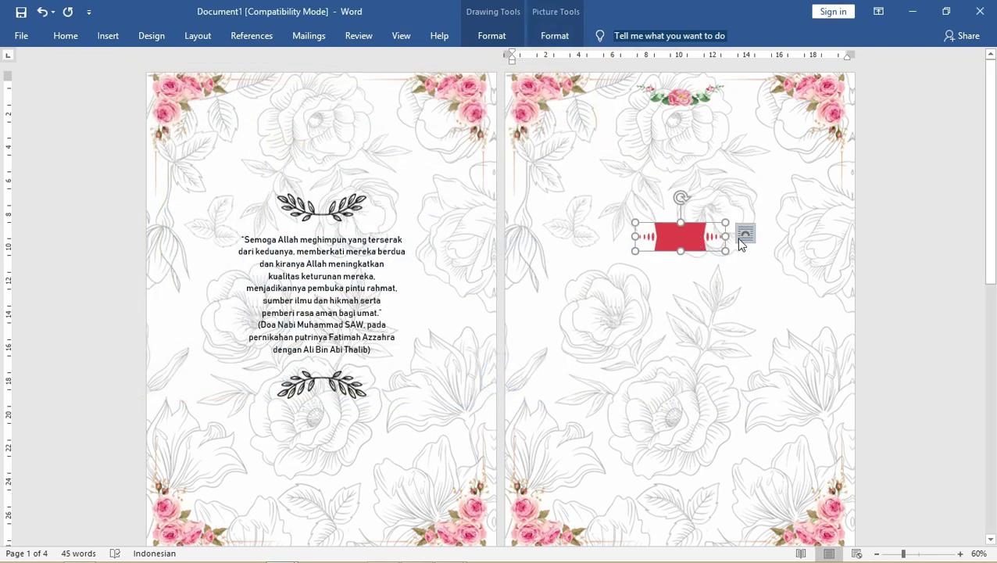
pyautogui.moveTo(726, 236)
pyautogui.mouseDown()
pyautogui.moveTo(820, 232)
pyautogui.moveTo(834, 247)
pyautogui.moveTo(790, 245)
pyautogui.mouseUp()
pyautogui.moveTo(722, 232)
pyautogui.mouseDown()
pyautogui.moveTo(771, 234)
pyautogui.moveTo(715, 239)
pyautogui.mouseUp()
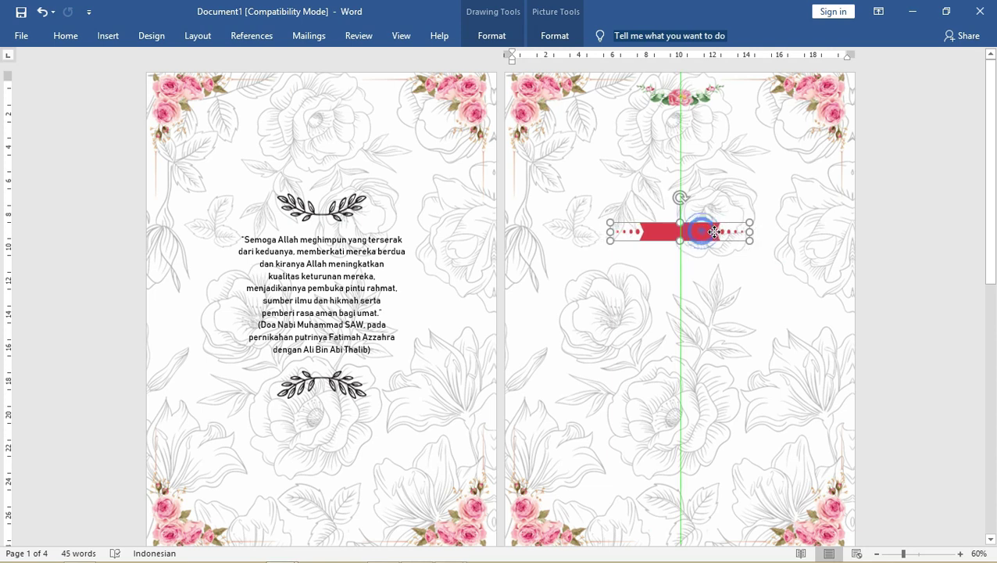
# Copy the quote text box onto page 2 above the banner and select its text
pyautogui.click(347, 266)
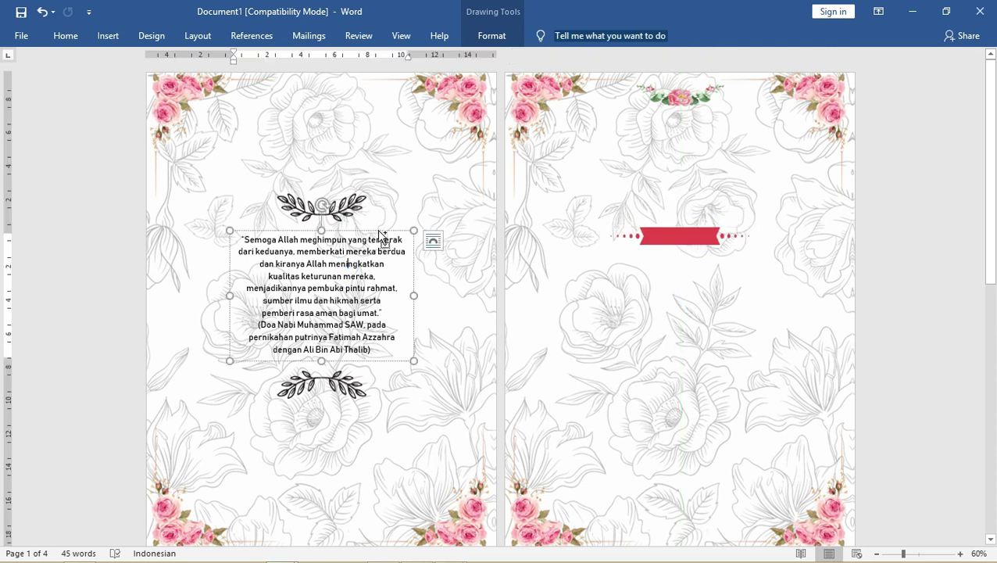
pyautogui.moveTo(378, 229); pyautogui.dragTo(739, 118)
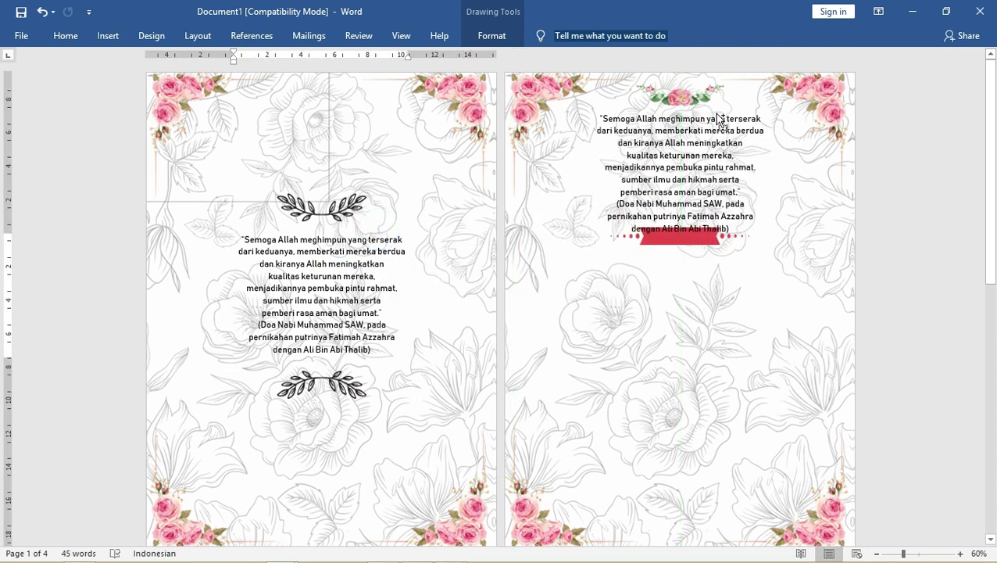
pyautogui.tripleClick(709, 133)
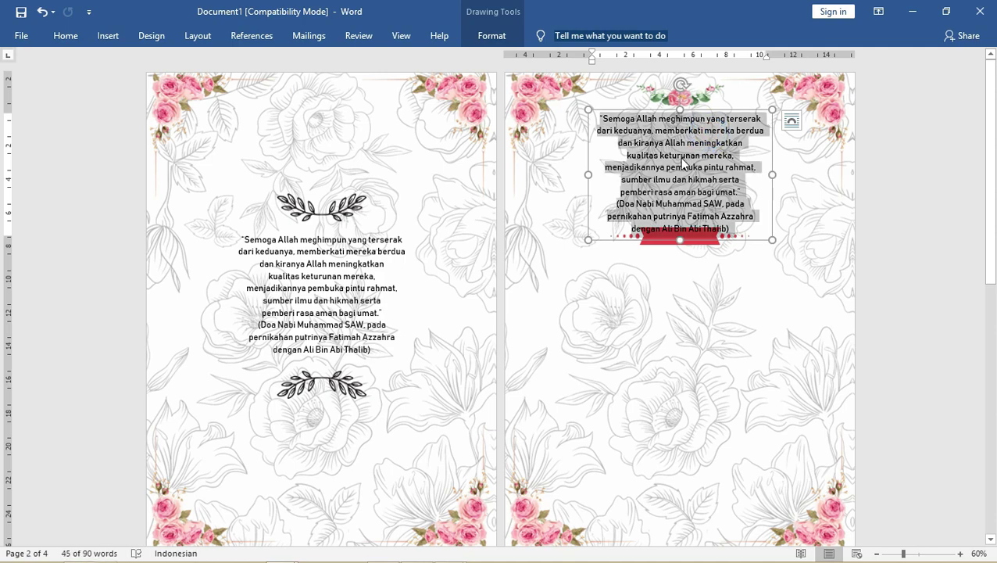
pyautogui.hotkey('alt', 'Tab')
pyautogui.press('Tab')
pyautogui.press('Tab')
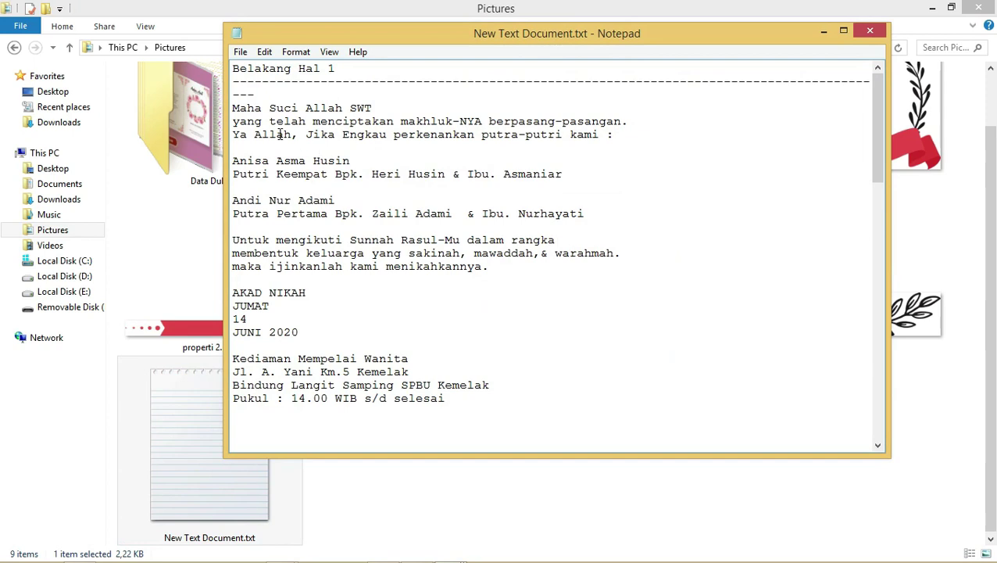
# Select the Belakang Hal 2 greeting, Assalamu'alaikum through 'diselenggarakan pada :', and return to Word
pyautogui.scroll(-7, 322, 178)
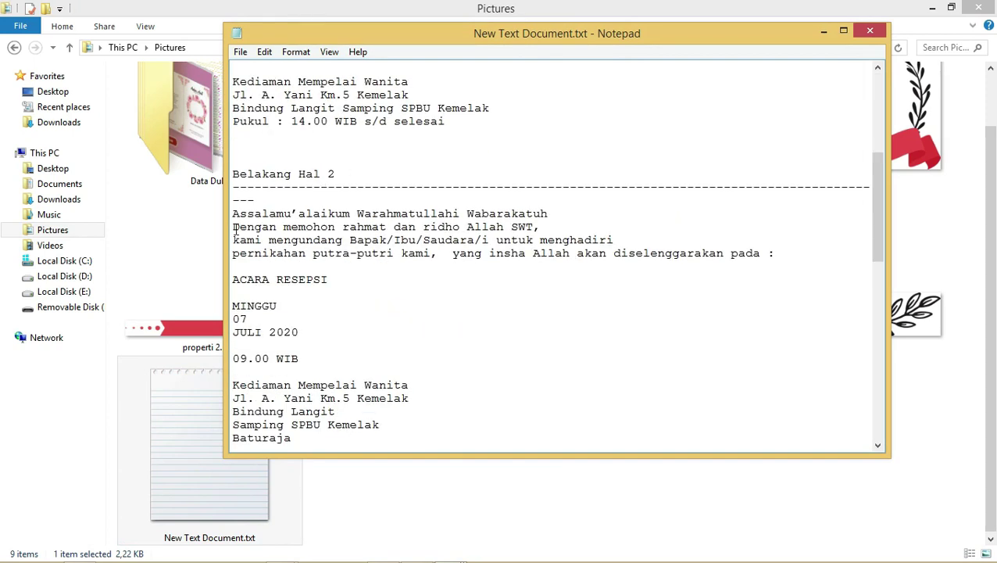
pyautogui.moveTo(233, 217); pyautogui.dragTo(772, 261)
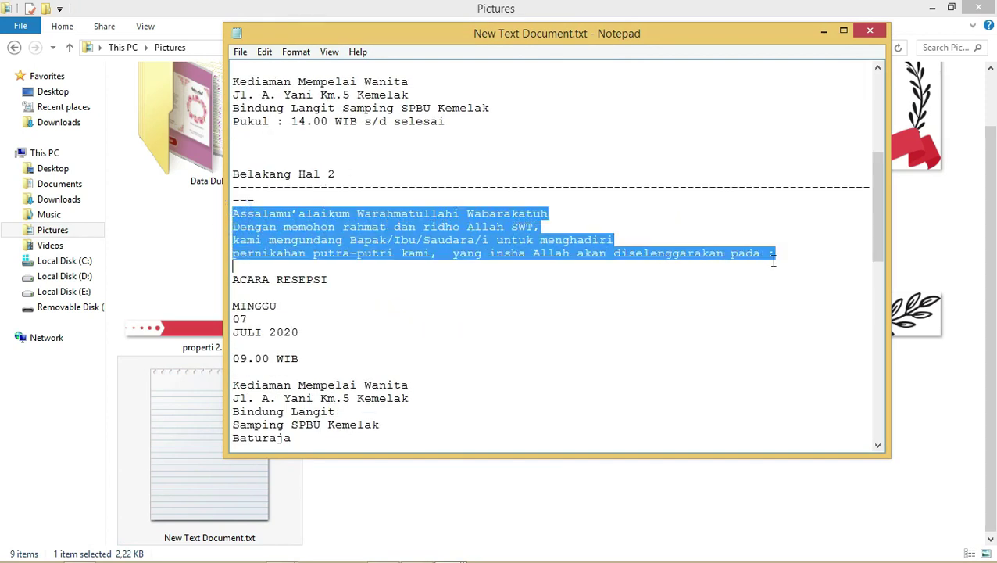
pyautogui.hotkey('alt', 'Tab')
pyautogui.hotkey('alt', 'Tab')
pyautogui.press('Tab')
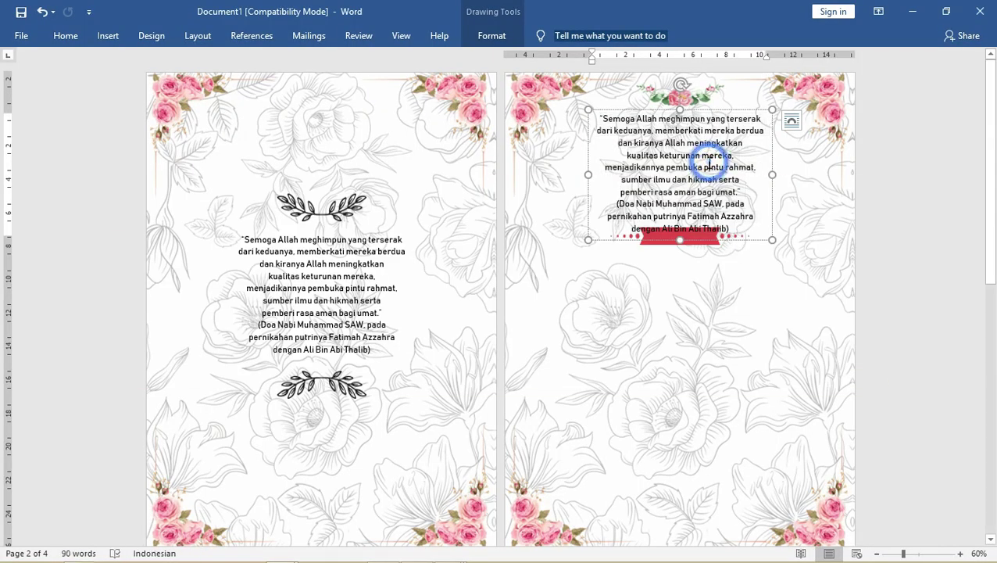
# Paste the greeting into the copied box and move the red banner below it
pyautogui.hotkey('ctrl', 'v')
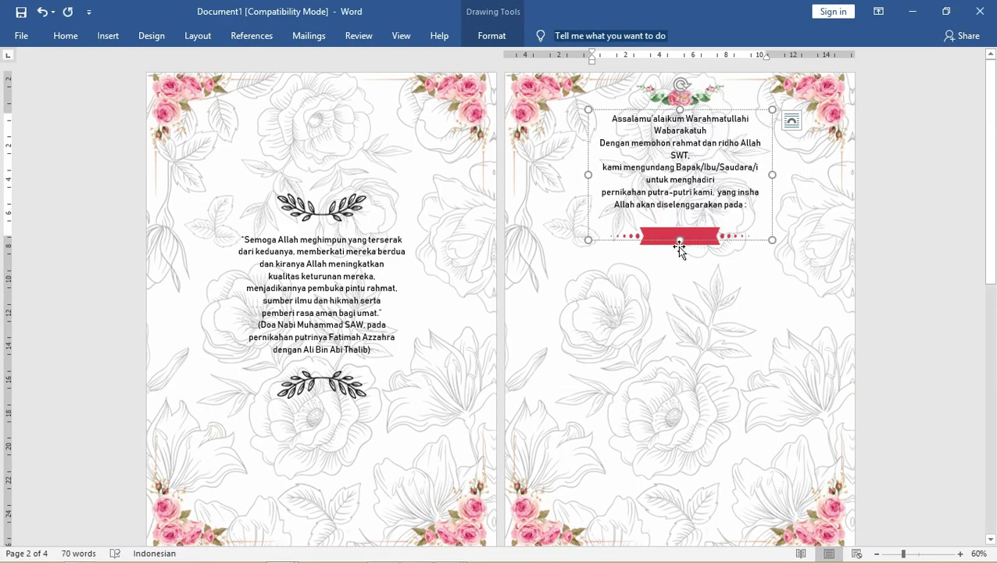
pyautogui.click(680, 246)
pyautogui.click(691, 245)
pyautogui.click(707, 246)
pyautogui.click(686, 243)
pyautogui.click(682, 234)
pyautogui.moveTo(688, 231); pyautogui.dragTo(688, 252)
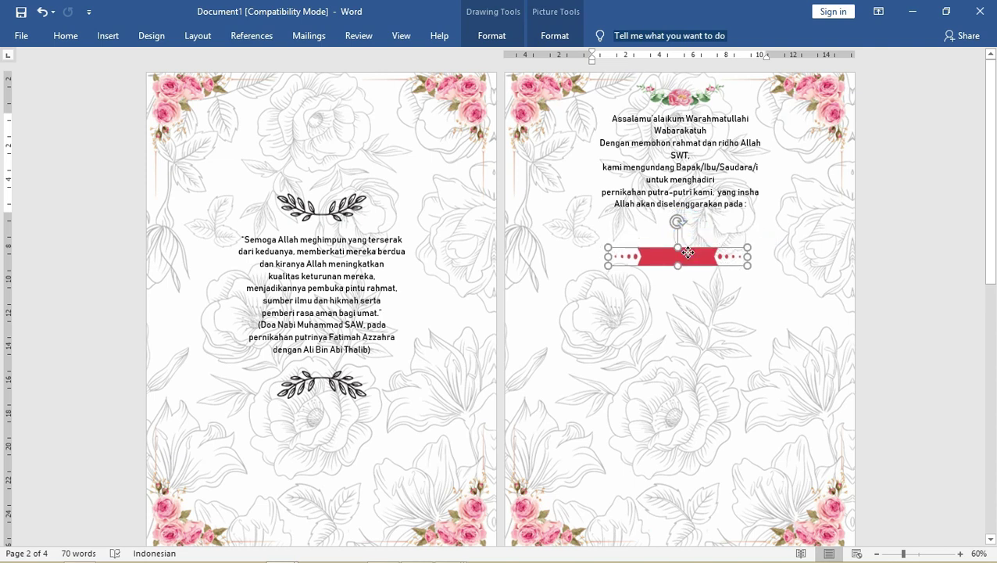
# Widen, reposition and shorten the greeting box, then raise the red banner under it
pyautogui.click(691, 155)
pyautogui.moveTo(771, 162); pyautogui.dragTo(830, 162)
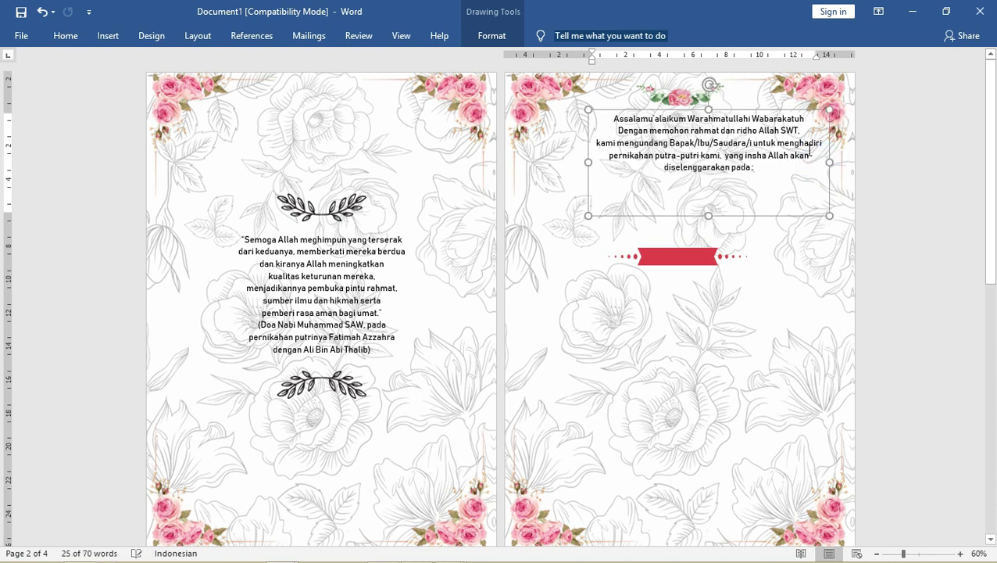
pyautogui.moveTo(779, 114); pyautogui.dragTo(751, 131)
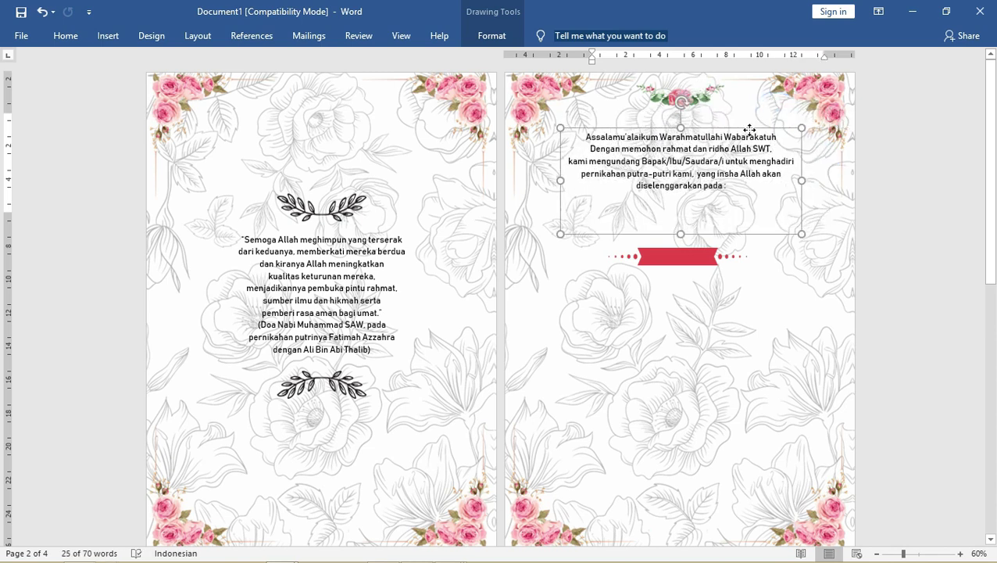
pyautogui.moveTo(682, 233); pyautogui.dragTo(682, 198)
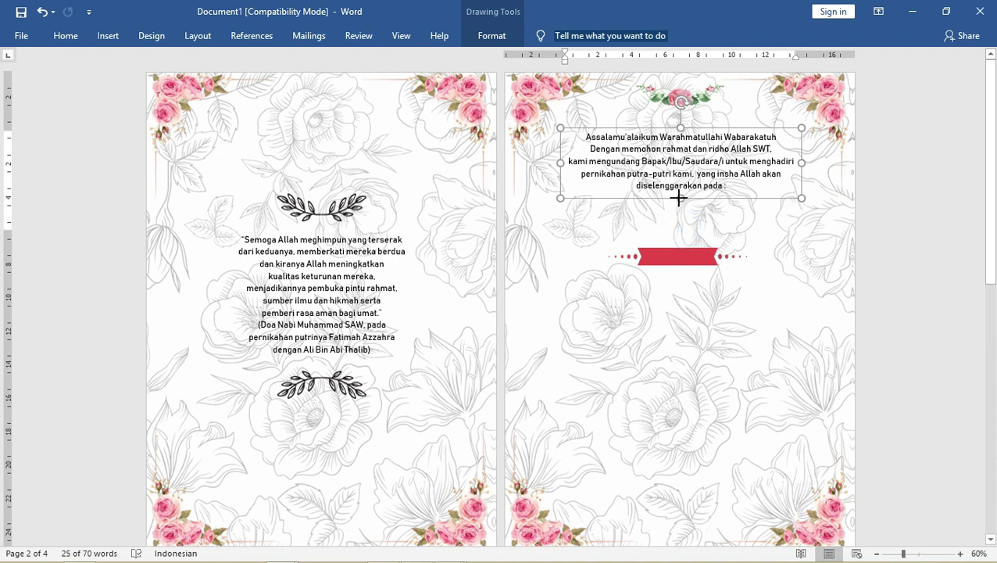
pyautogui.moveTo(692, 255); pyautogui.dragTo(692, 216)
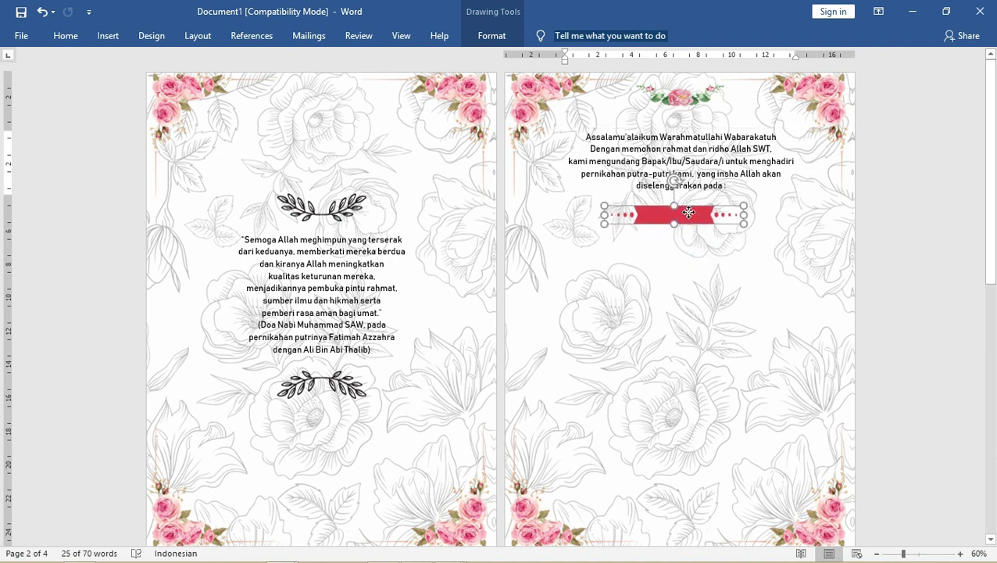
# Duplicate the greeting box below the banner and replace its text with ACARA RESEPSI
pyautogui.click(701, 173)
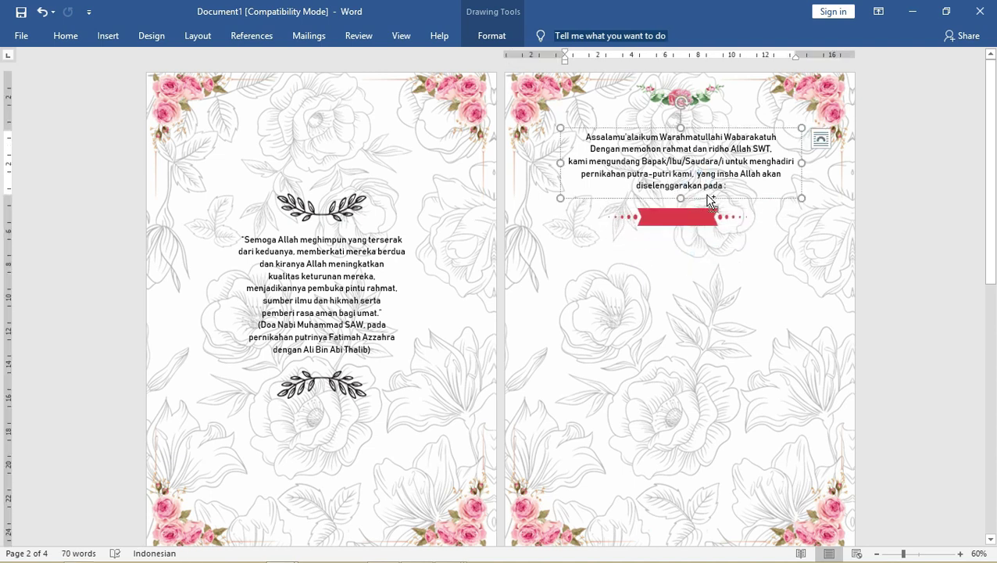
pyautogui.keyDown('ctrl'); pyautogui.moveTo(709, 200); pyautogui.dragTo(717, 320); pyautogui.keyUp('ctrl')
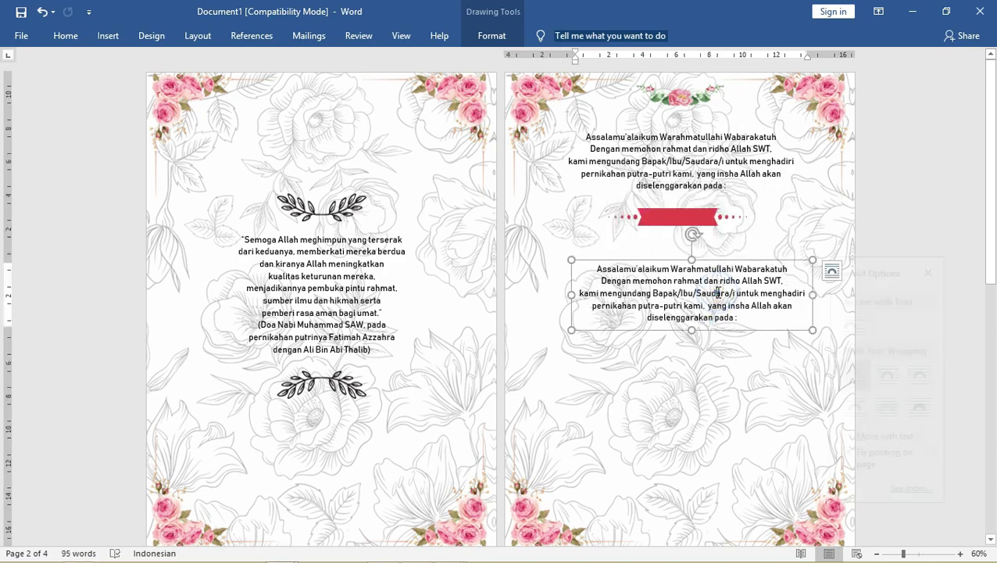
pyautogui.hotkey('alt', 'Tab')
pyautogui.hotkey('alt', 'Tab')
pyautogui.press('Tab')
pyautogui.click(460, 265)
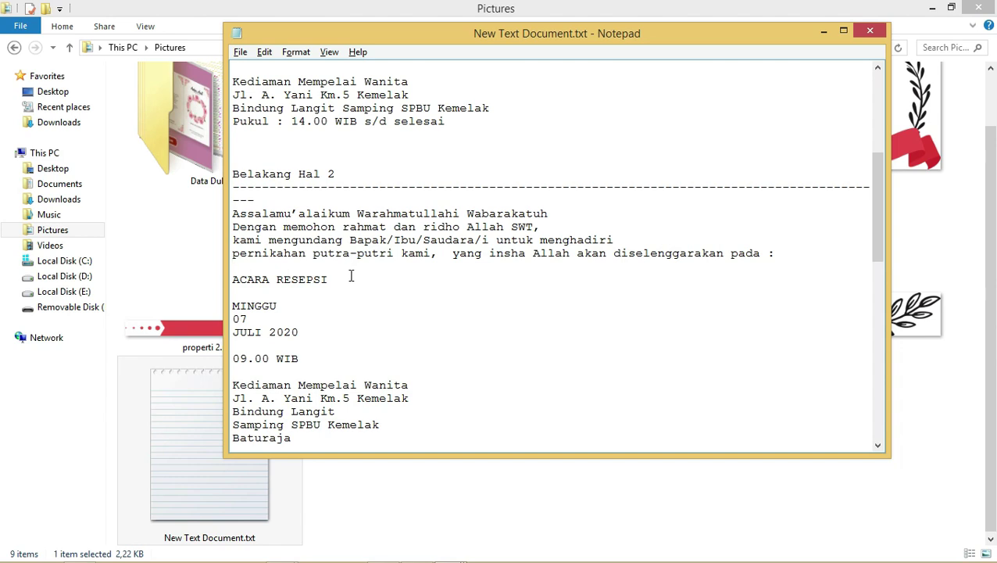
pyautogui.hotkey('ctrl', 'shift', 'Left')
pyautogui.hotkey('ctrl', 'shift', 'Left')
pyautogui.hotkey('ctrl', 'c')
pyautogui.hotkey('alt', 'Tab')
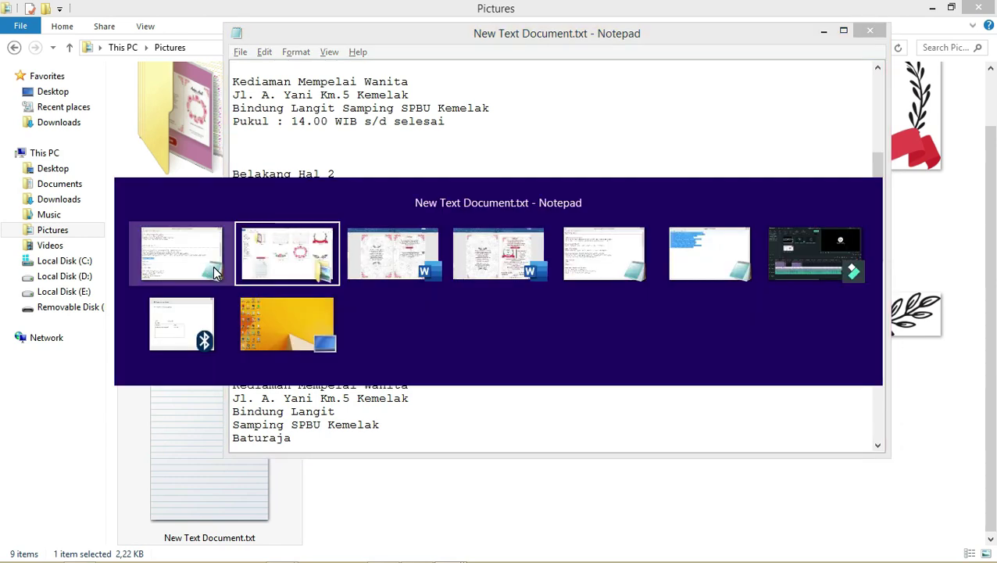
pyautogui.hotkey('alt', 'Tab')
pyautogui.hotkey('ctrl', 'a')
pyautogui.hotkey('ctrl', 'v')
# Fit the ACARA RESEPSI text box onto the red banner and make its text white
pyautogui.moveTo(735, 265); pyautogui.dragTo(723, 216)
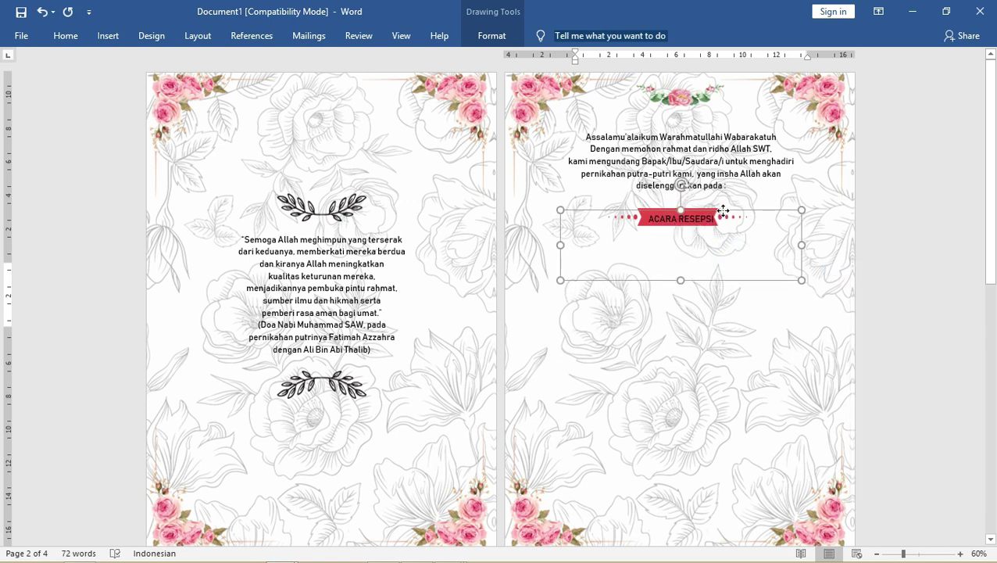
pyautogui.moveTo(801, 280)
pyautogui.mouseDown()
pyautogui.moveTo(656, 231)
pyautogui.moveTo(710, 211)
pyautogui.mouseUp()
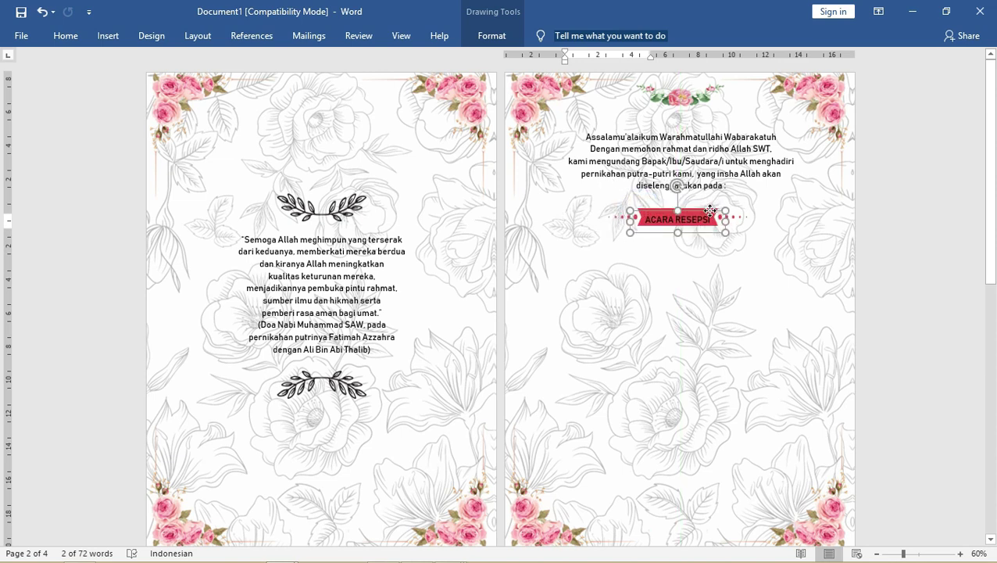
pyautogui.click(65, 35)
pyautogui.click(309, 86)
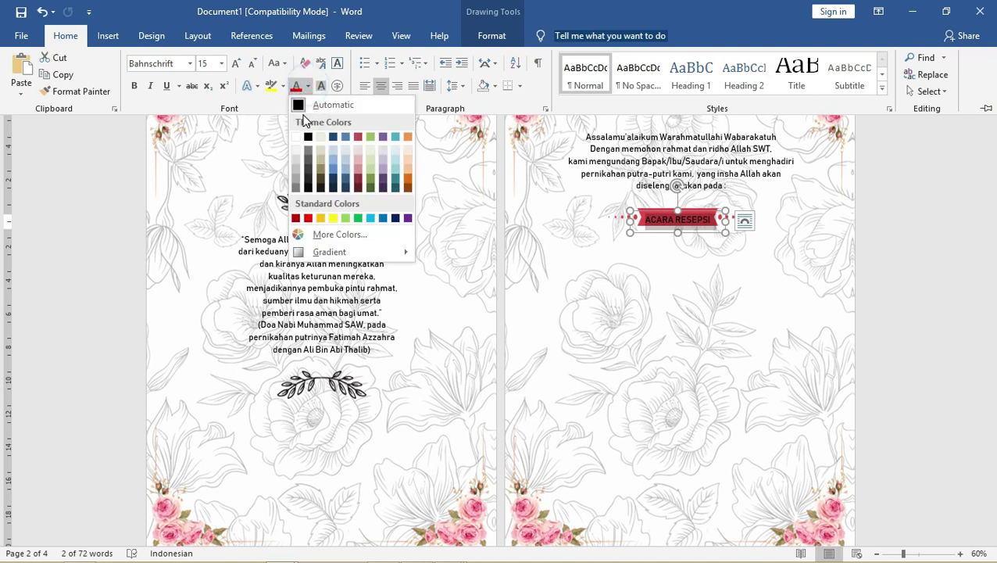
pyautogui.click(299, 136)
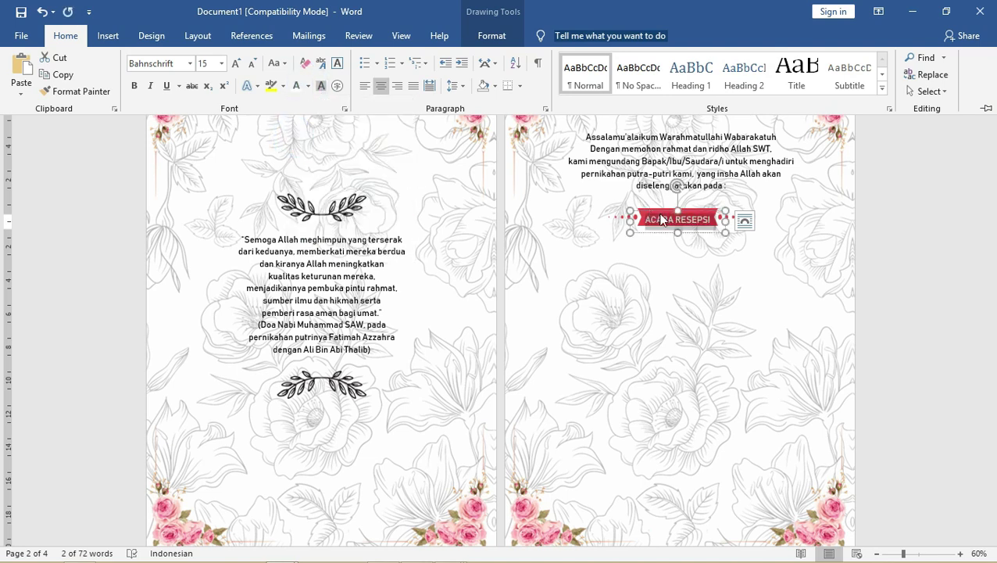
pyautogui.click(707, 218)
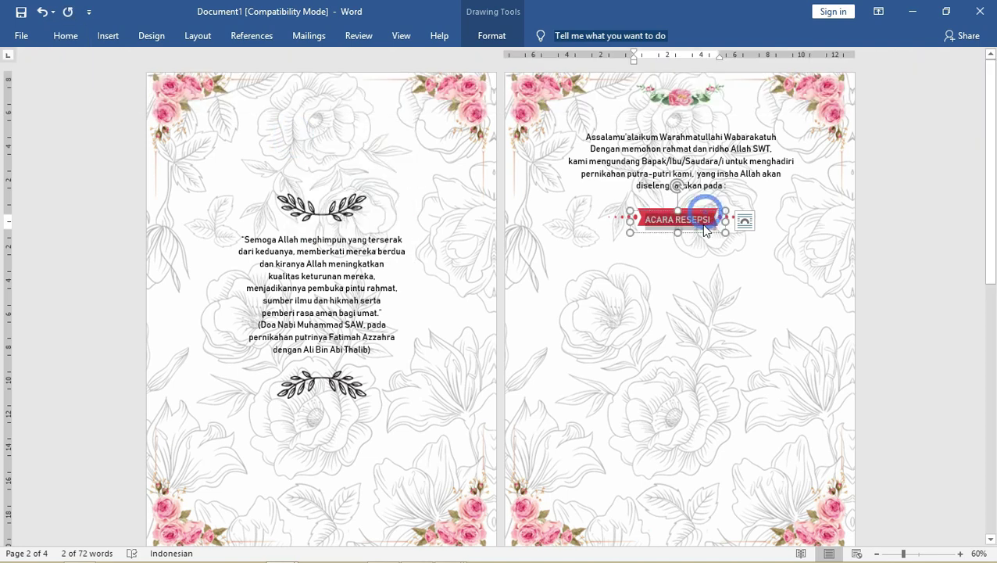
pyautogui.moveTo(707, 233); pyautogui.dragTo(705, 226)
# Duplicate the Assalamu'alaikum greeting text box lower down on page 2
pyautogui.click(711, 151)
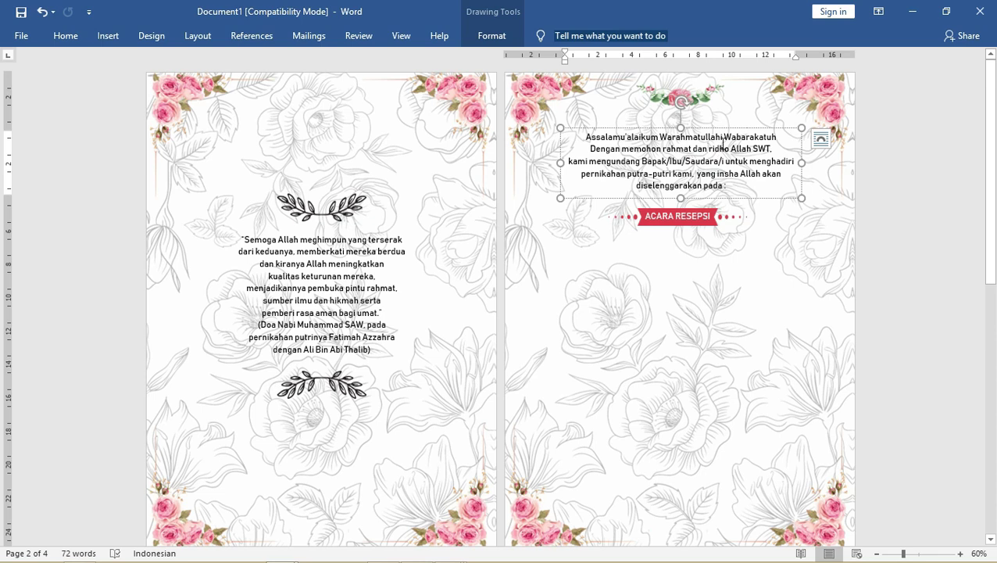
pyautogui.click(821, 138)
pyautogui.click(821, 138)
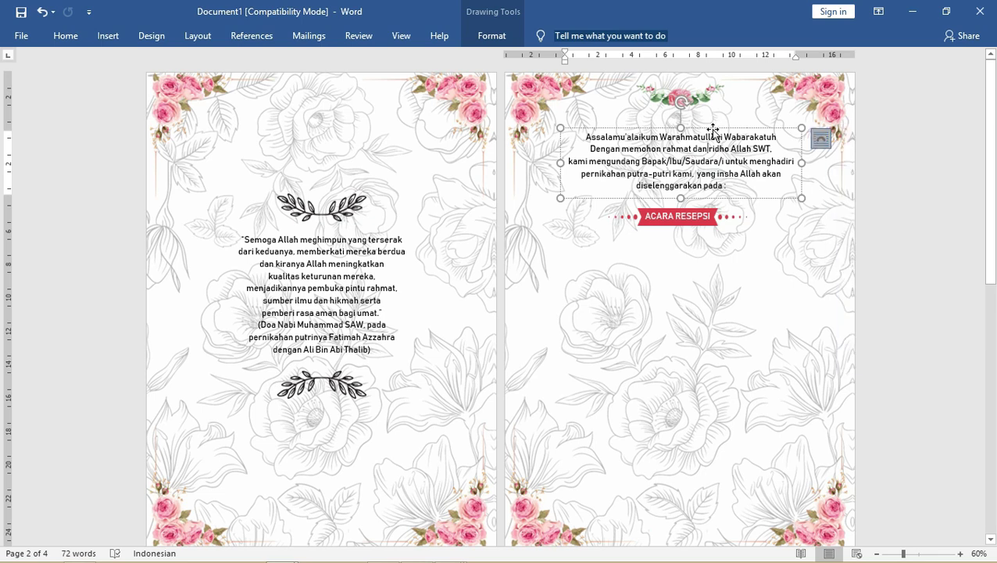
pyautogui.moveTo(727, 134)
pyautogui.mouseDown()
pyautogui.moveTo(682, 198)
pyautogui.moveTo(685, 288)
pyautogui.moveTo(765, 344)
pyautogui.mouseUp()
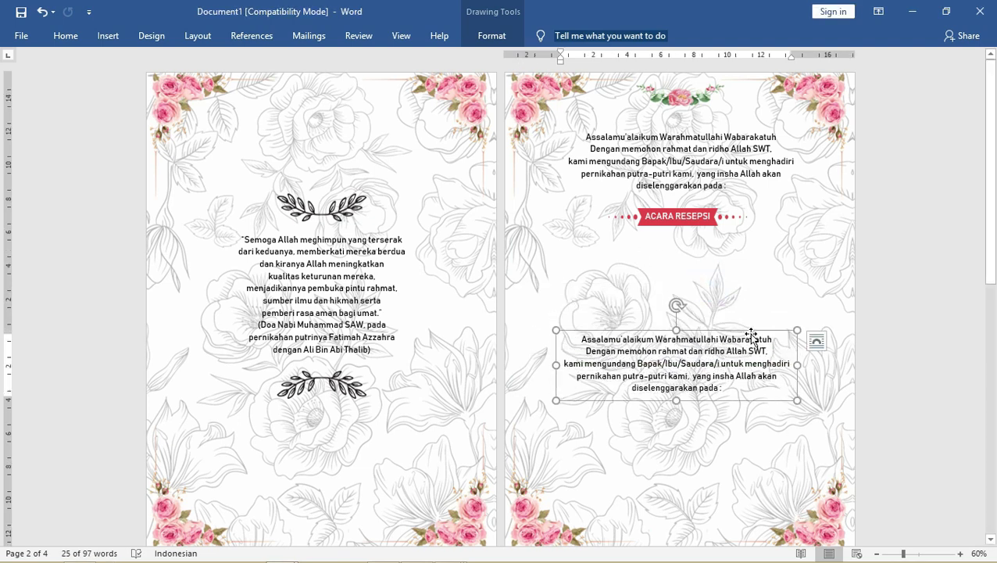
# Duplicate the banner shape below the original and resize the copy
pyautogui.click(735, 219)
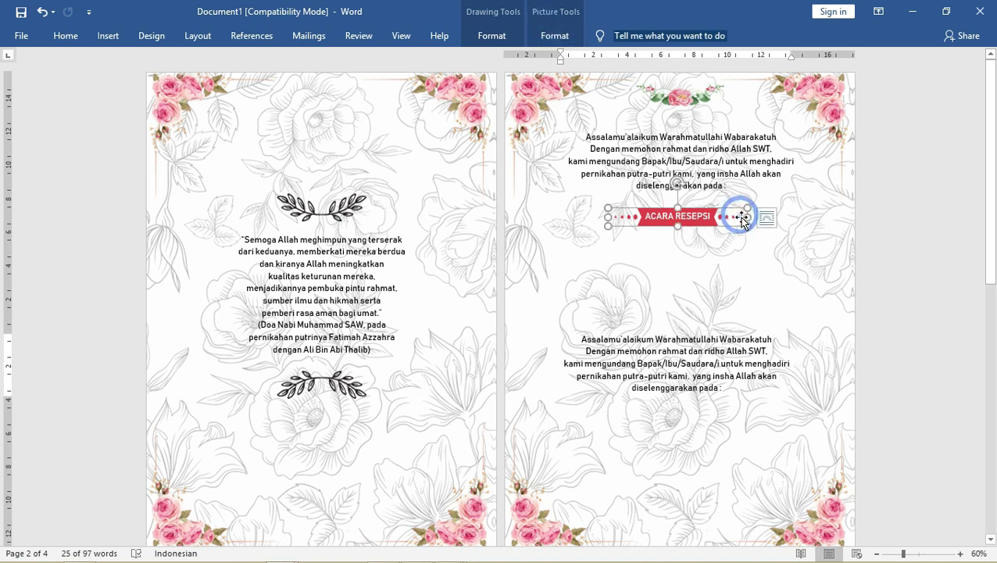
pyautogui.moveTo(737, 222)
pyautogui.keyDown('ctrl'); pyautogui.mouseDown()
pyautogui.moveTo(609, 280)
pyautogui.moveTo(597, 207)
pyautogui.moveTo(608, 282)
pyautogui.mouseUp(); pyautogui.keyUp('ctrl')
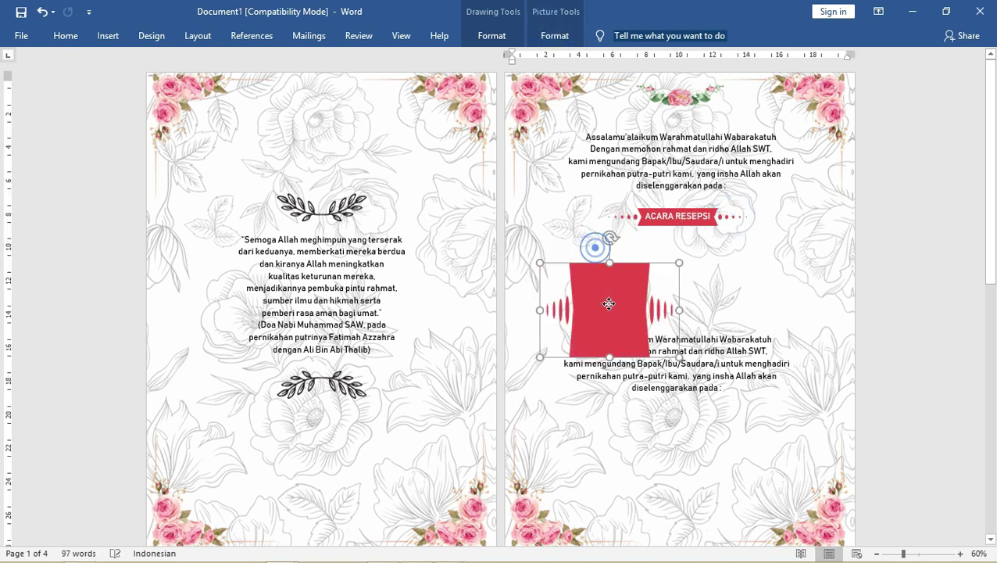
pyautogui.moveTo(679, 310); pyautogui.dragTo(616, 299)
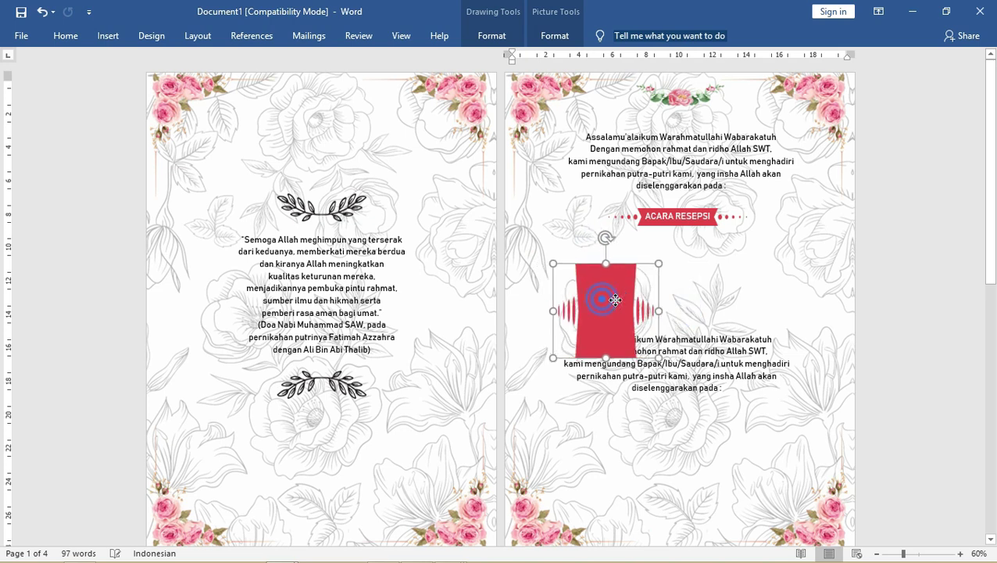
# Fill the copied shape with the picture properti 1.png and nudge it down slightly
pyautogui.click(493, 35)
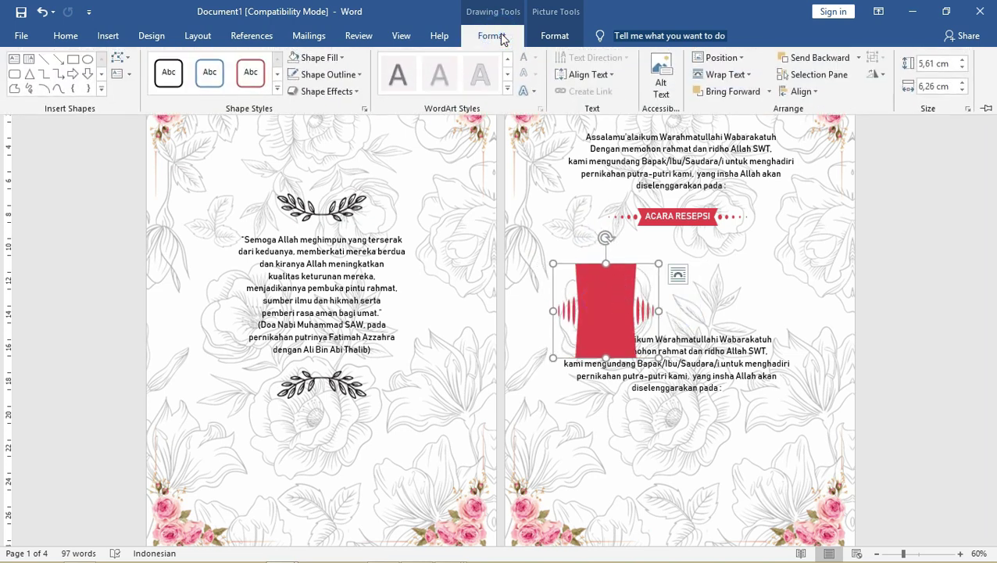
pyautogui.click(319, 58)
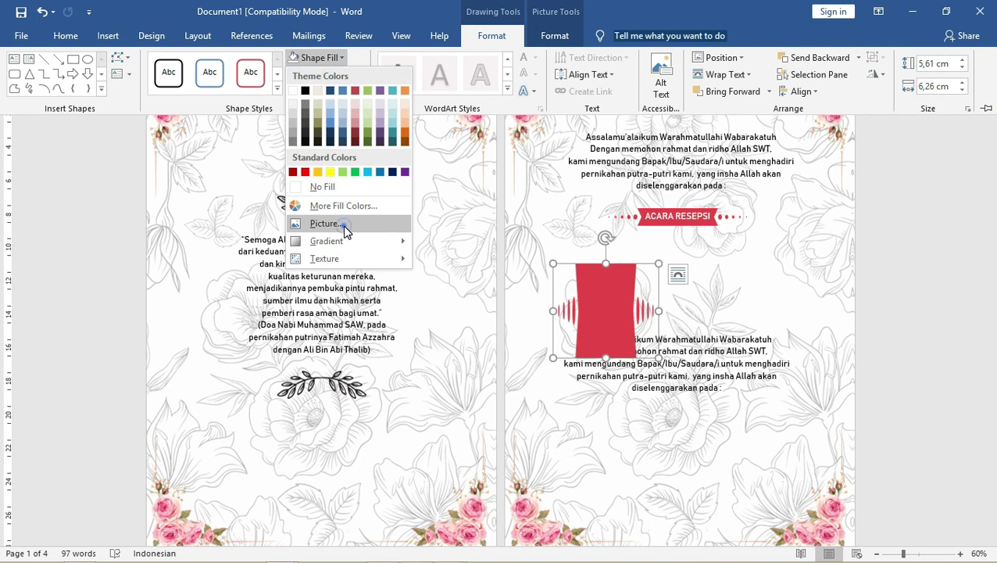
pyautogui.click(342, 224)
pyautogui.click(348, 260)
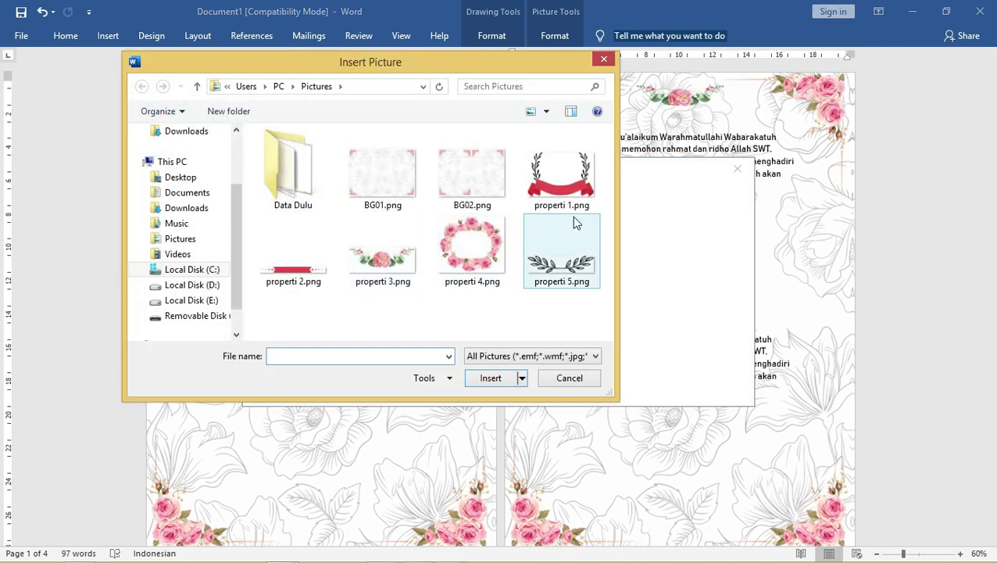
pyautogui.click(578, 182)
pyautogui.click(494, 379)
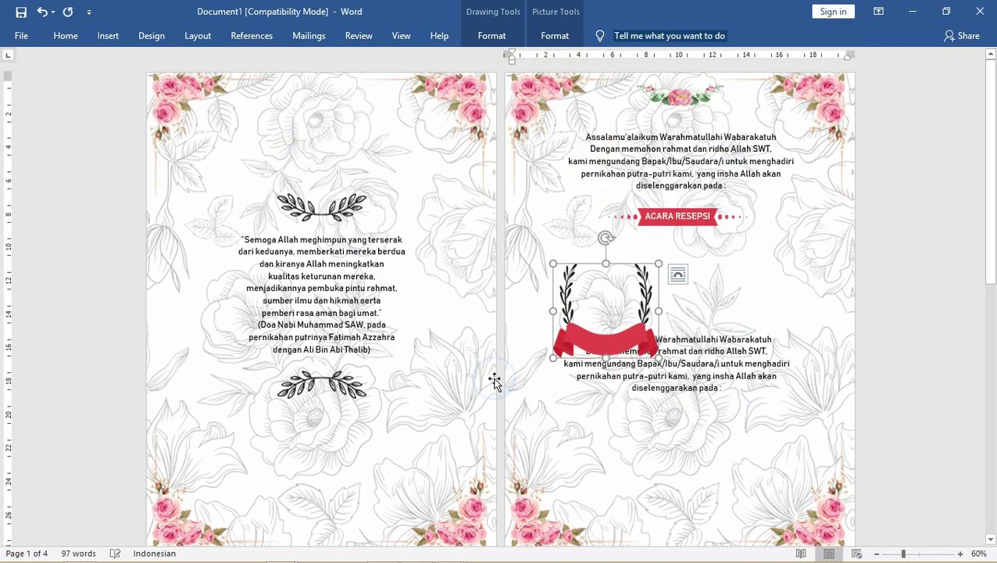
pyautogui.moveTo(607, 344); pyautogui.dragTo(611, 352)
# Narrow the lower greeting box and place it beside the wreath
pyautogui.click(721, 354)
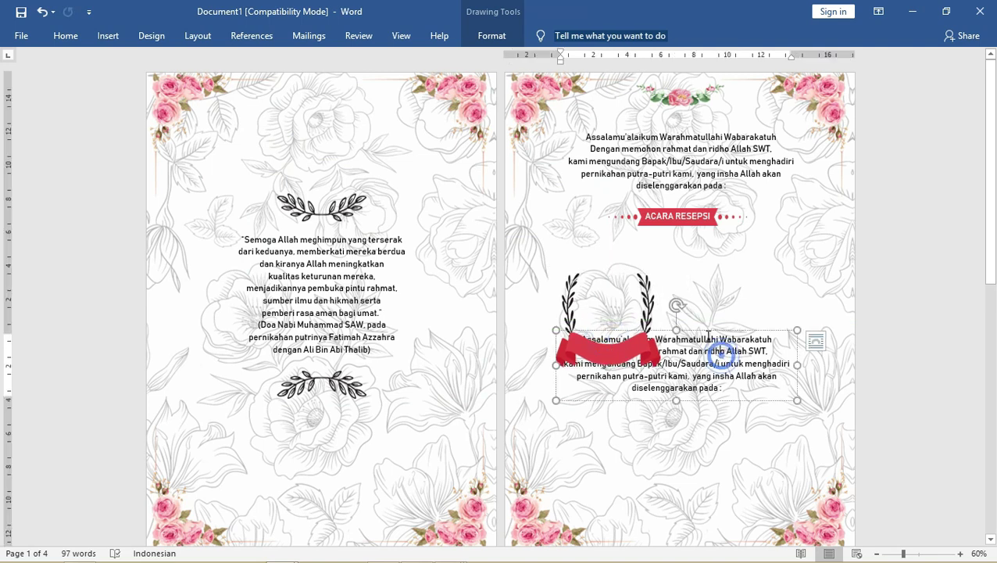
pyautogui.moveTo(705, 334); pyautogui.dragTo(811, 288)
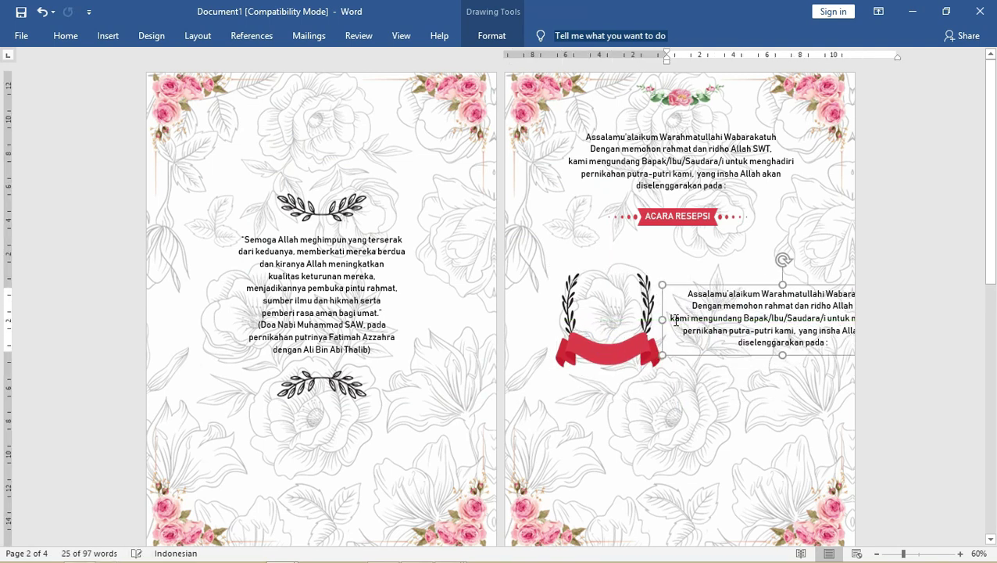
pyautogui.moveTo(662, 318); pyautogui.dragTo(786, 319)
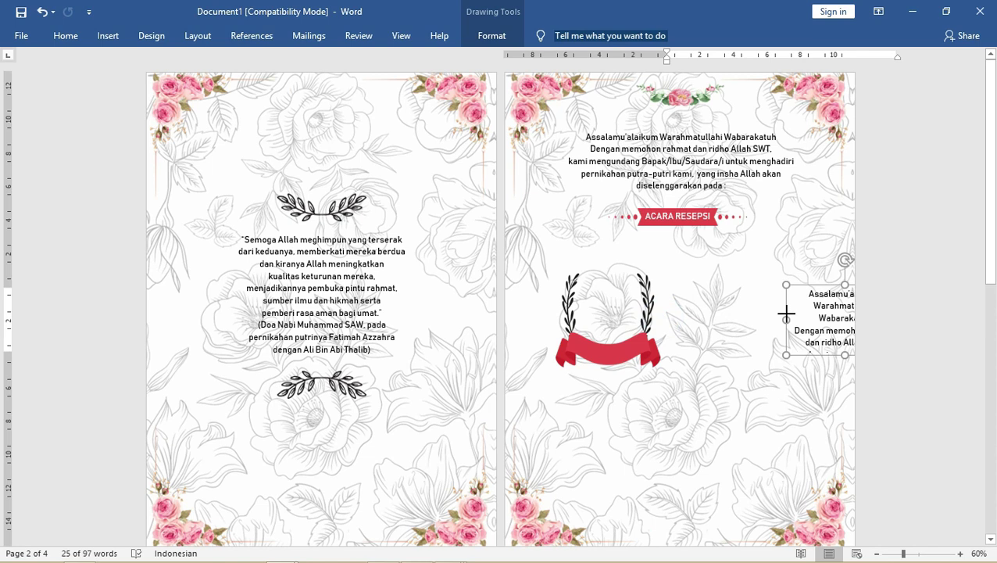
pyautogui.moveTo(804, 286); pyautogui.dragTo(738, 280)
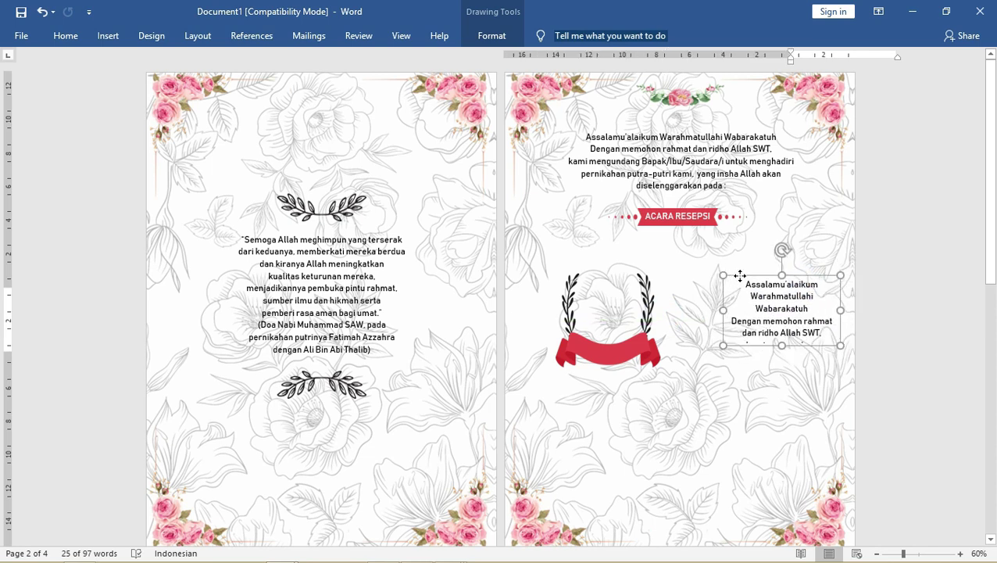
# Draw a straight vertical line beside the greeting text
pyautogui.click(109, 36)
pyautogui.click(177, 92)
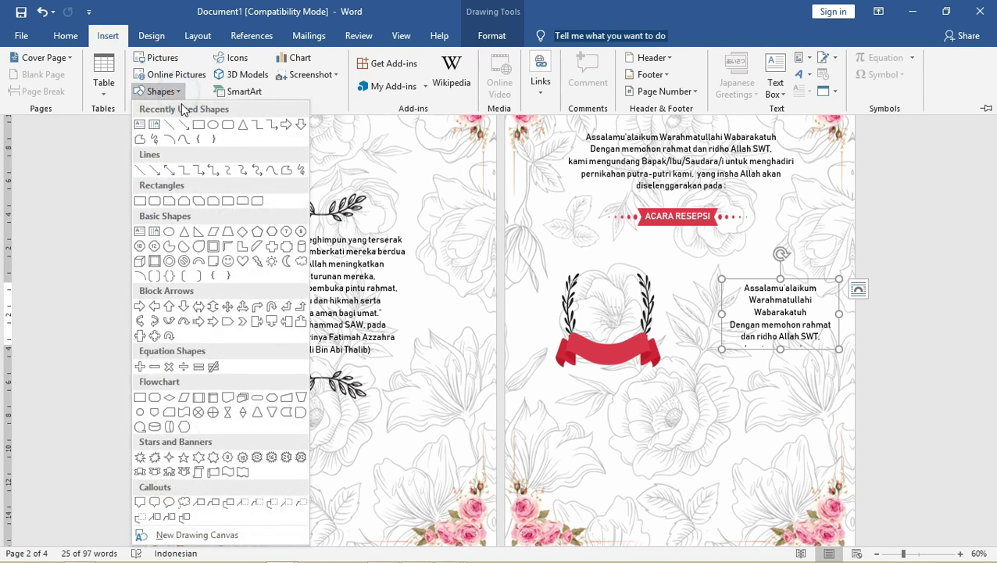
pyautogui.click(177, 125)
pyautogui.moveTo(691, 270); pyautogui.dragTo(688, 352)
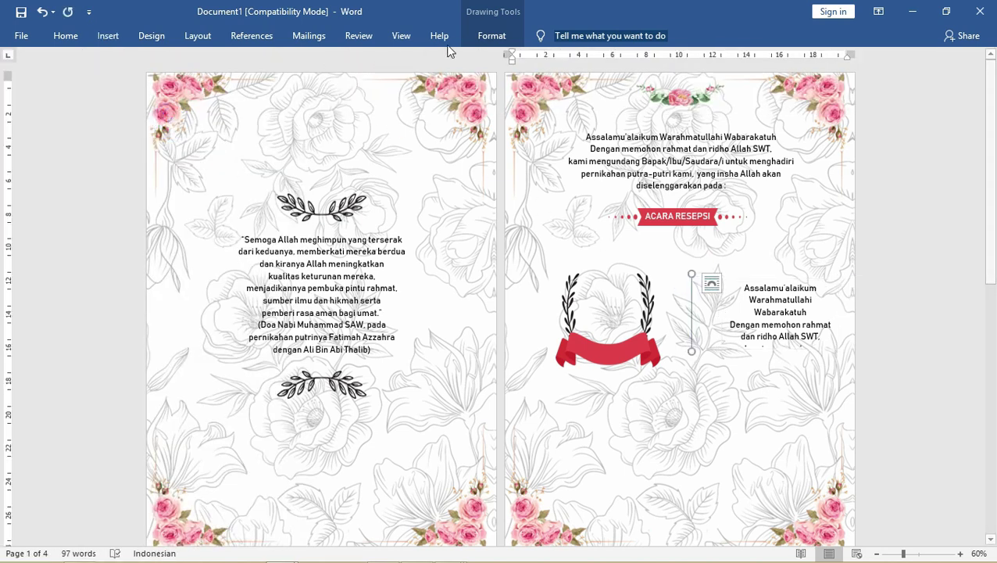
# Review the divider line's outline weight choices without changing them
pyautogui.click(491, 37)
pyautogui.click(326, 74)
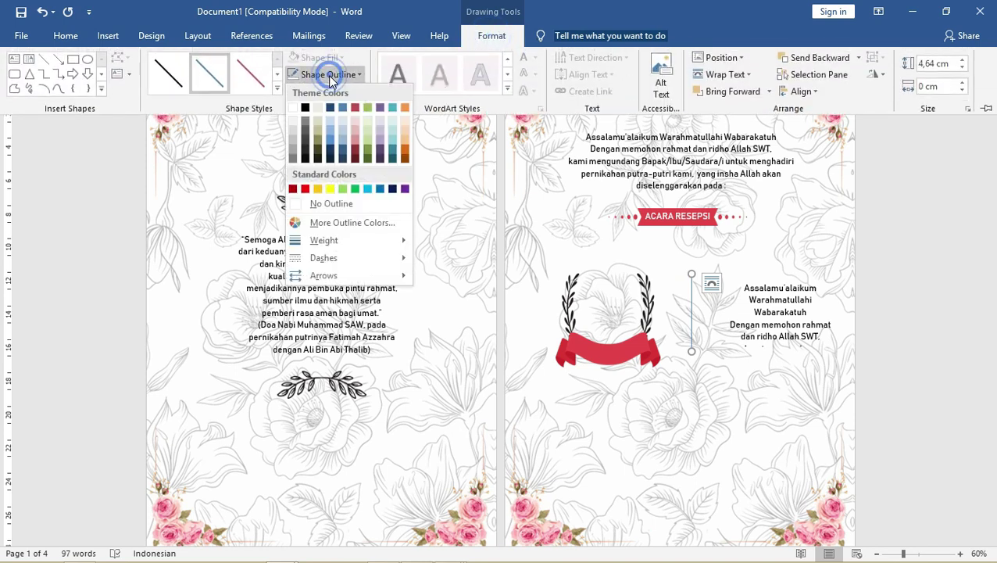
pyautogui.click(344, 240)
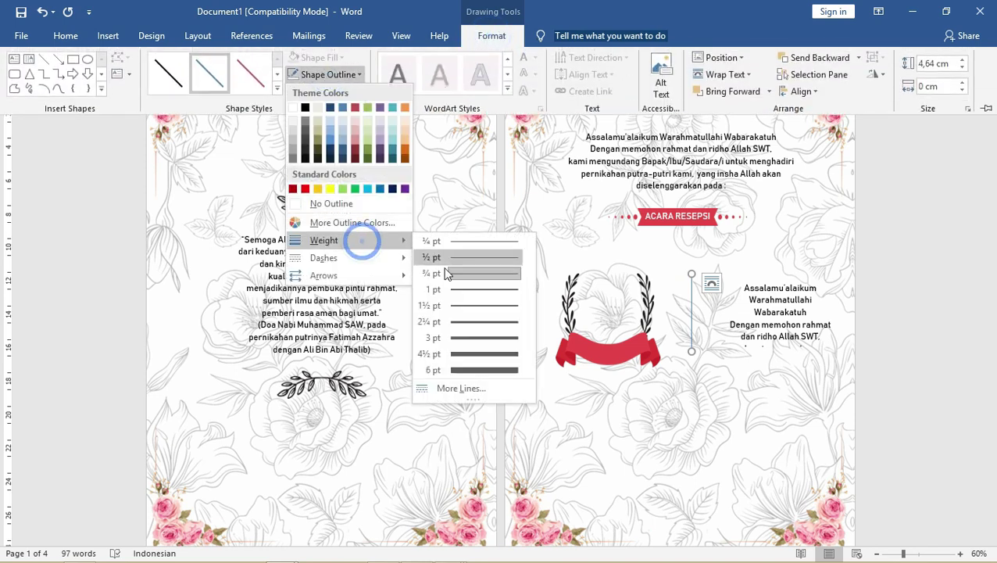
pyautogui.click(472, 337)
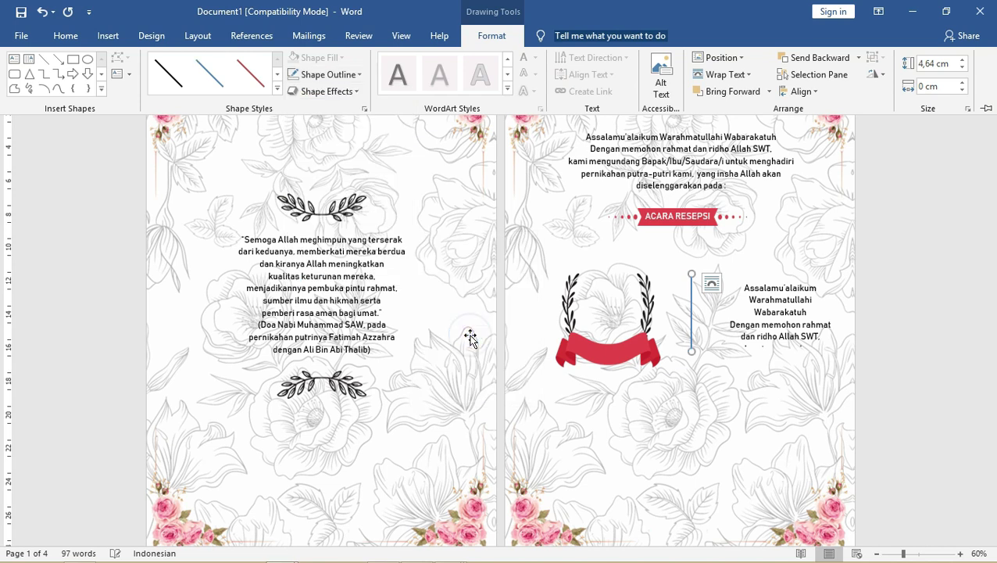
pyautogui.click(770, 307)
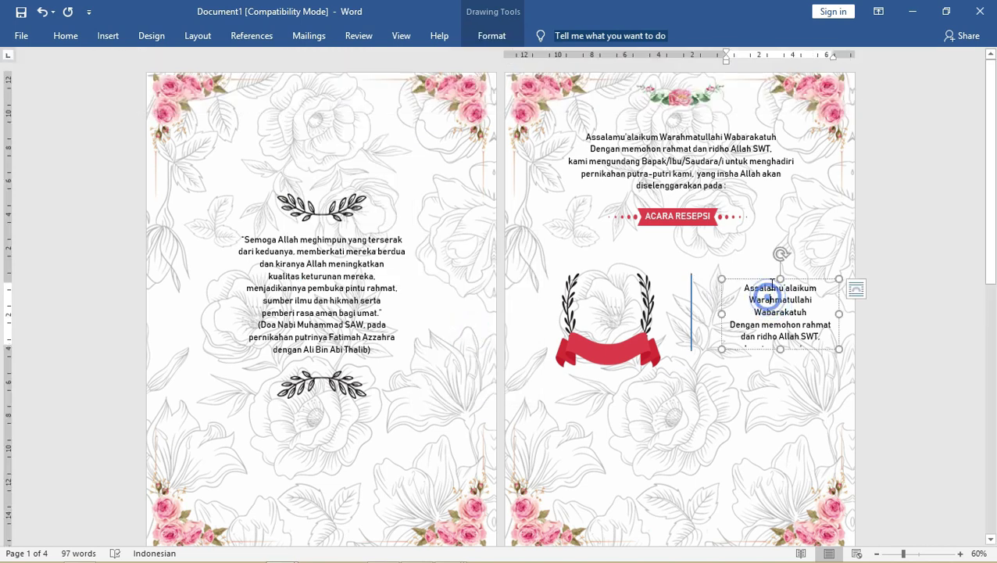
# Copy the greeting text box onto the wreath and red ribbon graphic
pyautogui.moveTo(764, 278); pyautogui.dragTo(741, 275)
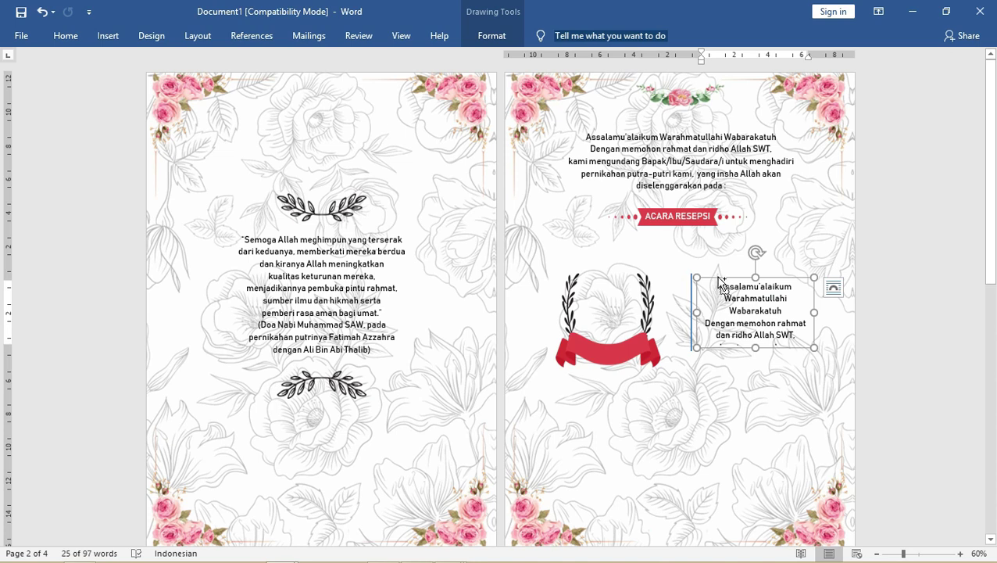
pyautogui.moveTo(721, 282); pyautogui.dragTo(569, 286)
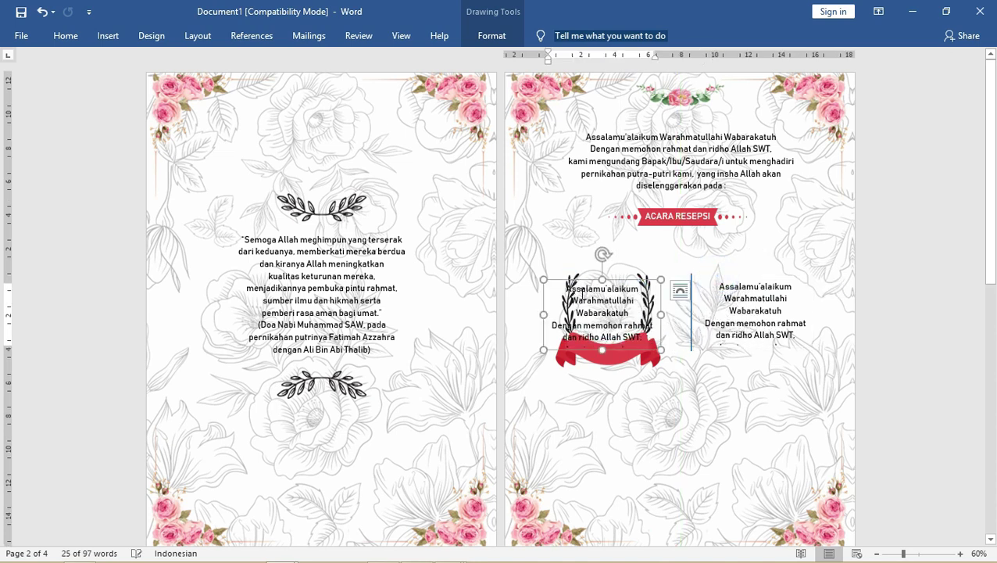
pyautogui.hotkey('alt', 'Tab')
# Replace the wreath box text with MINGGU 07 JULI 2020, 09.00 WIB copied from Notepad
pyautogui.click(513, 337)
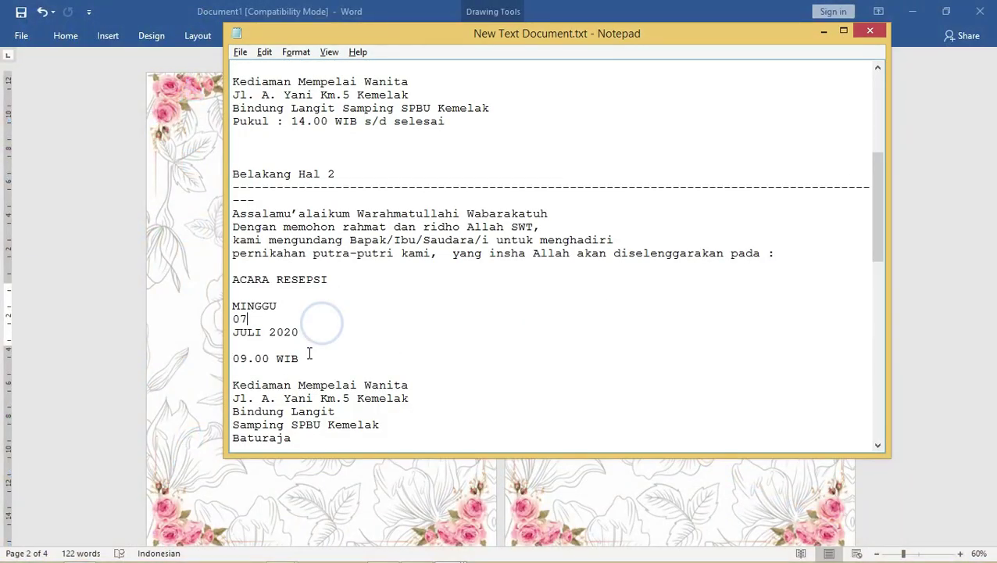
pyautogui.moveTo(302, 358); pyautogui.dragTo(224, 307)
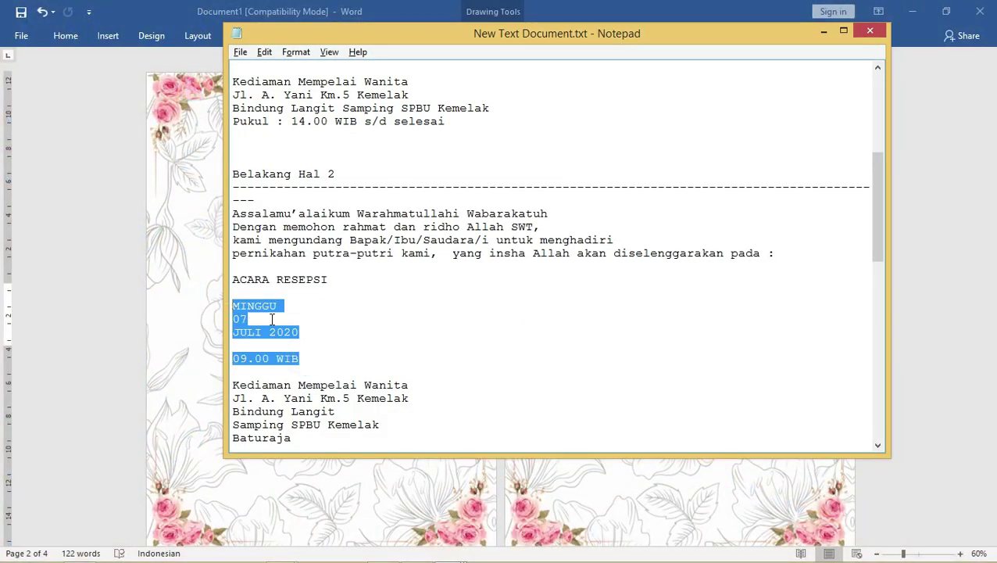
pyautogui.hotkey('alt', 'Tab')
pyautogui.hotkey('ctrl', 'a')
pyautogui.hotkey('ctrl', 'v')
# Move 09.00 WIB onto the red ribbon by adding a line break and enlarging the box
pyautogui.moveTo(606, 332); pyautogui.dragTo(587, 309)
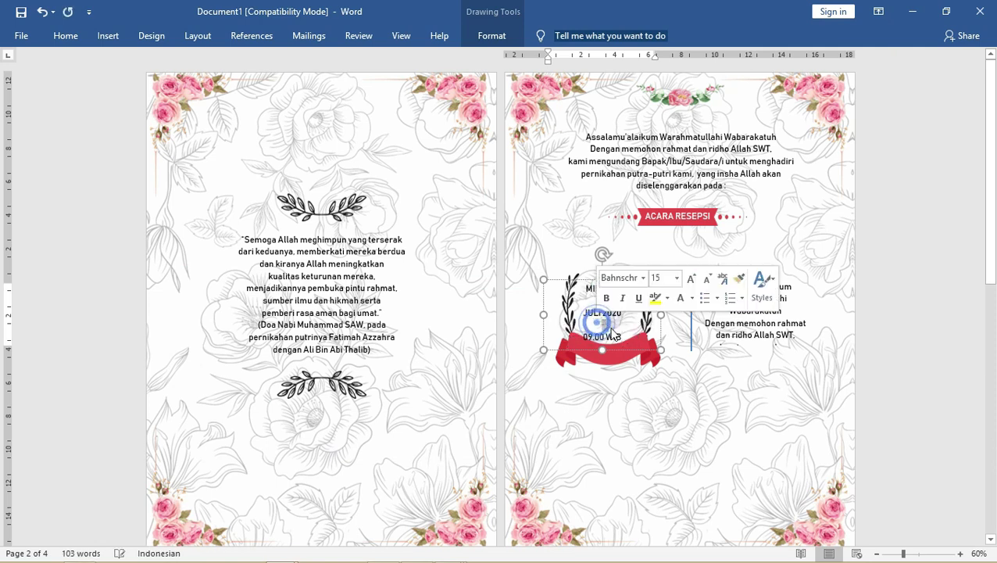
pyautogui.click(612, 323)
pyautogui.press('Return')
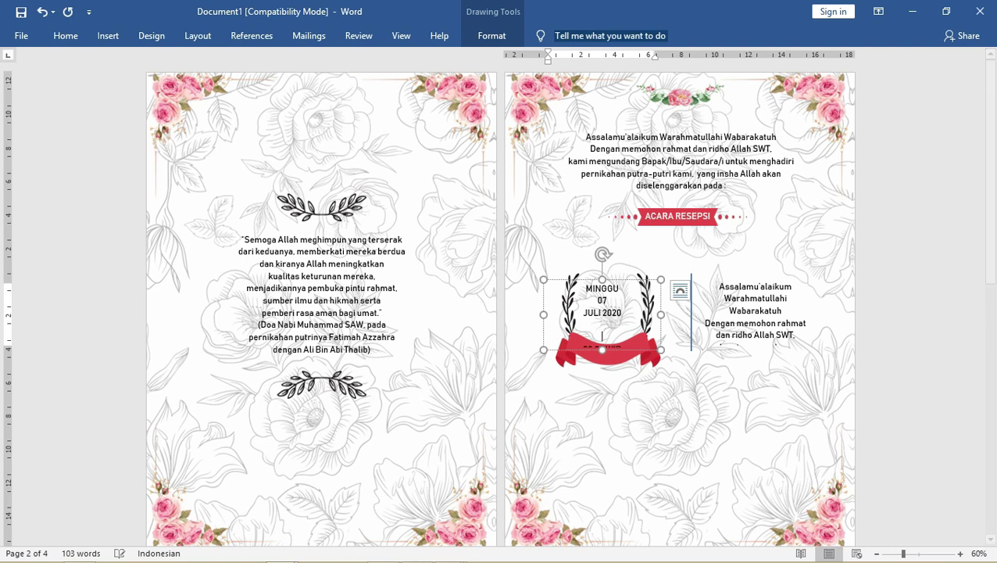
pyautogui.moveTo(602, 349); pyautogui.dragTo(602, 367)
pyautogui.moveTo(619, 280); pyautogui.dragTo(623, 284)
# Copy the venue address lines from Notepad and select the right box's greeting text
pyautogui.doubleClick(716, 300)
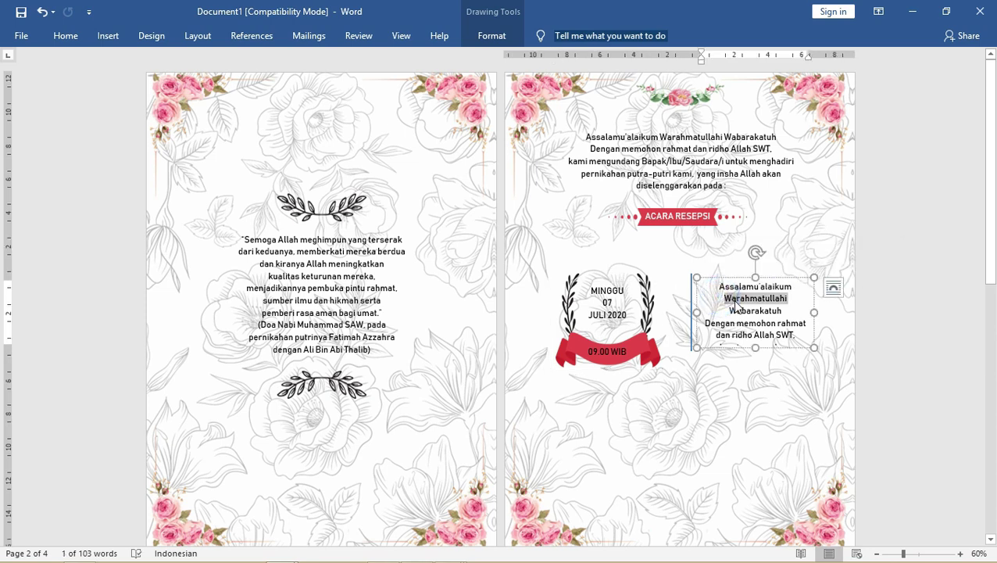
pyautogui.hotkey('alt', 'Tab')
pyautogui.click(387, 332)
pyautogui.scroll(-1, 374, 325)
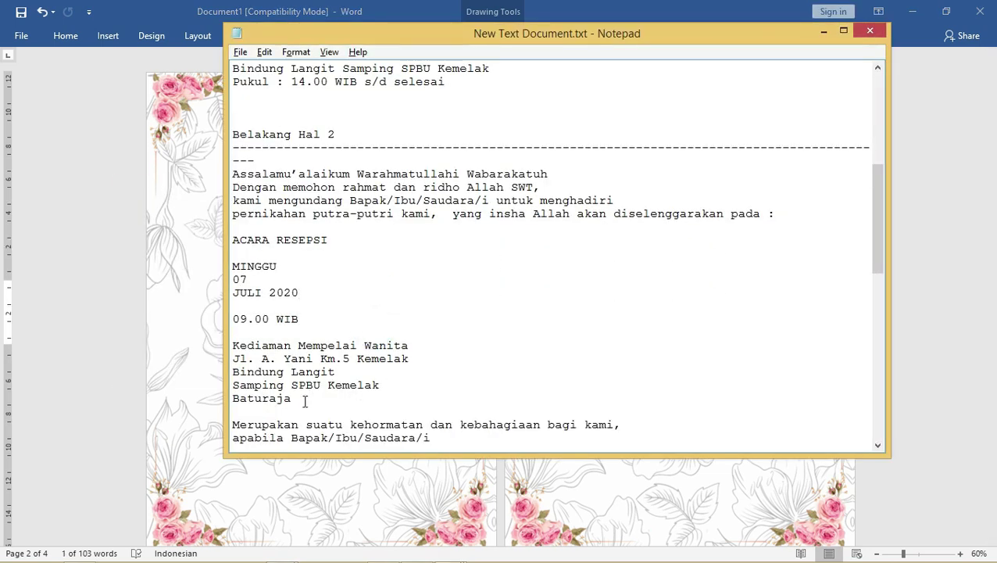
pyautogui.moveTo(305, 399); pyautogui.dragTo(220, 342)
pyautogui.hotkey('ctrl', 'c')
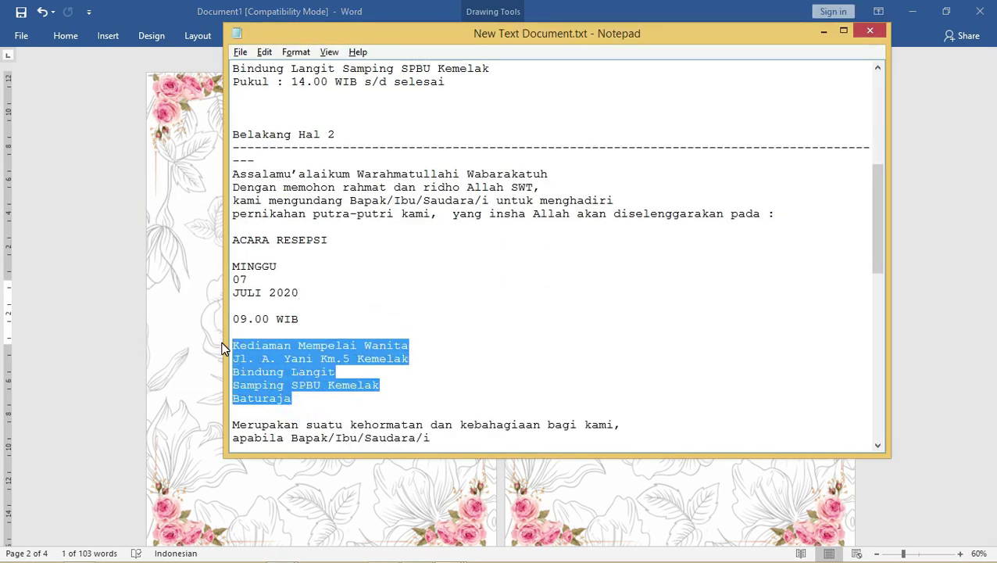
pyautogui.hotkey('alt', 'Tab')
pyautogui.tripleClick(719, 312)
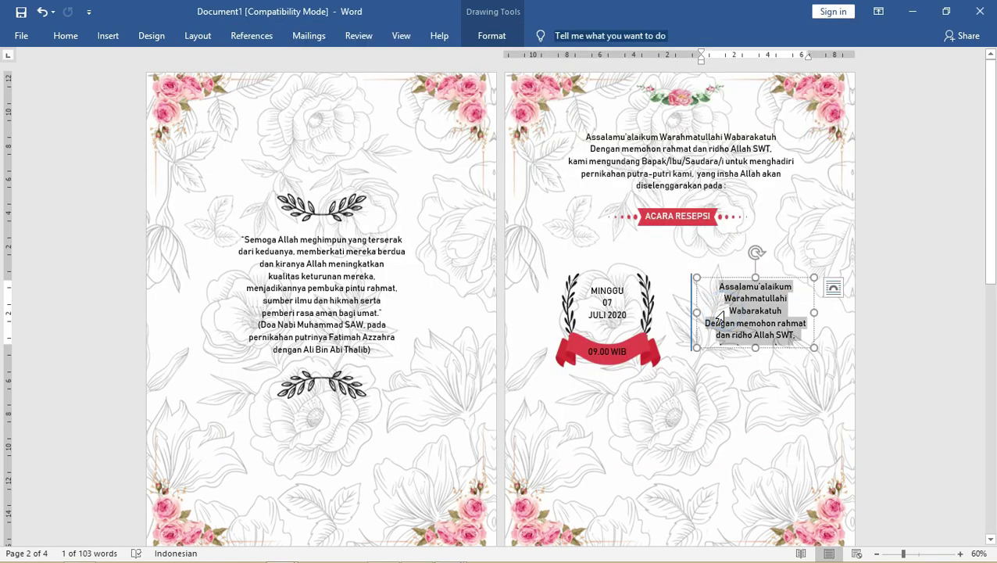
# Paste the venue address, Kediaman Mempelai Wanita to Baturaja, and align the box and divider line
pyautogui.hotkey('ctrl', 'v')
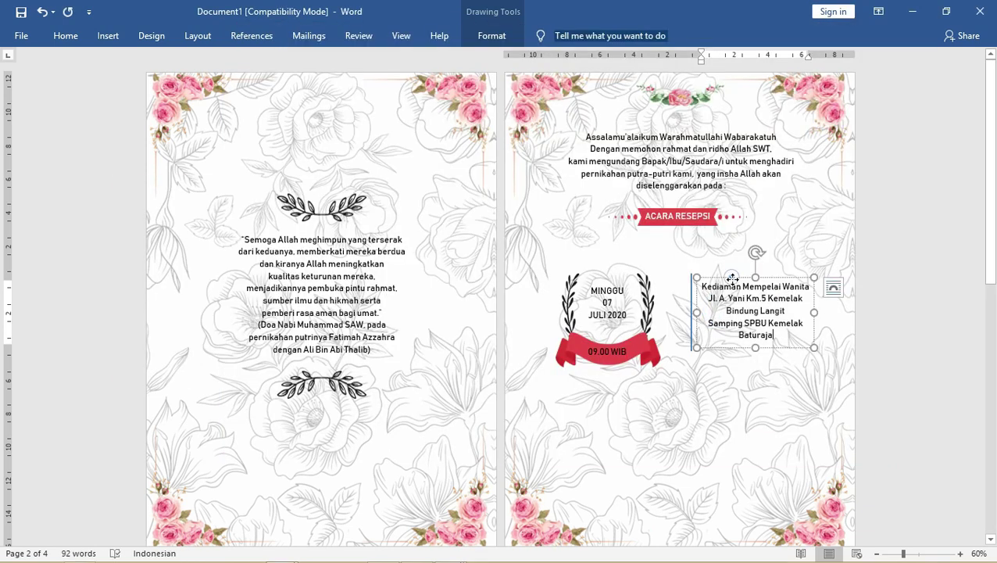
pyautogui.moveTo(732, 278); pyautogui.dragTo(734, 282)
pyautogui.click(689, 285)
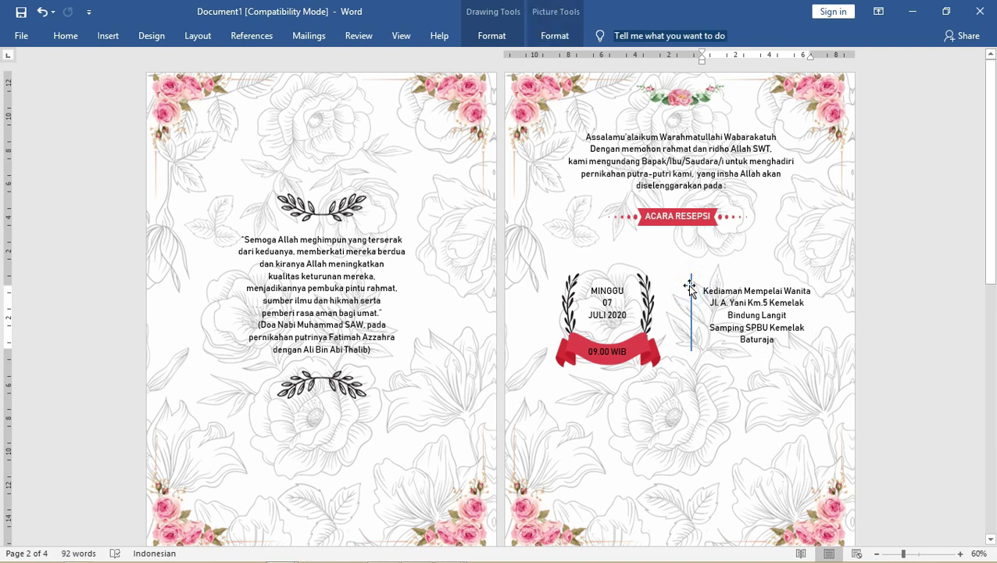
pyautogui.click(693, 288)
pyautogui.moveTo(694, 292); pyautogui.dragTo(693, 296)
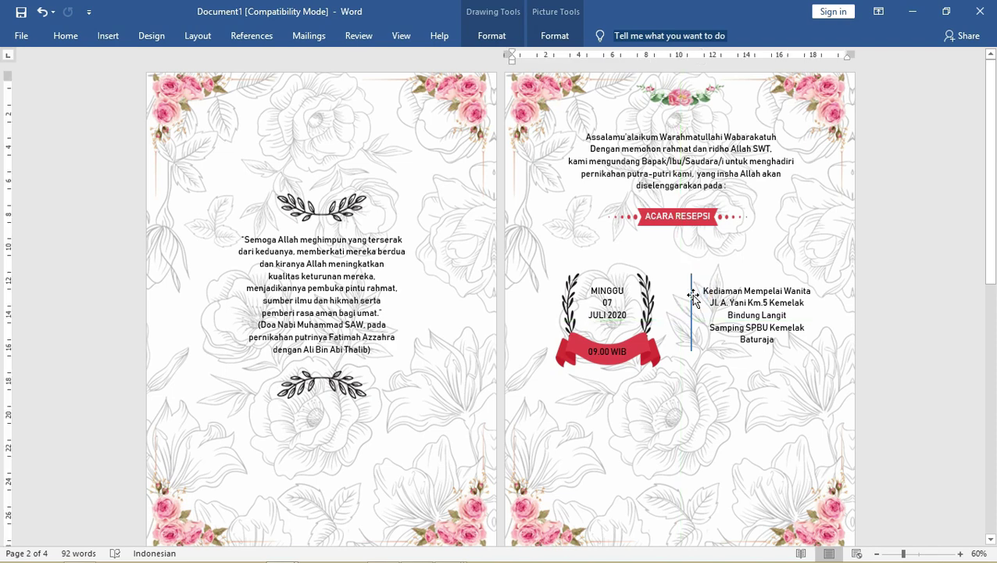
# Give the vertical divider line a red shape style
pyautogui.scroll(-3, 693, 293)
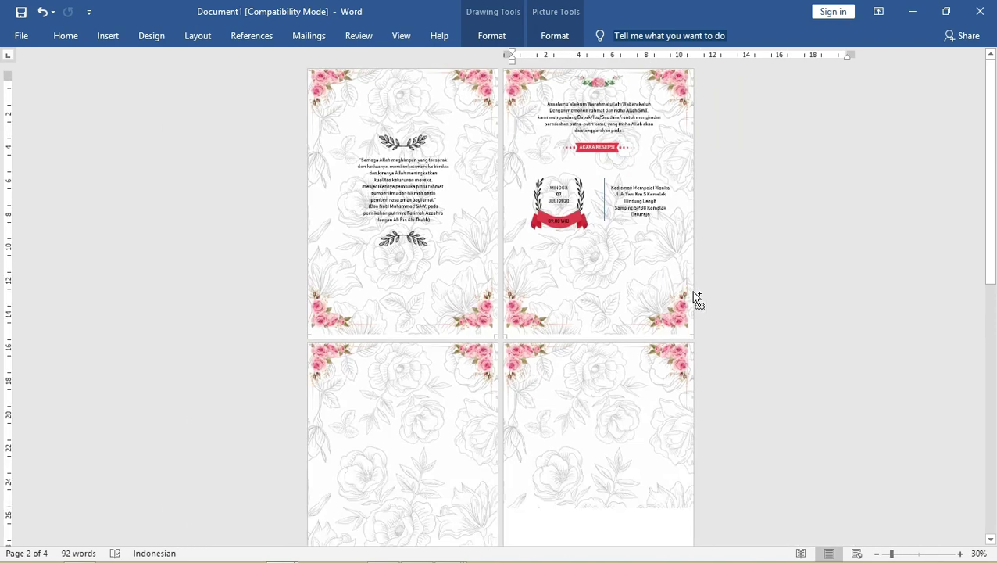
pyautogui.scroll(5, 526, 280)
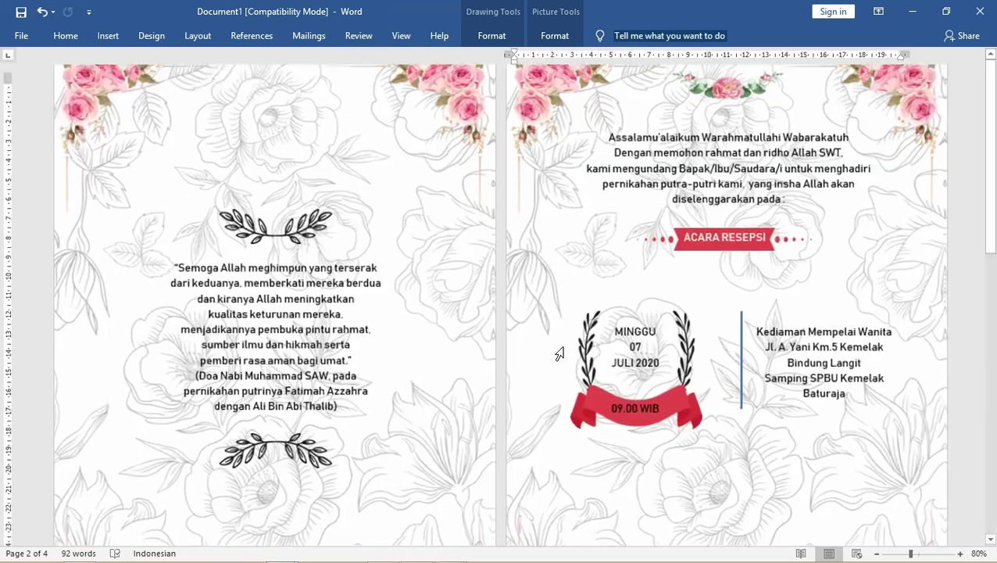
pyautogui.click(755, 333)
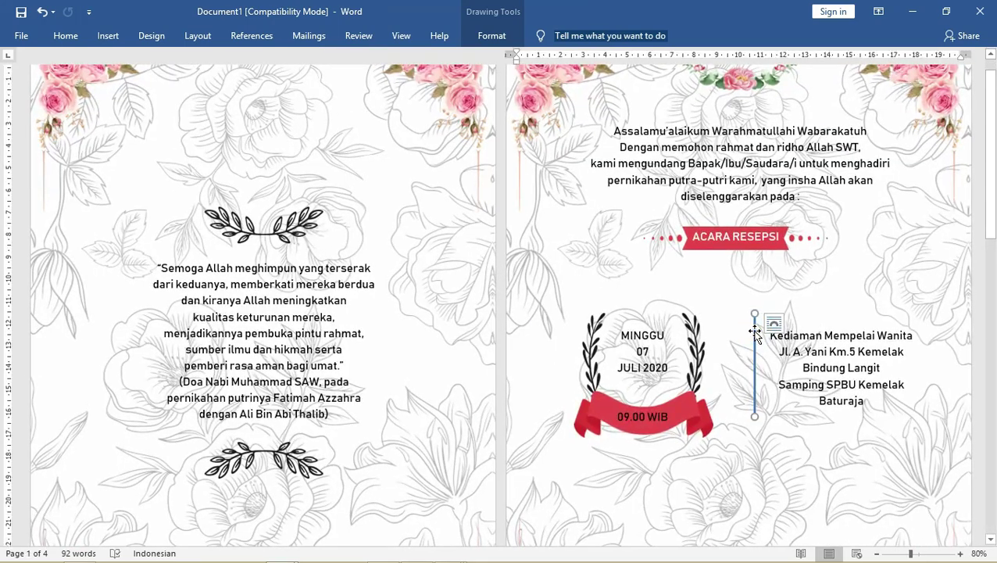
pyautogui.click(492, 35)
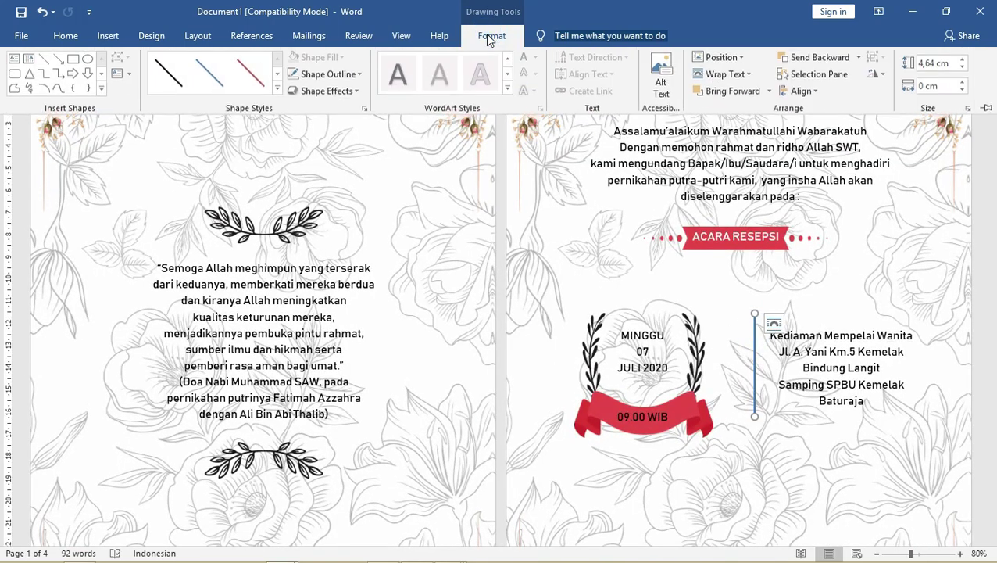
pyautogui.click(251, 72)
# Make the divider 4½ pt thick and dashed, opening its More Lines settings
pyautogui.click(356, 75)
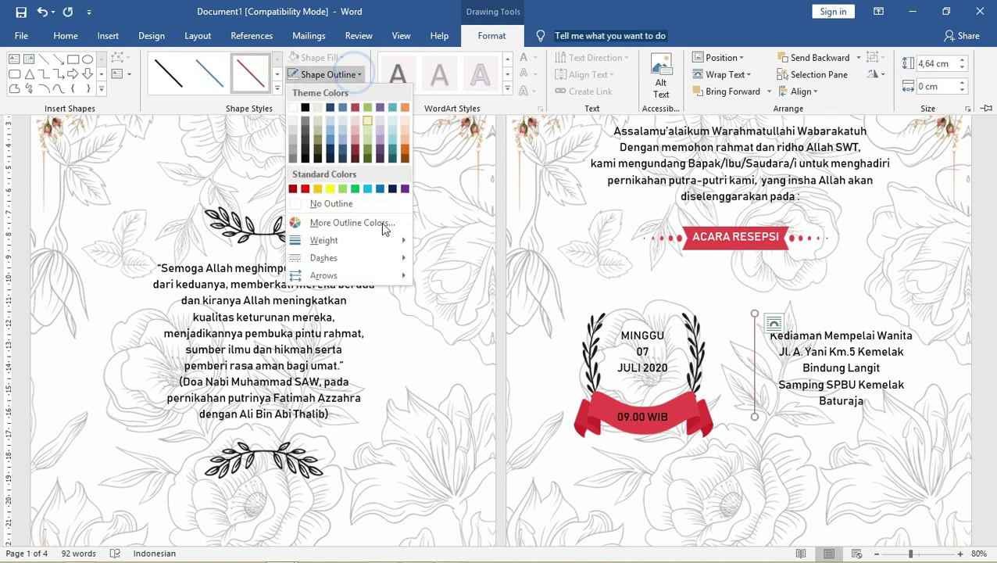
pyautogui.click(380, 239)
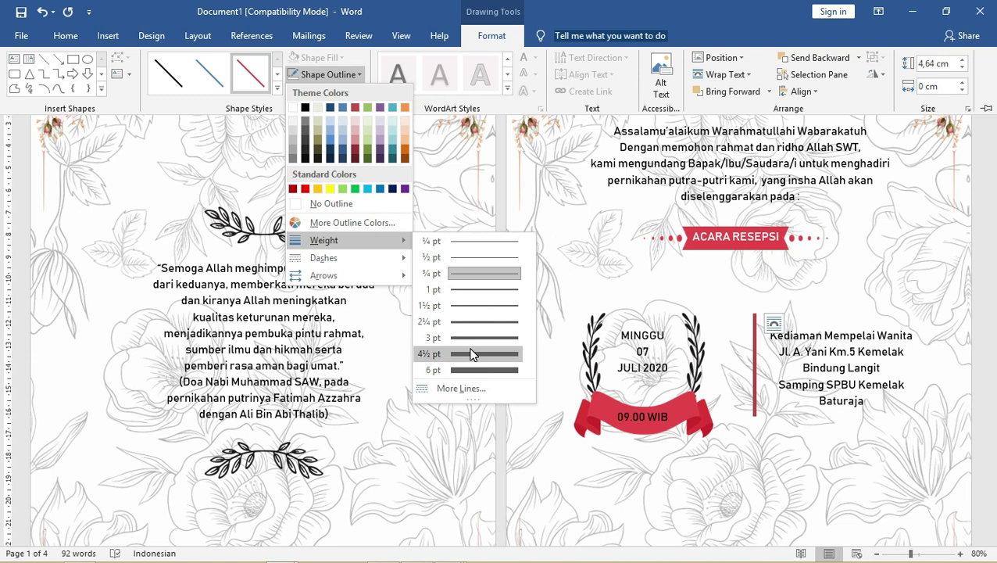
pyautogui.click(472, 354)
pyautogui.click(338, 74)
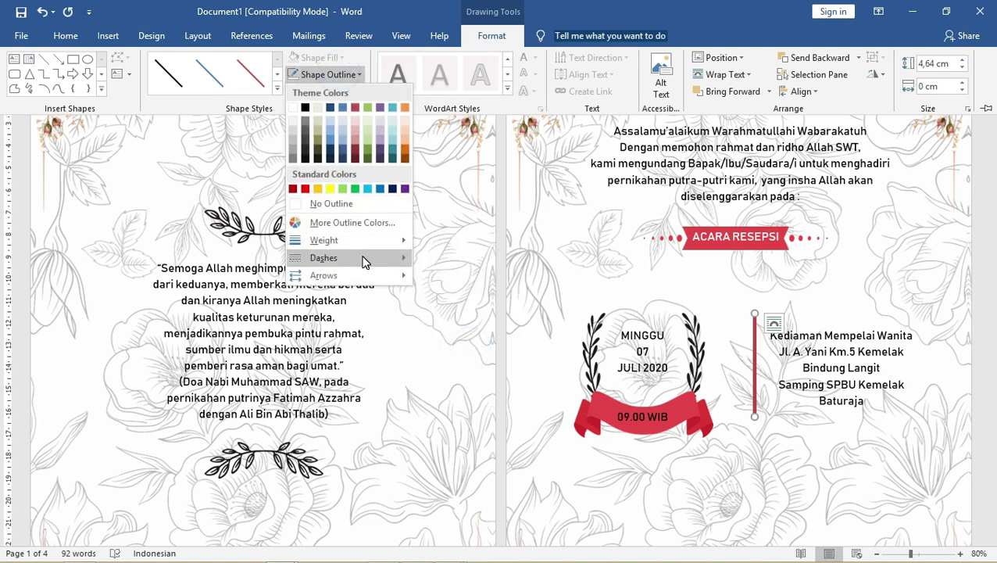
pyautogui.click(363, 262)
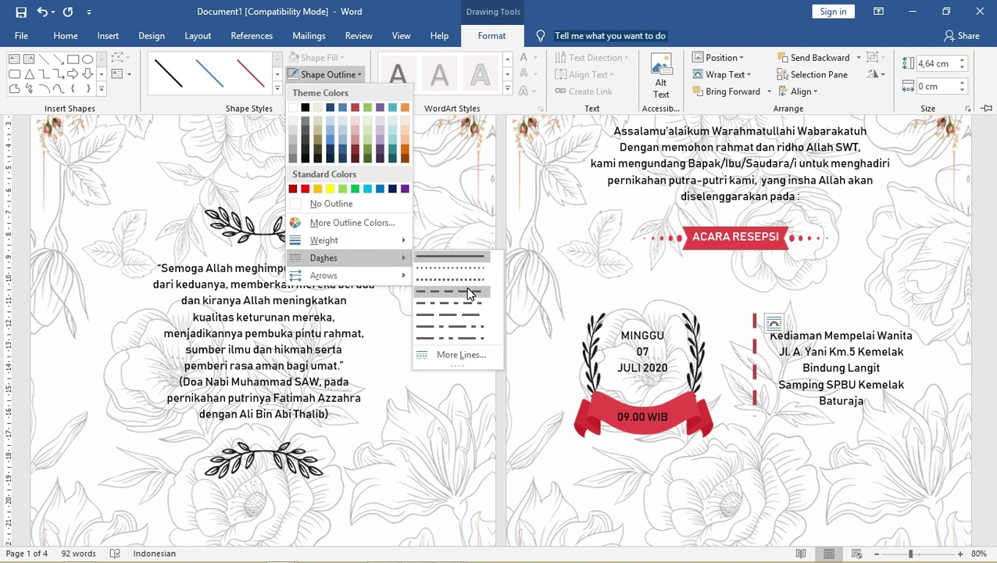
pyautogui.click(460, 356)
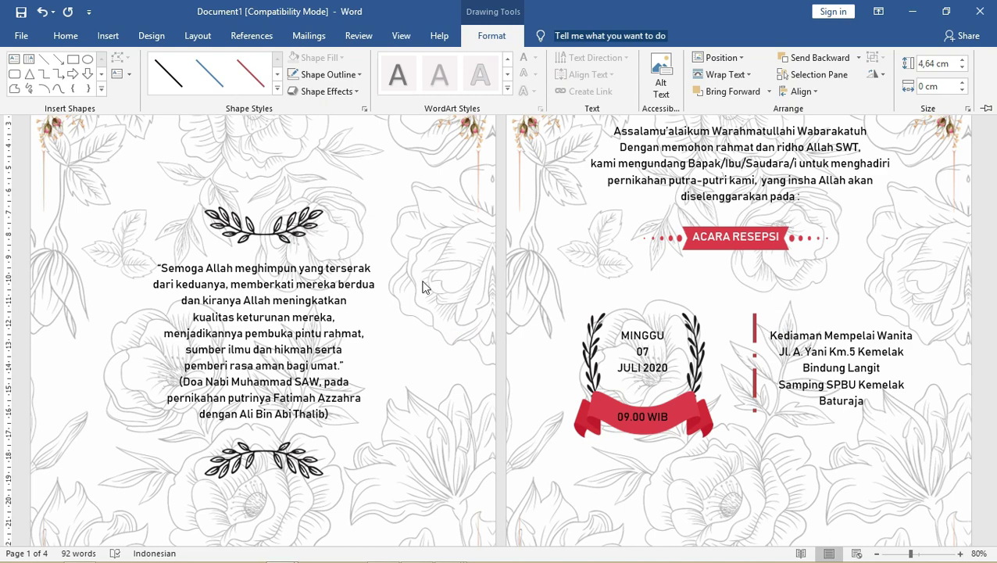
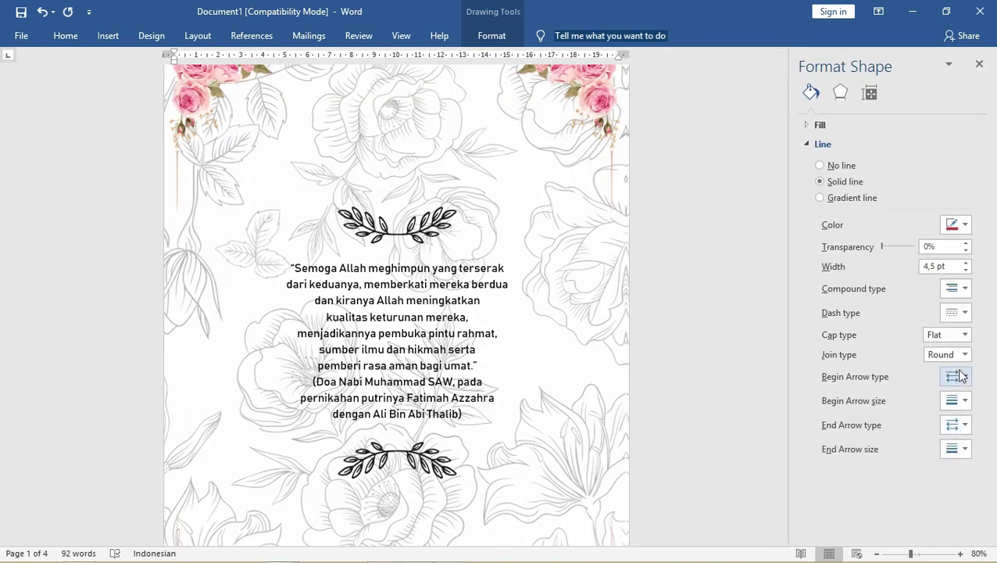
# Give the red divider line Round end caps
pyautogui.click(949, 340)
pyautogui.click(954, 364)
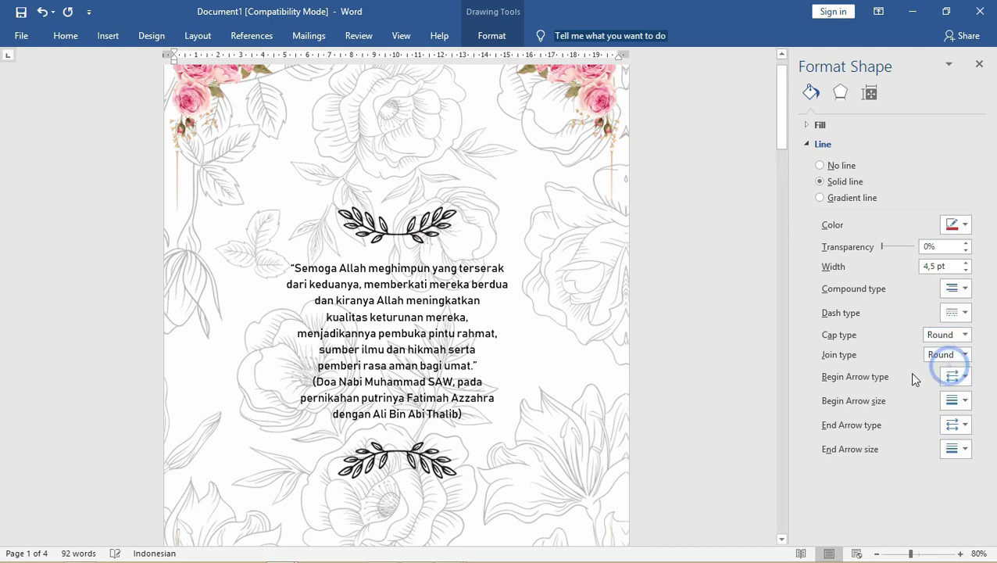
pyautogui.keyDown('ctrl'); pyautogui.scroll(-1, 620, 365); pyautogui.keyUp('ctrl')
pyautogui.keyDown('ctrl'); pyautogui.scroll(-3, 617, 318); pyautogui.keyUp('ctrl')
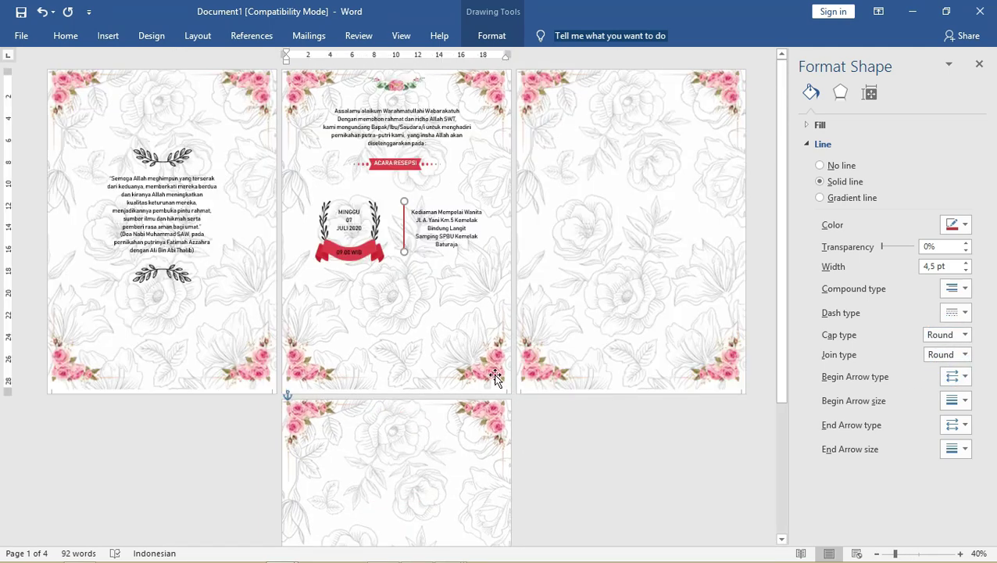
pyautogui.keyDown('ctrl'); pyautogui.scroll(5, 419, 256); pyautogui.keyUp('ctrl')
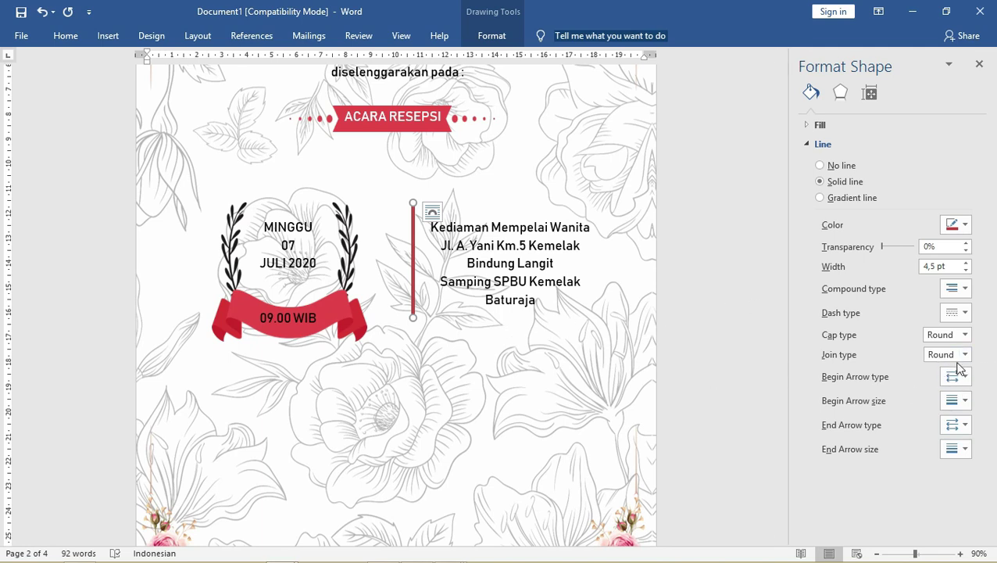
pyautogui.scroll(-3, 712, 291)
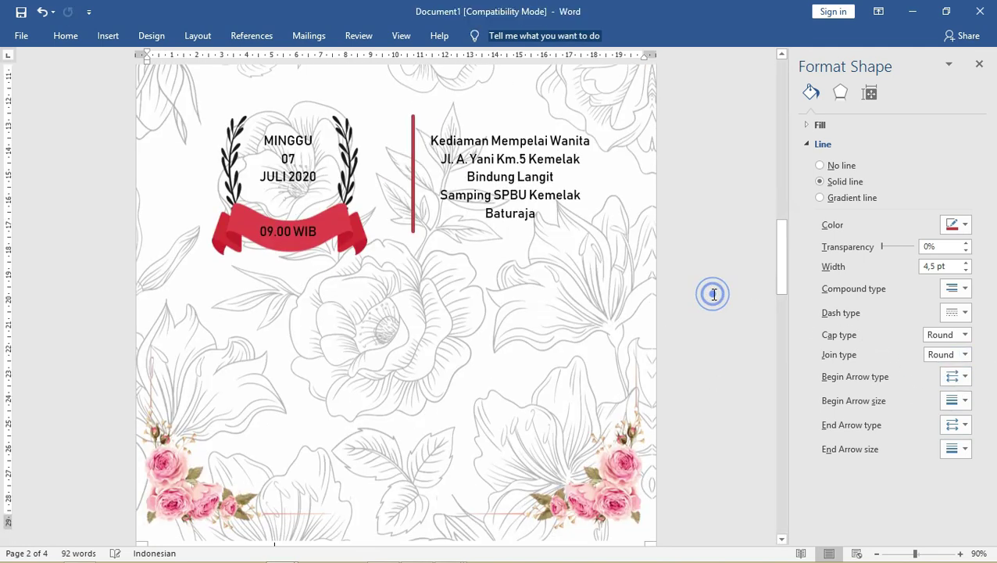
# Select the address text box beside the red divider line
pyautogui.click(588, 285)
pyautogui.click(412, 129)
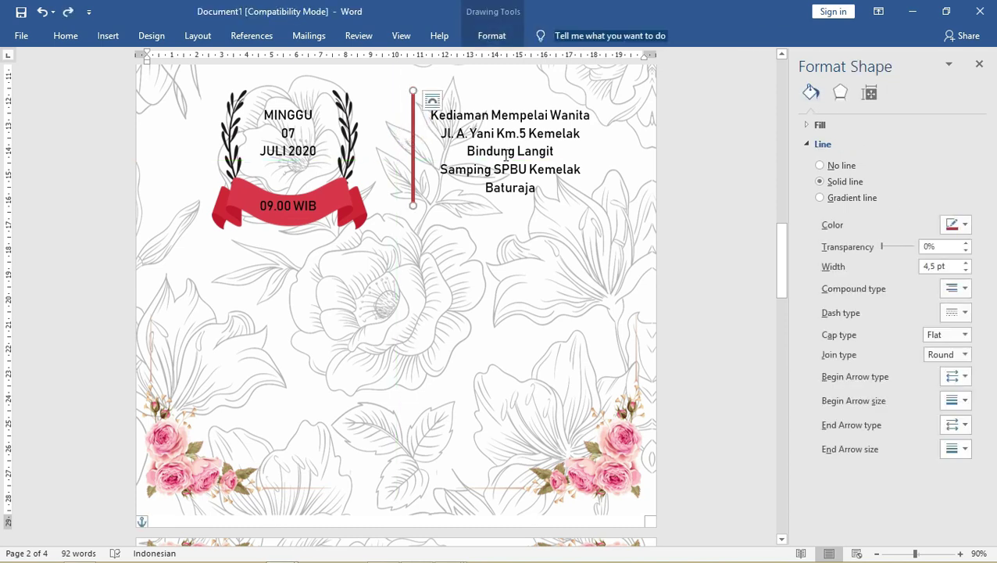
pyautogui.click(507, 150)
pyautogui.scroll(-2, 500, 145)
pyautogui.scroll(-1, 493, 139)
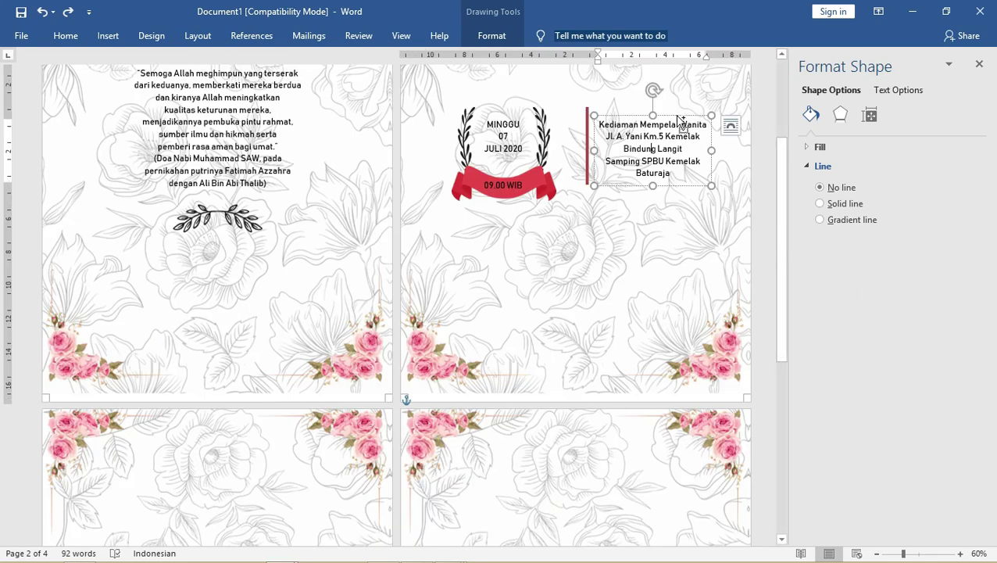
# Duplicate the address text box below the original, then go to the Notepad source text
pyautogui.moveTo(677, 117); pyautogui.dragTo(600, 244)
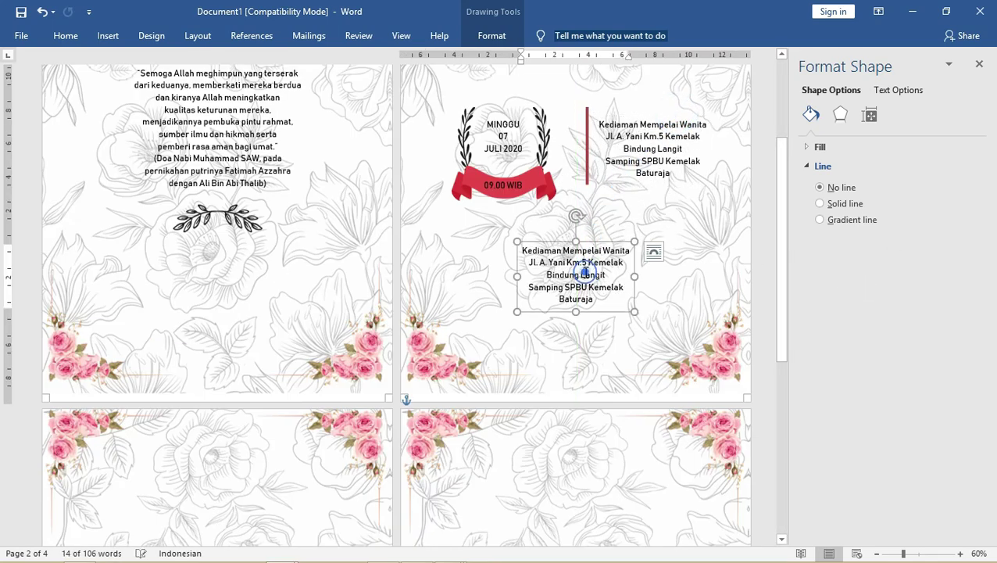
pyautogui.hotkey('alt', 'Tab')
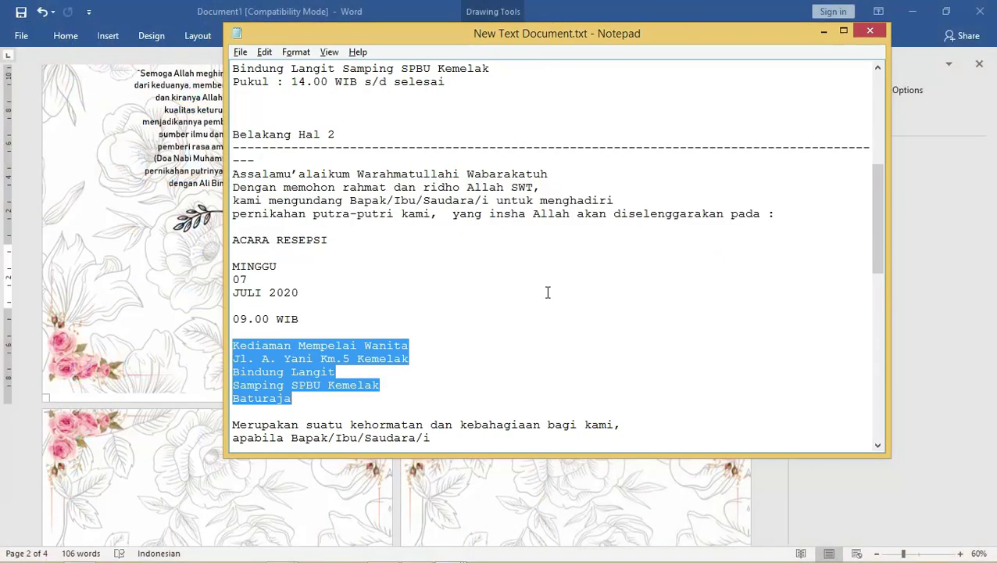
pyautogui.scroll(-3, 539, 291)
pyautogui.scroll(-1, 531, 287)
pyautogui.scroll(-2, 393, 314)
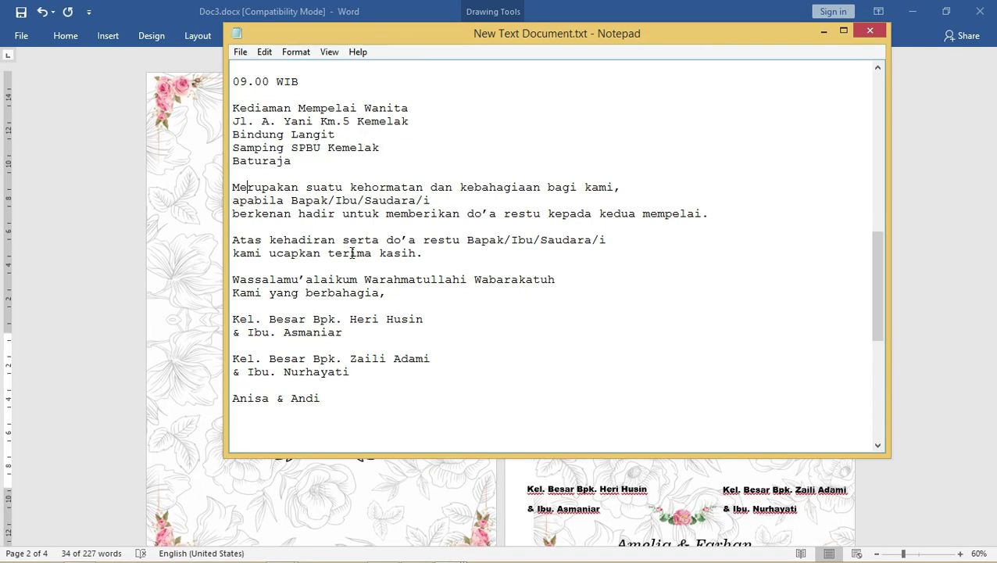
# Select Notepad's closing paragraphs from 'Merupakan…' through the couple's names and return to Word
pyautogui.click(350, 251)
pyautogui.moveTo(233, 187); pyautogui.dragTo(382, 404)
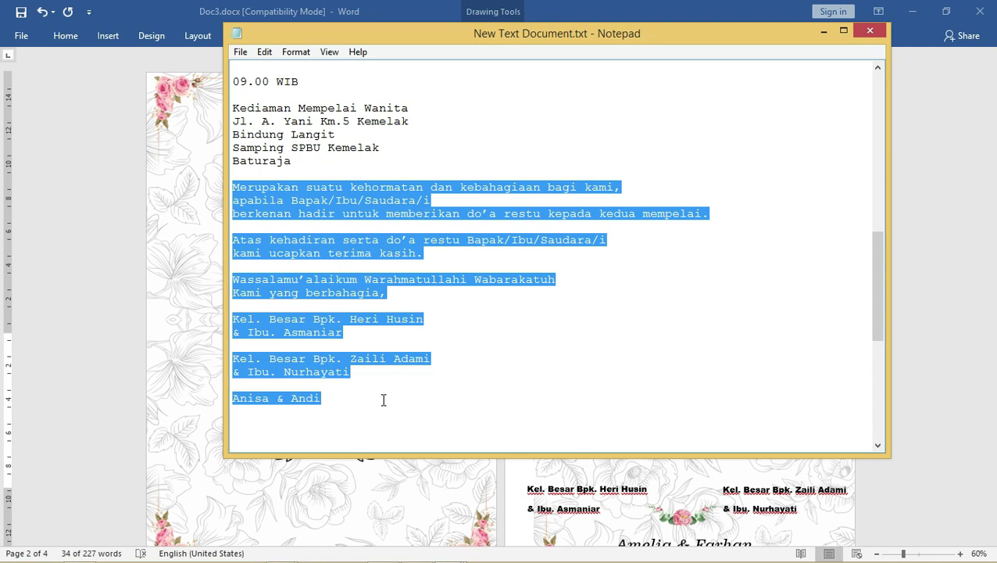
pyautogui.hotkey('alt', 'Tab')
pyautogui.press('Tab')
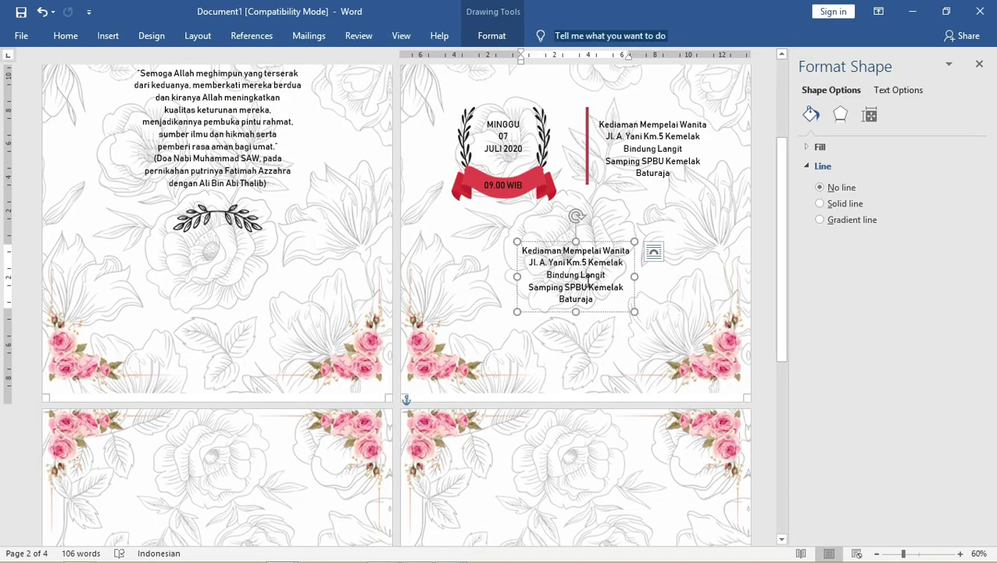
# Paste the closing invitation paragraphs into the duplicated box, widening it and moving it up-left
pyautogui.hotkey('ctrl', 'a')
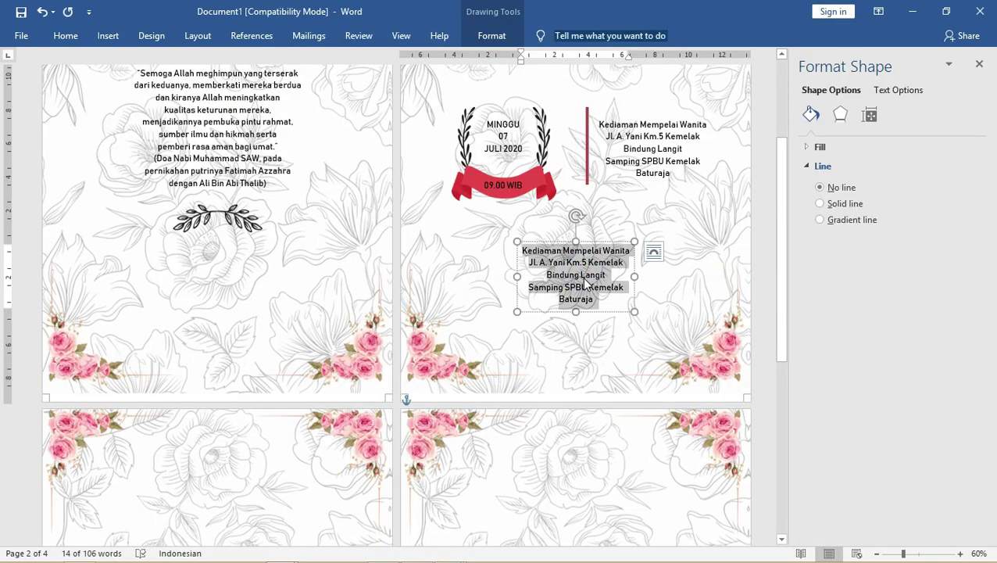
pyautogui.hotkey('ctrl', 'v')
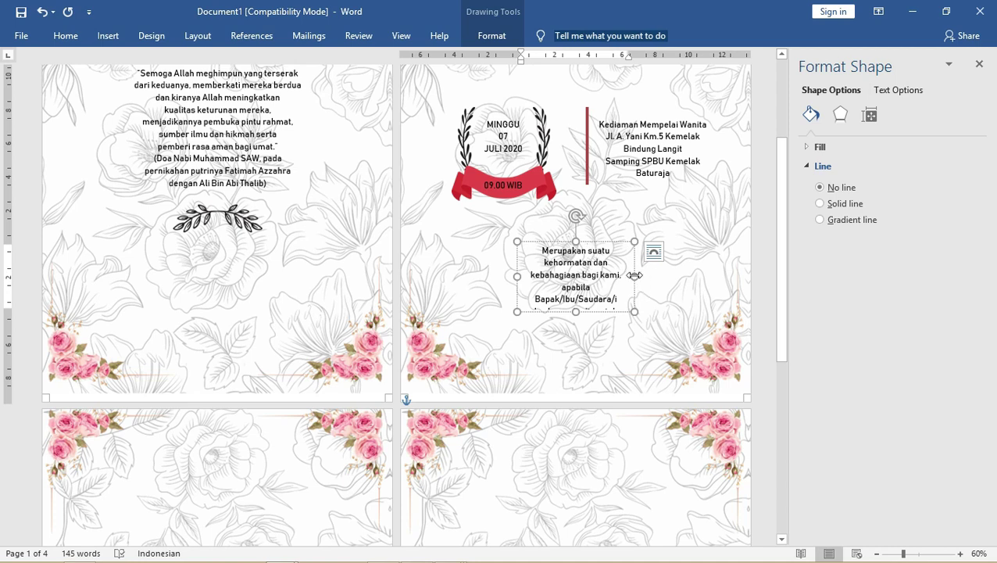
pyautogui.moveTo(635, 275); pyautogui.dragTo(724, 275)
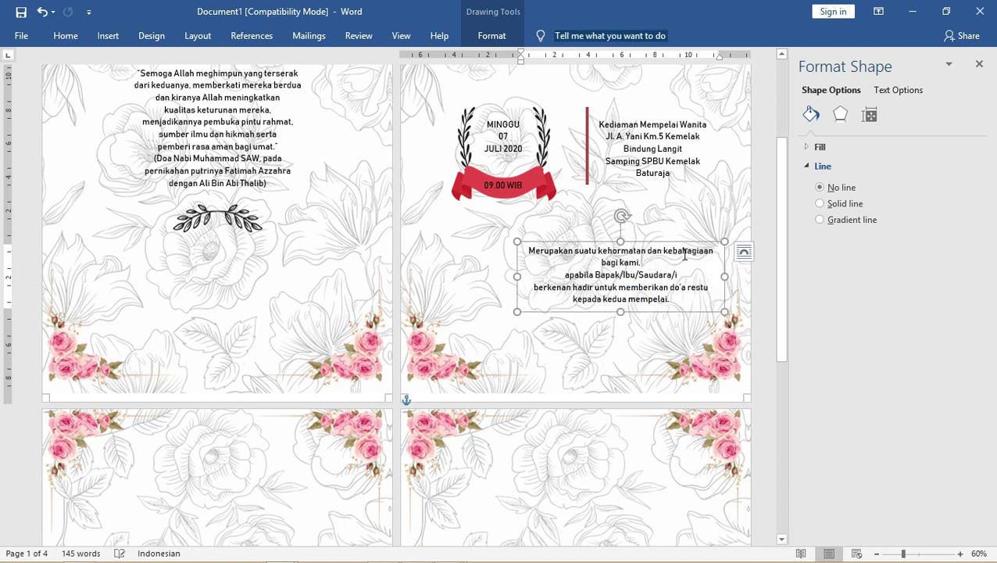
pyautogui.moveTo(669, 242); pyautogui.dragTo(624, 214)
# Widen the closing-text box further and stretch it down page 2 to show all lines
pyautogui.moveTo(682, 249); pyautogui.dragTo(715, 249)
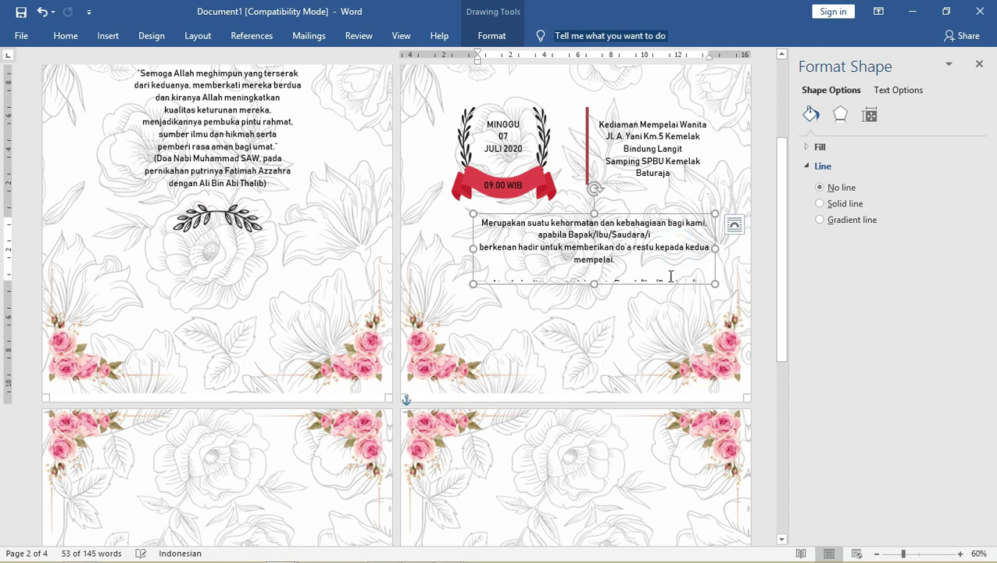
pyautogui.moveTo(594, 290); pyautogui.dragTo(596, 391)
pyautogui.moveTo(623, 213); pyautogui.dragTo(617, 211)
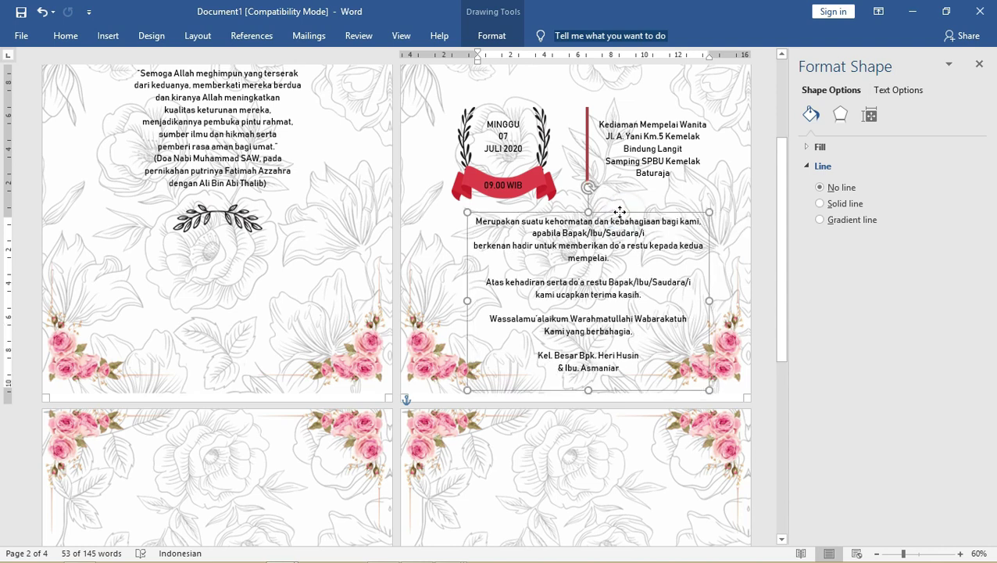
pyautogui.moveTo(589, 390); pyautogui.dragTo(589, 432)
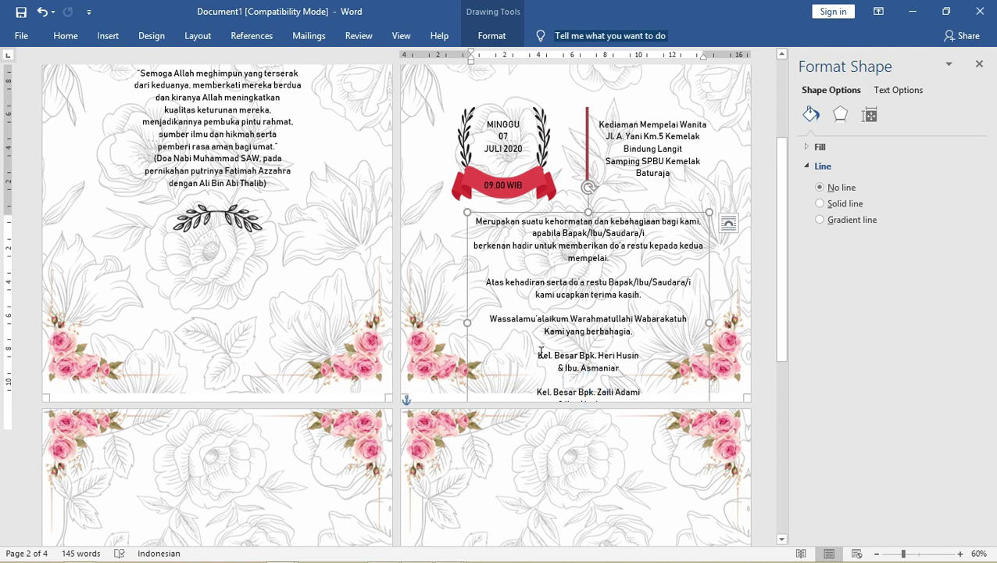
# Delete the family name lines, then undo to restore them
pyautogui.moveTo(539, 354)
pyautogui.mouseDown()
pyautogui.moveTo(679, 435)
pyautogui.moveTo(654, 403)
pyautogui.mouseUp()
pyautogui.press('Delete')
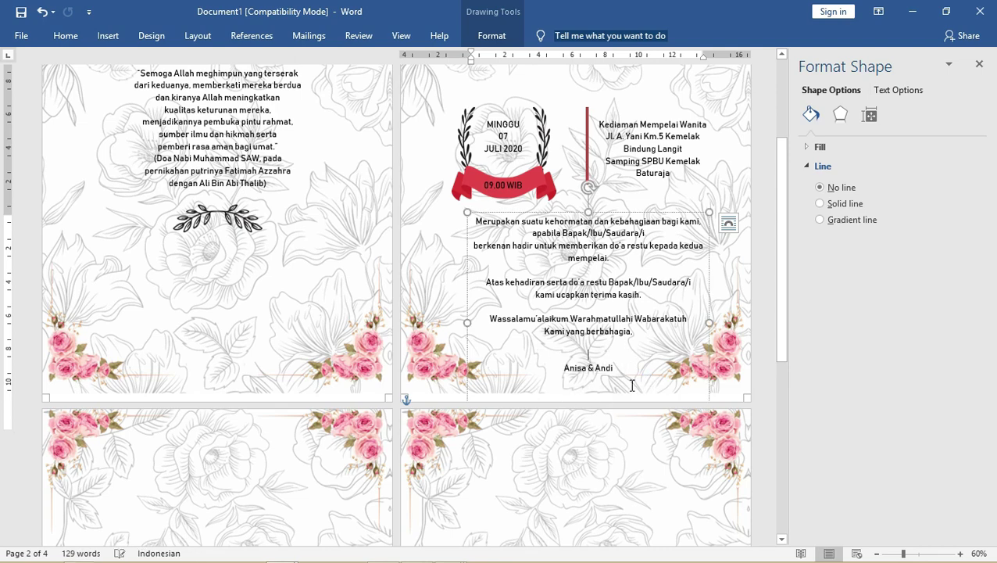
pyautogui.hotkey('ctrl', 'z')
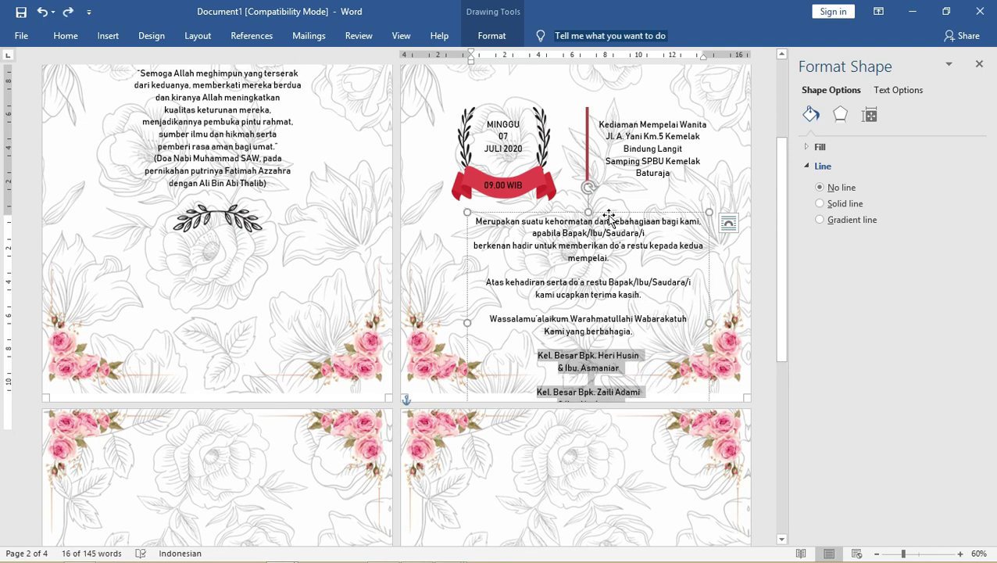
pyautogui.keyDown('ctrl'); pyautogui.scroll(-1, 621, 180); pyautogui.keyUp('ctrl')
# Multi-select the date wreath and address text box and move both up beneath ACARA RESEPSI
pyautogui.click(619, 182)
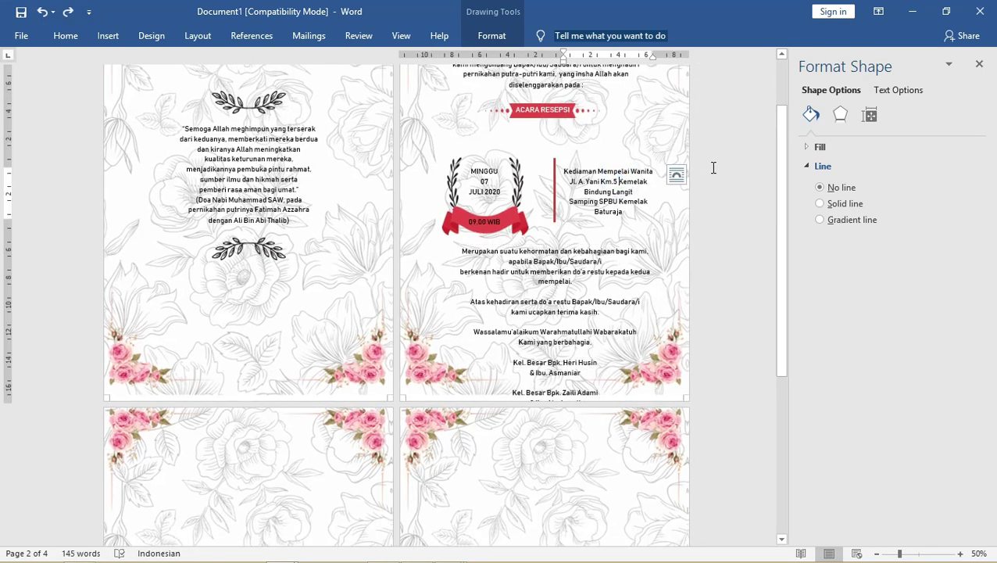
pyautogui.click(554, 197)
pyautogui.keyDown('shift'); pyautogui.click(618, 182); pyautogui.keyUp('shift')
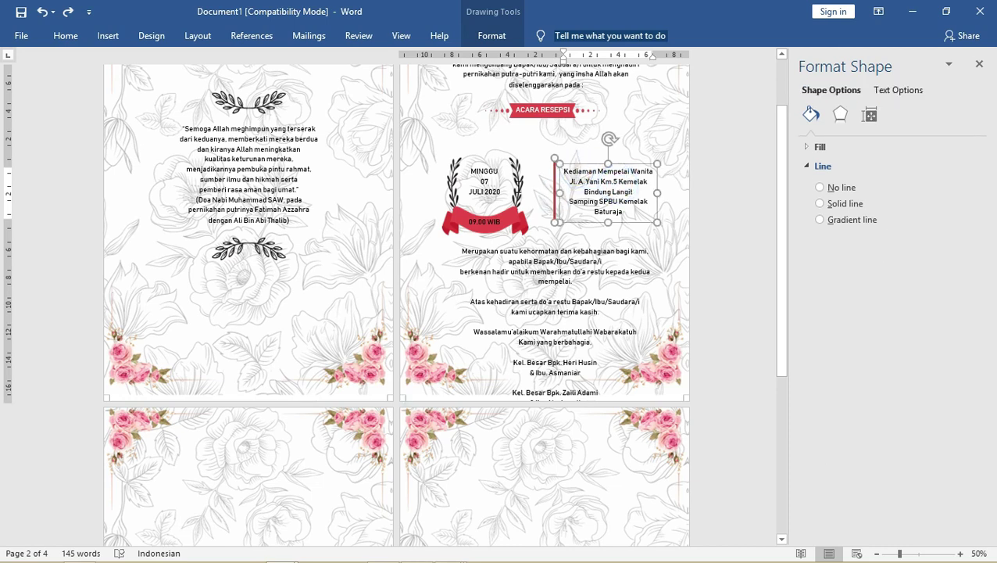
pyautogui.keyDown('shift'); pyautogui.click(489, 188); pyautogui.keyUp('shift')
pyautogui.keyDown('shift'); pyautogui.click(486, 190); pyautogui.keyUp('shift')
pyautogui.keyDown('shift'); pyautogui.click(484, 191); pyautogui.keyUp('shift')
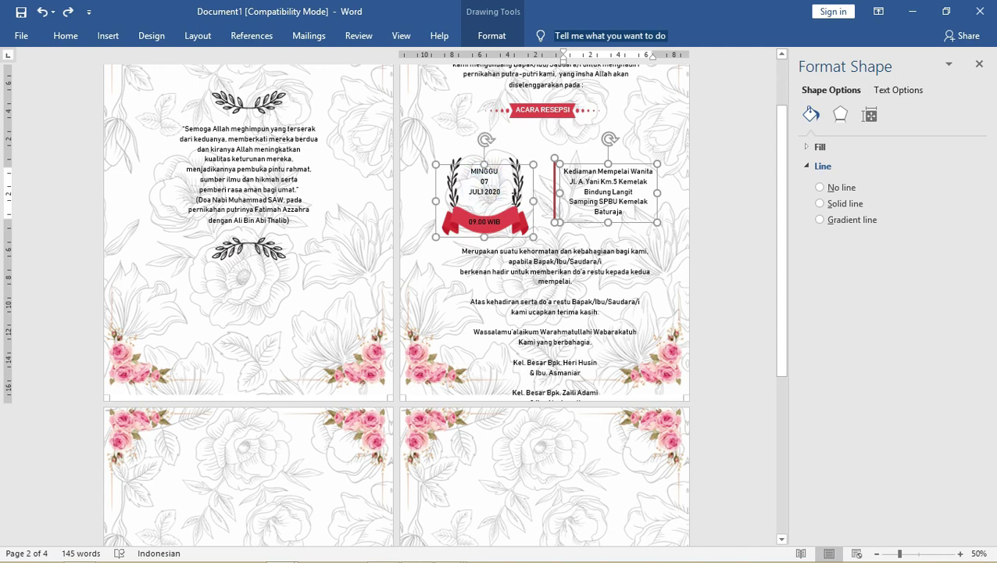
pyautogui.keyDown('shift'); pyautogui.click(513, 166); pyautogui.keyUp('shift')
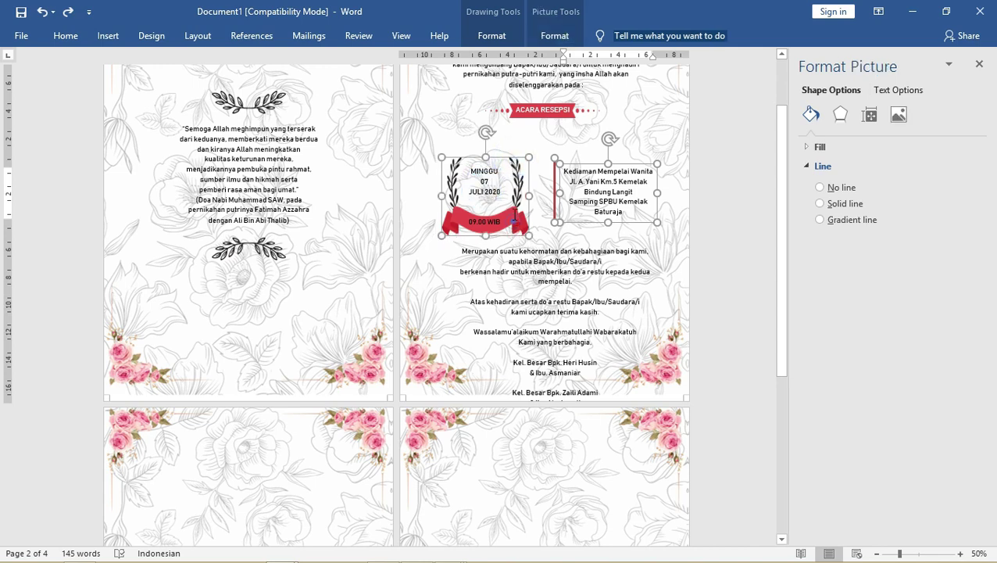
pyautogui.click(514, 220)
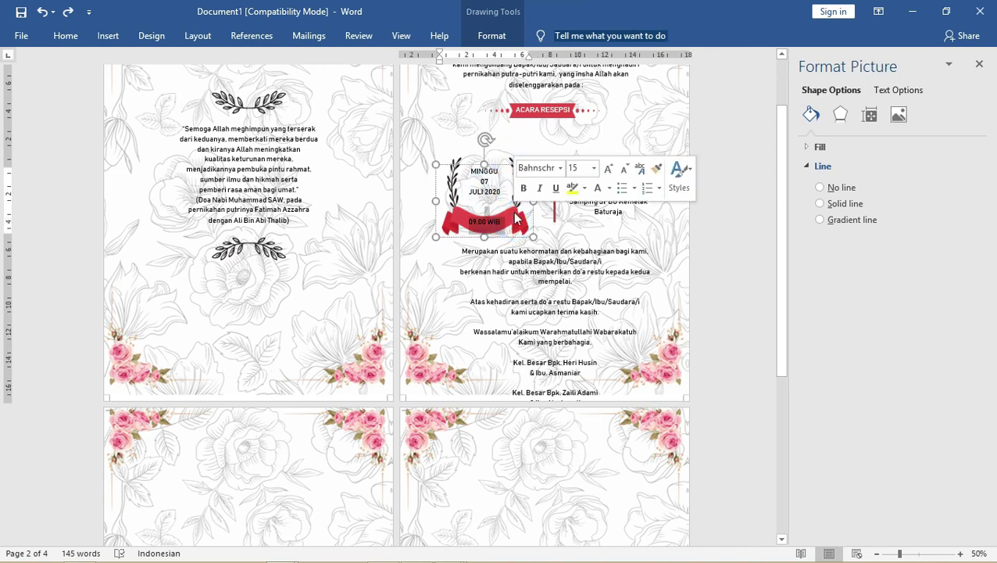
pyautogui.click(459, 162)
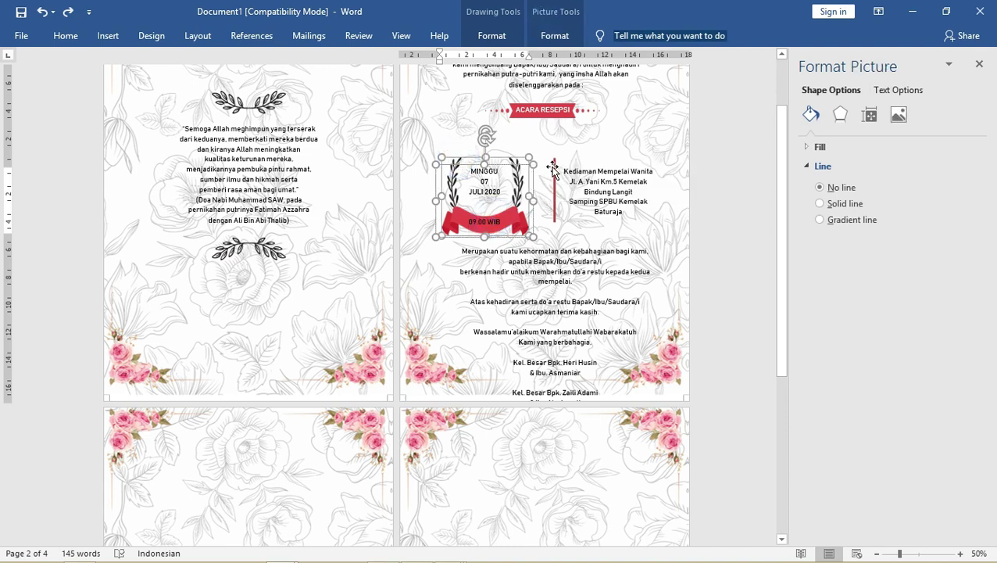
pyautogui.keyDown('shift'); pyautogui.click(593, 168); pyautogui.keyUp('shift')
pyautogui.moveTo(592, 157); pyautogui.dragTo(592, 128)
pyautogui.click(704, 225)
# Move the closing paragraphs box up and trim it to end at the closing greeting
pyautogui.click(590, 261)
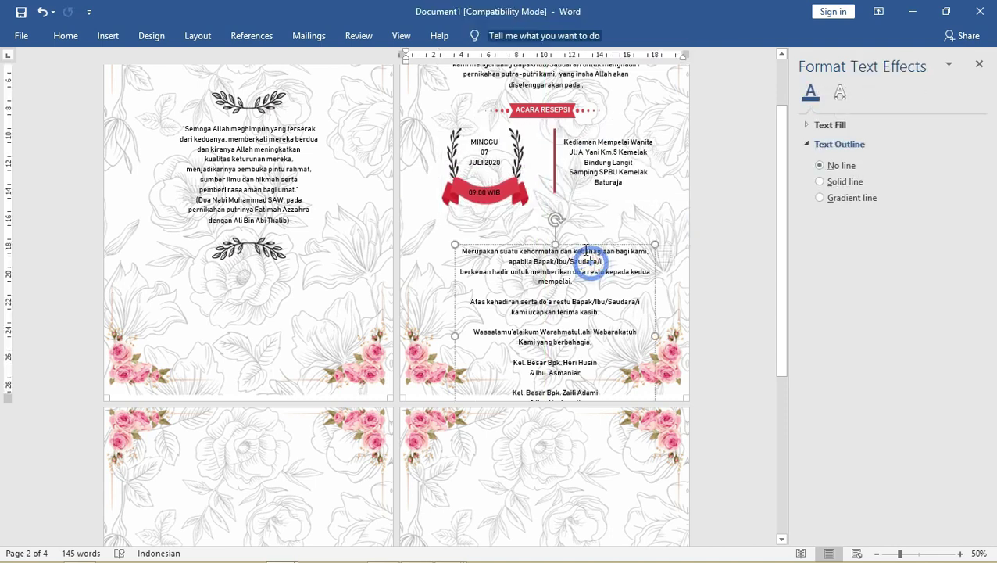
pyautogui.click(584, 245)
pyautogui.moveTo(585, 224); pyautogui.dragTo(585, 197)
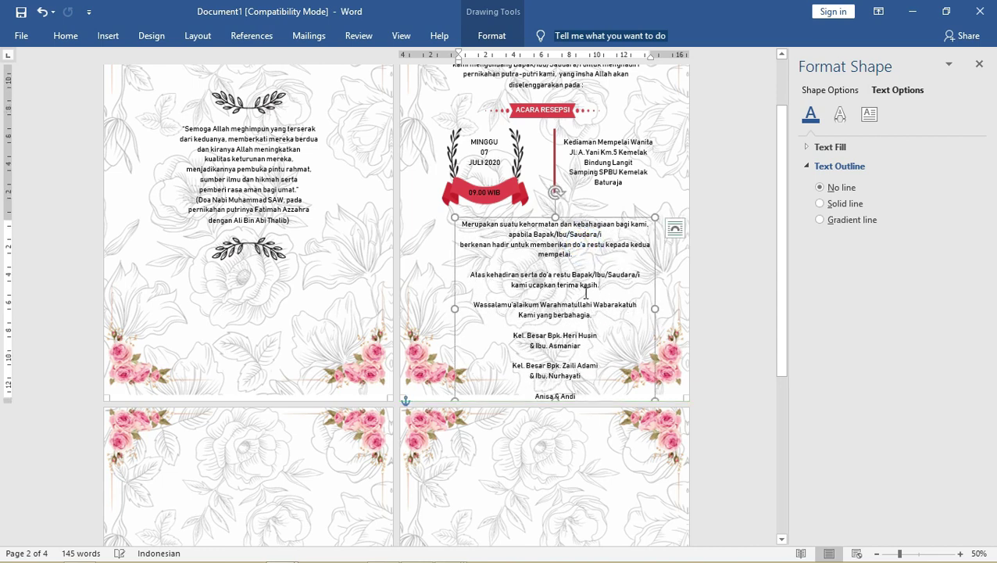
pyautogui.moveTo(516, 331); pyautogui.dragTo(582, 399)
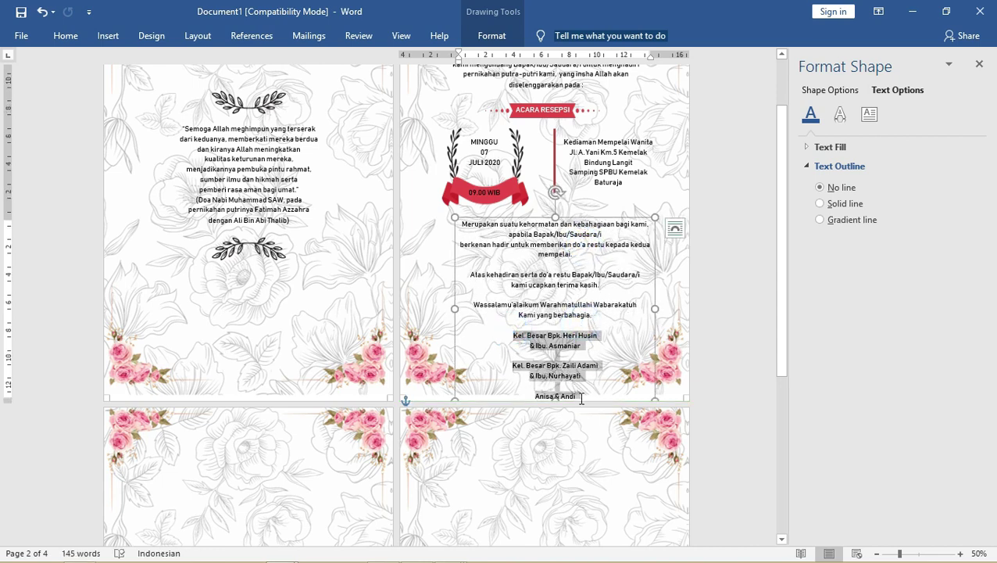
pyautogui.press('Delete')
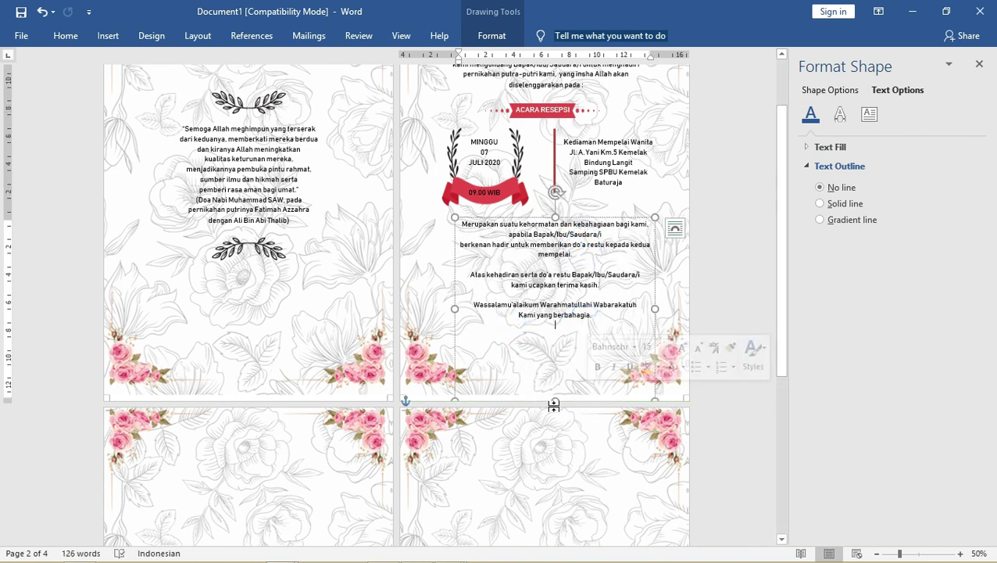
pyautogui.moveTo(554, 384); pyautogui.dragTo(554, 329)
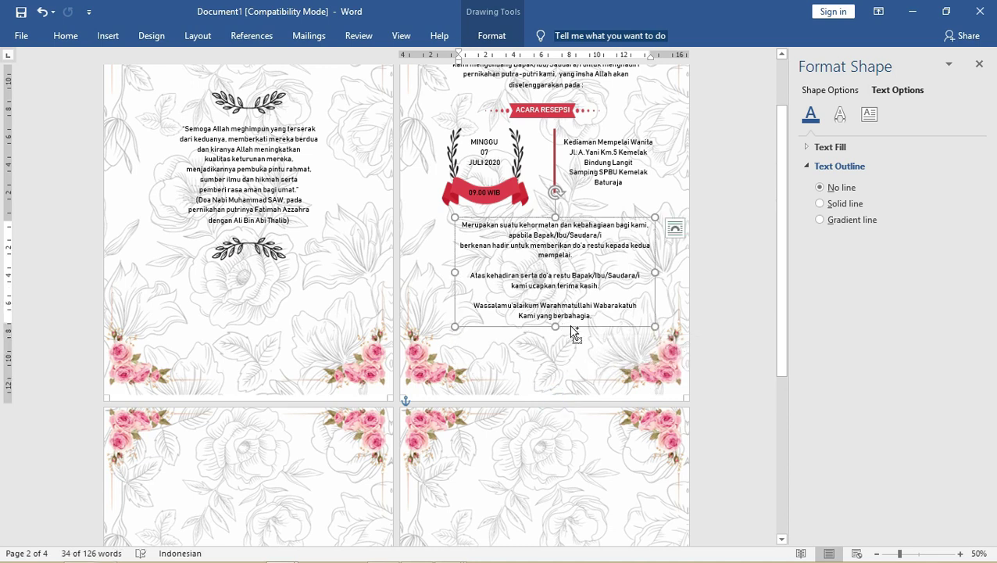
# Duplicate the message box lower down and paste the family and couple names into it
pyautogui.moveTo(575, 334)
pyautogui.mouseDown()
pyautogui.moveTo(618, 387)
pyautogui.moveTo(612, 362)
pyautogui.mouseUp()
pyautogui.hotkey('ctrl', 'a')
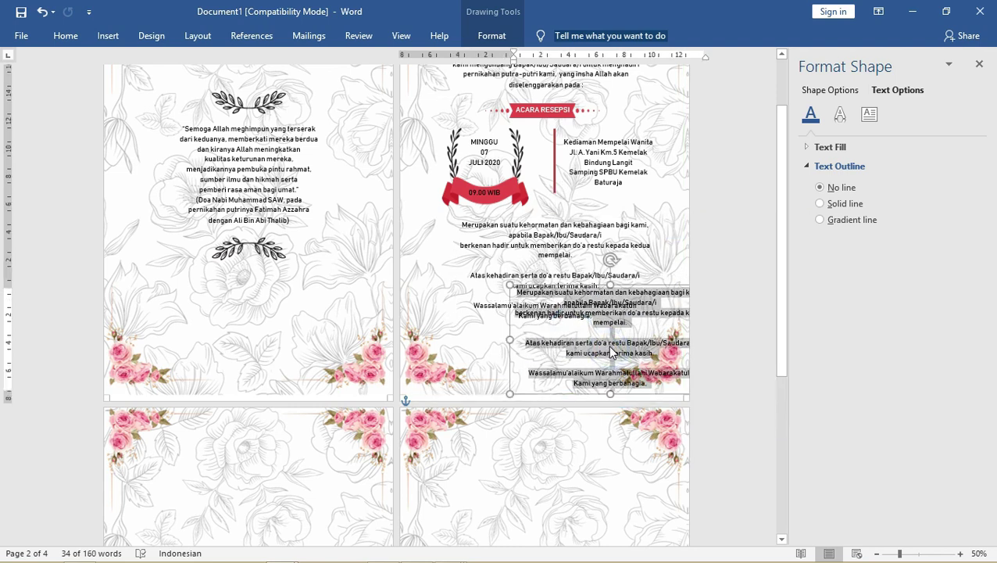
pyautogui.hotkey('ctrl', 'v')
pyautogui.moveTo(646, 299); pyautogui.dragTo(627, 337)
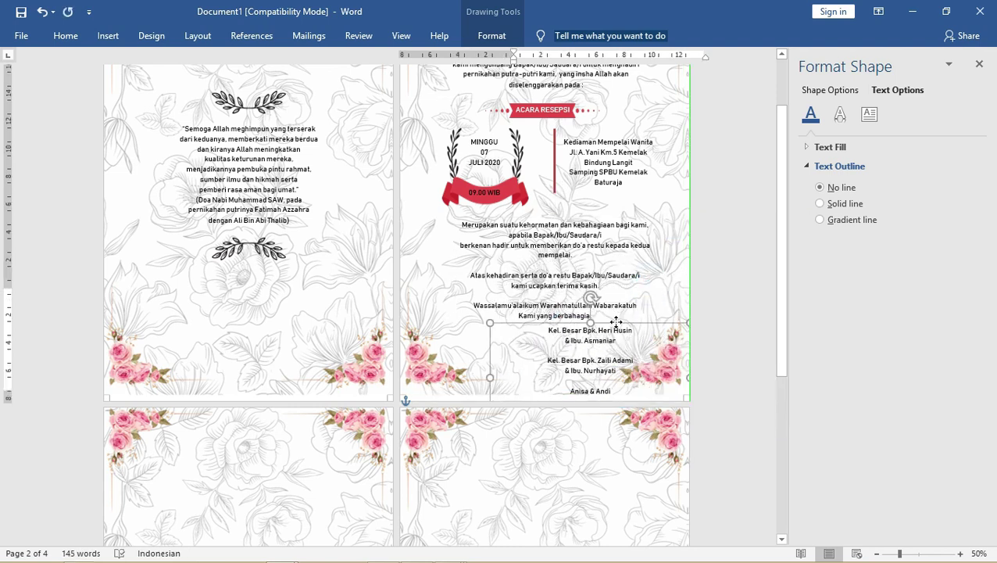
# Keep only one family's names in the new box and shrink it to fit
pyautogui.moveTo(551, 330); pyautogui.dragTo(628, 343)
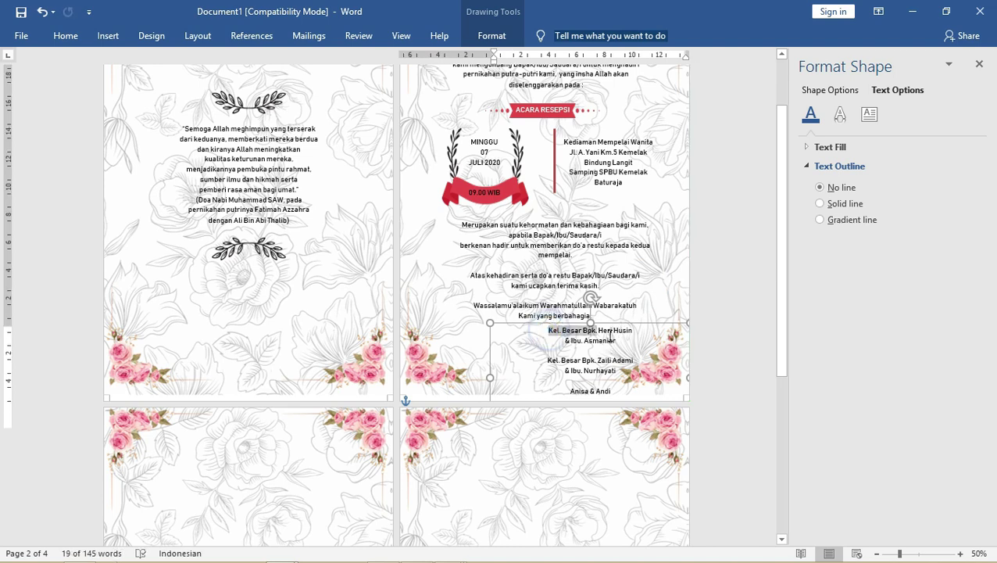
pyautogui.press('BackSpace')
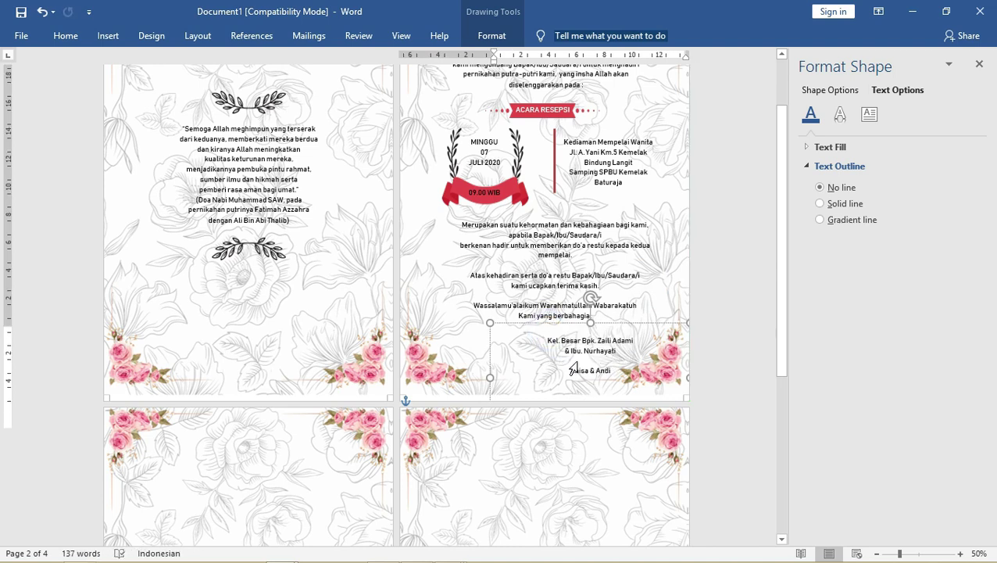
pyautogui.moveTo(570, 371); pyautogui.dragTo(623, 375)
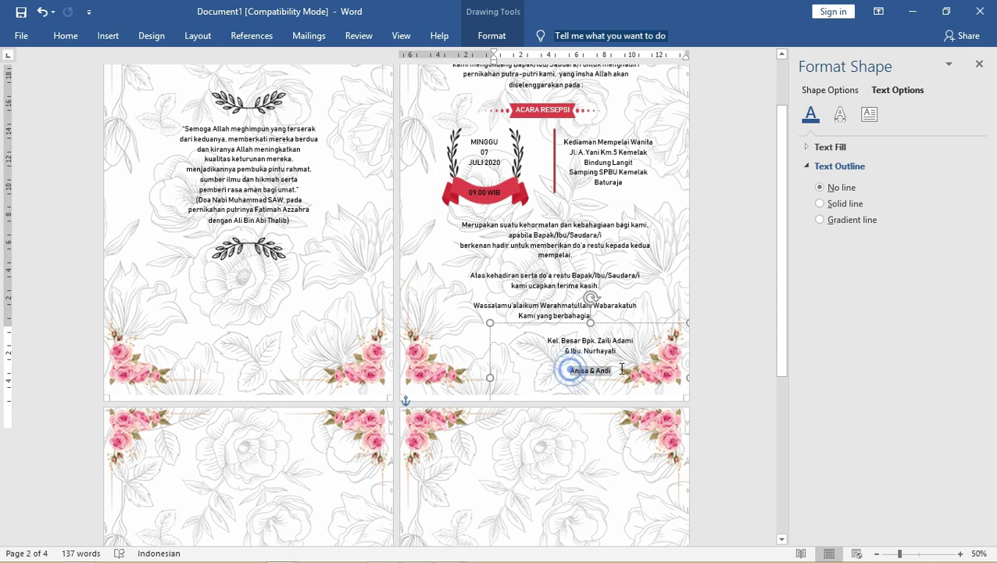
pyautogui.press('BackSpace')
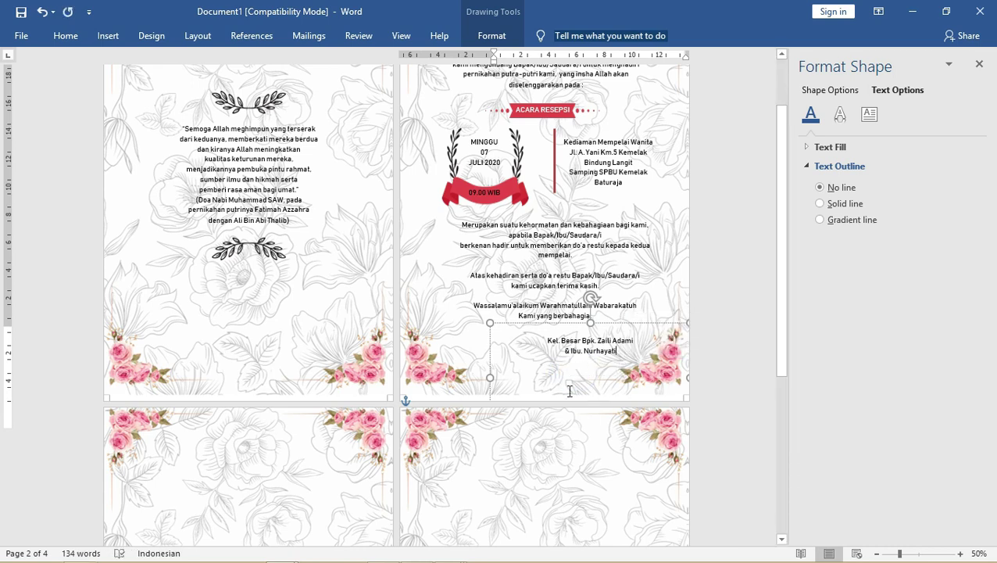
pyautogui.click(490, 377)
pyautogui.moveTo(588, 323)
pyautogui.mouseDown()
pyautogui.moveTo(590, 376)
pyautogui.moveTo(606, 329)
pyautogui.moveTo(592, 335)
pyautogui.mouseUp()
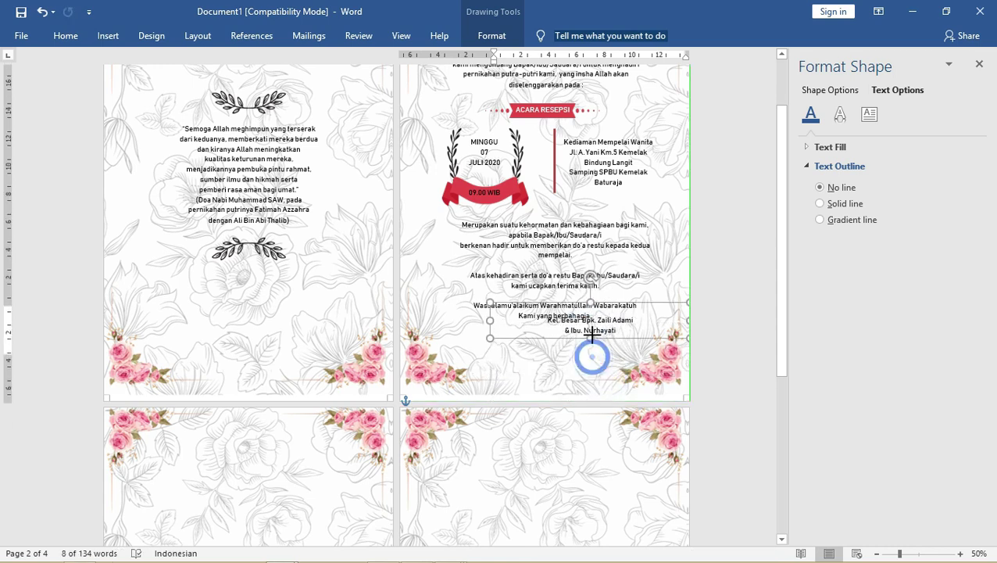
pyautogui.moveTo(687, 320); pyautogui.dragTo(605, 317)
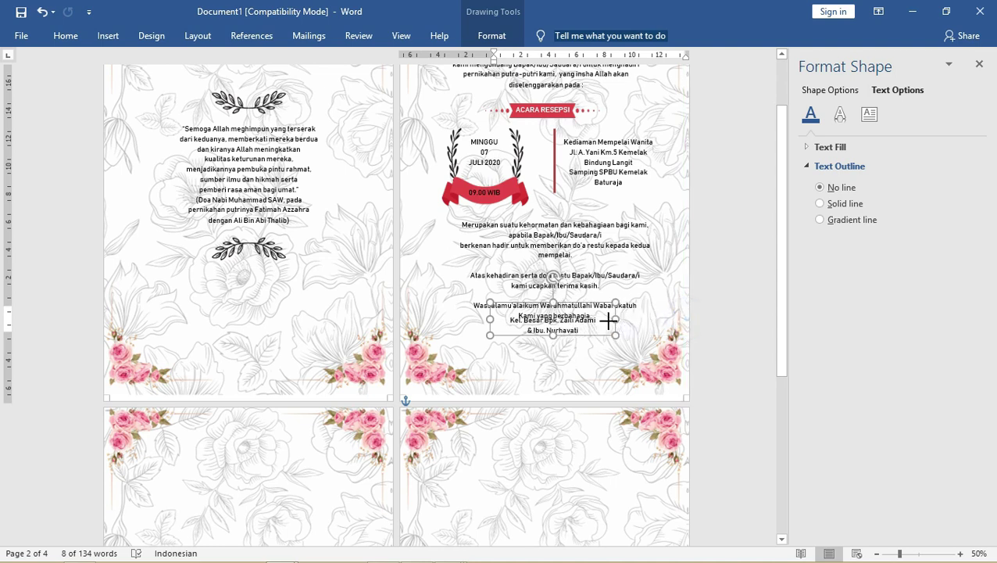
# Duplicate the names box side by side, holding the other family's names
pyautogui.moveTo(601, 305)
pyautogui.mouseDown()
pyautogui.moveTo(665, 325)
pyautogui.moveTo(521, 327)
pyautogui.mouseUp()
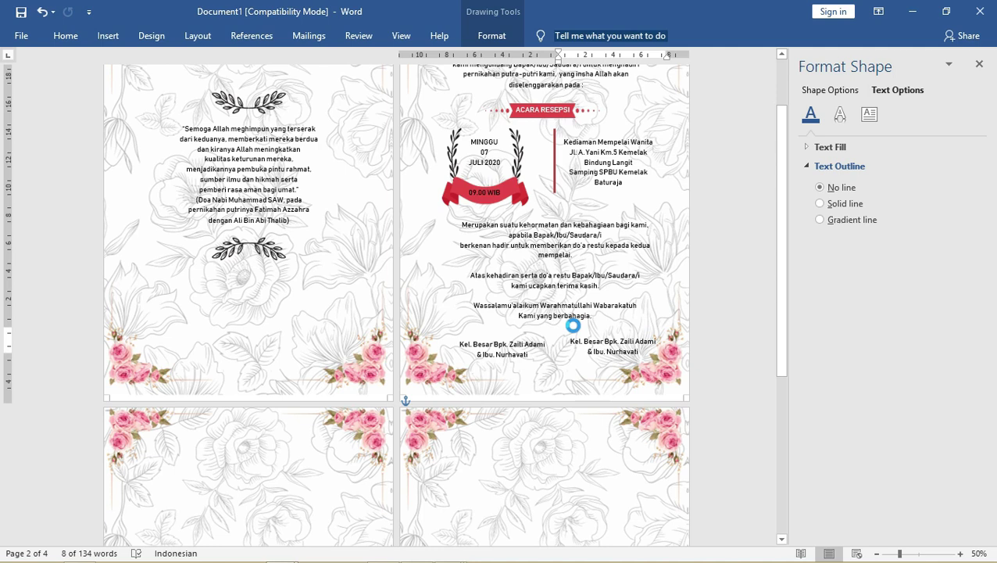
pyautogui.hotkey('ctrl', 'v')
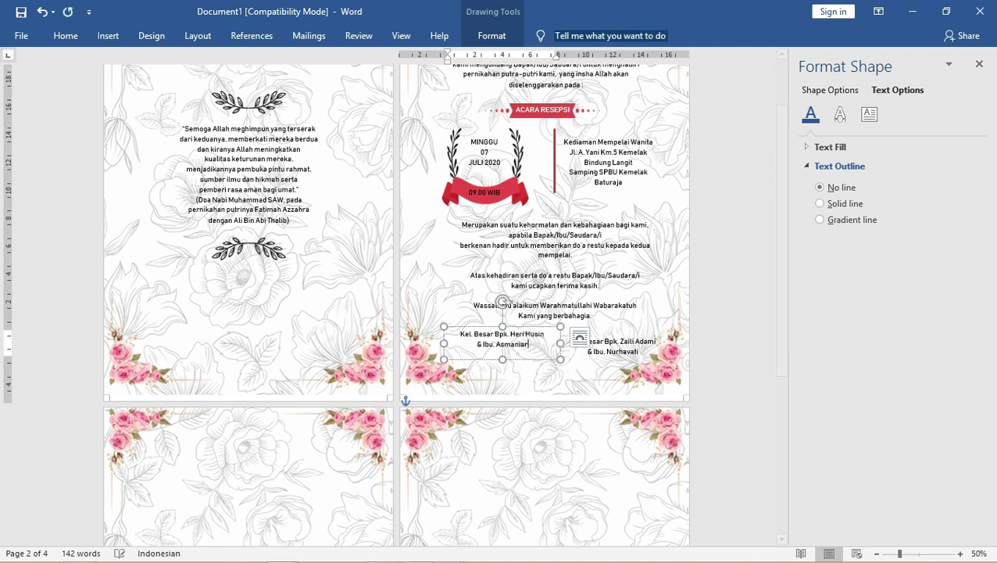
pyautogui.moveTo(538, 329); pyautogui.dragTo(534, 336)
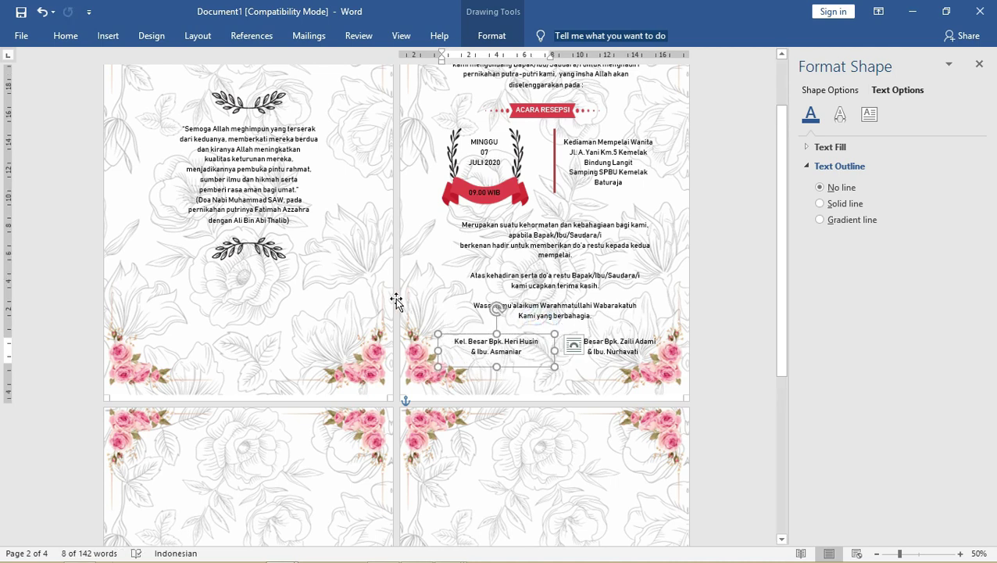
# Select the text of the ACARA RESEPSI heading copy on page 3
pyautogui.scroll(-4, 396, 301)
pyautogui.scroll(-1, 412, 290)
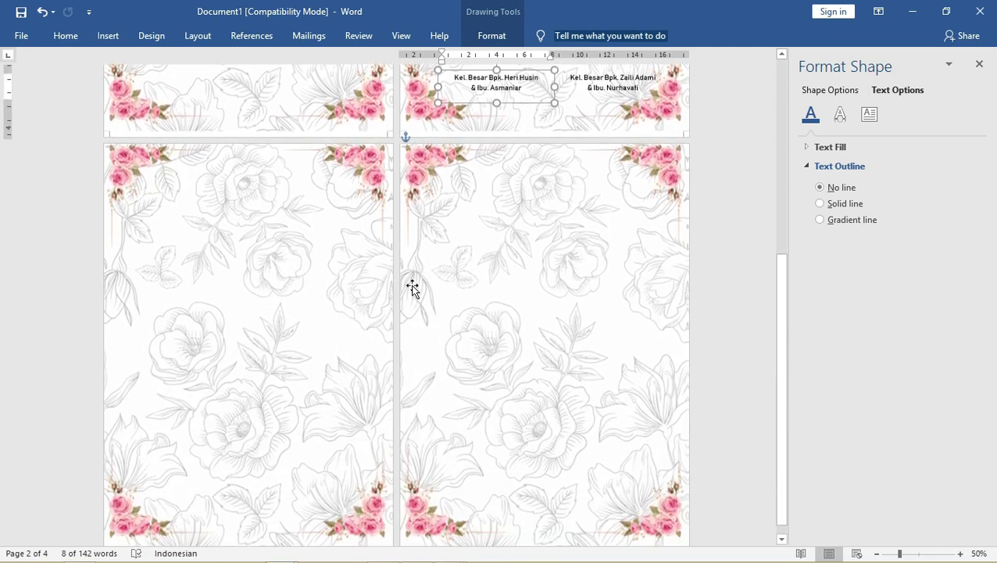
pyautogui.keyDown('ctrl'); pyautogui.scroll(-3, 413, 290); pyautogui.keyUp('ctrl')
pyautogui.keyDown('ctrl'); pyautogui.scroll(-2, 403, 288); pyautogui.keyUp('ctrl')
pyautogui.keyDown('ctrl'); pyautogui.scroll(5, 401, 288); pyautogui.keyUp('ctrl')
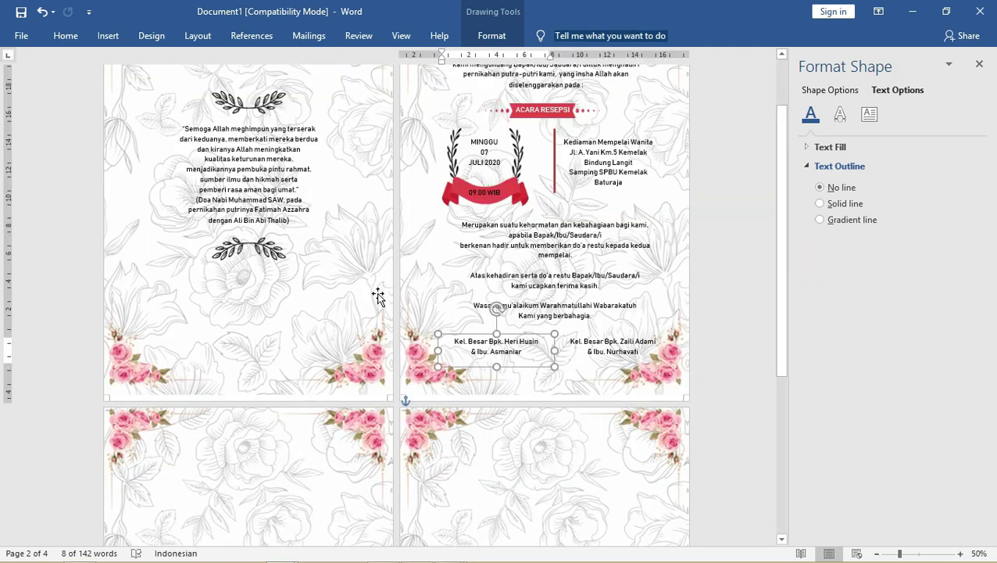
pyautogui.keyDown('ctrl'); pyautogui.scroll(-2, 392, 289); pyautogui.keyUp('ctrl')
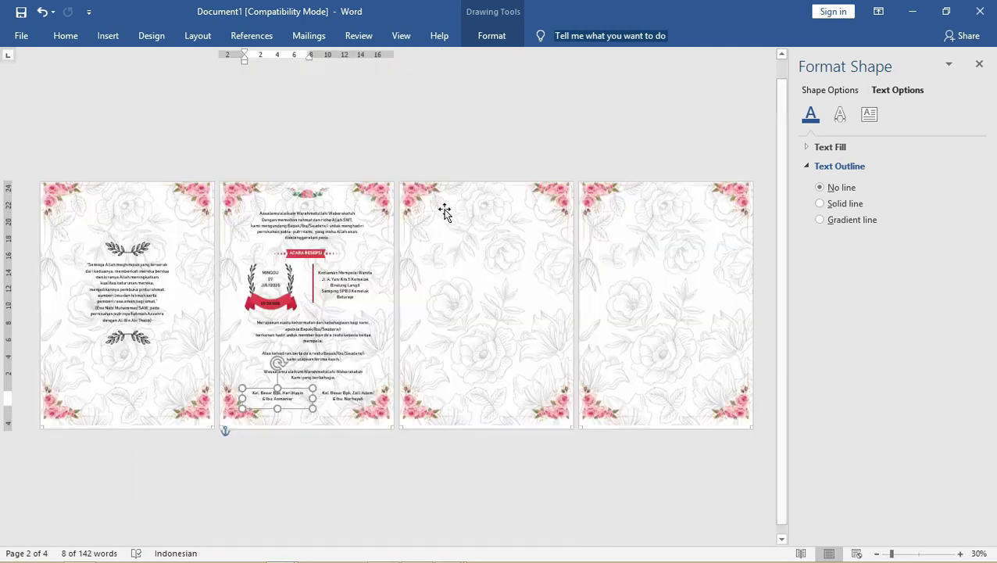
pyautogui.click(320, 256)
pyautogui.click(485, 227)
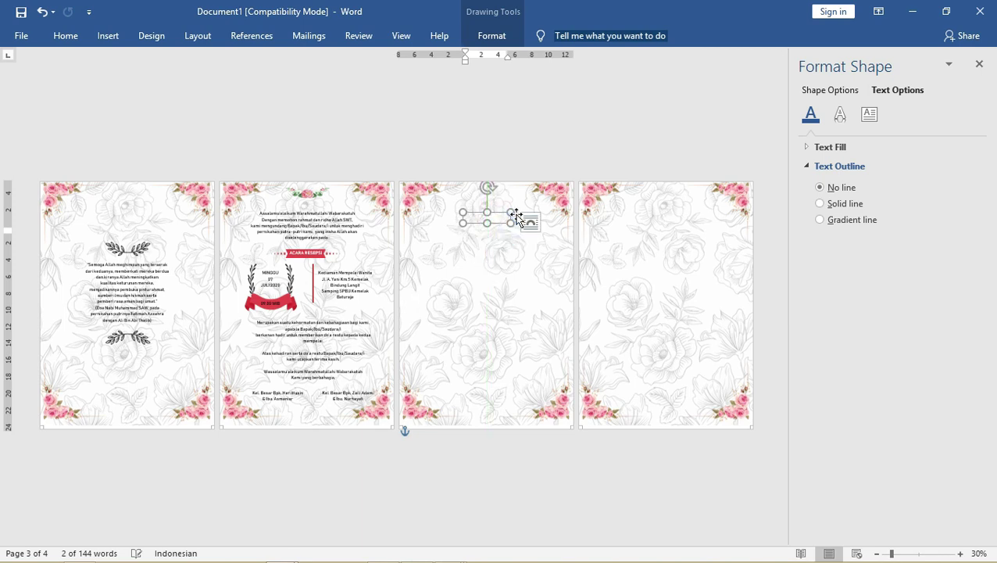
pyautogui.click(492, 226)
pyautogui.click(480, 236)
# Set the heading's font colour to Automatic black
pyautogui.click(65, 36)
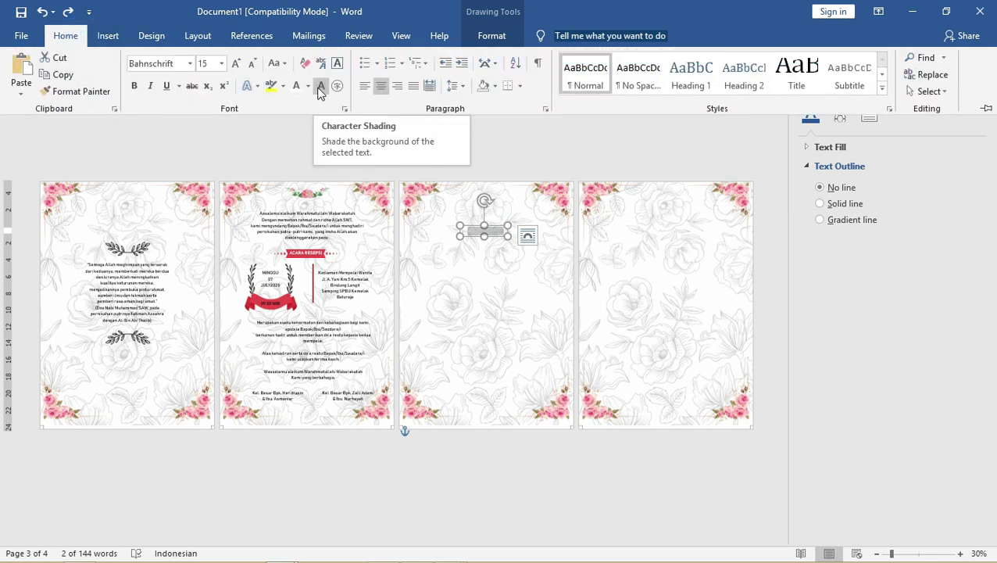
pyautogui.click(308, 86)
pyautogui.click(297, 103)
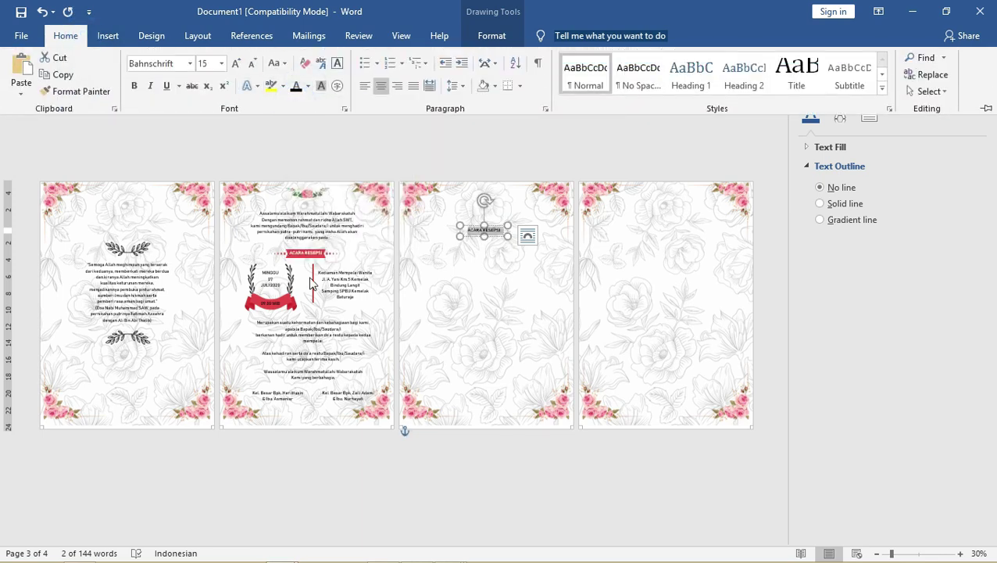
# Copy the leaf ornament from page 1
pyautogui.click(280, 297)
pyautogui.click(292, 306)
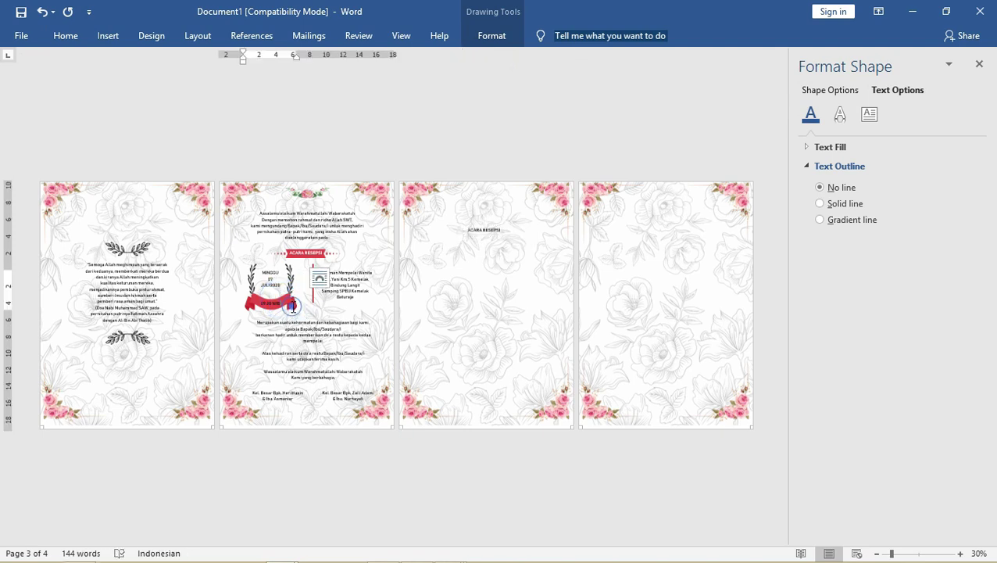
pyautogui.click(145, 248)
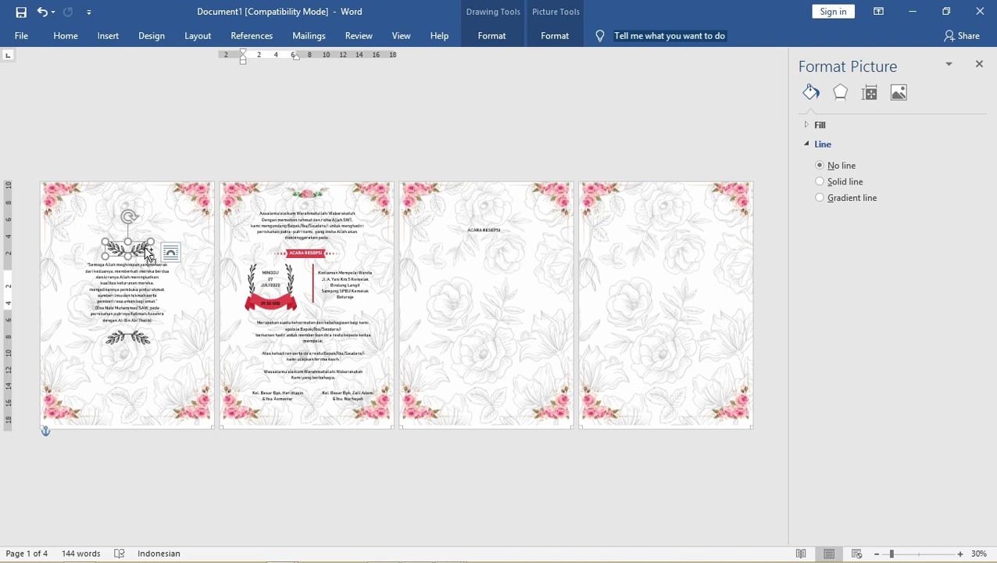
# Paste the leaf ornament onto page 3 below the ACARA RESEPSI heading
pyautogui.click(501, 268)
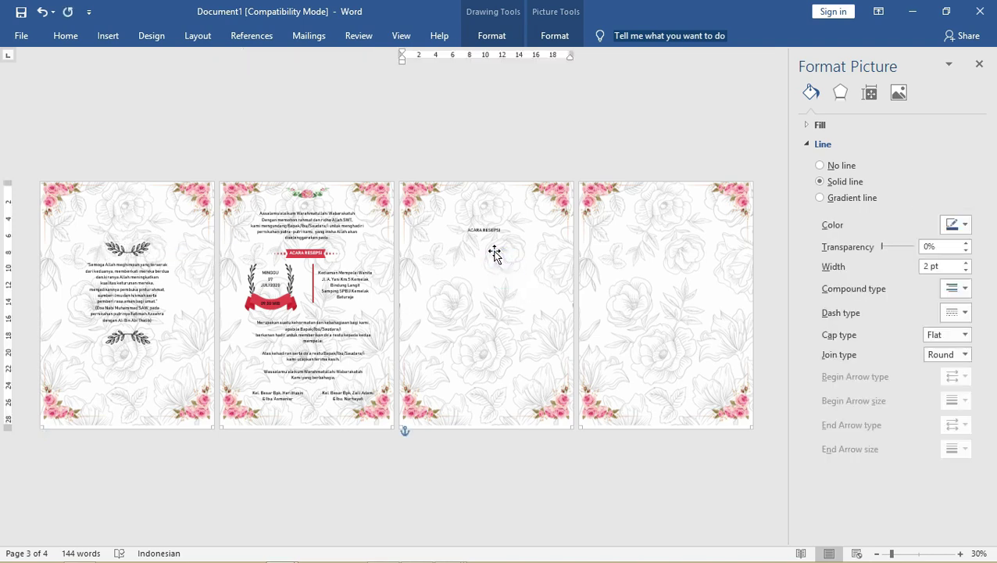
pyautogui.hotkey('ctrl', 'v')
pyautogui.moveTo(429, 188); pyautogui.dragTo(491, 255)
pyautogui.scroll(1, 483, 260)
pyautogui.scroll(2, 483, 260)
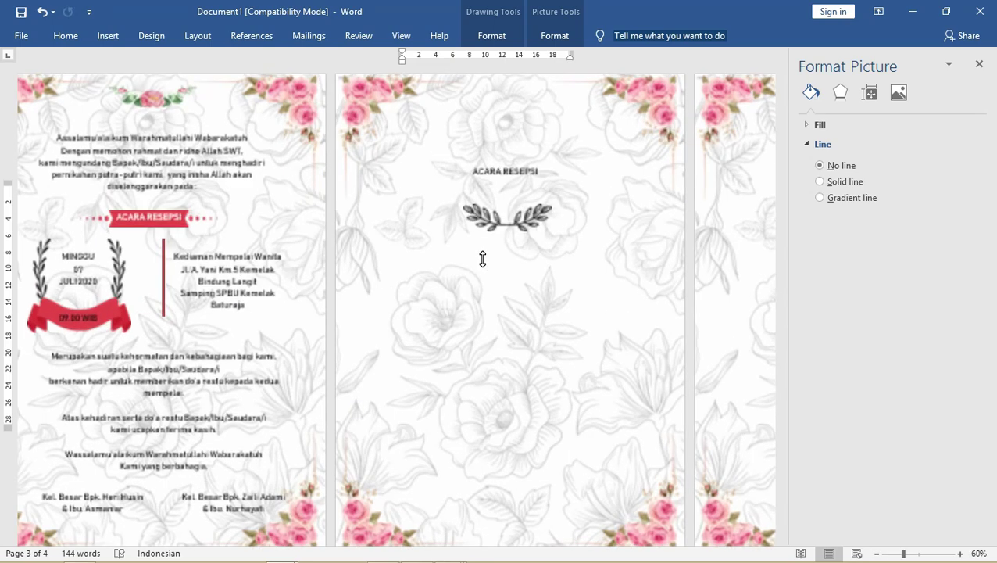
pyautogui.scroll(1, 483, 260)
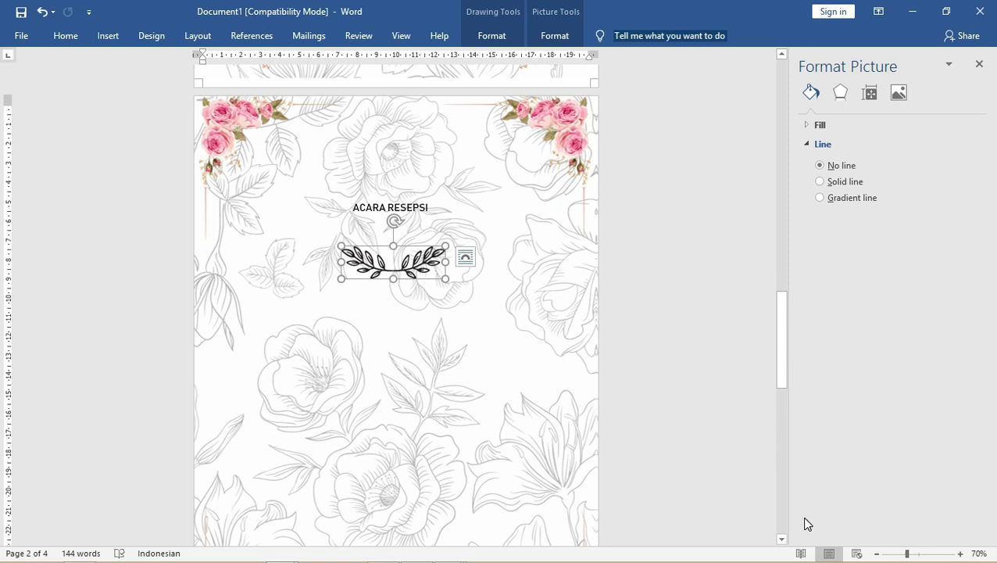
# In Notepad, select the Belakang Hal 1 passage from Maha Suci Allah SWT to 14.00 WIB, then return to Word
pyautogui.hotkey('alt', 'Tab')
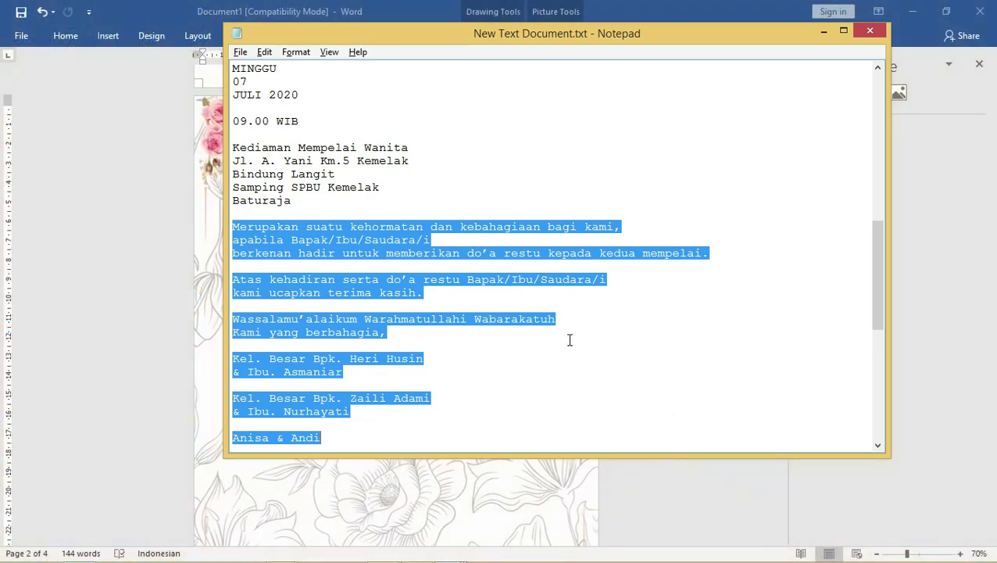
pyautogui.click(510, 214)
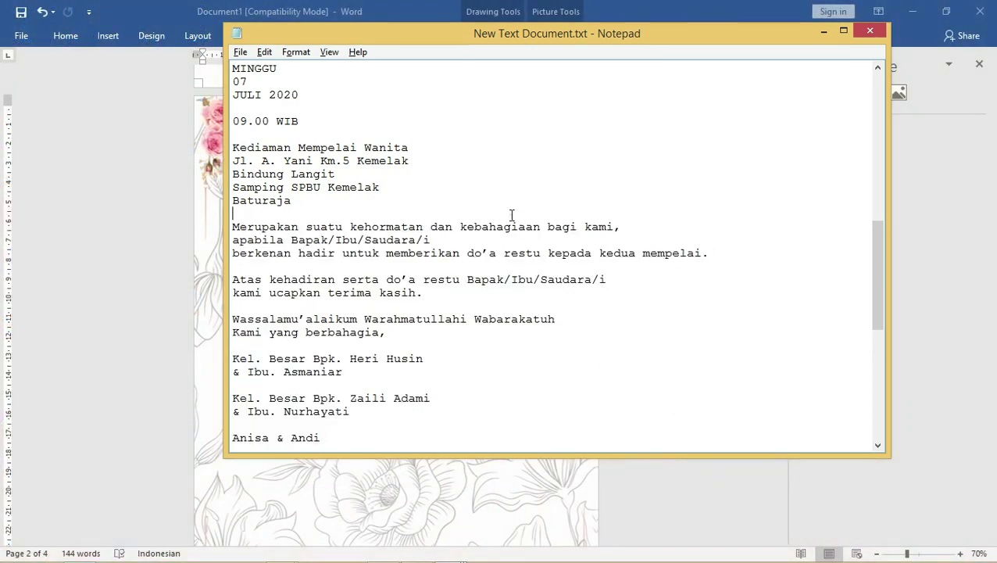
pyautogui.scroll(1, 409, 187)
pyautogui.scroll(4, 409, 187)
pyautogui.scroll(7, 409, 188)
pyautogui.scroll(5, 408, 188)
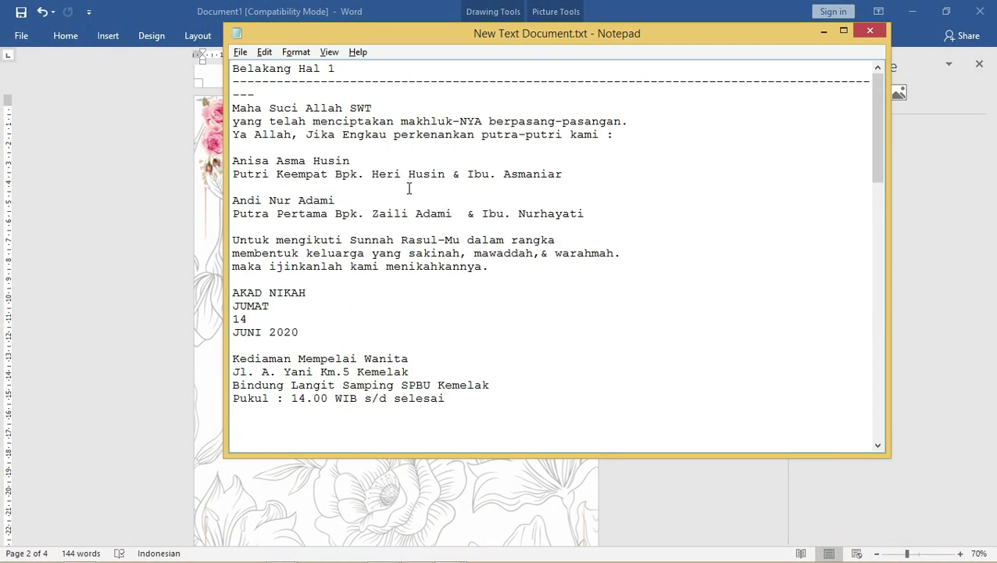
pyautogui.moveTo(242, 116); pyautogui.dragTo(491, 398)
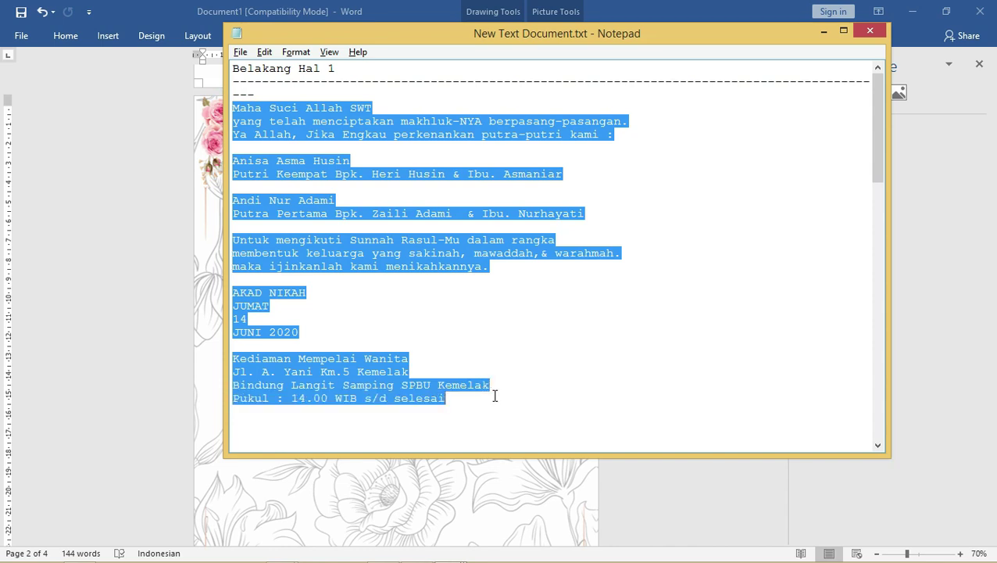
pyautogui.hotkey('alt', 'Tab')
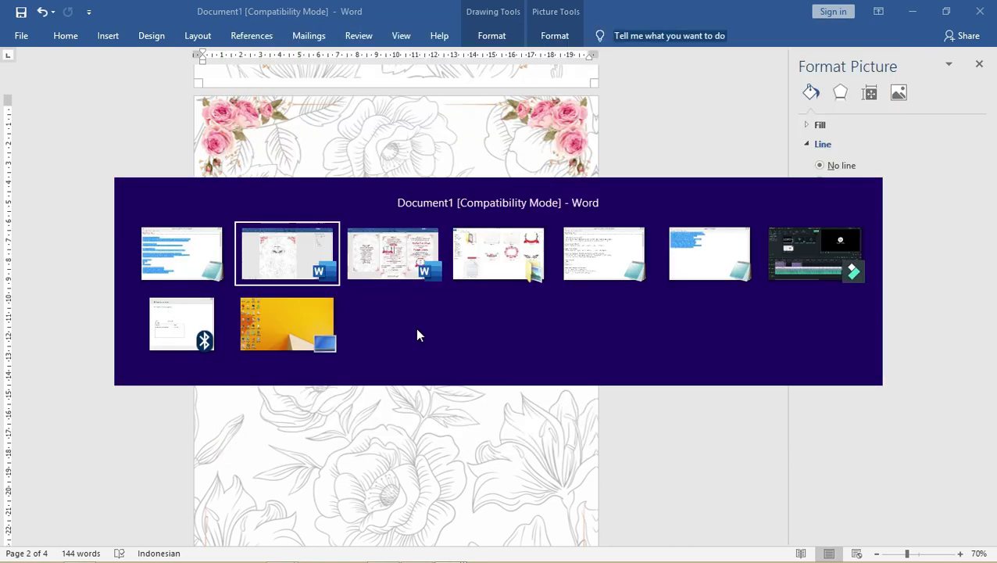
# Copy the ACARA RESEPSI box below the ornament and paste the blessing text into it
pyautogui.click(417, 206)
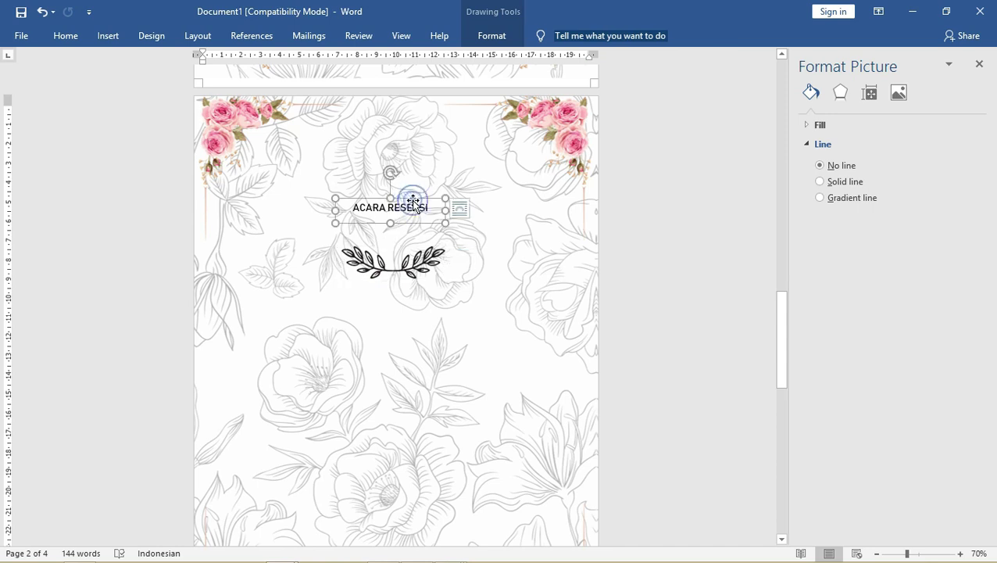
pyautogui.moveTo(417, 207); pyautogui.dragTo(414, 346)
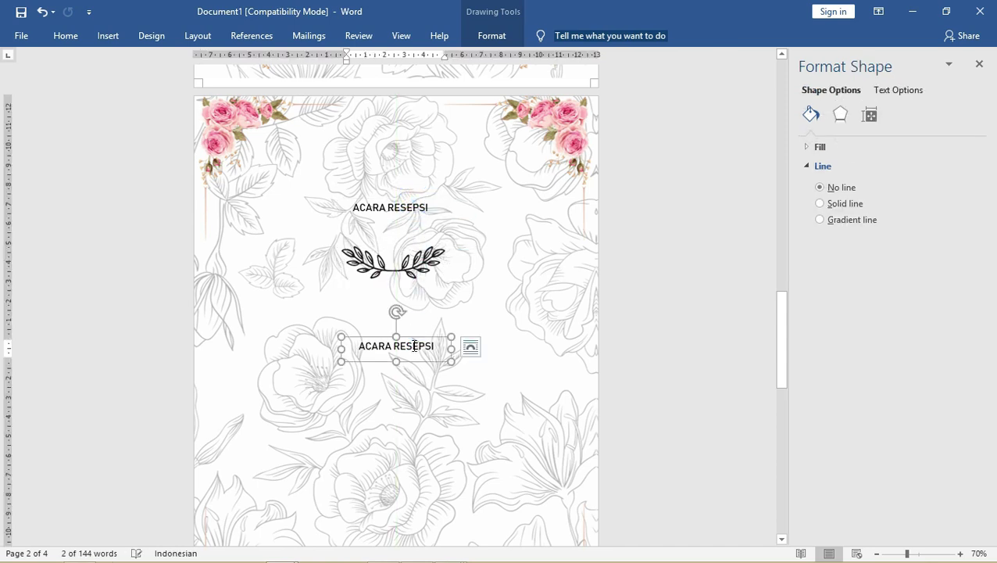
pyautogui.tripleClick(414, 346)
pyautogui.hotkey('ctrl', 'v')
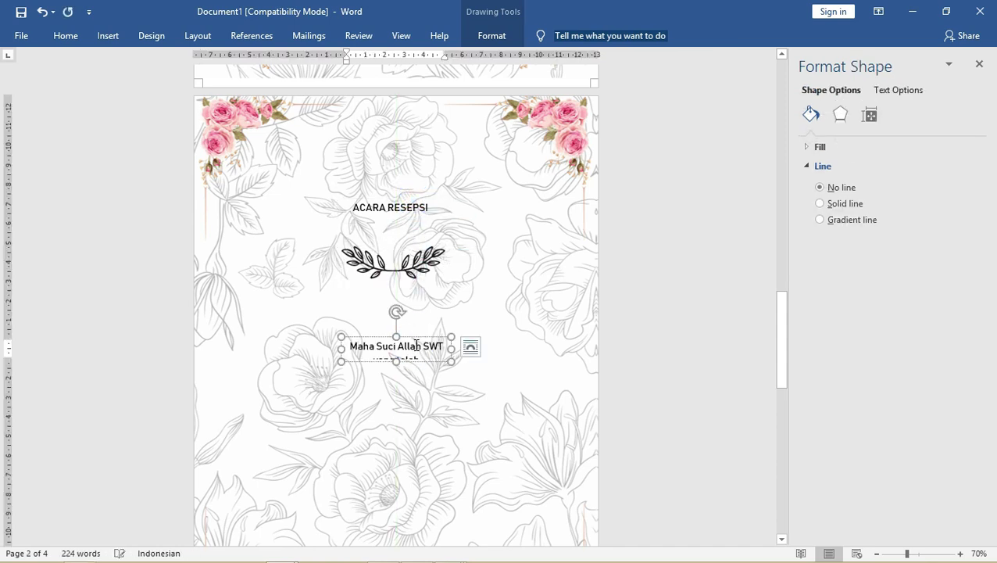
# Enlarge the blessing text box and move the leaf ornament below the Nurhayati line
pyautogui.moveTo(397, 361); pyautogui.dragTo(397, 515)
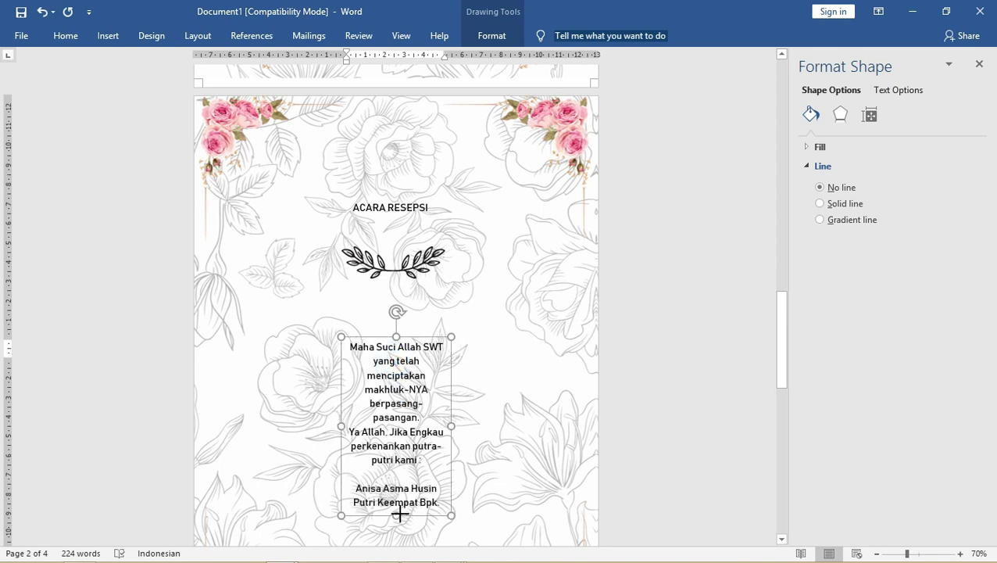
pyautogui.moveTo(455, 426); pyautogui.dragTo(559, 426)
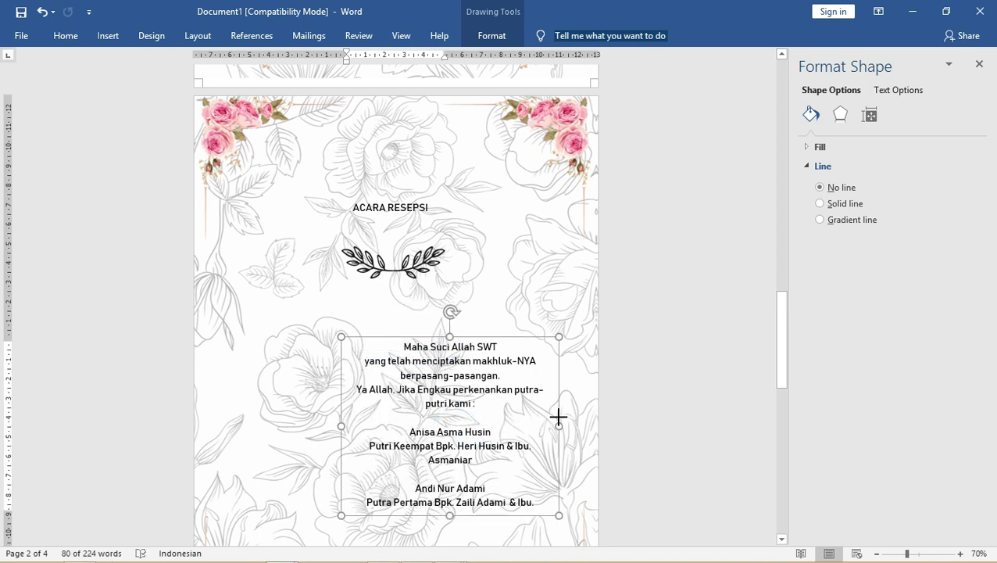
pyautogui.moveTo(516, 340); pyautogui.dragTo(473, 303)
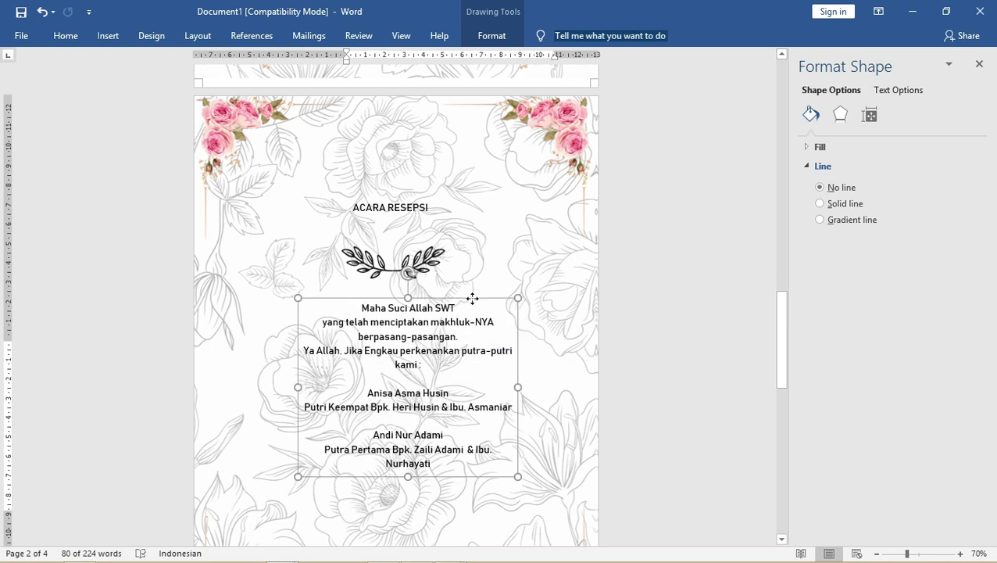
pyautogui.click(433, 259)
pyautogui.moveTo(432, 260); pyautogui.dragTo(443, 493)
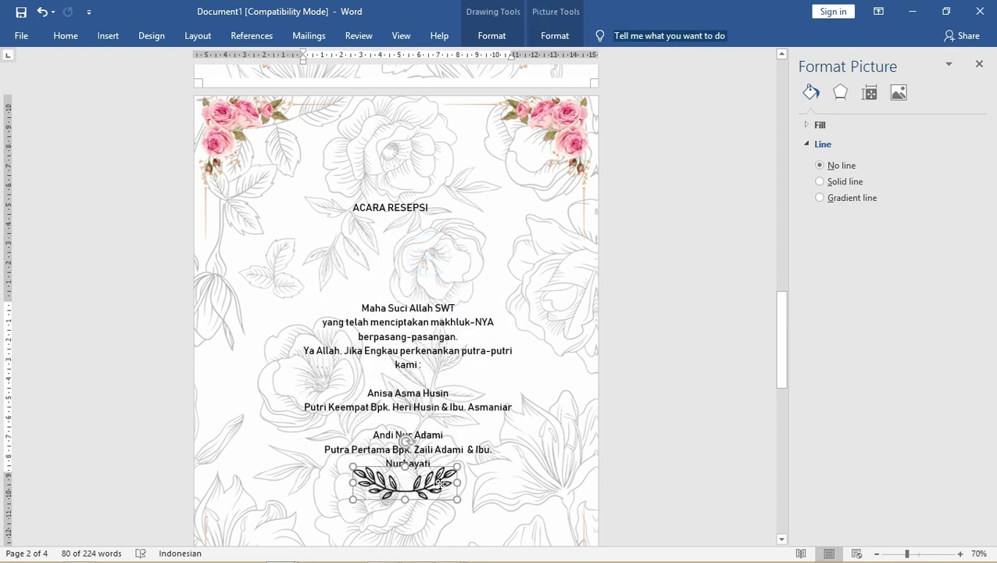
pyautogui.click(444, 352)
pyautogui.moveTo(442, 300); pyautogui.dragTo(431, 220)
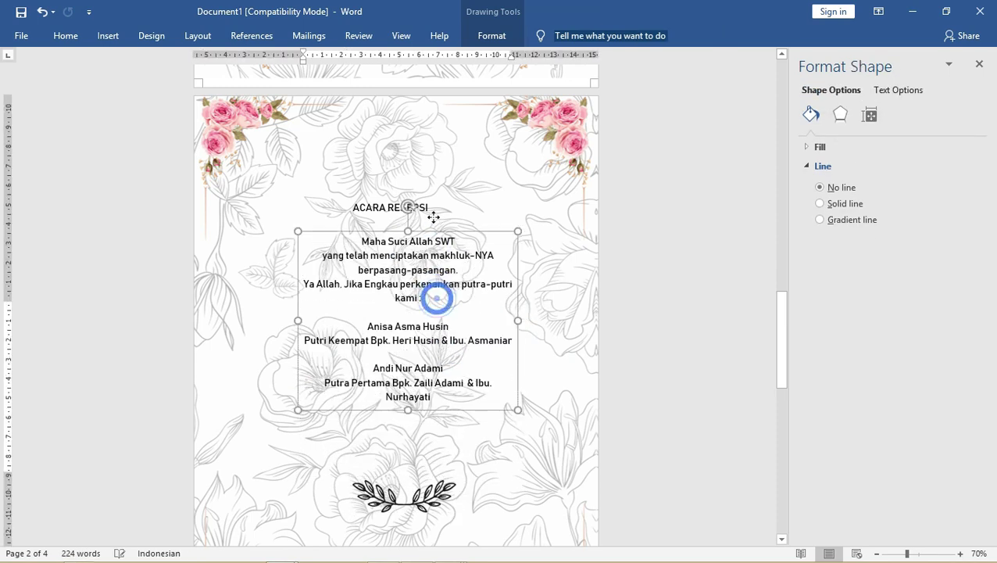
# Reposition the blessing box near the page top, widening and lengthening it to show the AKAD NIKAH lines
pyautogui.click(418, 255)
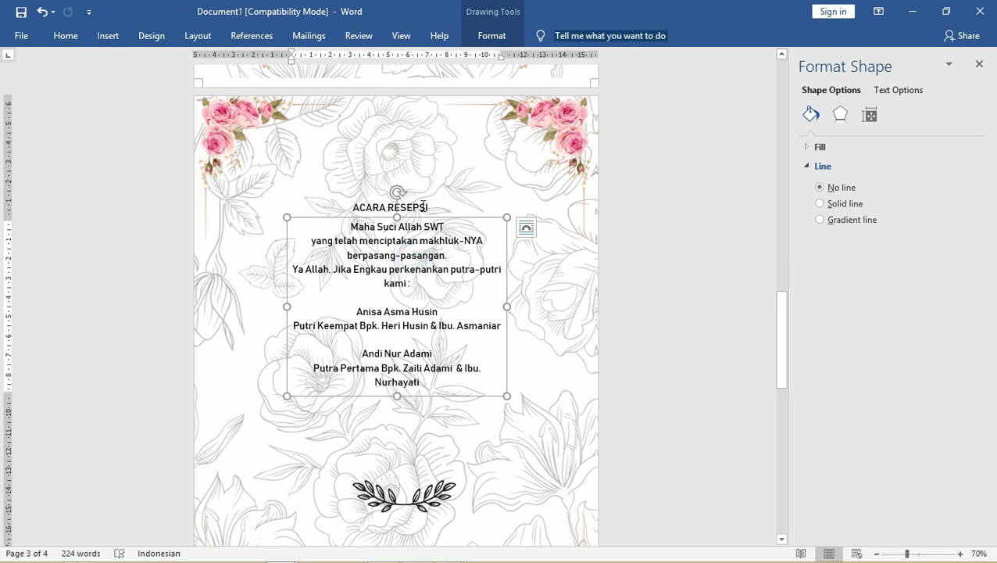
pyautogui.moveTo(423, 205); pyautogui.dragTo(336, 448)
pyautogui.click(419, 280)
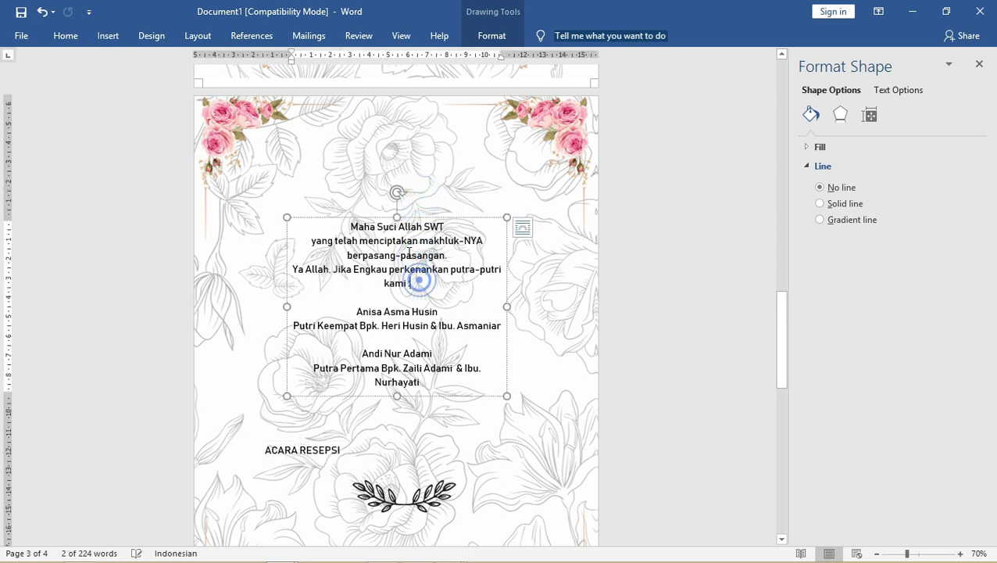
pyautogui.moveTo(419, 280); pyautogui.dragTo(417, 195)
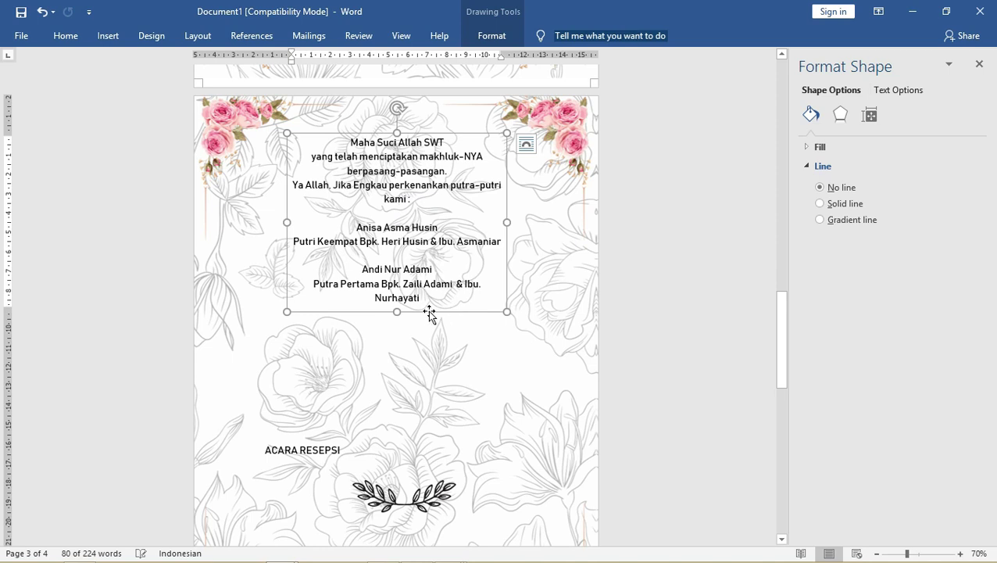
pyautogui.moveTo(398, 311); pyautogui.dragTo(397, 444)
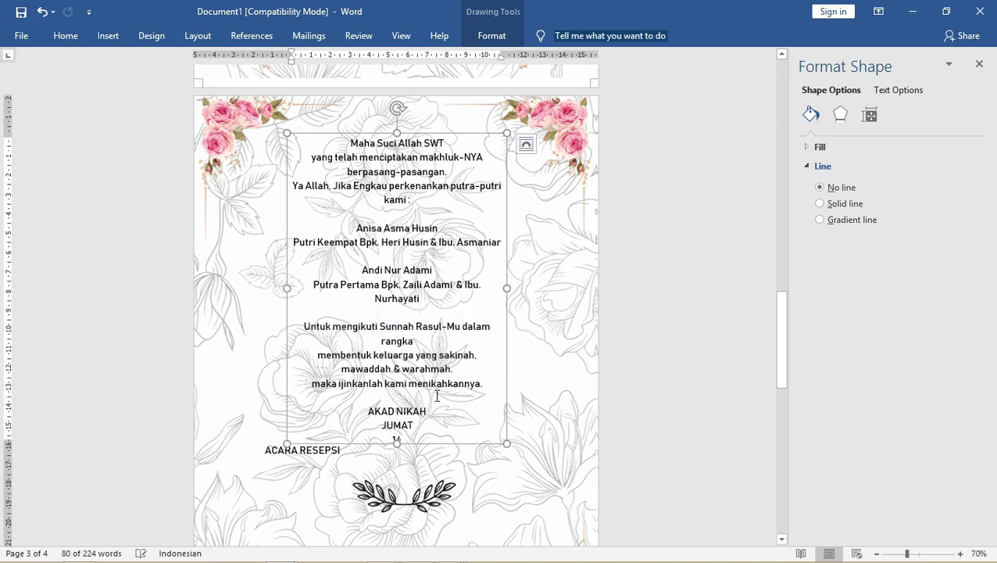
pyautogui.moveTo(509, 289); pyautogui.dragTo(577, 287)
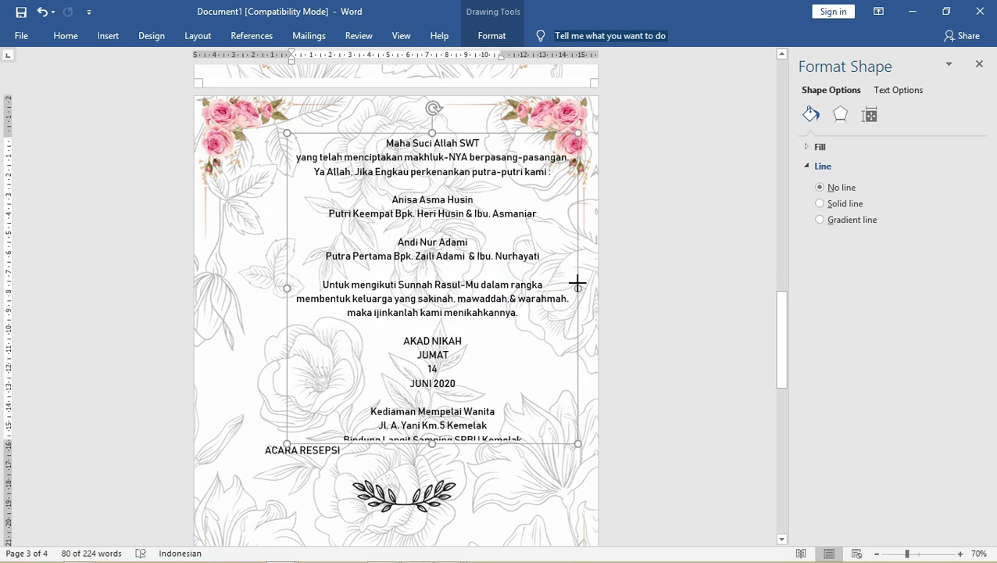
pyautogui.moveTo(497, 134); pyautogui.dragTo(447, 146)
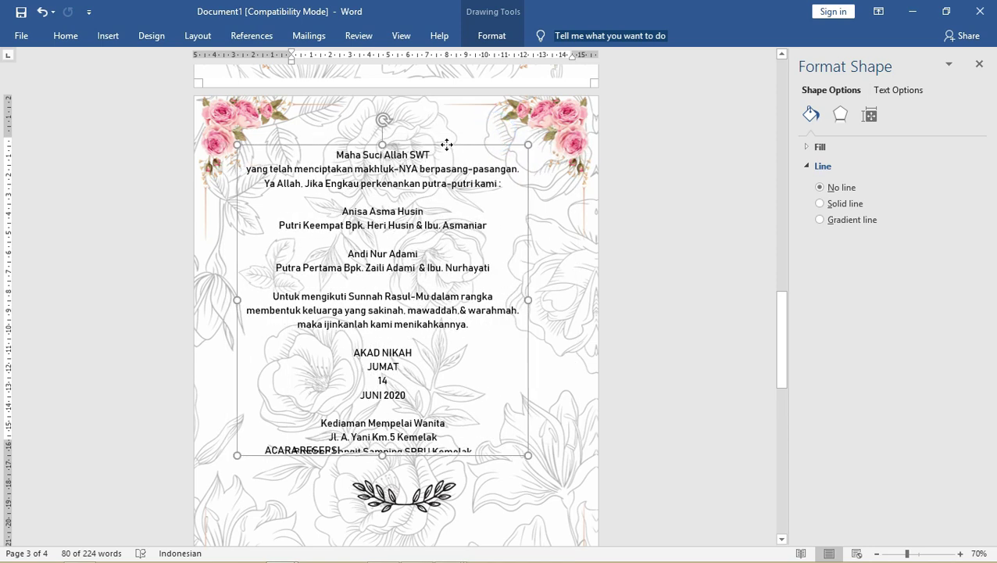
# Delete the ACARA RESEPSI heading box from page 3
pyautogui.click(397, 494)
pyautogui.click(291, 453)
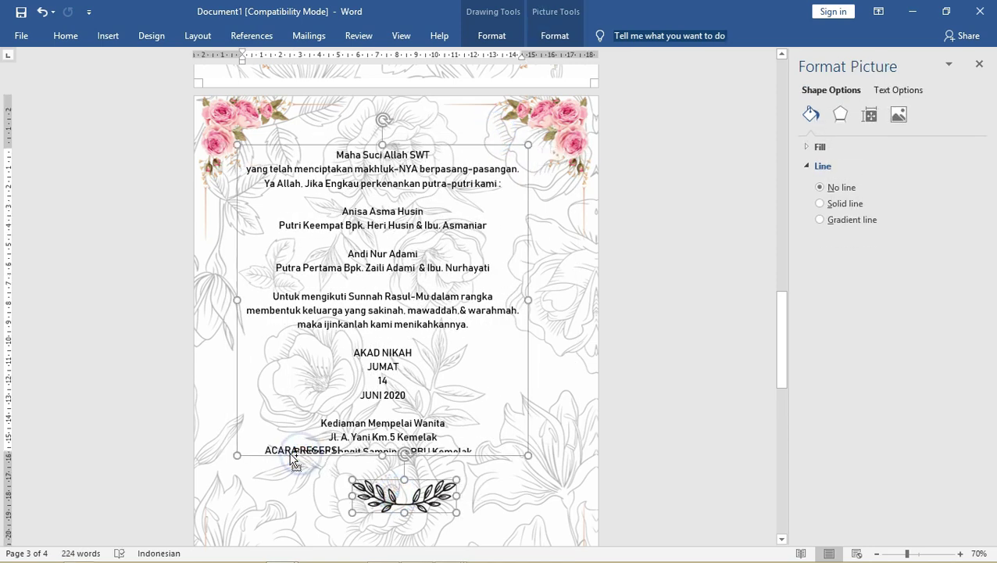
pyautogui.moveTo(302, 462); pyautogui.dragTo(390, 461)
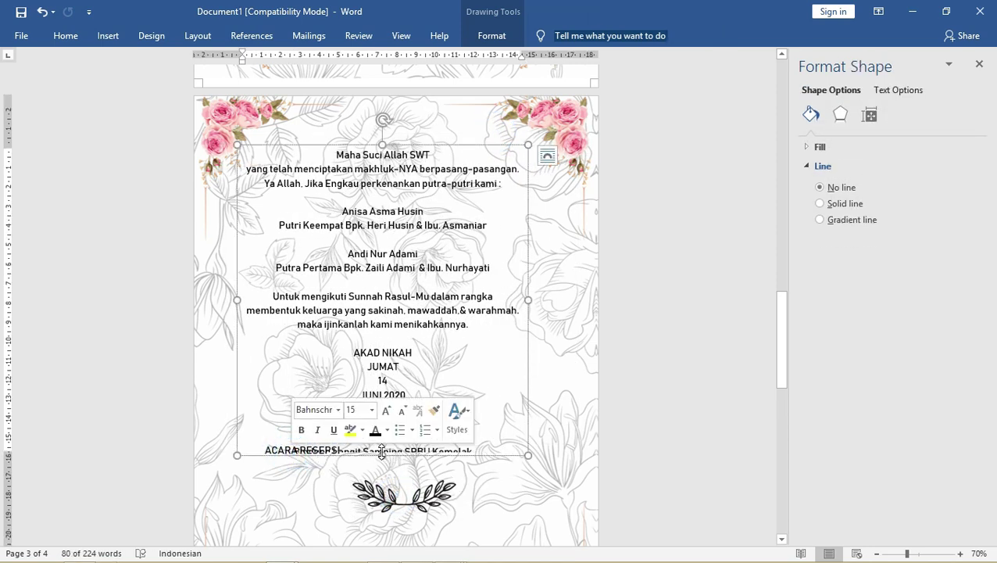
pyautogui.click(380, 452)
pyautogui.click(314, 446)
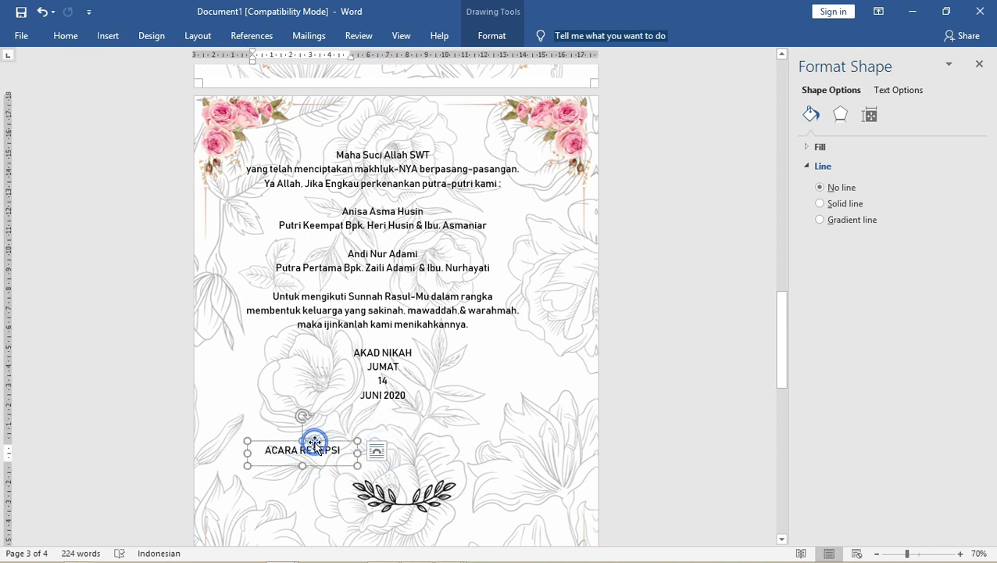
pyautogui.press('Delete')
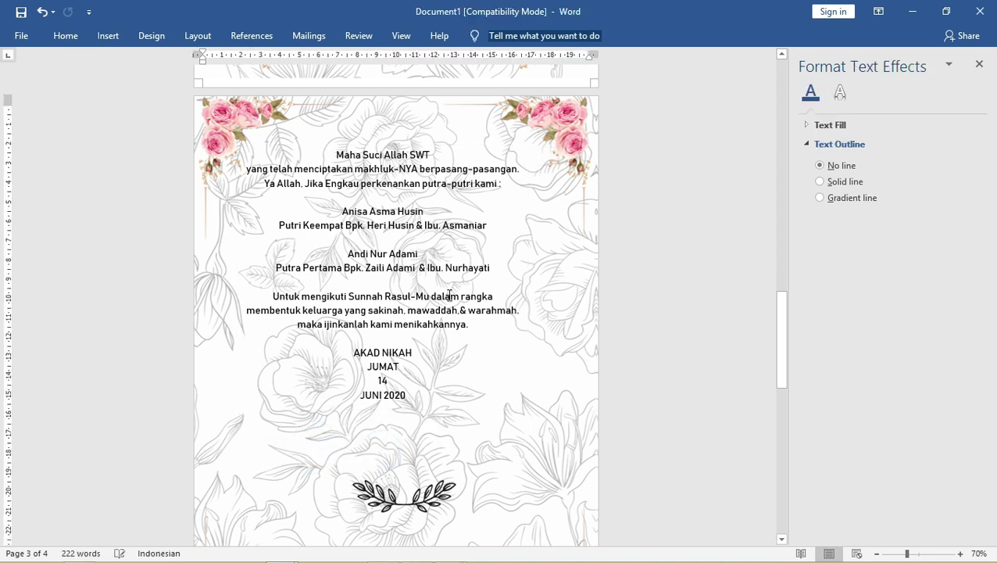
# Delete the AKAD NIKAH, date and venue lines and shrink the box to fit the remaining text
pyautogui.click(449, 290)
pyautogui.moveTo(383, 409); pyautogui.dragTo(382, 535)
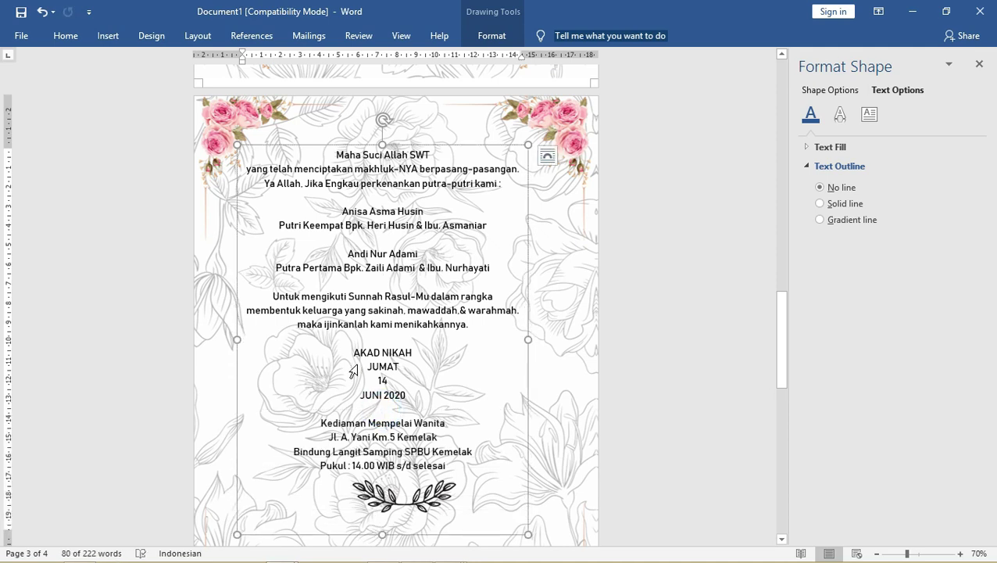
pyautogui.moveTo(353, 351); pyautogui.dragTo(464, 494)
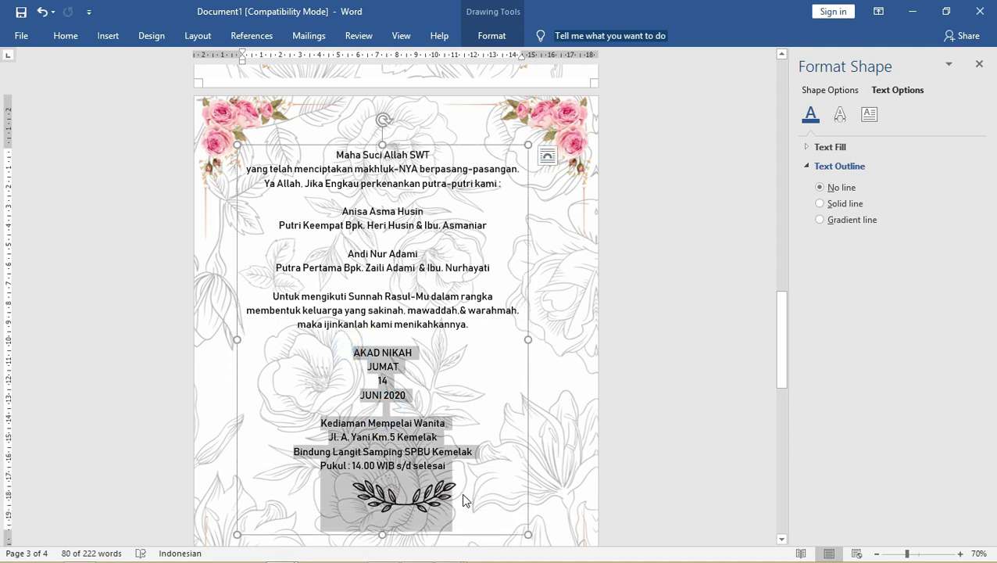
pyautogui.press('Delete')
pyautogui.moveTo(383, 534); pyautogui.dragTo(383, 339)
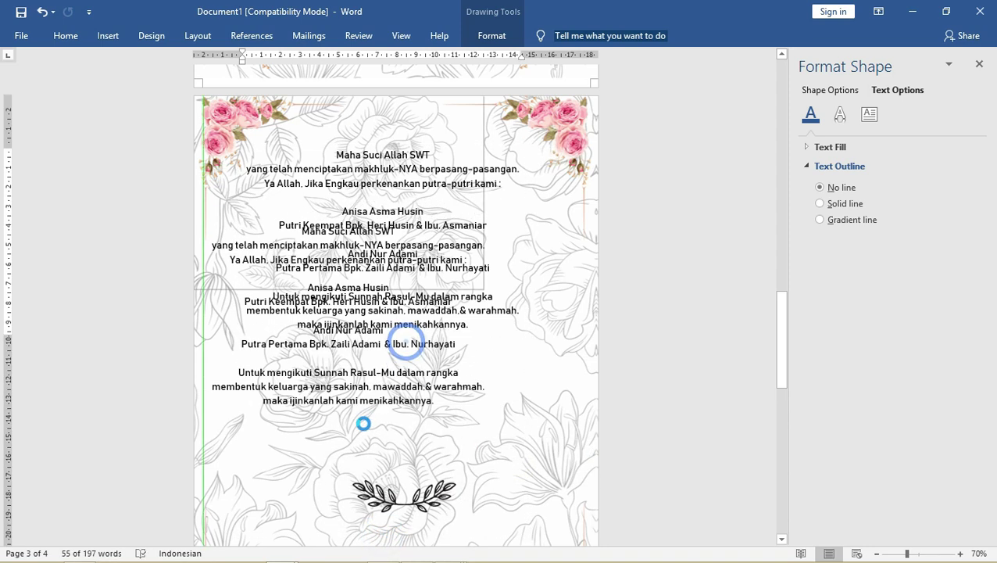
# Move the blessing text box to the lower half of page 3
pyautogui.scroll(2, 430, 357)
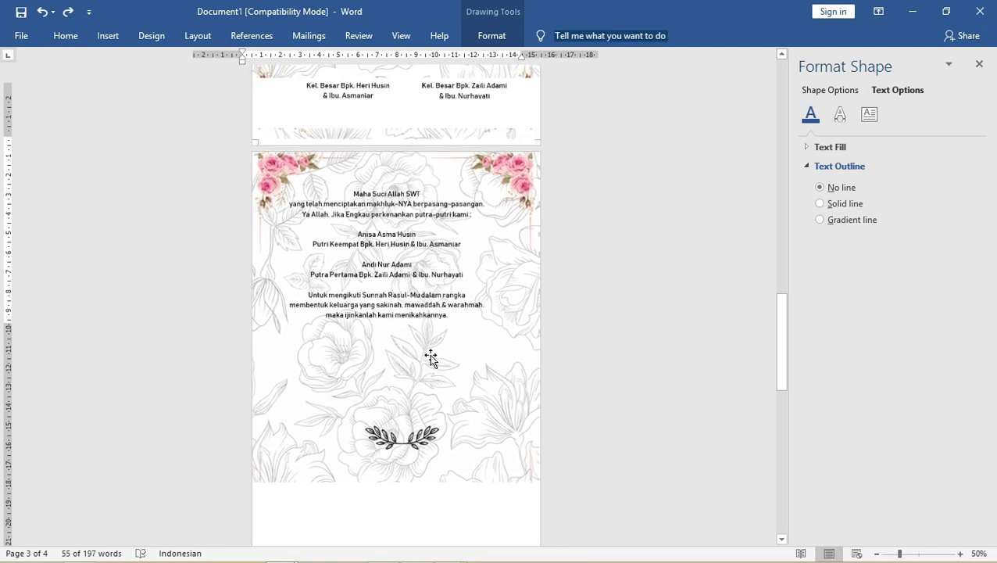
pyautogui.keyDown('ctrl'); pyautogui.scroll(-2, 430, 356); pyautogui.keyUp('ctrl')
pyautogui.keyDown('ctrl'); pyautogui.scroll(-2, 321, 414); pyautogui.keyUp('ctrl')
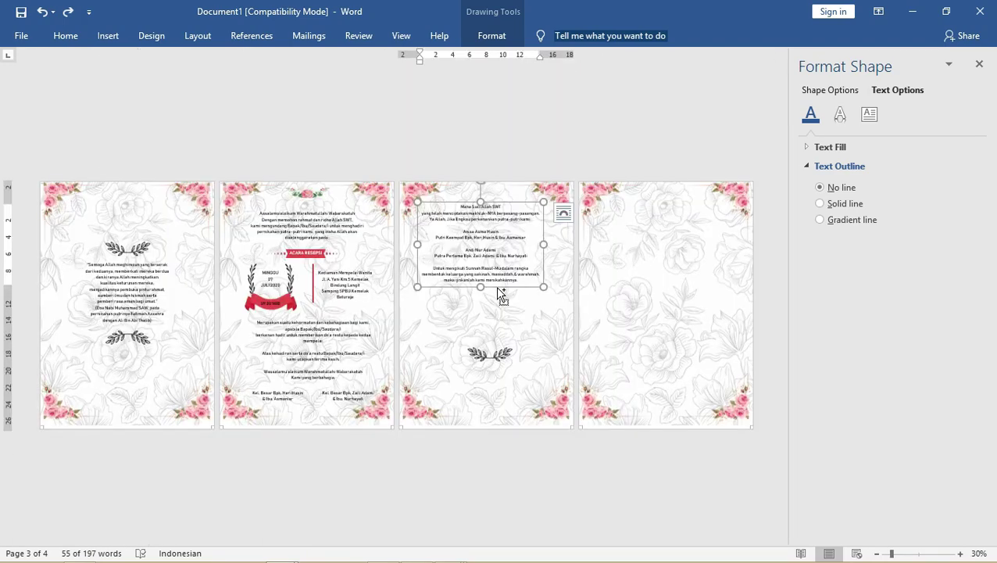
pyautogui.moveTo(501, 295); pyautogui.dragTo(509, 427)
# Move the lower blessing text box up to the top of page 3
pyautogui.click(483, 256)
pyautogui.keyDown('ctrl'); pyautogui.scroll(6, 483, 256); pyautogui.keyUp('ctrl')
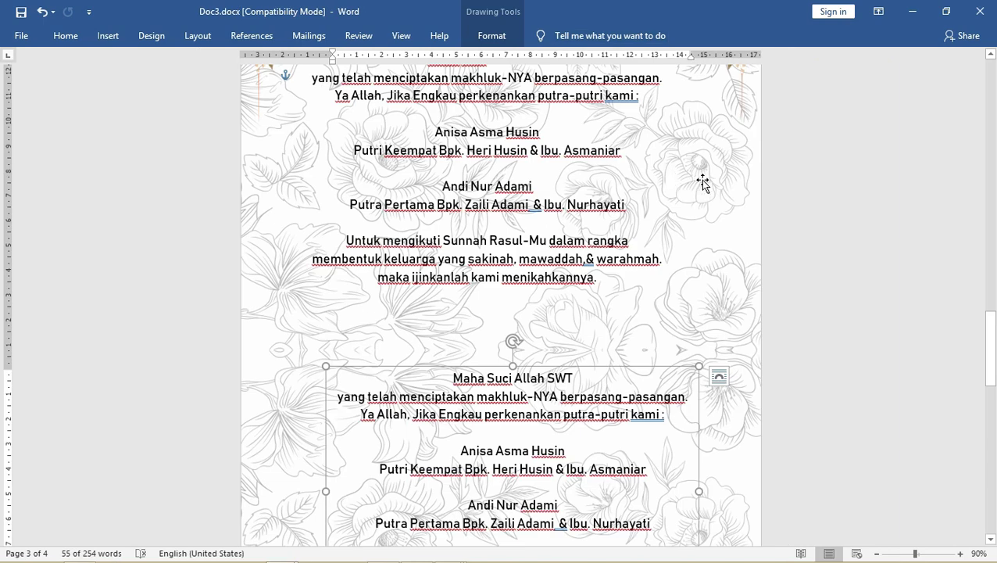
pyautogui.click(501, 197)
pyautogui.keyDown('ctrl'); pyautogui.scroll(-3, 504, 211); pyautogui.keyUp('ctrl')
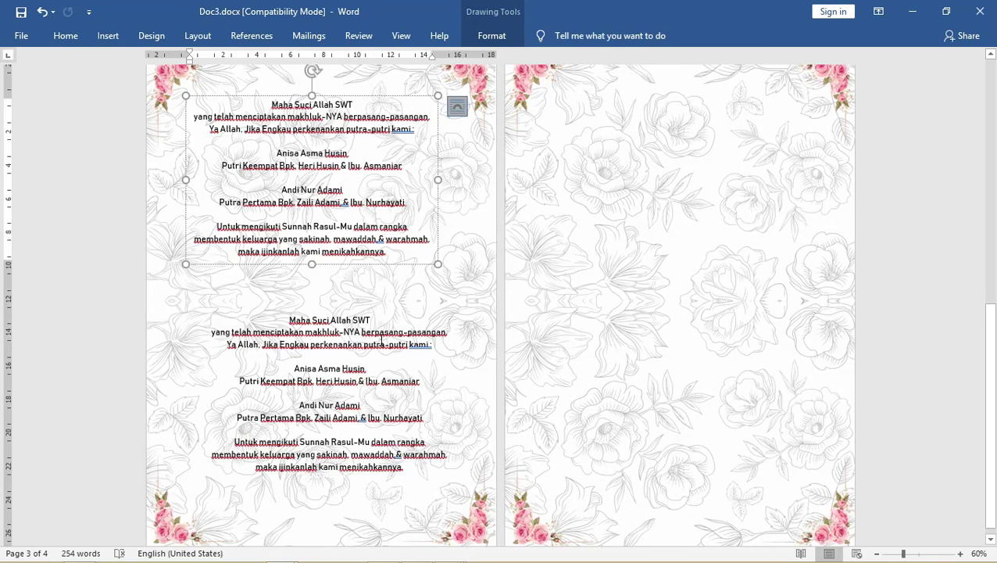
pyautogui.click(376, 315)
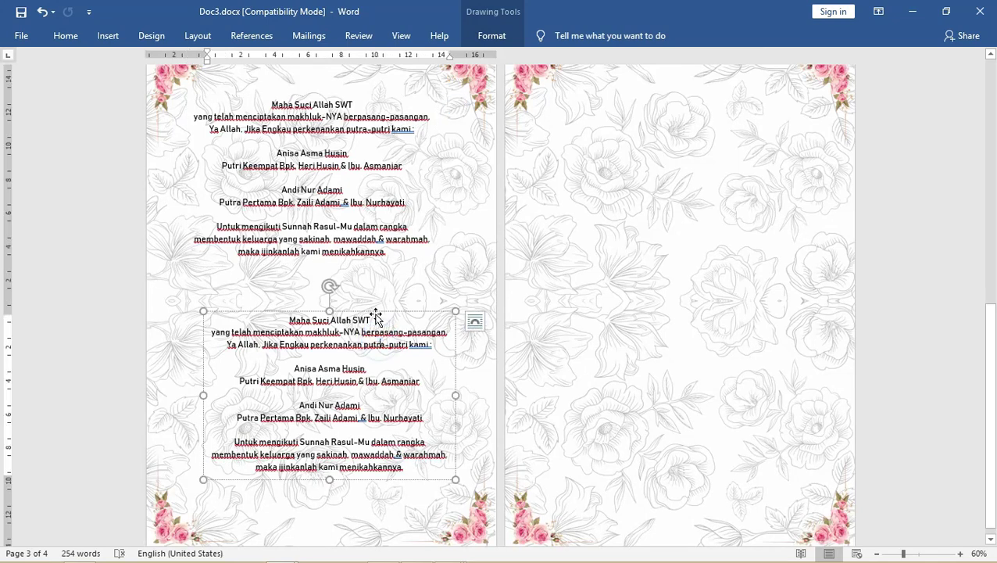
pyautogui.moveTo(376, 315); pyautogui.dragTo(351, 251)
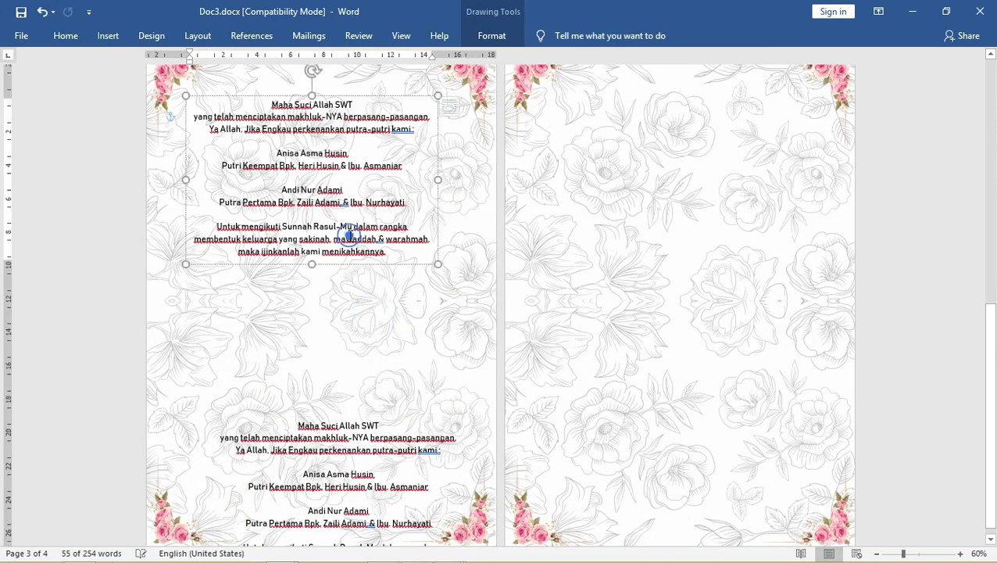
# Nudge the box slightly down and right, then select the bride's name line
pyautogui.hotkey('ctrl', 'a')
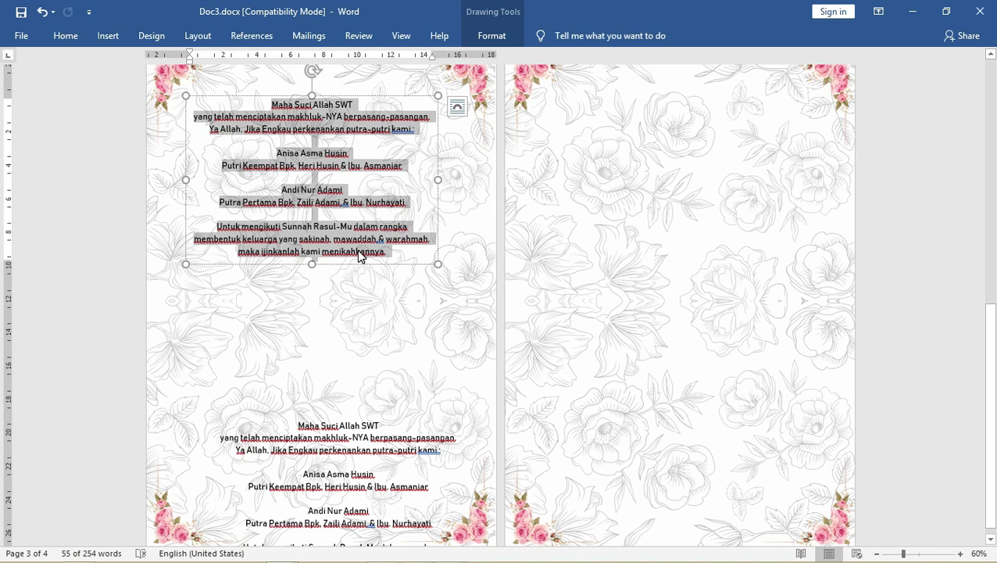
pyautogui.moveTo(345, 269); pyautogui.dragTo(367, 342)
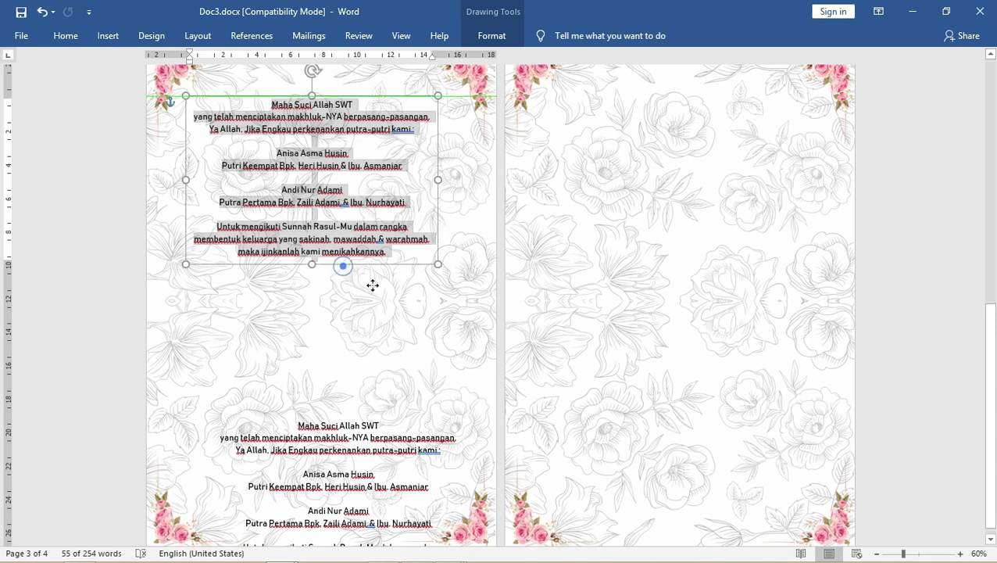
pyautogui.click(349, 253)
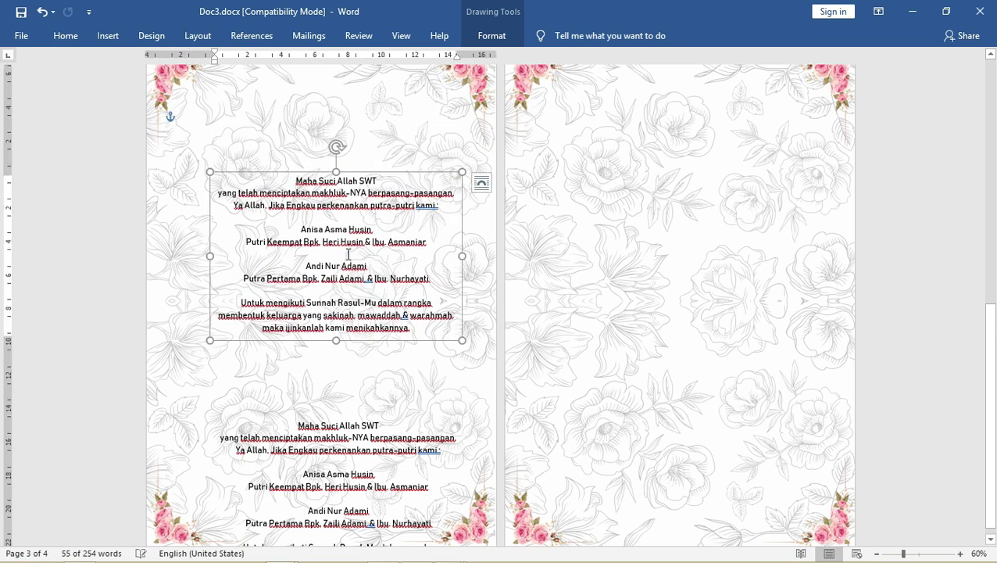
pyautogui.tripleClick(344, 229)
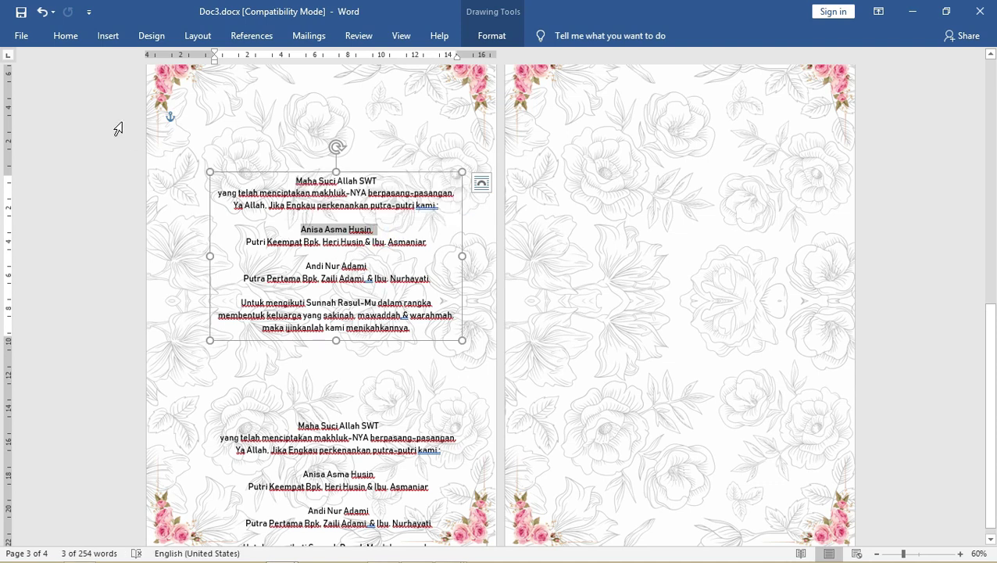
# Format the bride's name in Adine Kirnberg script, size 48, red
pyautogui.click(68, 36)
pyautogui.click(177, 64)
pyautogui.write('Adine Kimberg')
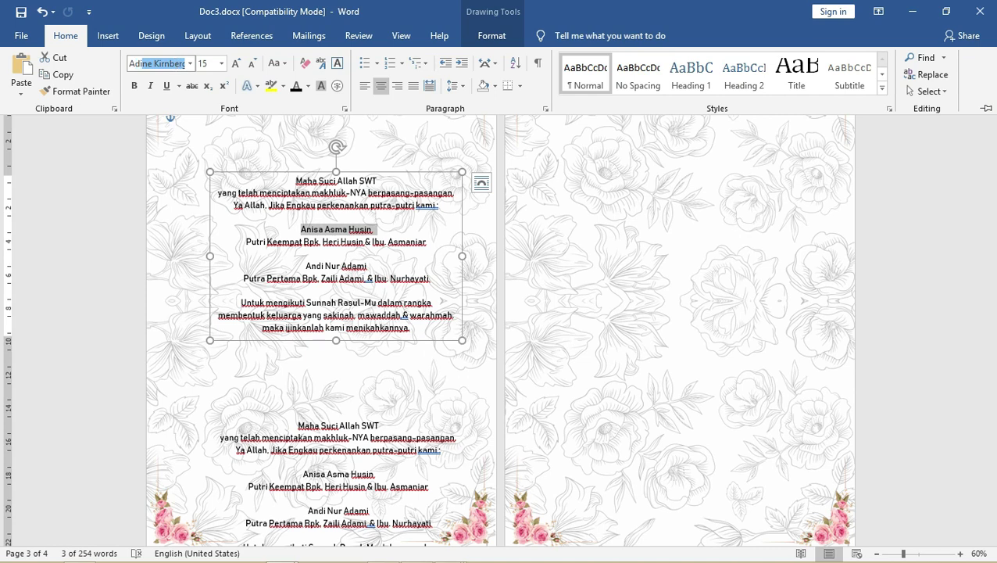
pyautogui.press('Return')
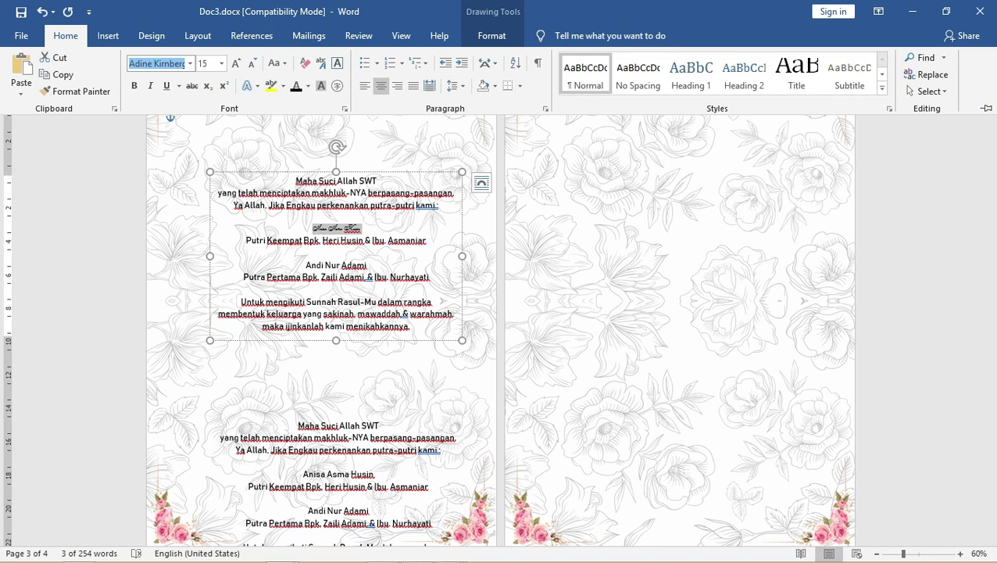
pyautogui.click(222, 64)
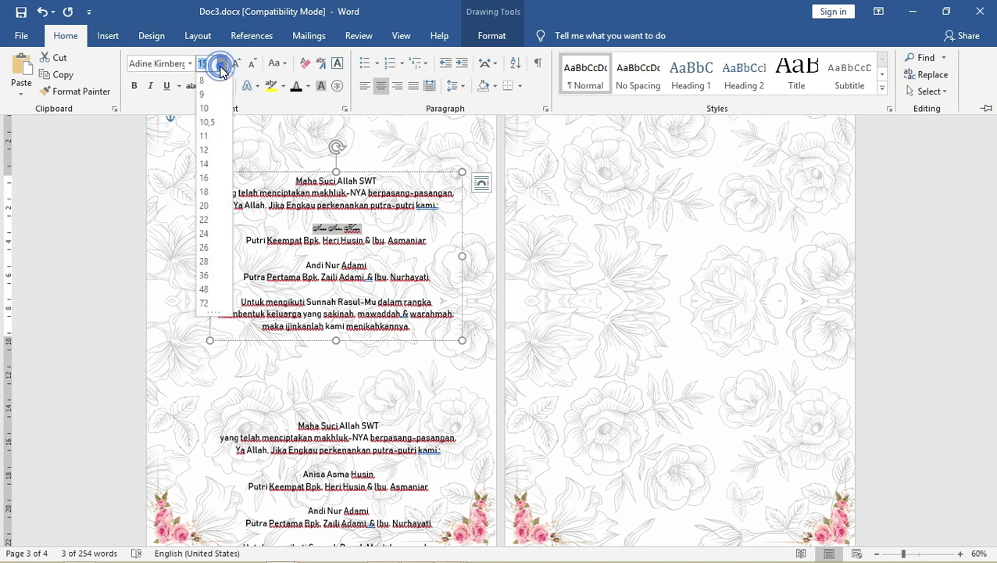
pyautogui.click(208, 290)
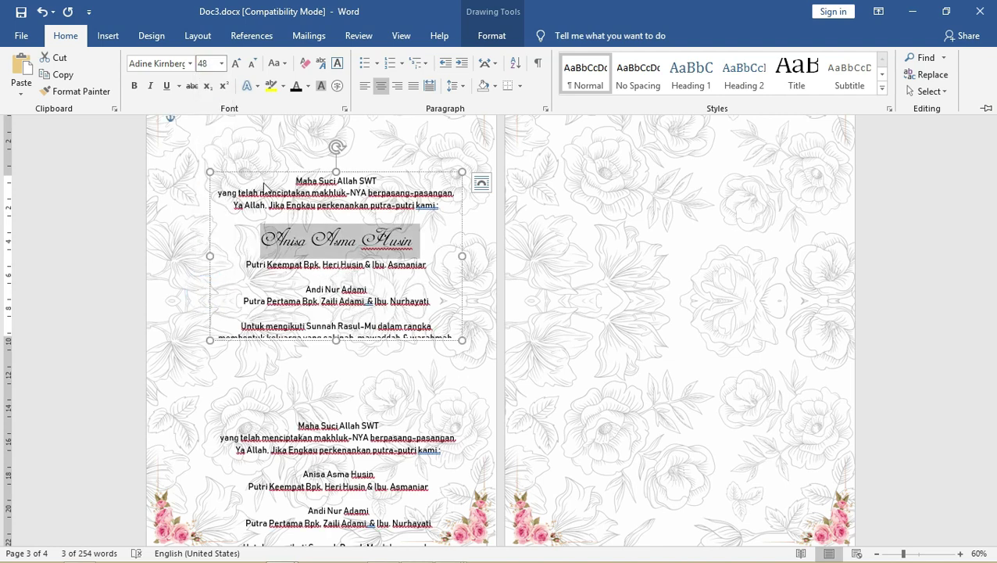
pyautogui.click(308, 86)
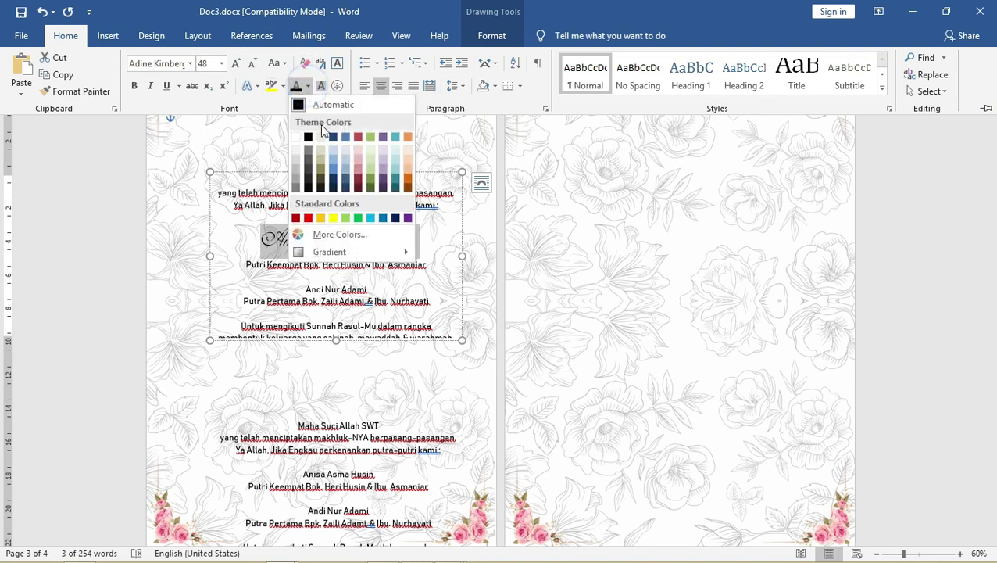
pyautogui.click(308, 218)
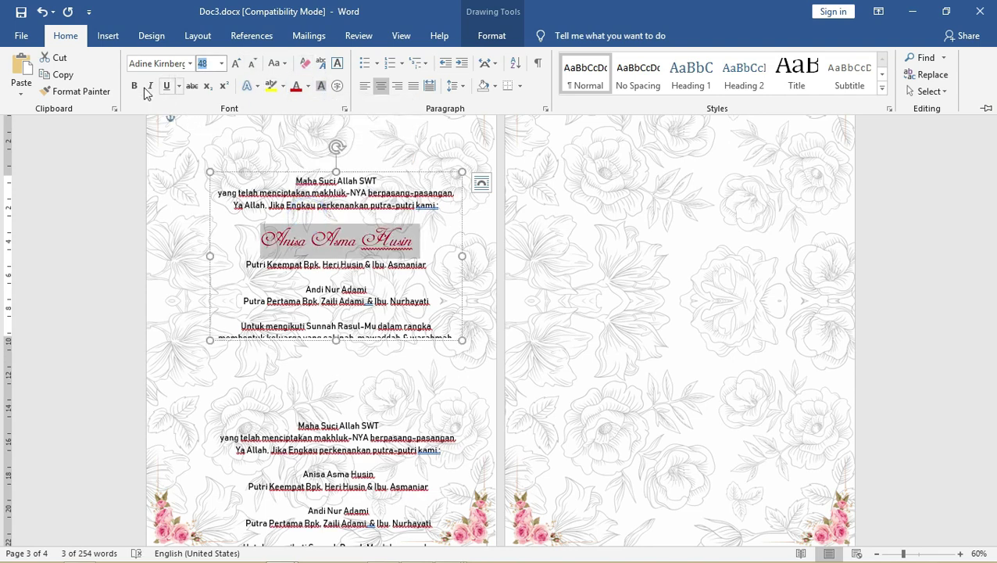
# Copy the bride's name styling onto the groom's name with Format Painter
pyautogui.hotkey('ctrl', 'F1')
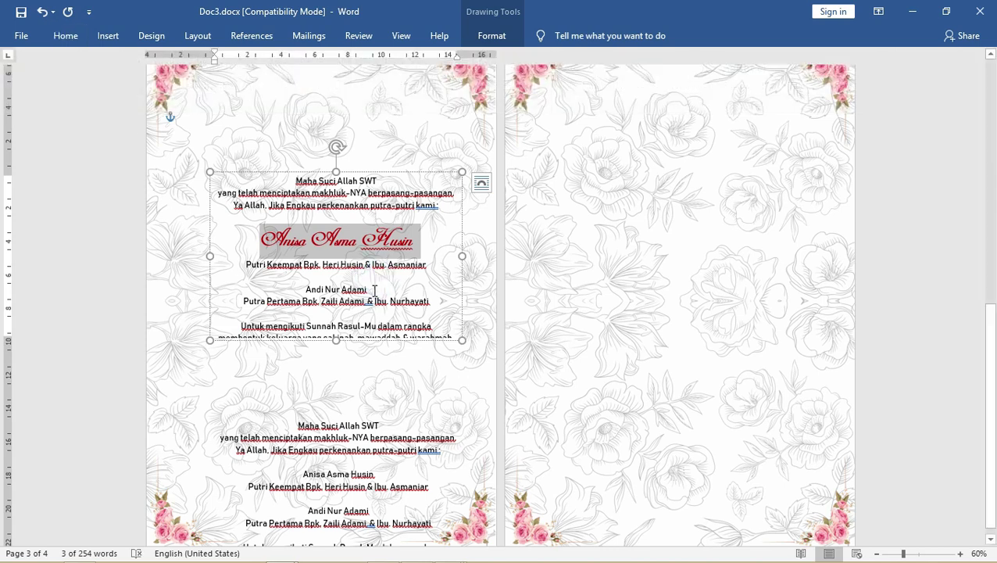
pyautogui.tripleClick(375, 290)
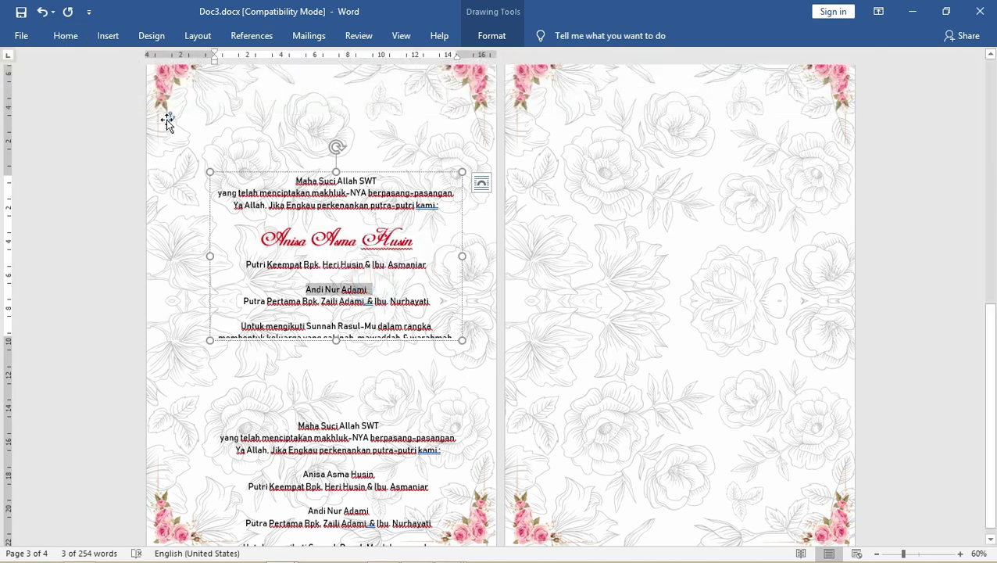
pyautogui.click(71, 36)
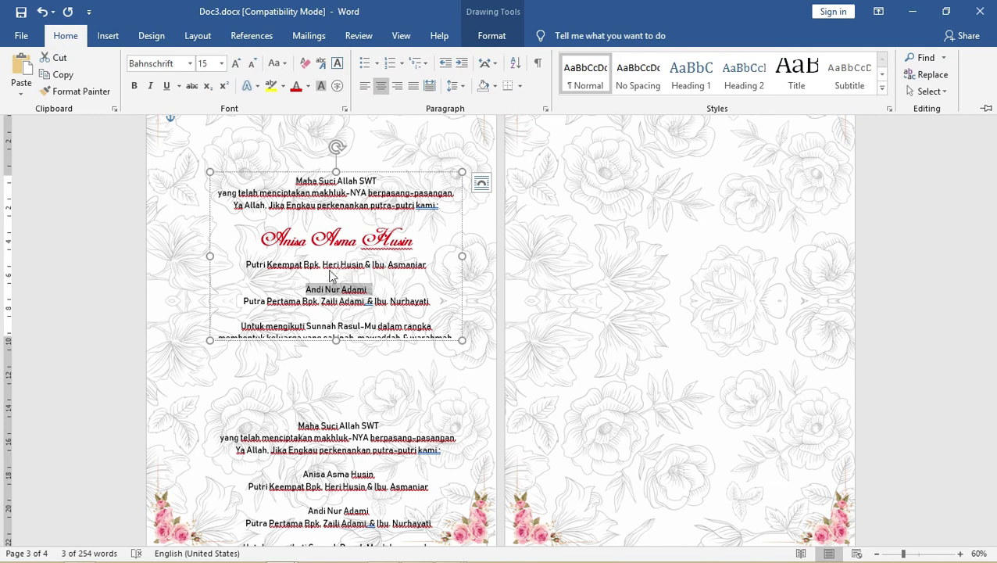
pyautogui.click(390, 262)
pyautogui.moveTo(422, 238); pyautogui.dragTo(253, 233)
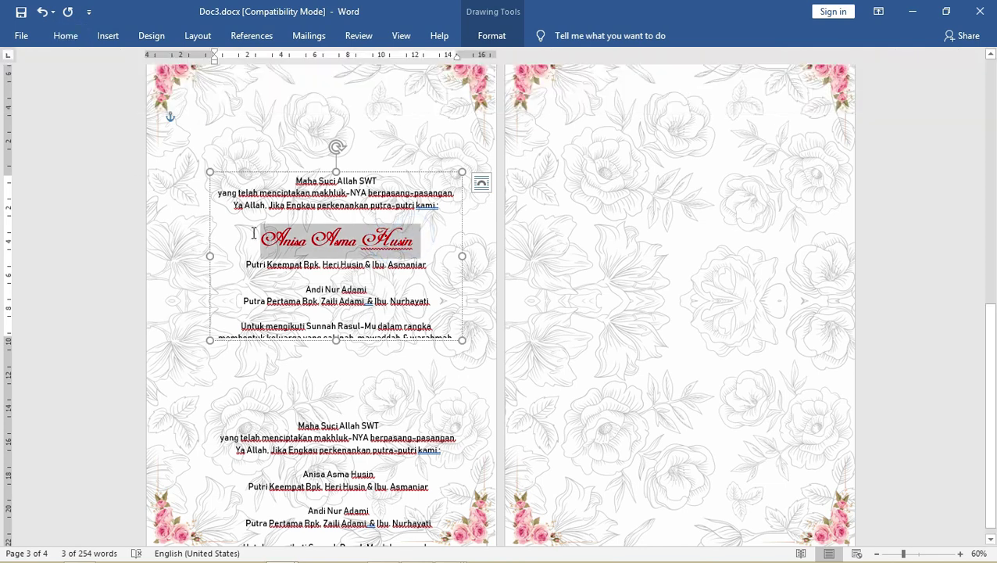
pyautogui.click(65, 37)
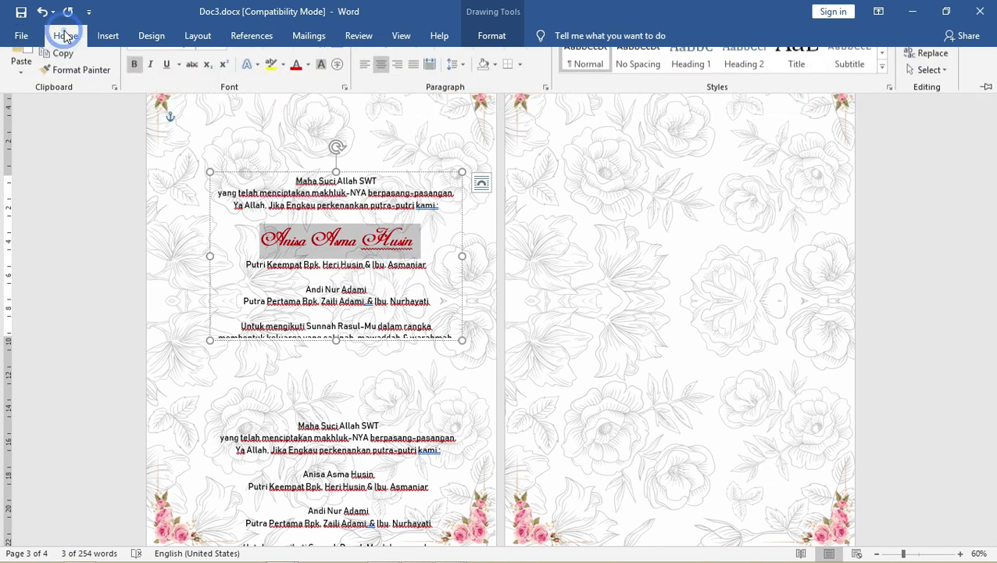
pyautogui.click(70, 91)
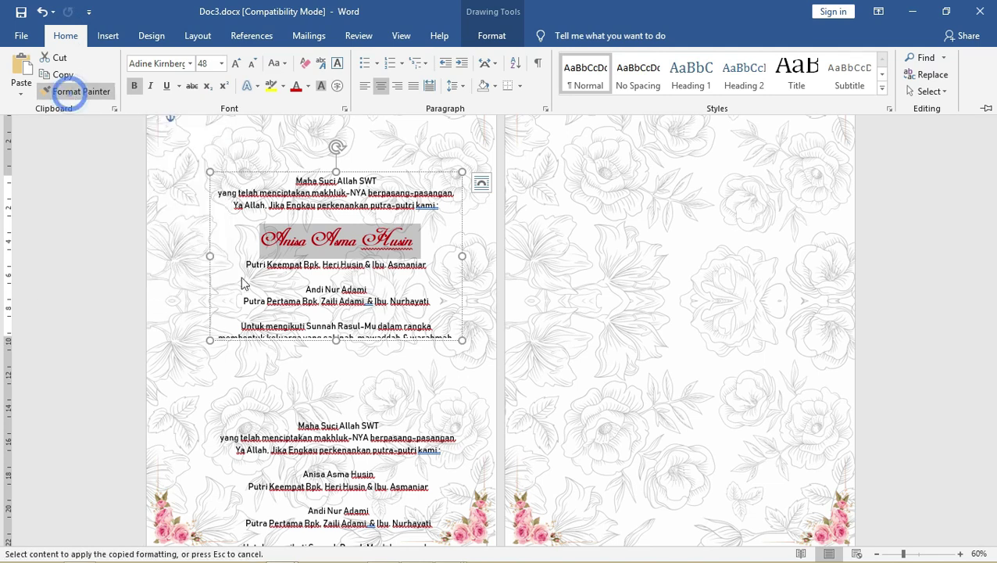
pyautogui.moveTo(369, 291); pyautogui.dragTo(309, 290)
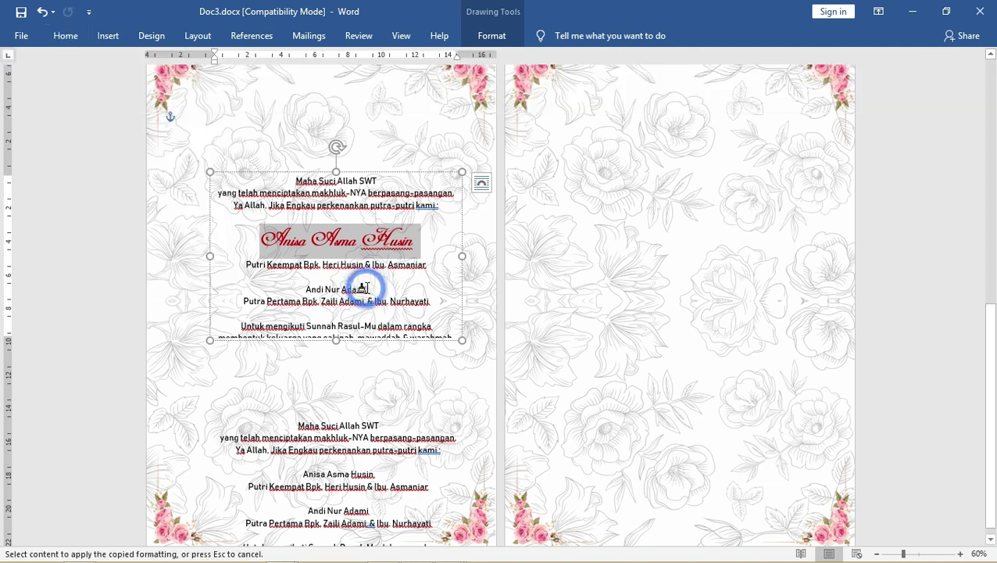
pyautogui.click(358, 295)
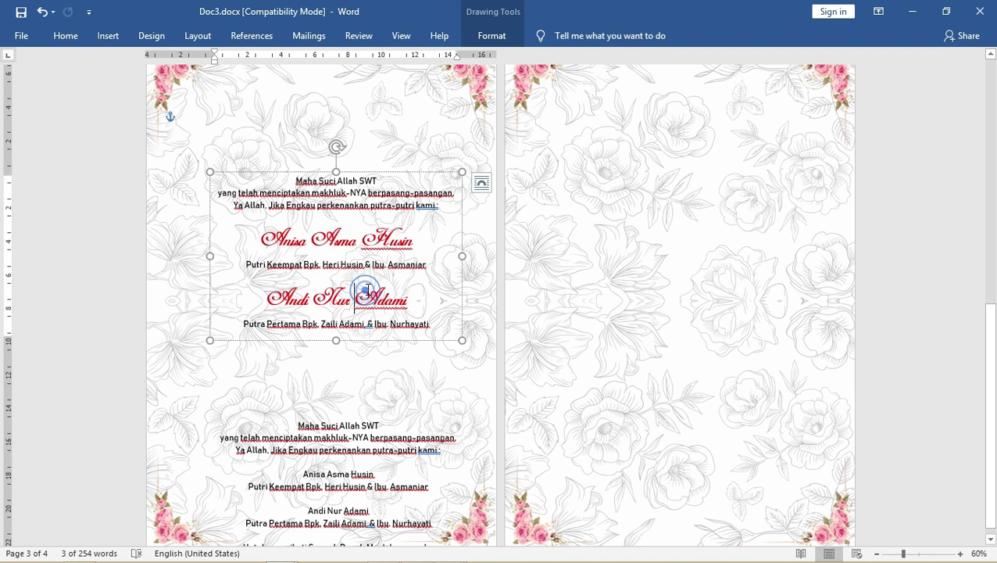
# Add a blank line before the groom's name and lengthen the text box to show all text
pyautogui.moveTo(336, 340); pyautogui.dragTo(336, 386)
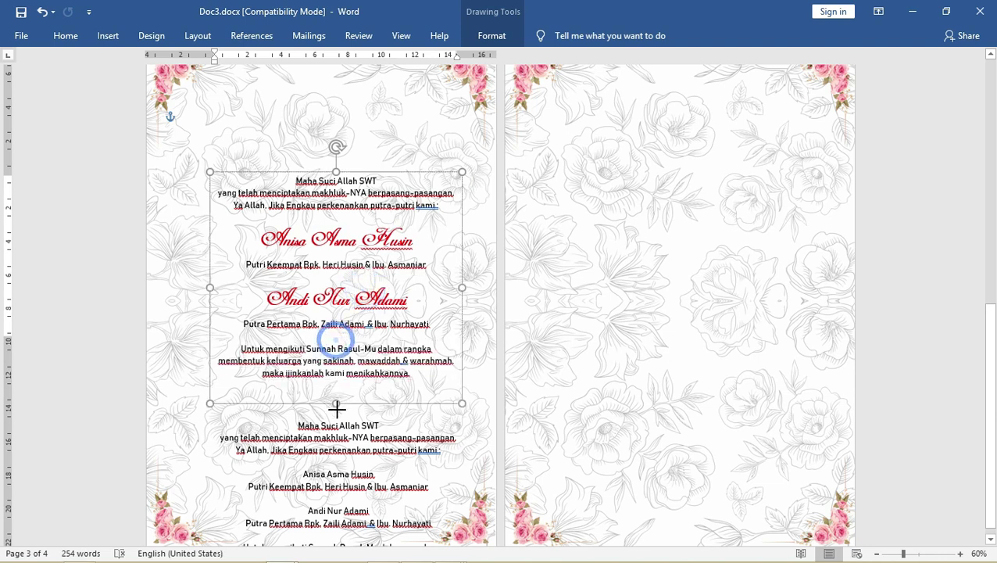
pyautogui.click(403, 270)
pyautogui.press('Return')
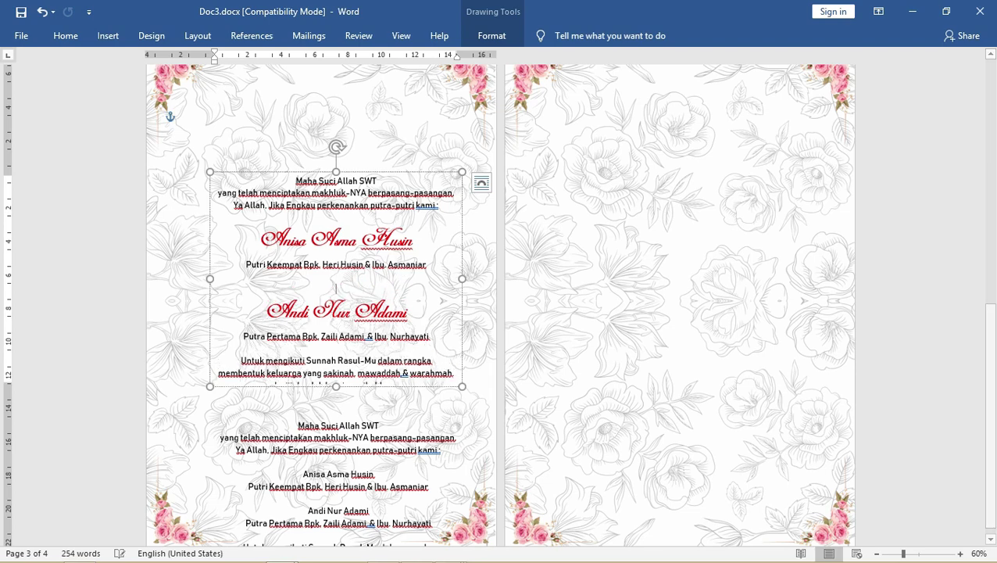
pyautogui.moveTo(336, 397); pyautogui.dragTo(335, 423)
pyautogui.scroll(-2, 422, 285)
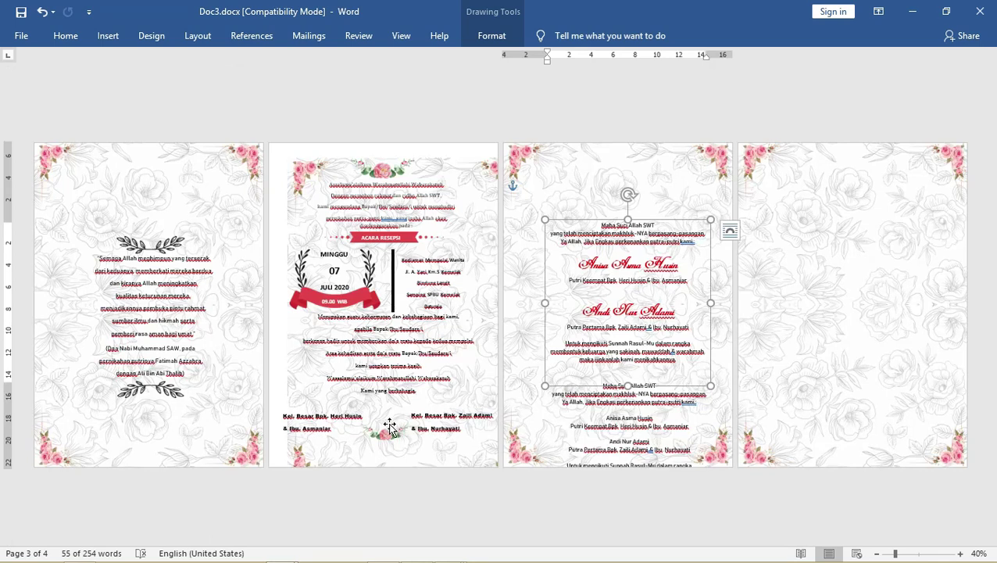
# Drag the small rose picture from page 2 between the names on page 3 and shrink it
pyautogui.click(389, 426)
pyautogui.click(389, 427)
pyautogui.moveTo(387, 432)
pyautogui.mouseDown()
pyautogui.moveTo(610, 301)
pyautogui.moveTo(639, 319)
pyautogui.moveTo(630, 296)
pyautogui.mouseUp()
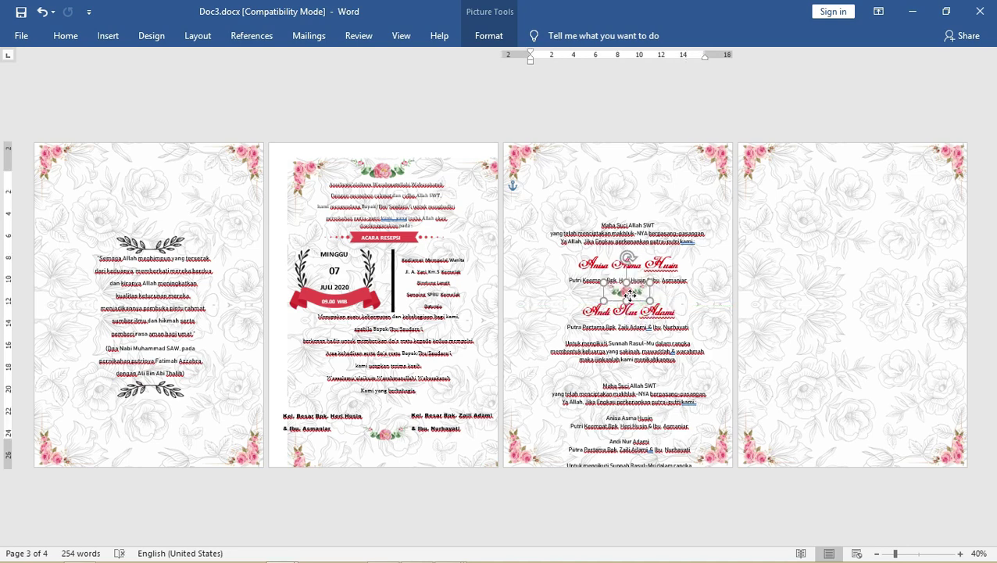
pyautogui.scroll(4, 630, 297)
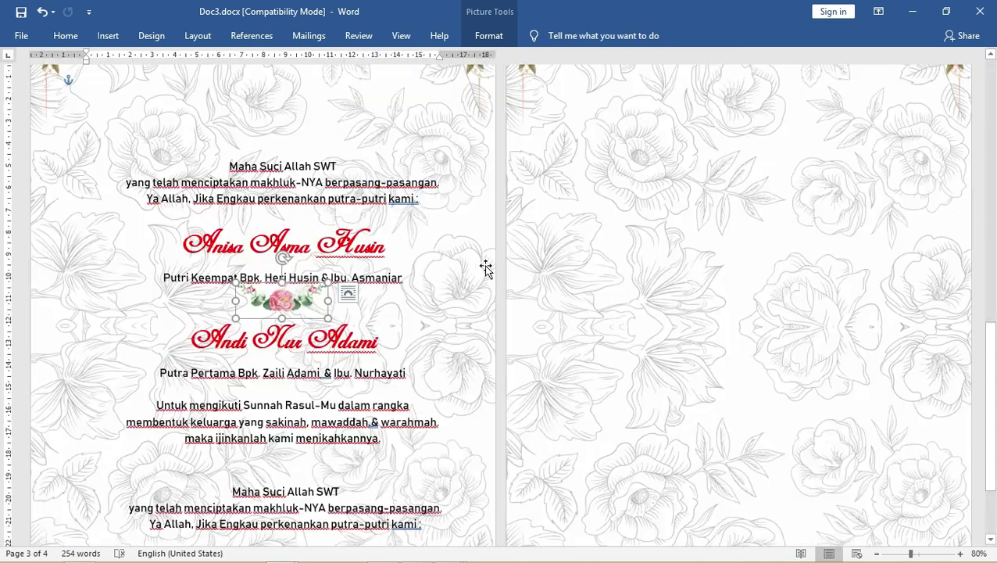
pyautogui.moveTo(330, 278); pyautogui.dragTo(296, 294)
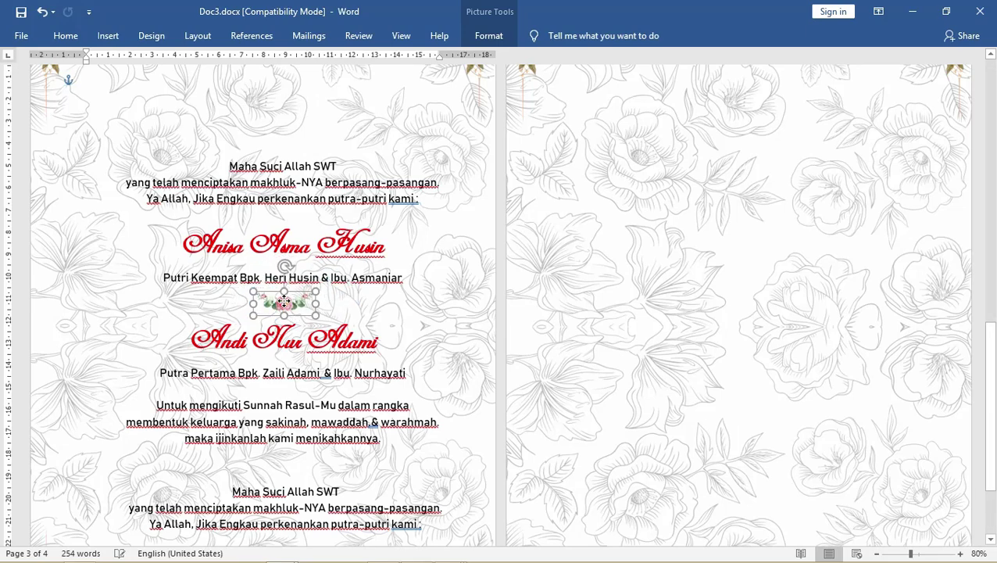
pyautogui.scroll(-1, 328, 301)
pyautogui.click(311, 467)
# Move the second text box up beneath the couple's names and lengthen it
pyautogui.scroll(-2, 311, 467)
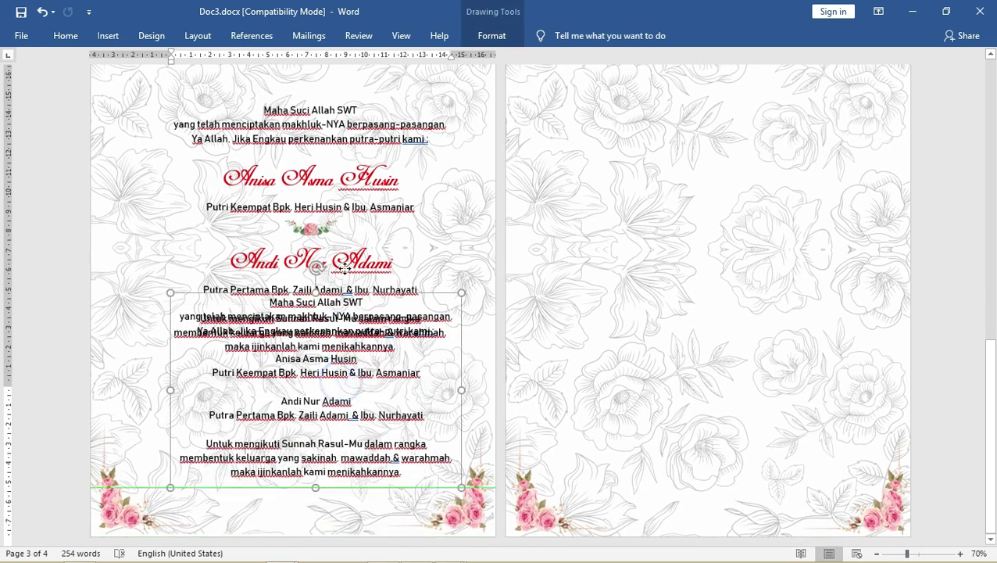
pyautogui.moveTo(342, 383); pyautogui.dragTo(342, 273)
pyautogui.moveTo(318, 463)
pyautogui.mouseDown()
pyautogui.moveTo(318, 529)
pyautogui.moveTo(318, 507)
pyautogui.mouseUp()
pyautogui.click(363, 486)
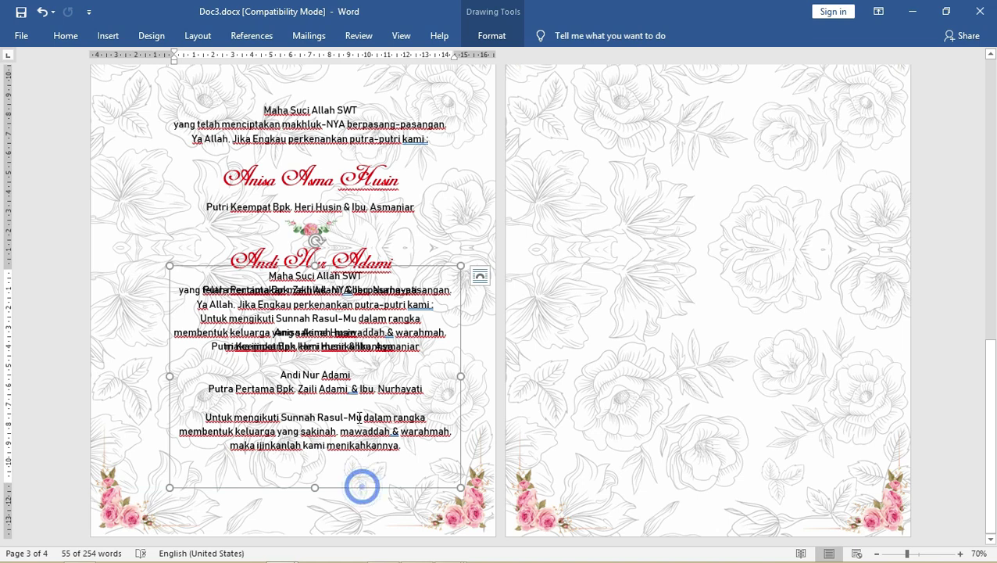
pyautogui.moveTo(442, 265); pyautogui.dragTo(422, 309)
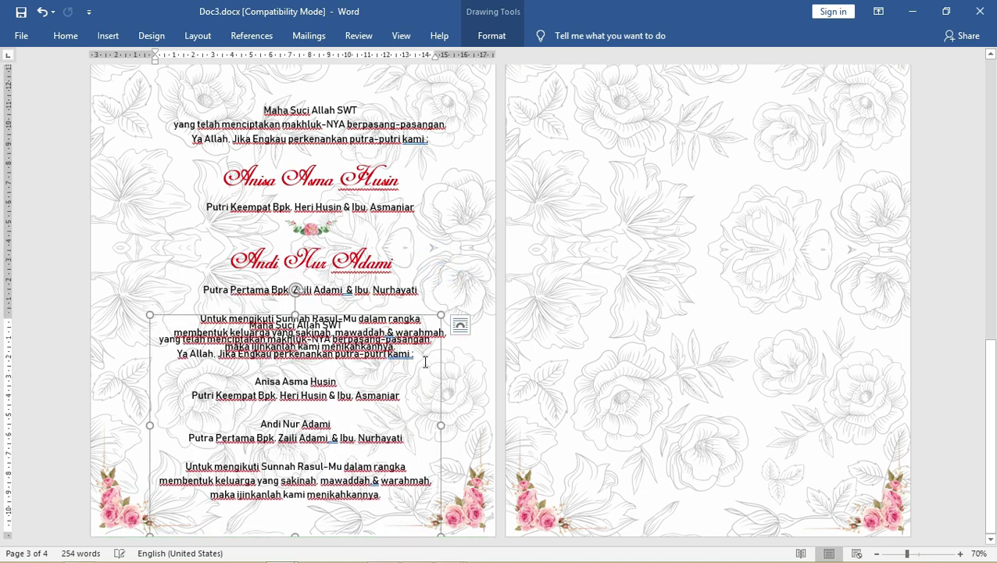
# Copy the AKAD NIKAH date lines from Notepad and return to Word
pyautogui.hotkey('alt', 'Tab')
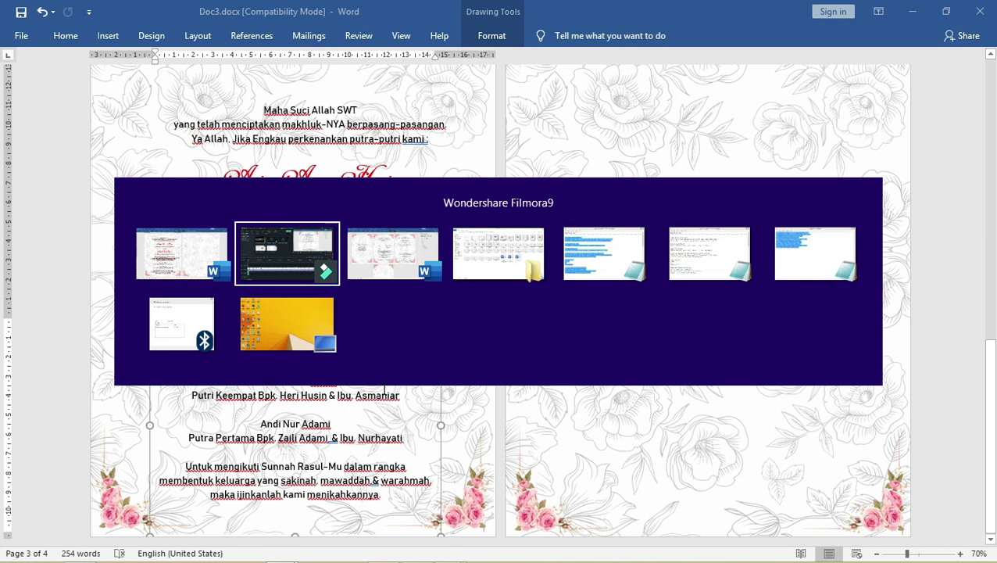
pyautogui.hotkey('alt', 'Tab')
pyautogui.hotkey('alt', 'Tab')
pyautogui.hotkey('alt', 'Tab')
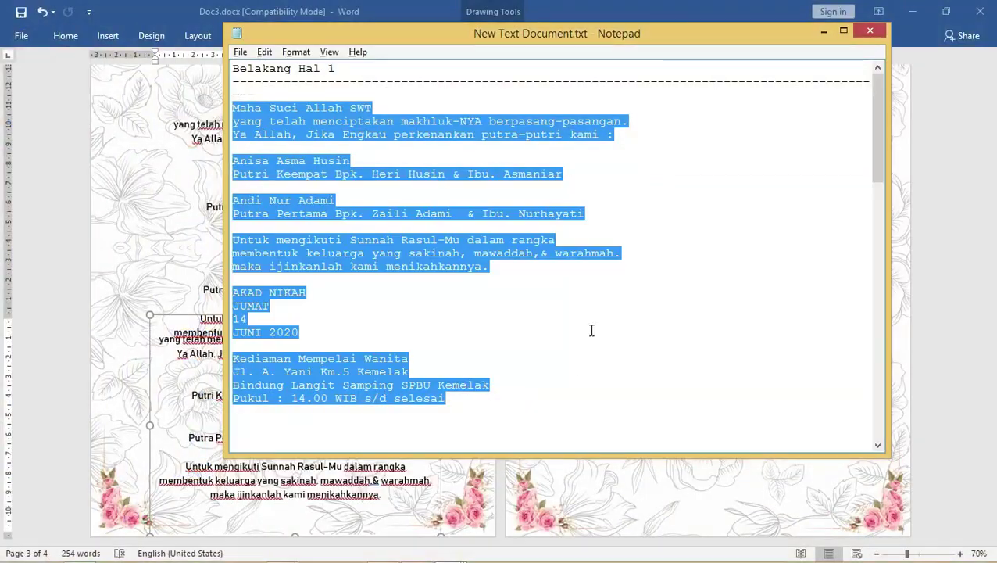
pyautogui.click(392, 305)
pyautogui.moveTo(313, 333); pyautogui.dragTo(222, 292)
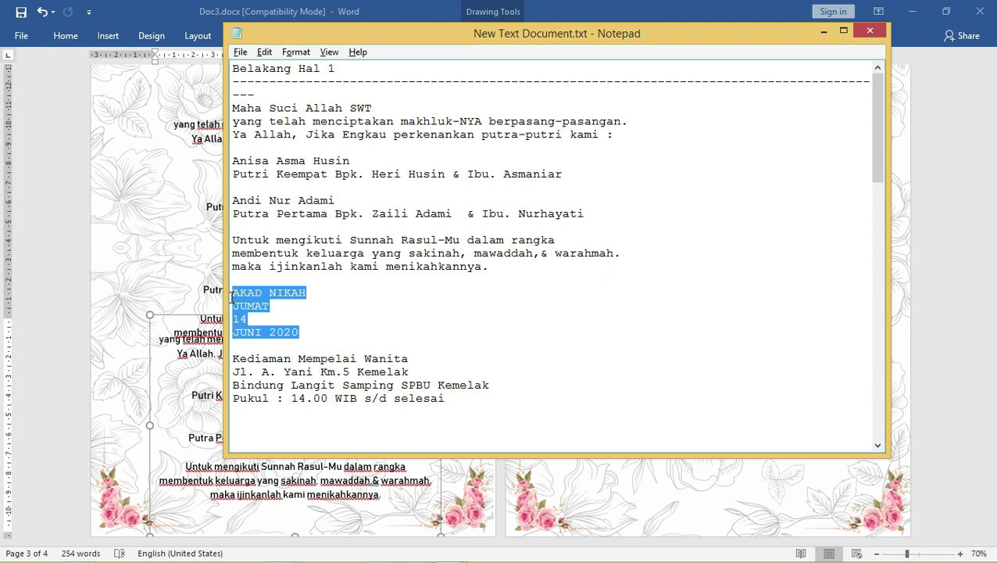
pyautogui.click(198, 353)
# Replace the box text with the AKAD NIKAH date lines, narrow it, and centre it below the verse
pyautogui.hotkey('ctrl', 'a')
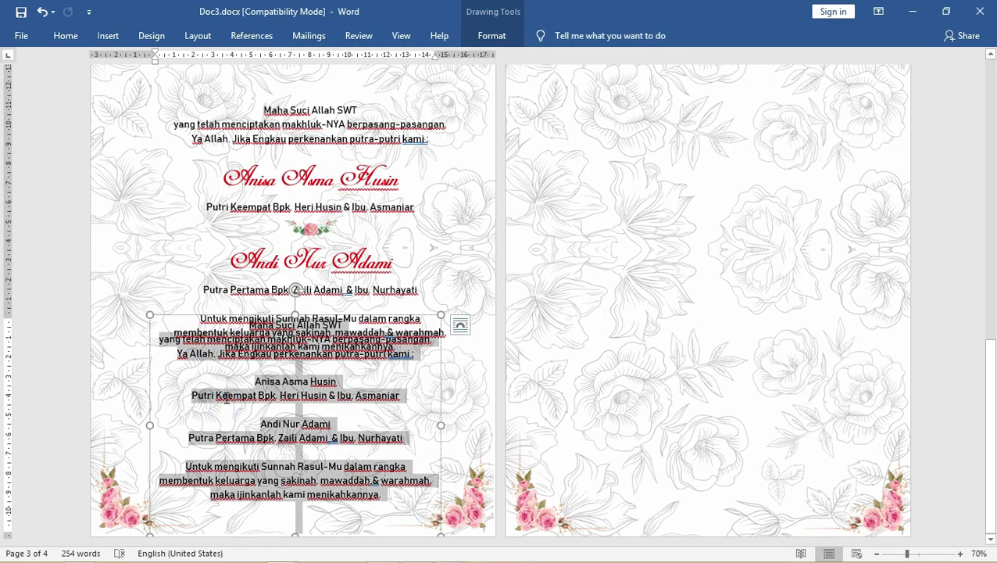
pyautogui.write('AKAD NIKAH JUMAT 14 JUNI 2020')
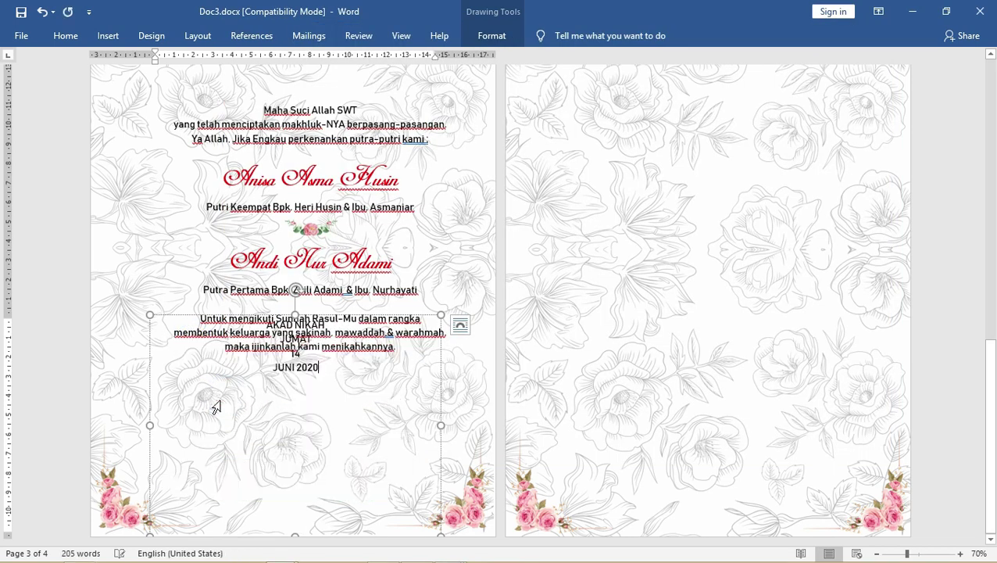
pyautogui.moveTo(442, 432); pyautogui.dragTo(267, 401)
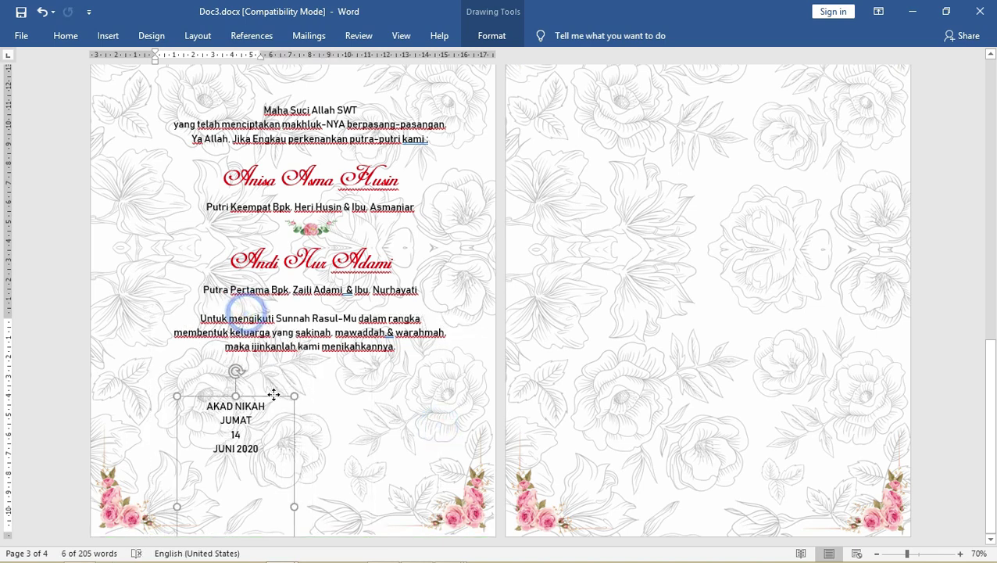
pyautogui.moveTo(245, 347); pyautogui.dragTo(272, 398)
pyautogui.keyDown('ctrl'); pyautogui.scroll(-1, 300, 442); pyautogui.keyUp('ctrl')
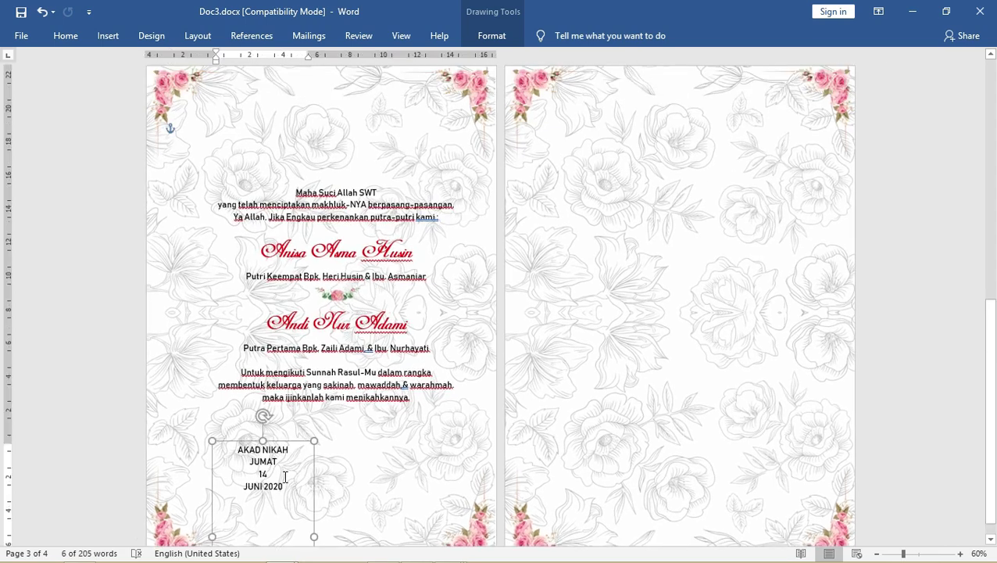
pyautogui.moveTo(279, 444)
pyautogui.mouseDown()
pyautogui.moveTo(324, 393)
pyautogui.moveTo(326, 502)
pyautogui.moveTo(300, 409)
pyautogui.mouseUp()
# Copy the wreath-and-ribbon date graphic to the bottom of page 3 and ungroup it
pyautogui.scroll(-2, 299, 409)
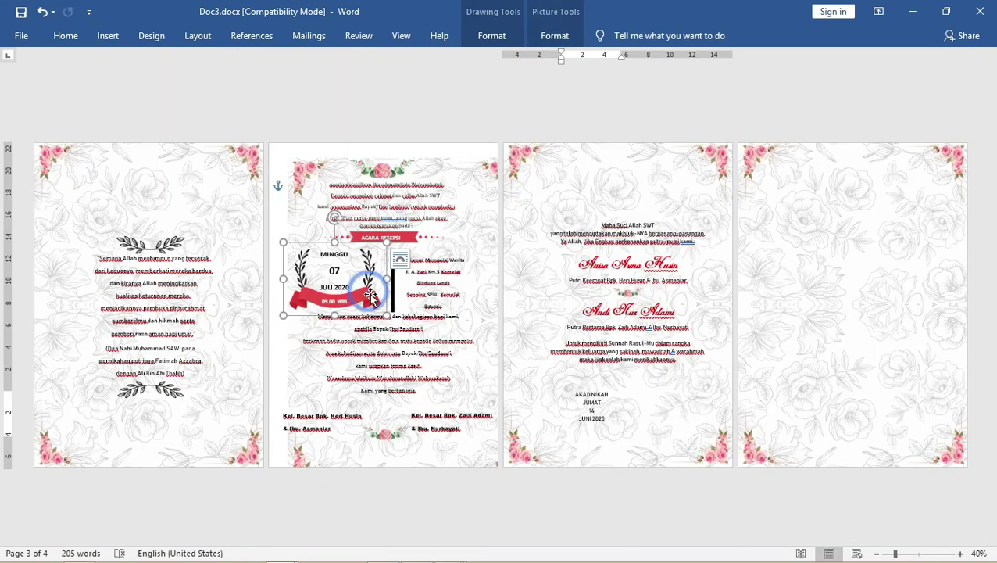
pyautogui.moveTo(370, 293); pyautogui.dragTo(617, 421)
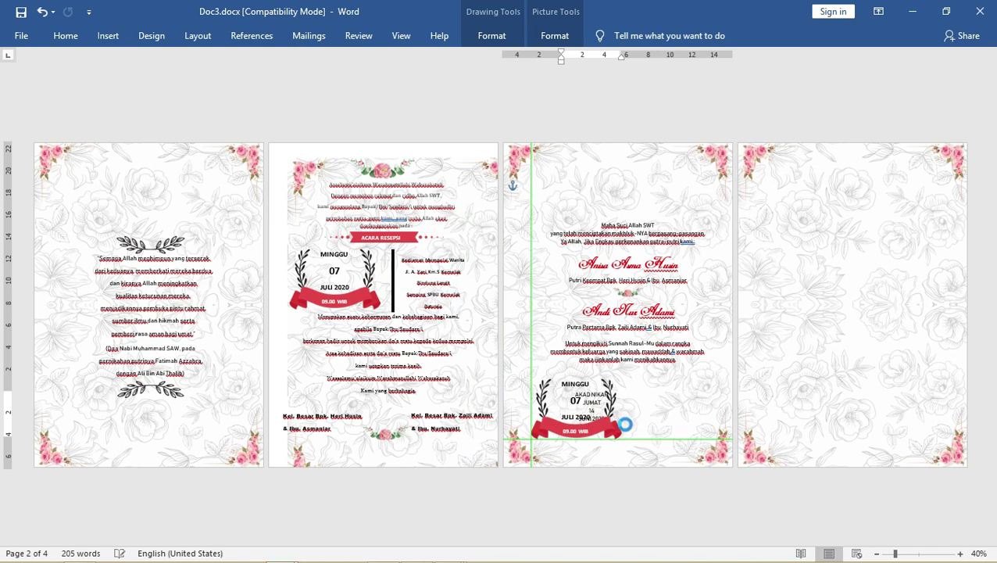
pyautogui.scroll(3, 626, 382)
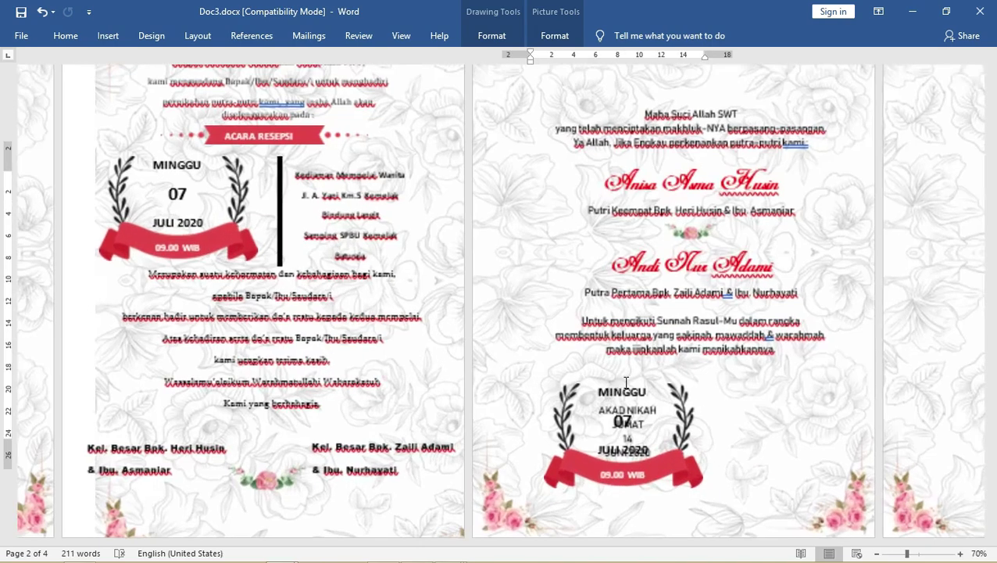
pyautogui.rightClick(301, 403)
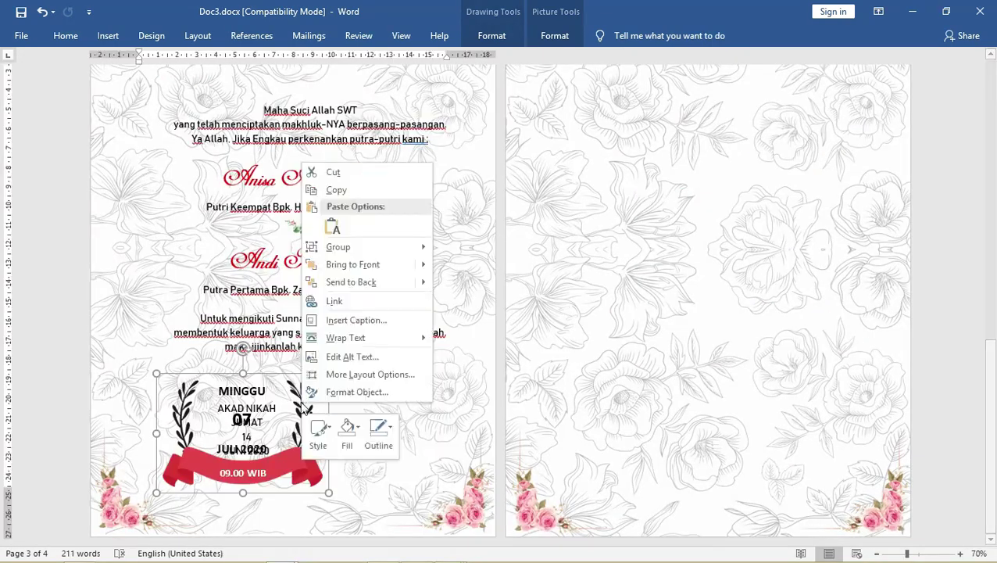
pyautogui.moveTo(379, 250)
pyautogui.click(461, 270)
# Delete the old MINGGU 07 JULI 2020 date text, undoing an accidental picture move
pyautogui.click(407, 367)
pyautogui.click(251, 380)
pyautogui.click(250, 381)
pyautogui.press('Delete')
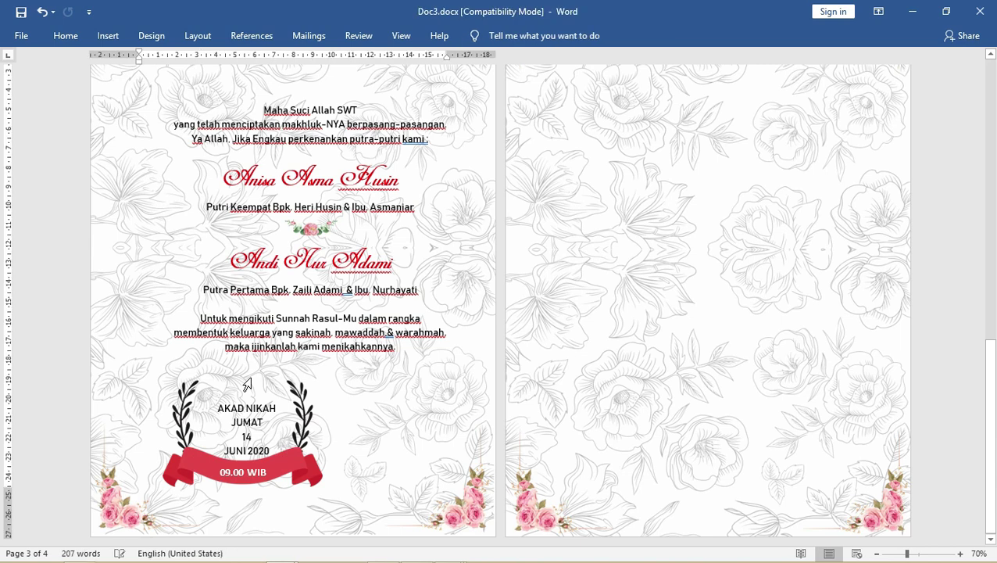
pyautogui.click(233, 436)
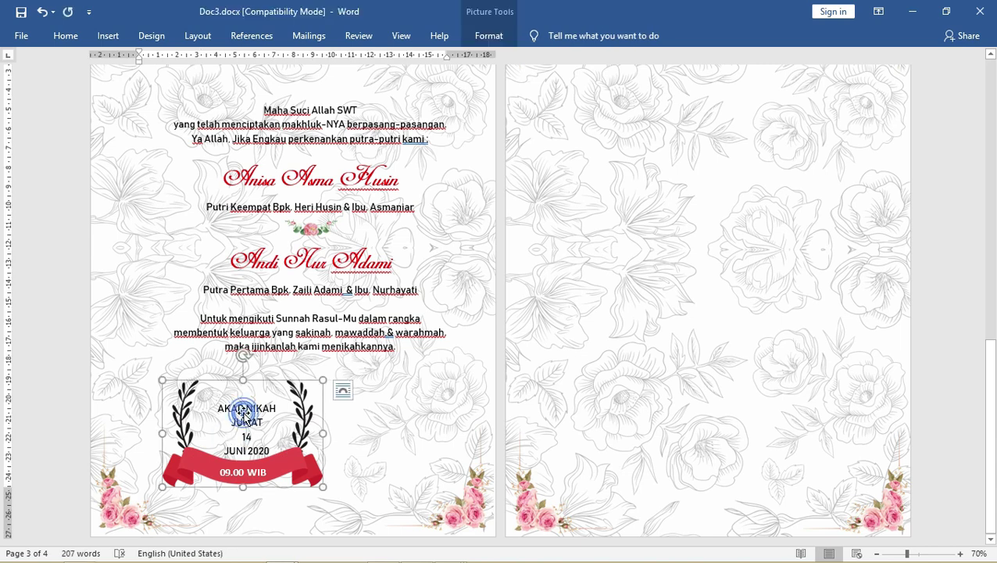
pyautogui.moveTo(274, 391); pyautogui.dragTo(302, 397)
pyautogui.hotkey('ctrl', 'z')
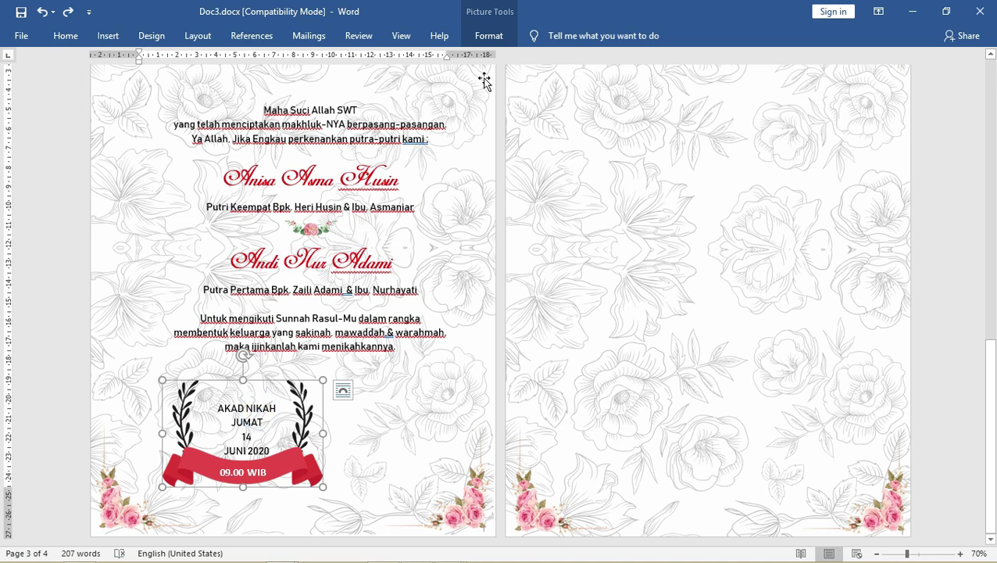
# Send the wreath picture back a layer, then reorder it above the background in the Selection Pane
pyautogui.click(491, 35)
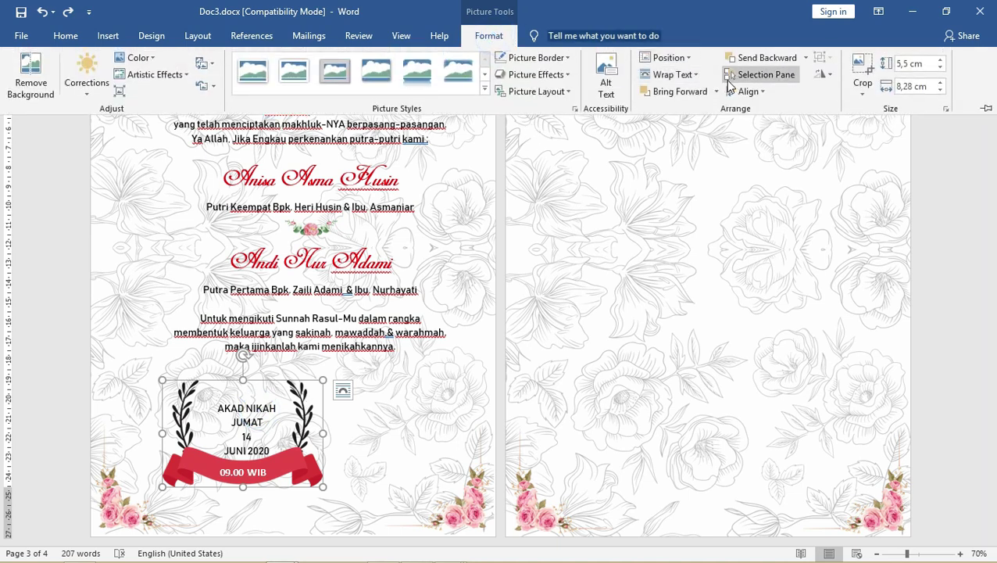
pyautogui.click(755, 63)
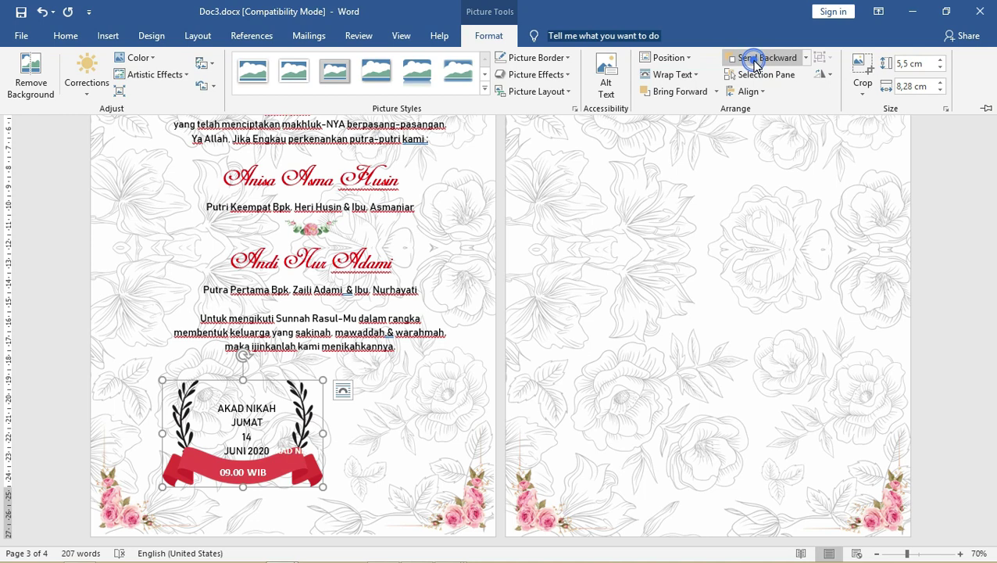
pyautogui.click(764, 75)
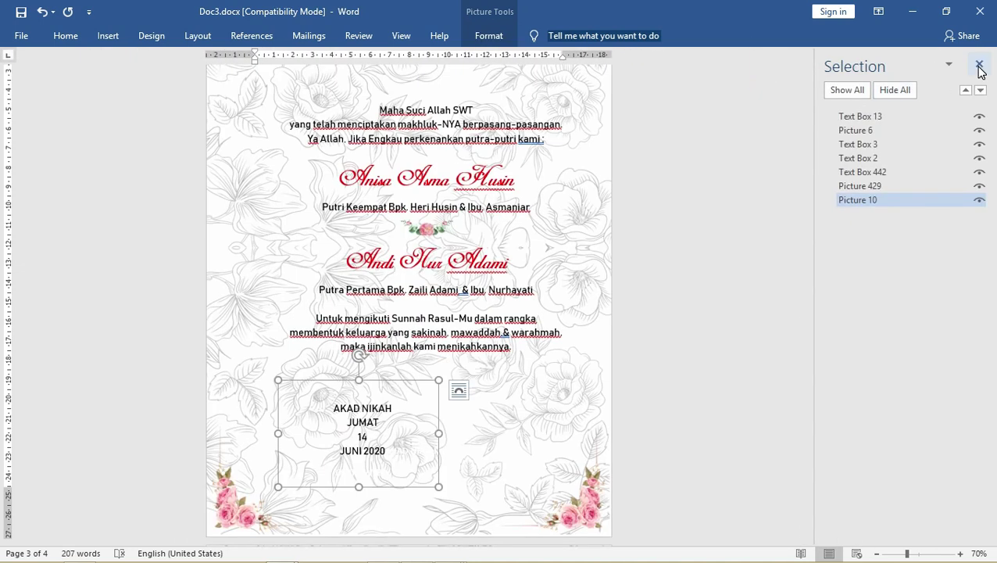
pyautogui.moveTo(874, 200); pyautogui.dragTo(874, 181)
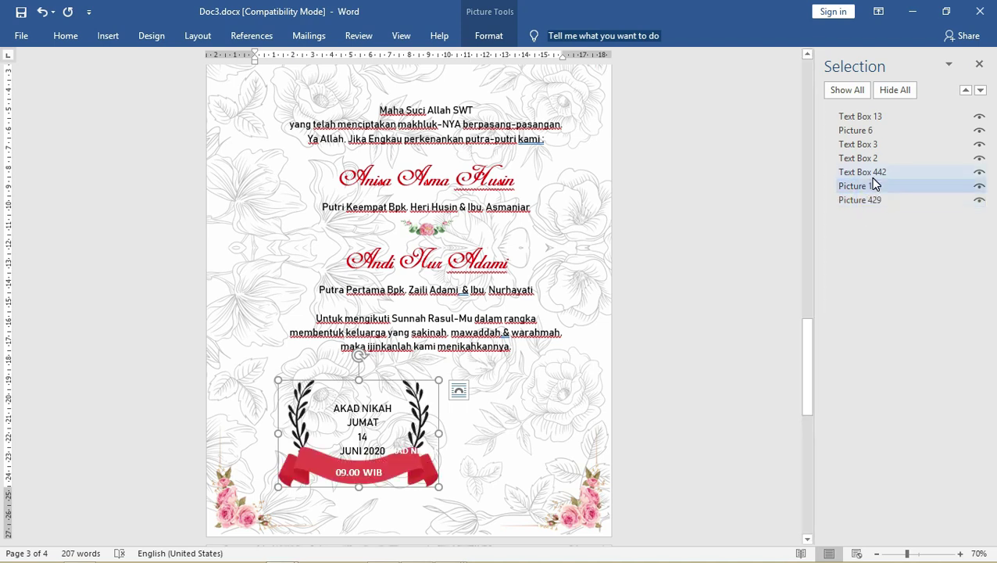
# Centre the AKAD NIKAH date text box inside the laurel wreath
pyautogui.click(478, 426)
pyautogui.click(372, 411)
pyautogui.moveTo(371, 409)
pyautogui.mouseDown()
pyautogui.moveTo(369, 387)
pyautogui.moveTo(461, 361)
pyautogui.mouseUp()
pyautogui.click(355, 467)
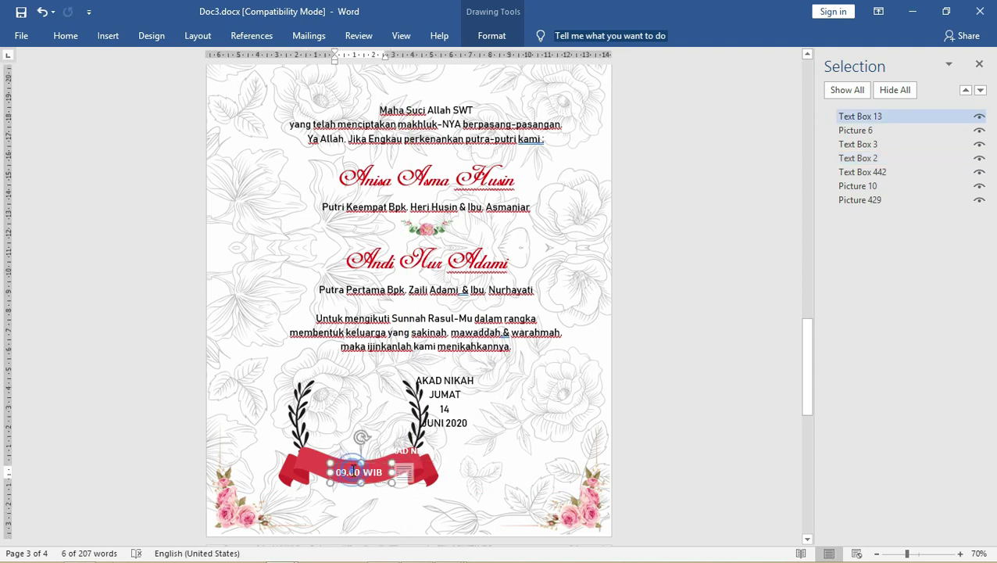
pyautogui.click(476, 377)
pyautogui.click(452, 407)
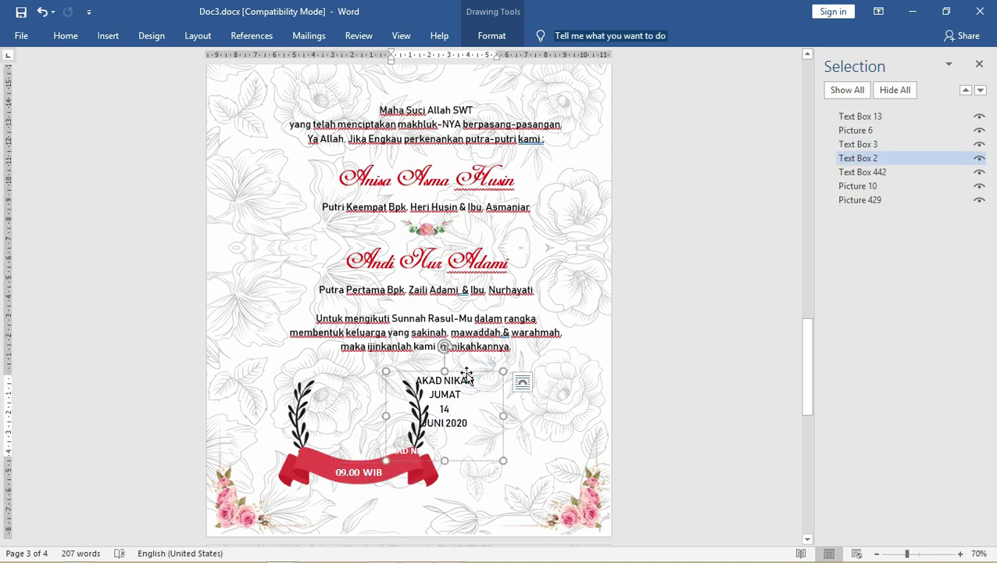
pyautogui.moveTo(466, 376); pyautogui.dragTo(378, 392)
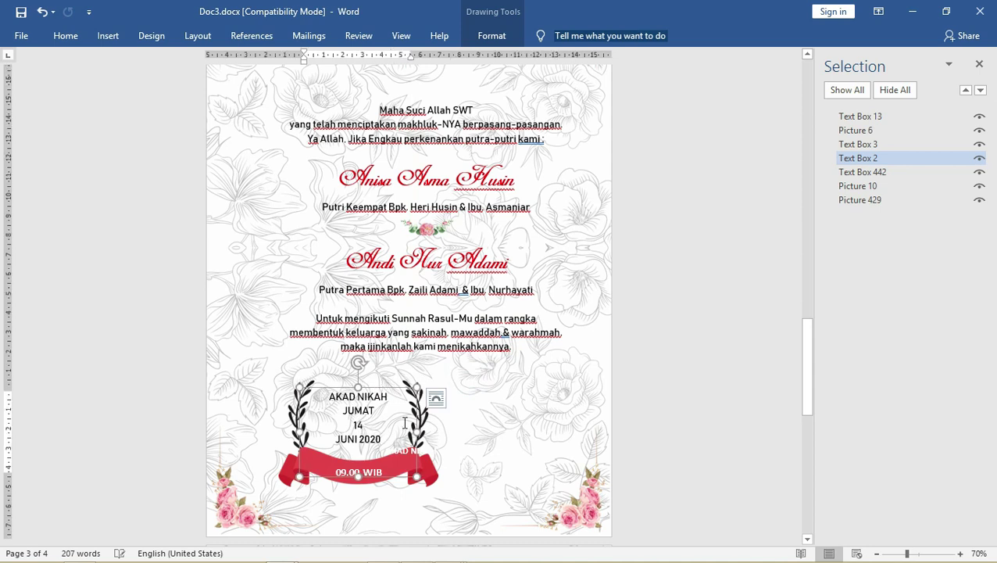
# Shift the wreath and date slightly left and delete the stray ribbon text box
pyautogui.keyDown('shift'); pyautogui.click(422, 415); pyautogui.keyUp('shift')
pyautogui.moveTo(422, 430); pyautogui.dragTo(399, 424)
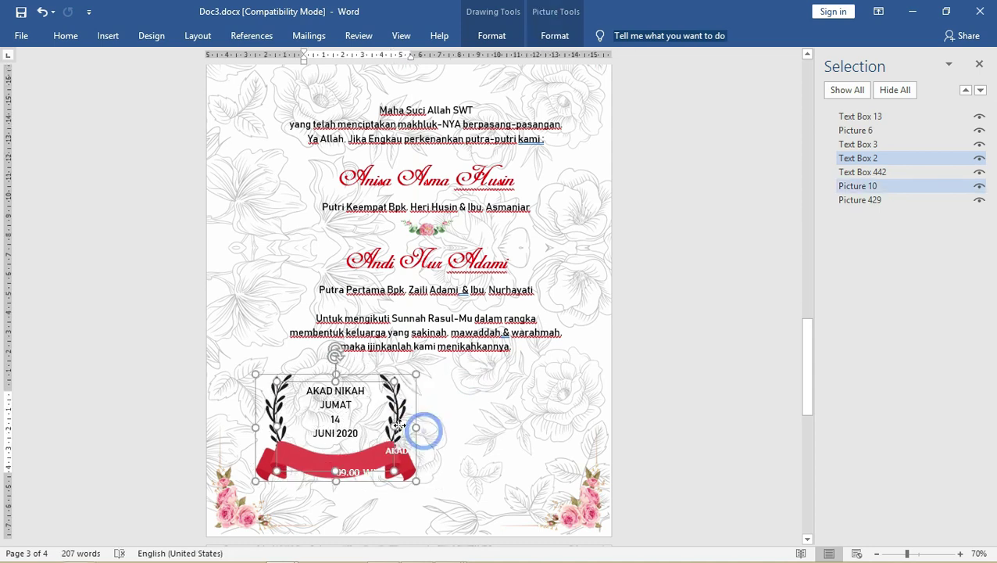
pyautogui.click(405, 491)
pyautogui.click(405, 454)
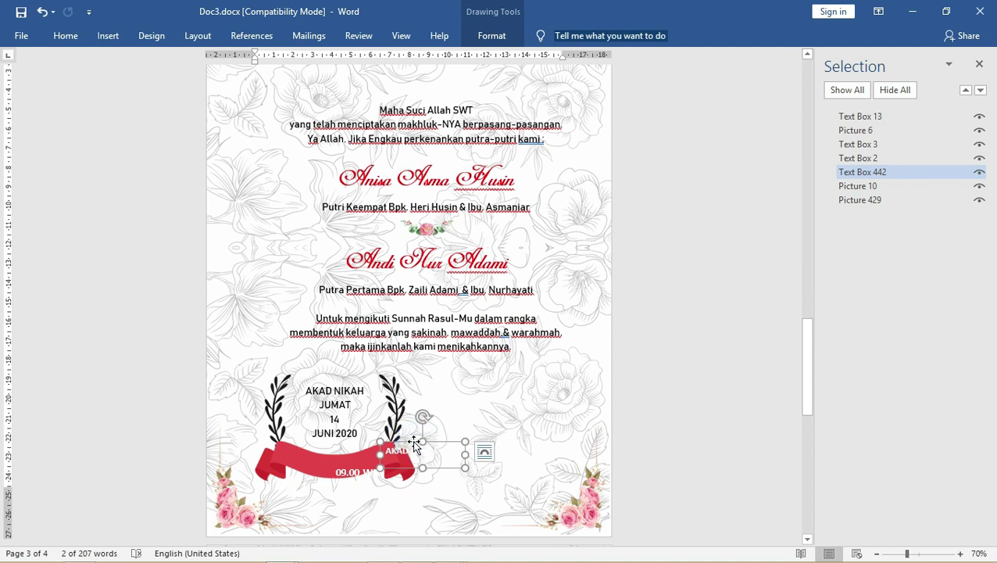
pyautogui.press('Delete')
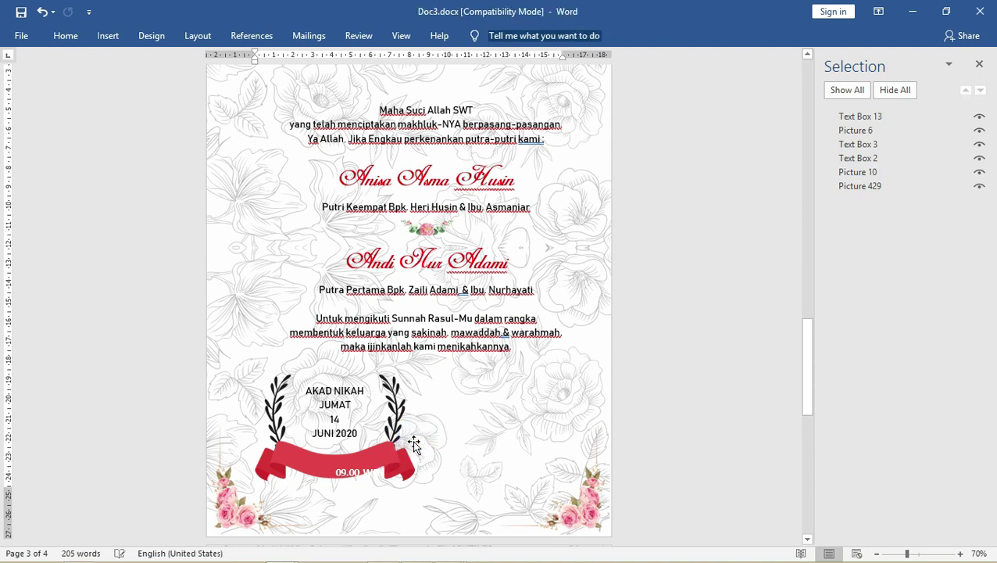
# Centre the 09.00 WIB label on the ribbon and reposition the wreath, date and time block
pyautogui.click(357, 469)
pyautogui.moveTo(349, 465); pyautogui.dragTo(331, 459)
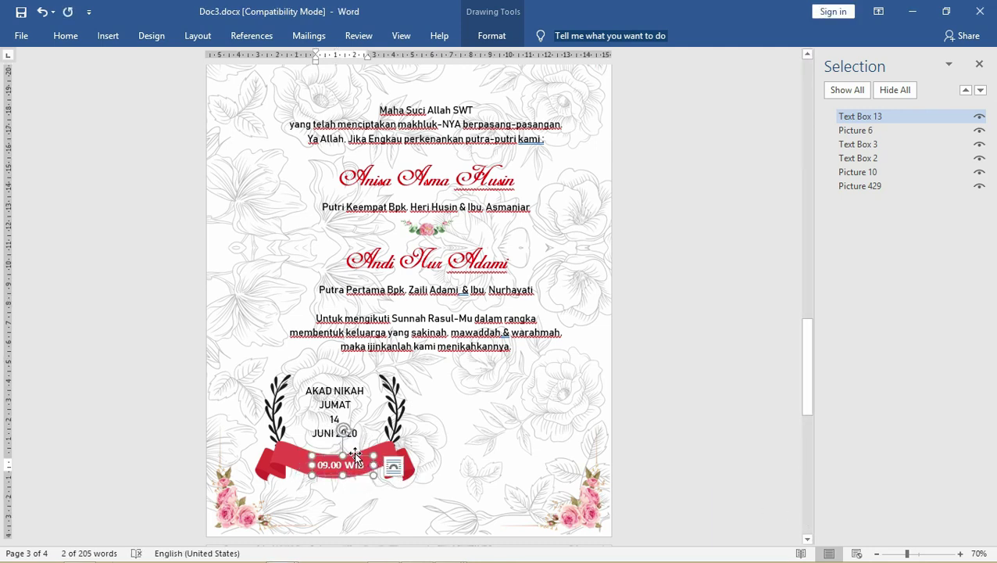
pyautogui.keyDown('shift'); pyautogui.click(332, 390); pyautogui.keyUp('shift')
pyautogui.keyDown('shift'); pyautogui.click(338, 401); pyautogui.keyUp('shift')
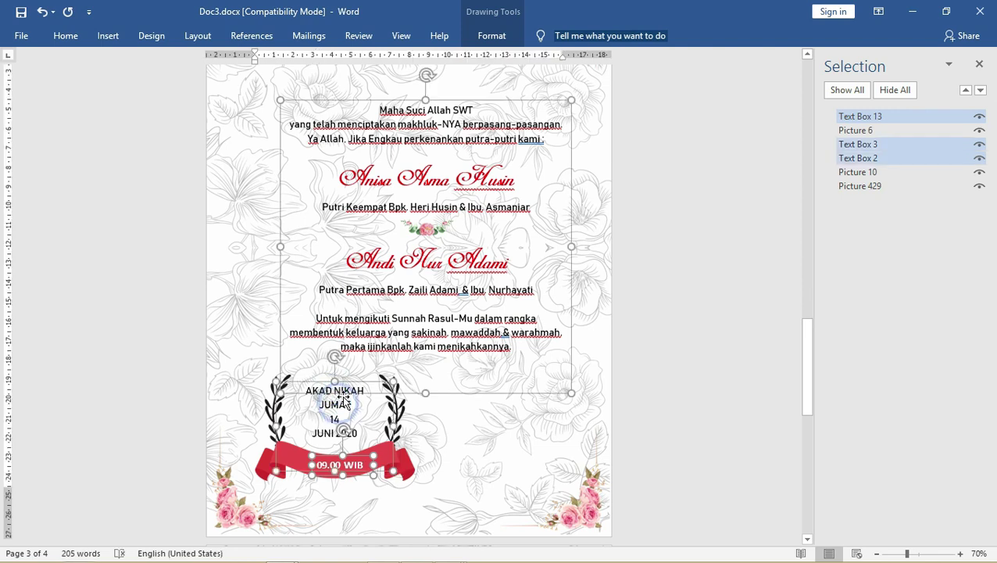
pyautogui.keyDown('shift'); pyautogui.click(368, 364); pyautogui.keyUp('shift')
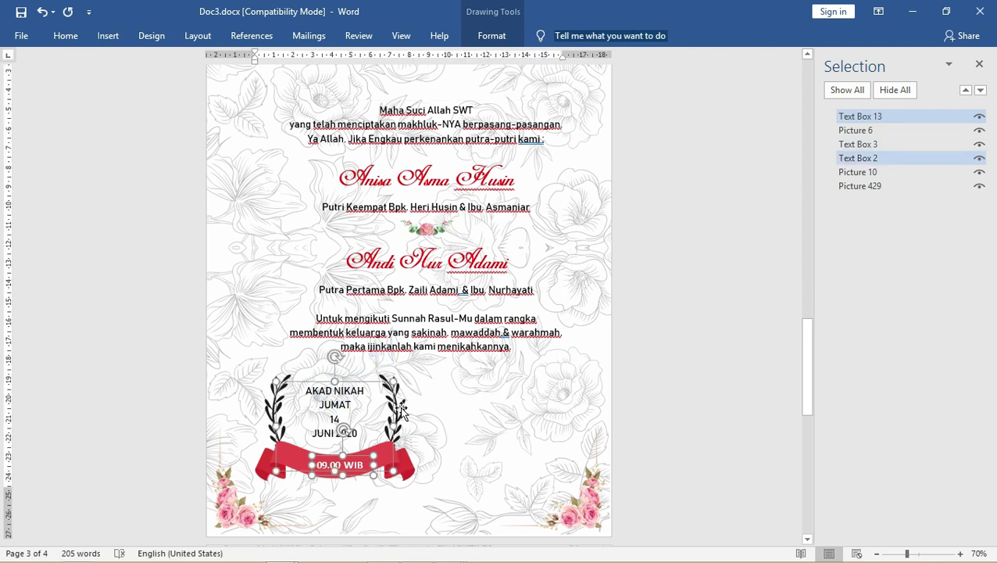
pyautogui.keyDown('shift'); pyautogui.click(401, 412); pyautogui.keyUp('shift')
pyautogui.moveTo(401, 412)
pyautogui.mouseDown()
pyautogui.moveTo(492, 409)
pyautogui.moveTo(462, 408)
pyautogui.mouseUp()
# Add the main text frame to the selection and move the whole block up slightly
pyautogui.scroll(-4, 479, 407)
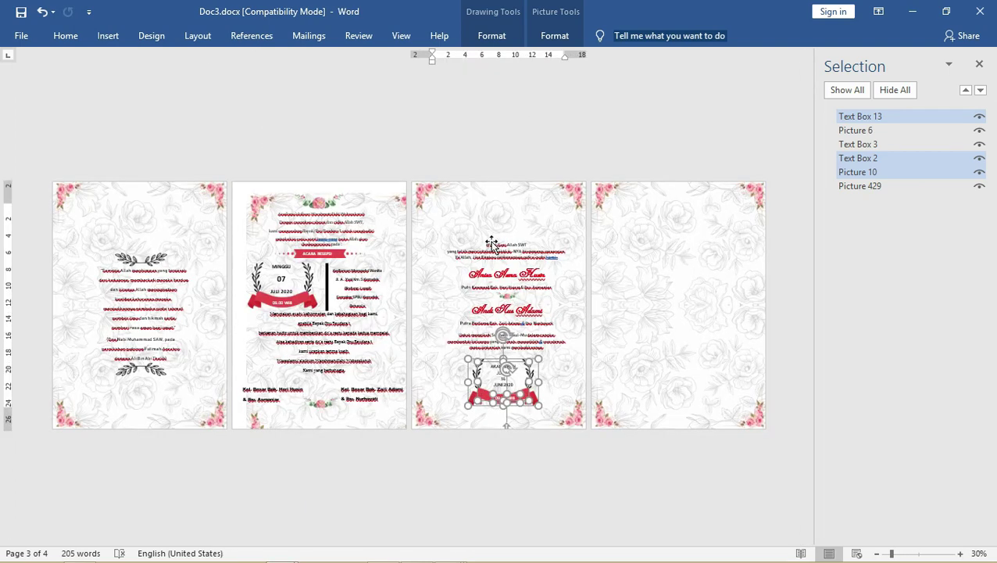
pyautogui.keyDown('shift'); pyautogui.click(493, 243); pyautogui.keyUp('shift')
pyautogui.moveTo(489, 227); pyautogui.dragTo(488, 220)
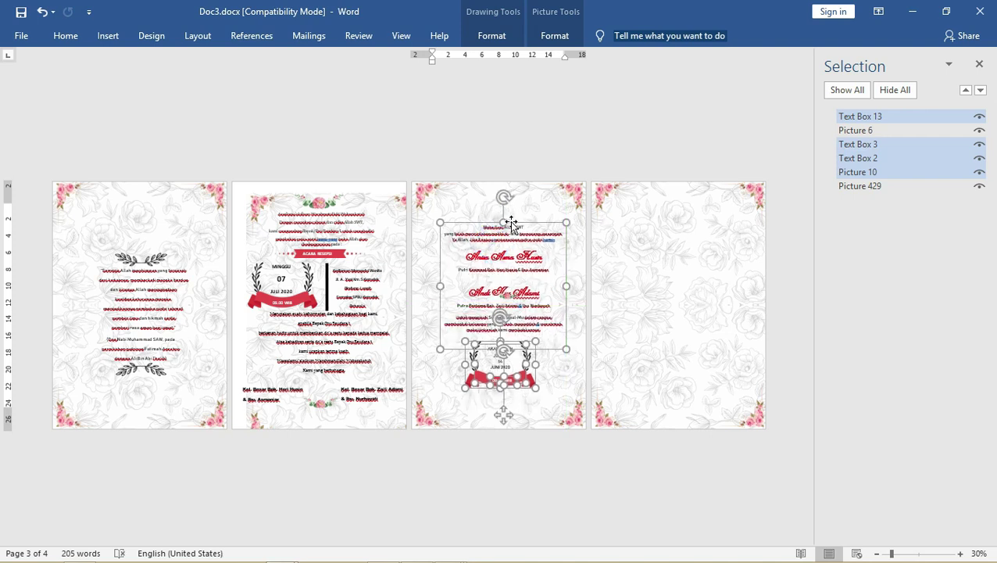
# Close the Selection Pane, Align Center the selected objects, and group them into one
pyautogui.click(555, 35)
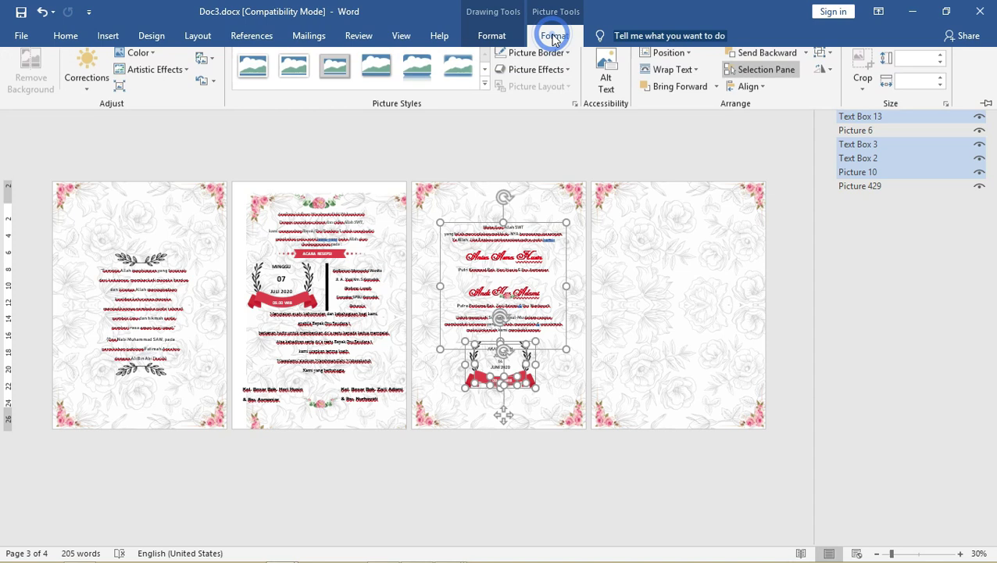
pyautogui.click(731, 83)
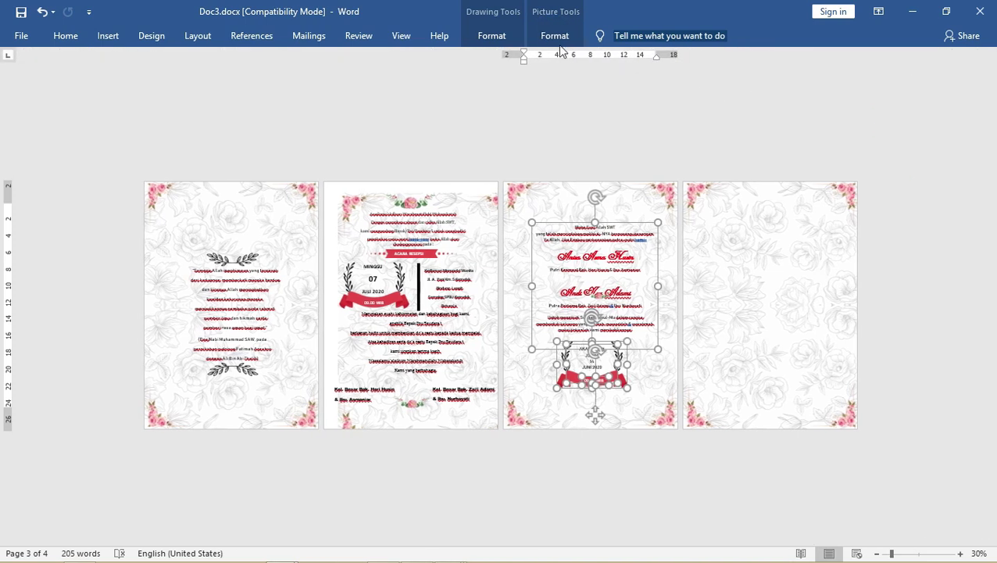
pyautogui.click(503, 34)
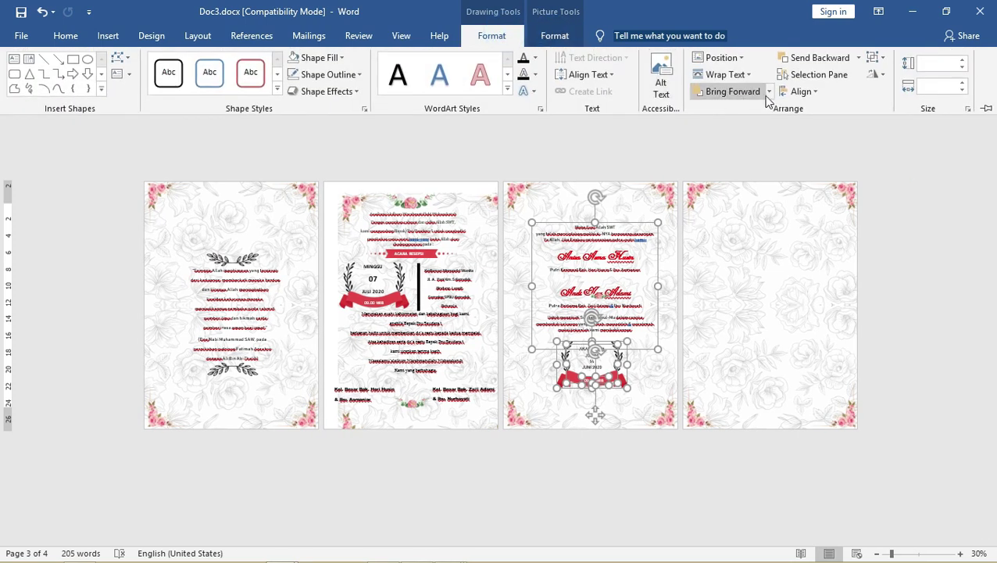
pyautogui.click(791, 92)
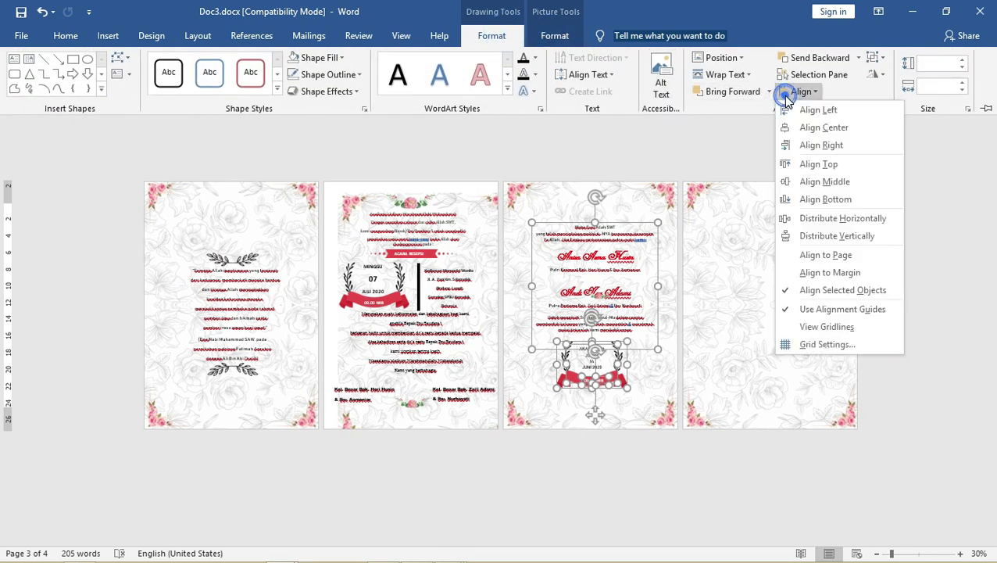
pyautogui.click(817, 130)
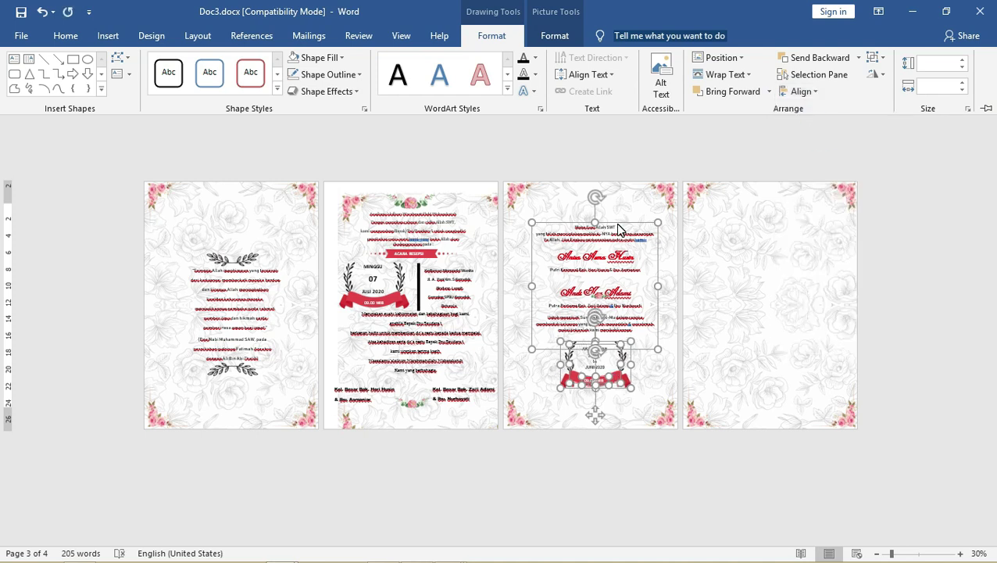
pyautogui.rightClick(617, 228)
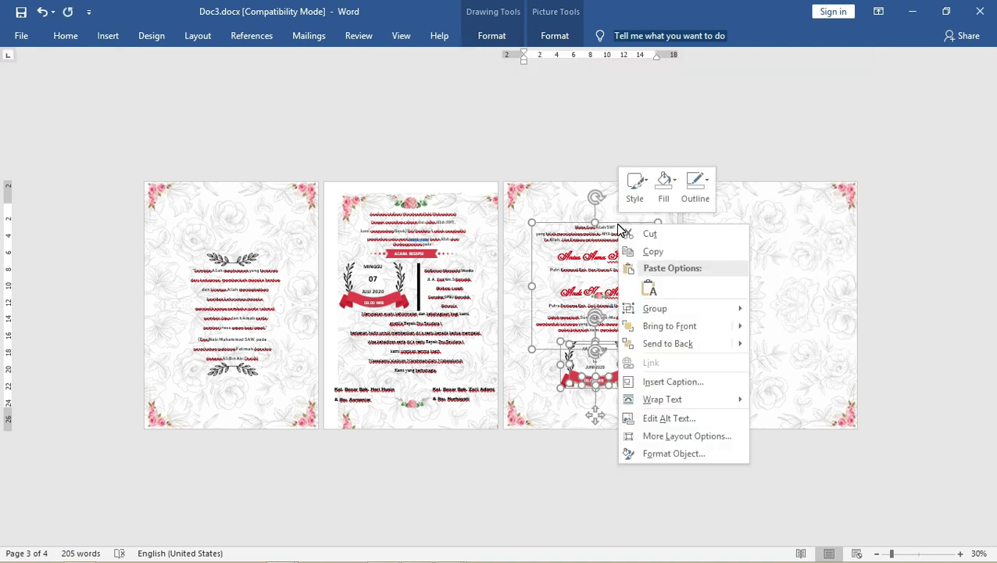
pyautogui.moveTo(663, 308)
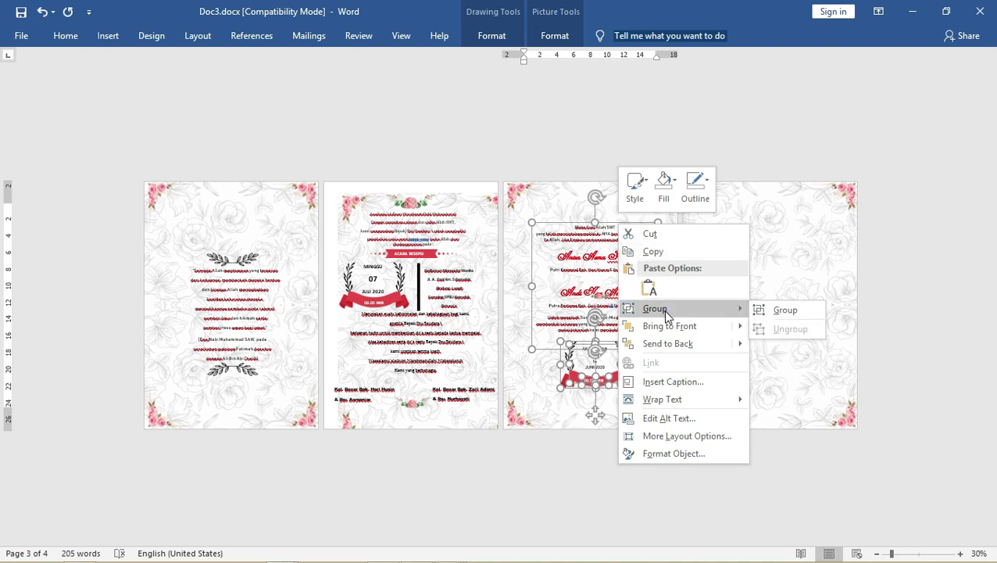
pyautogui.click(775, 312)
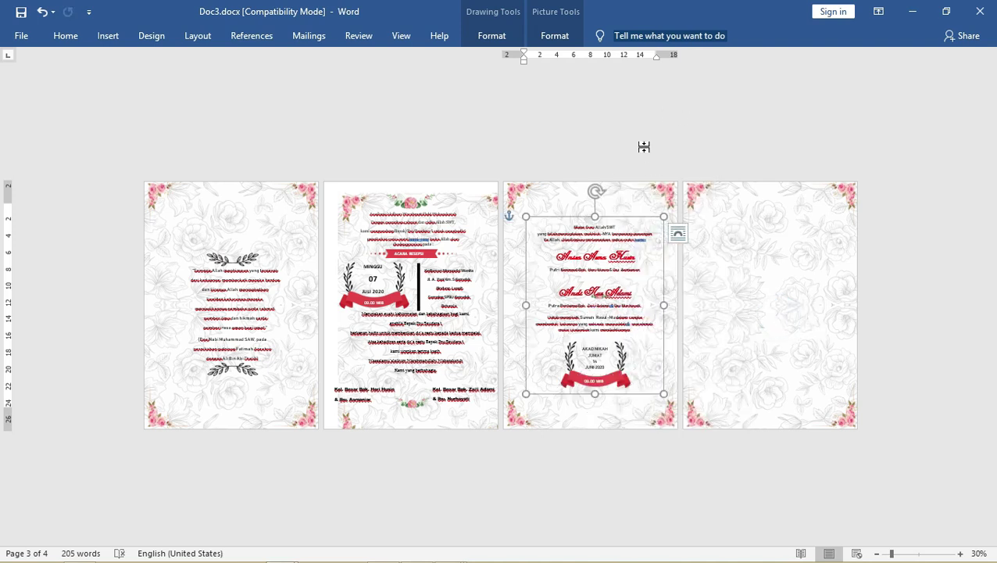
# Apply a Position wrap option to the page 3 group, collapse the ribbon, and reselect the group
pyautogui.click(568, 43)
pyautogui.click(671, 58)
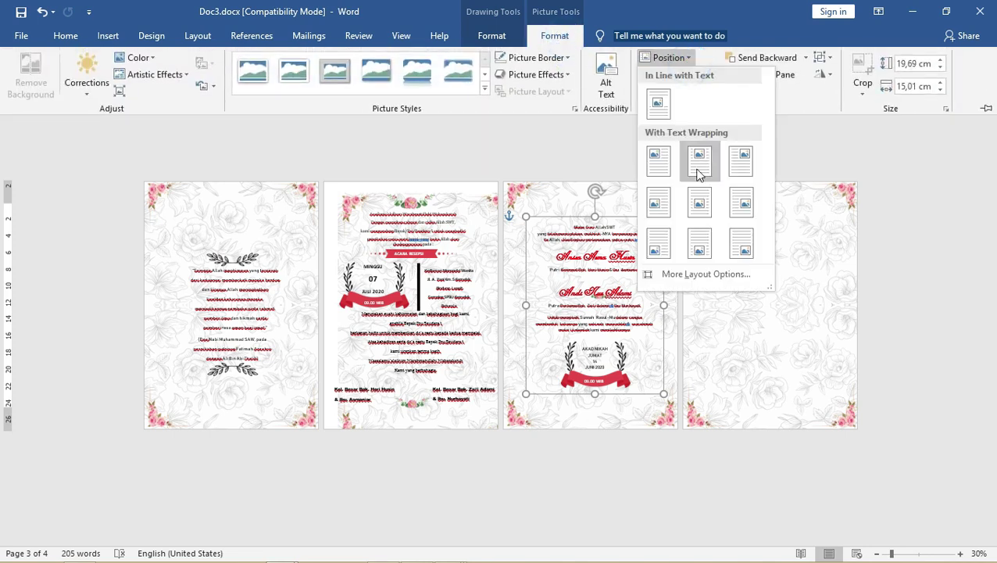
pyautogui.click(698, 202)
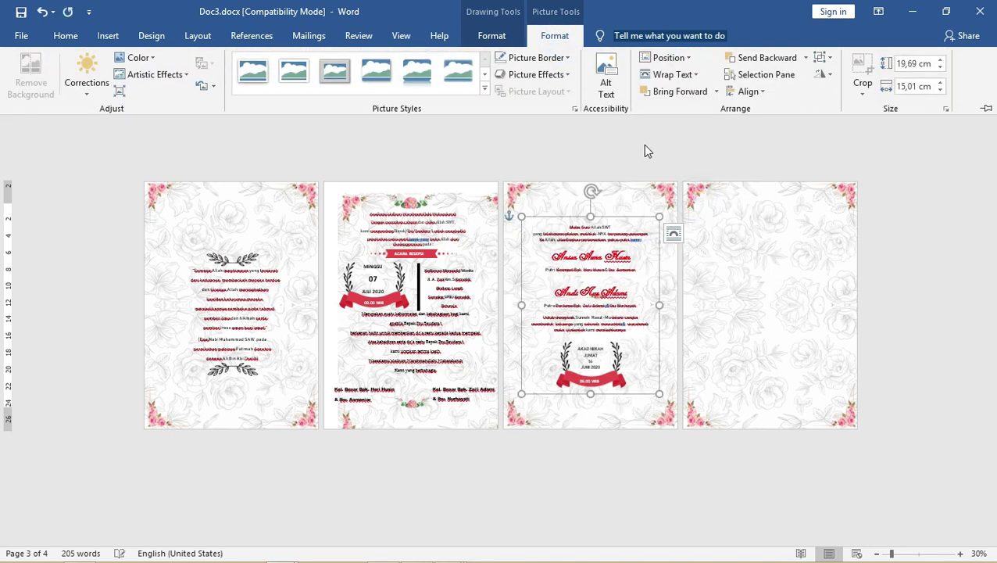
pyautogui.click(643, 144)
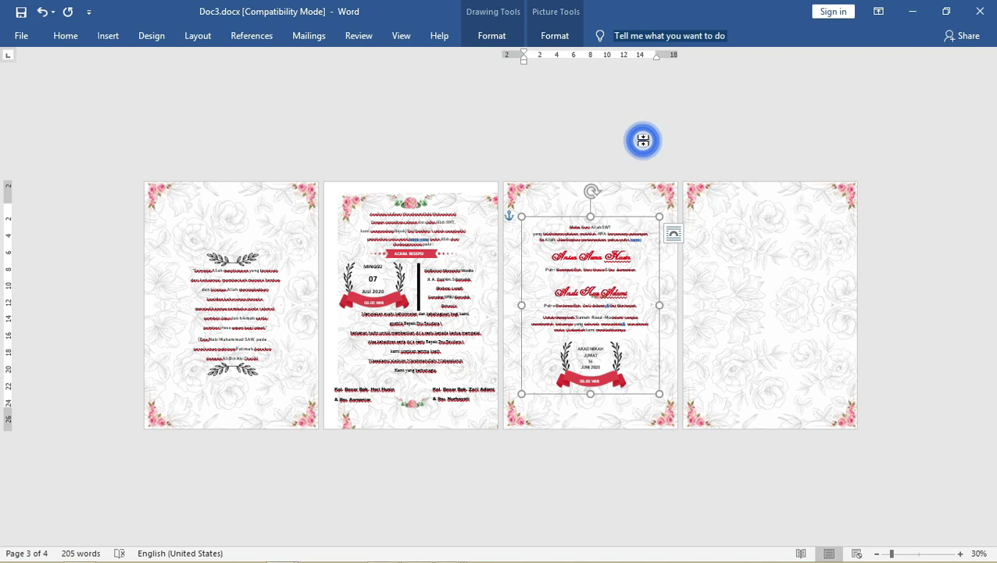
pyautogui.click(610, 222)
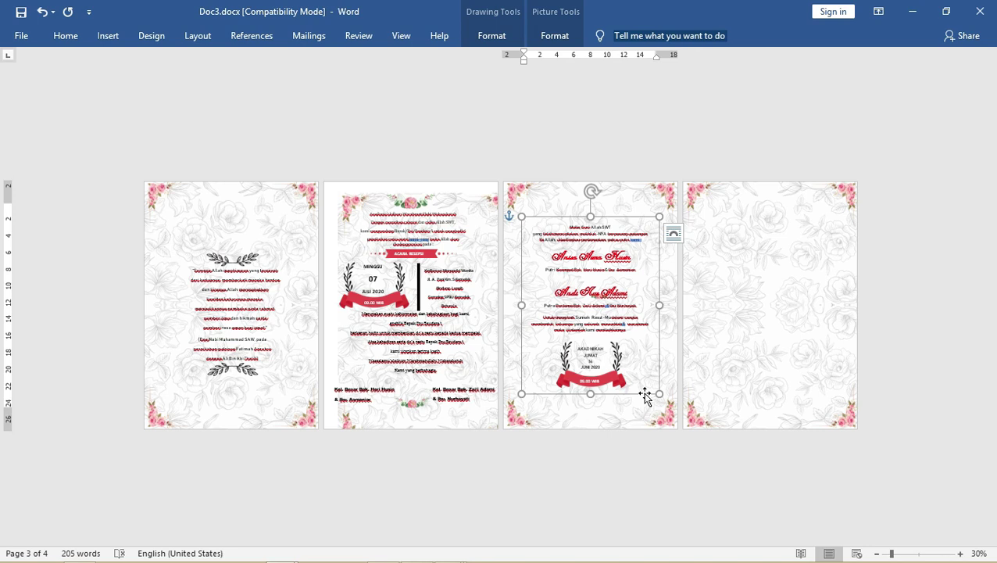
pyautogui.click(617, 256)
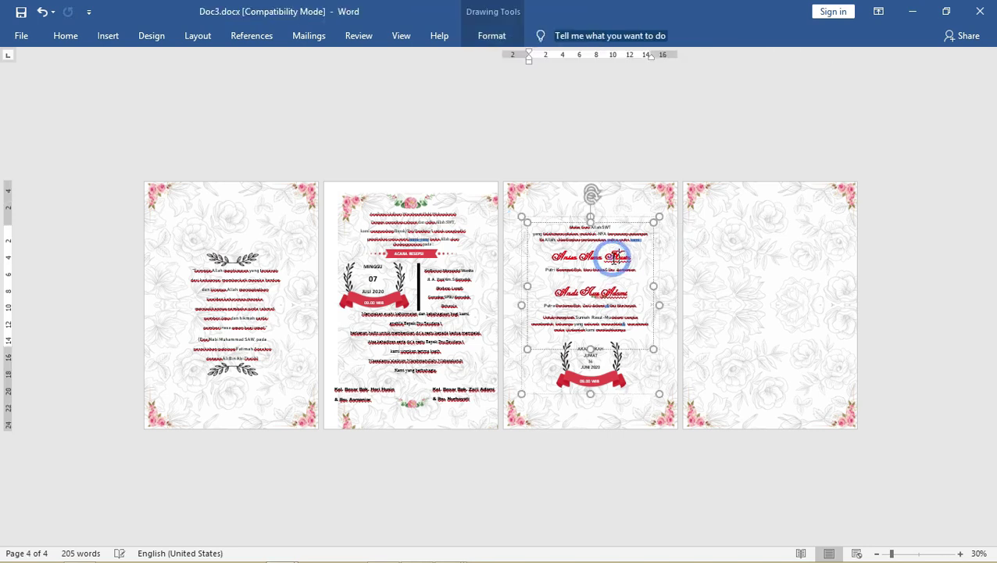
pyautogui.click(620, 218)
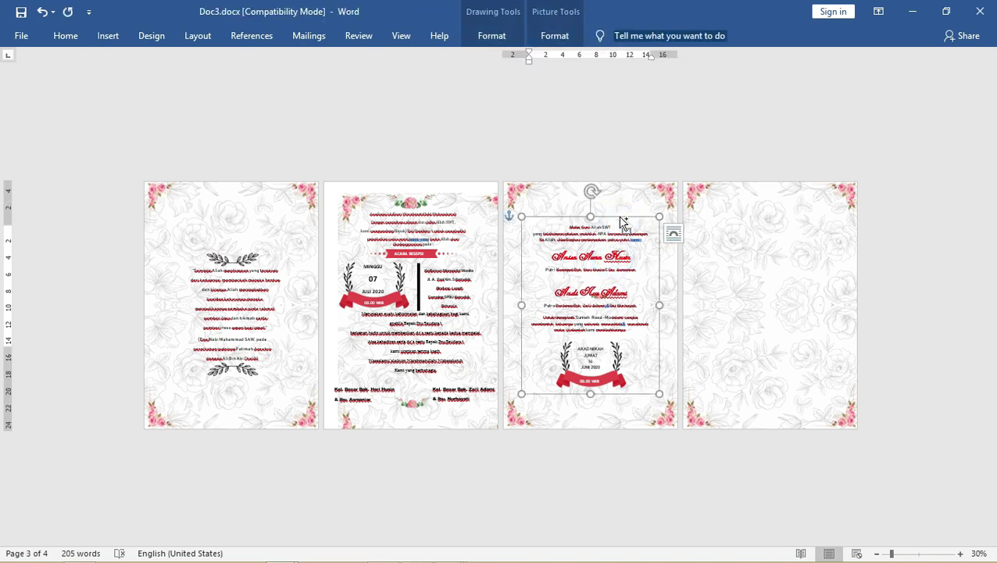
# Paste a copy of the invitation onto page 4, centre it, and ungroup it
pyautogui.click(774, 259)
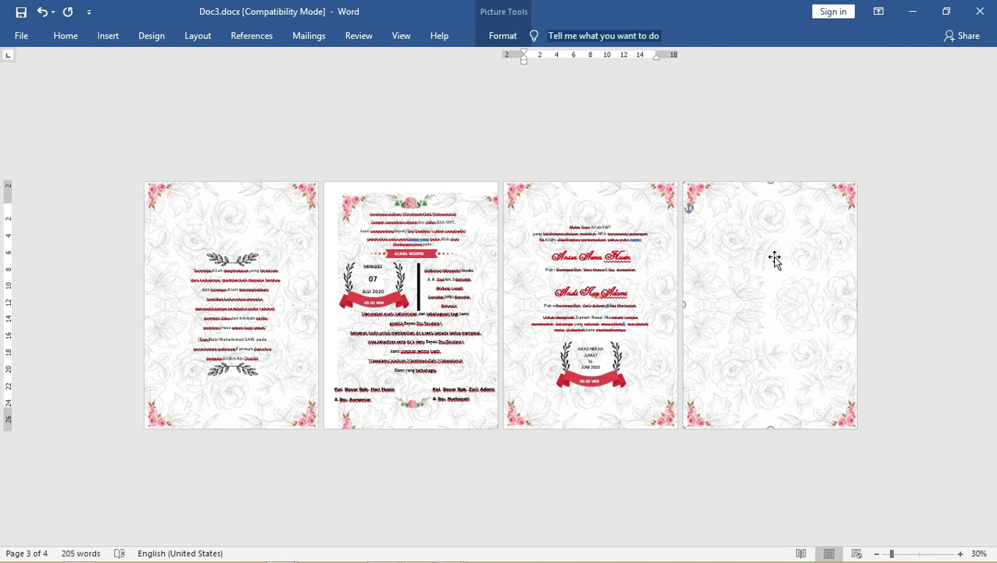
pyautogui.hotkey('ctrl', 'v')
pyautogui.moveTo(778, 264); pyautogui.dragTo(844, 275)
pyautogui.rightClick(803, 224)
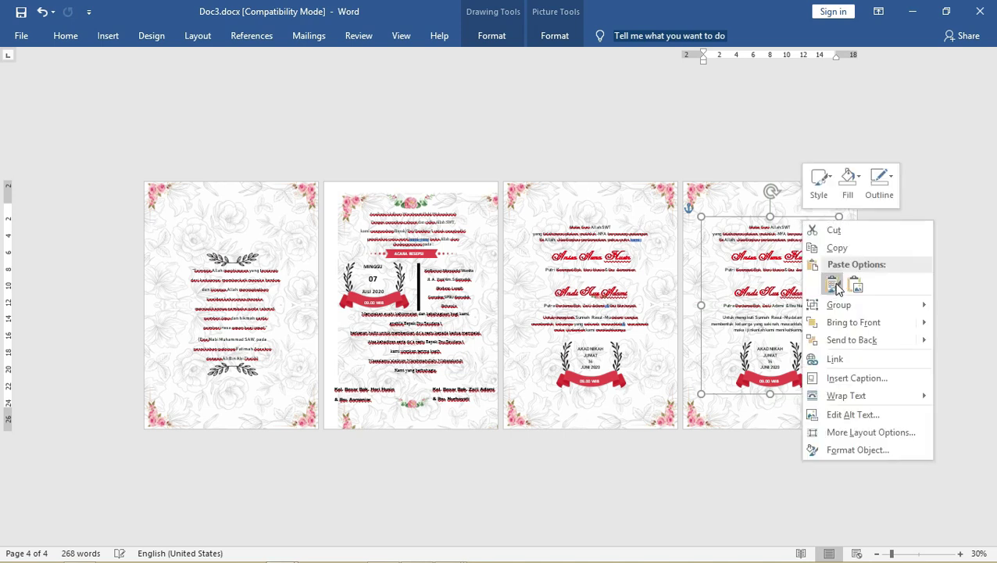
pyautogui.moveTo(840, 305)
pyautogui.click(774, 328)
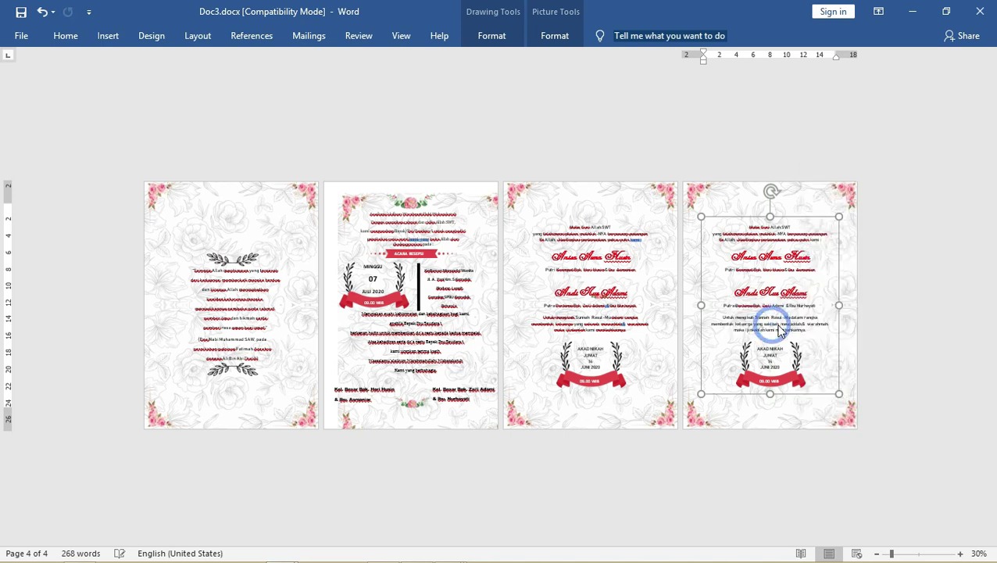
# Delete the AKAD NIKAH date text box and the 09.00 WIB time label from the ribbon
pyautogui.click(794, 375)
pyautogui.click(795, 375)
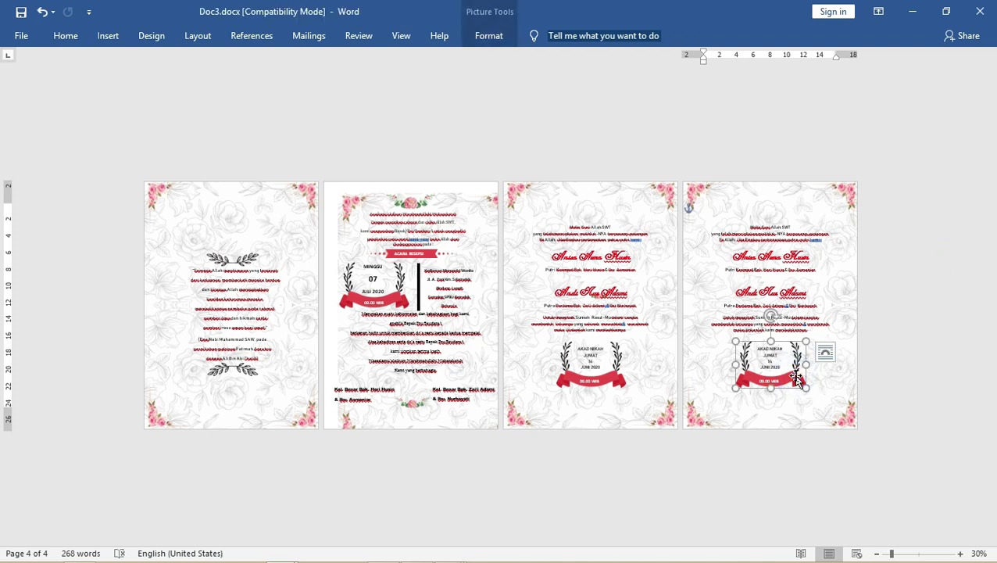
pyautogui.click(774, 345)
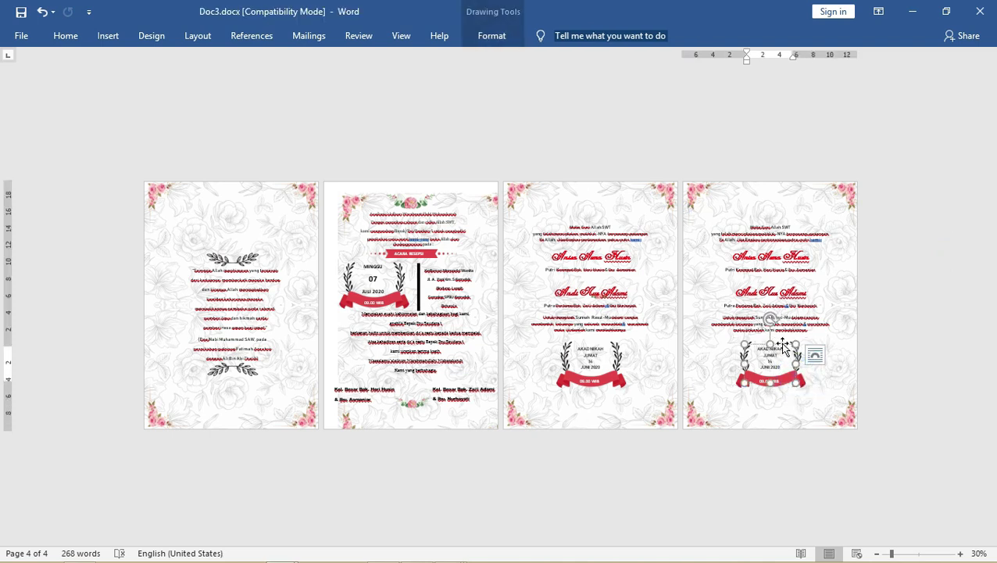
pyautogui.moveTo(782, 347); pyautogui.dragTo(799, 332)
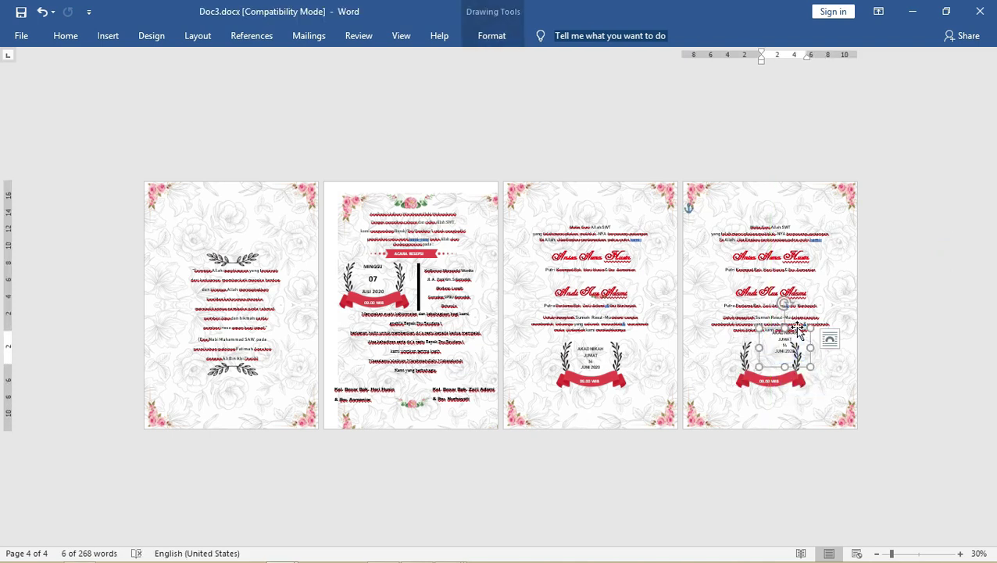
pyautogui.press('Delete')
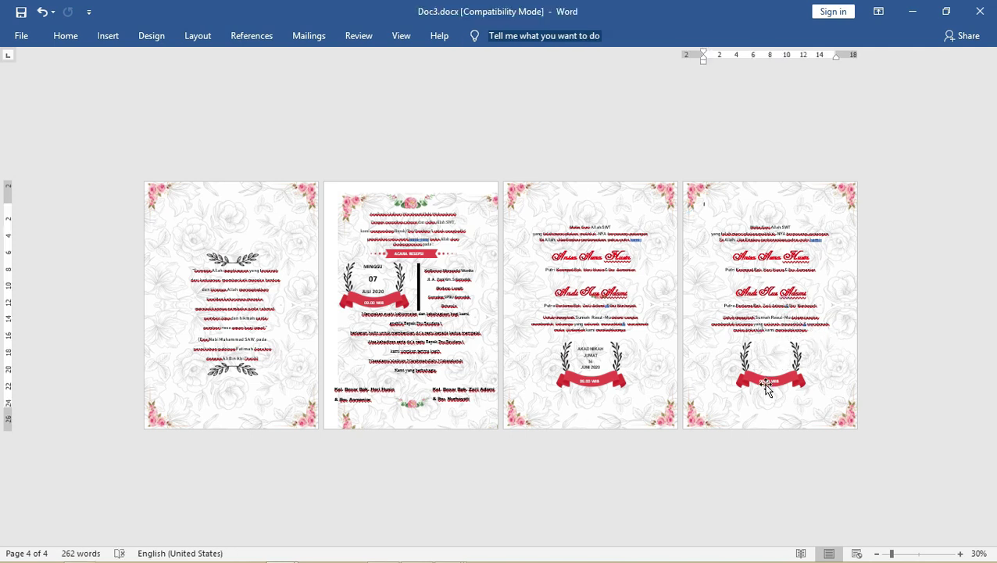
pyautogui.click(766, 383)
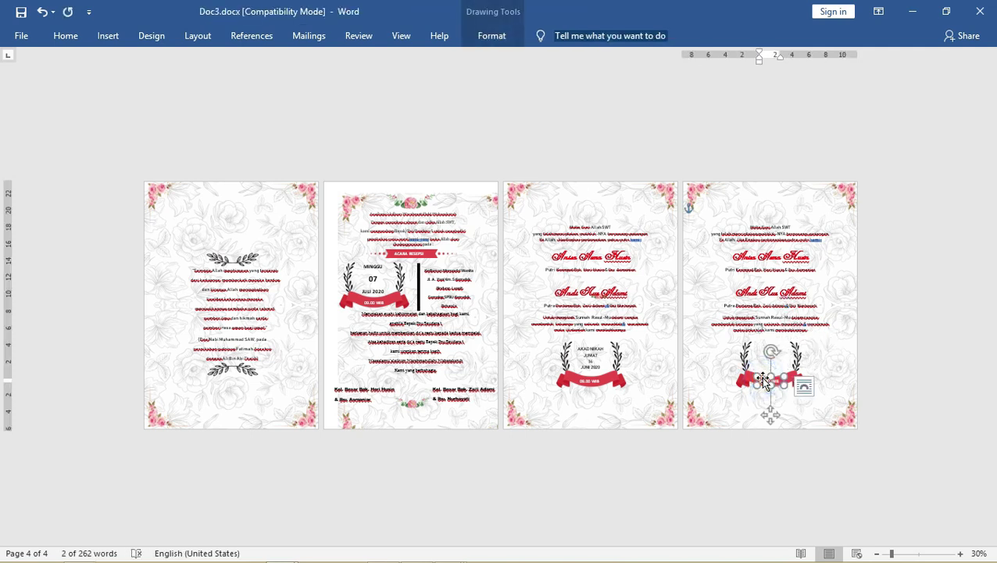
pyautogui.press('Delete')
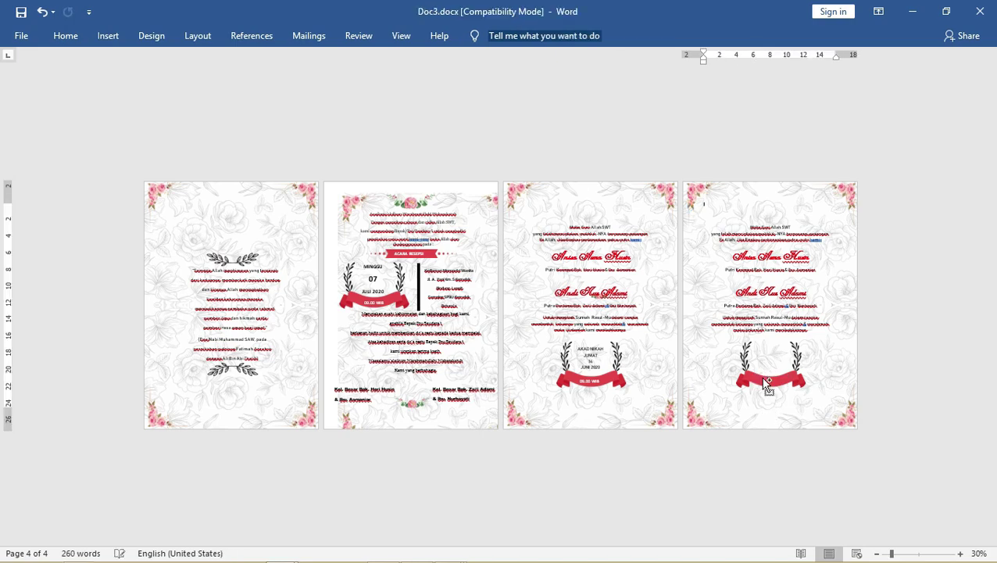
pyautogui.scroll(4, 798, 451)
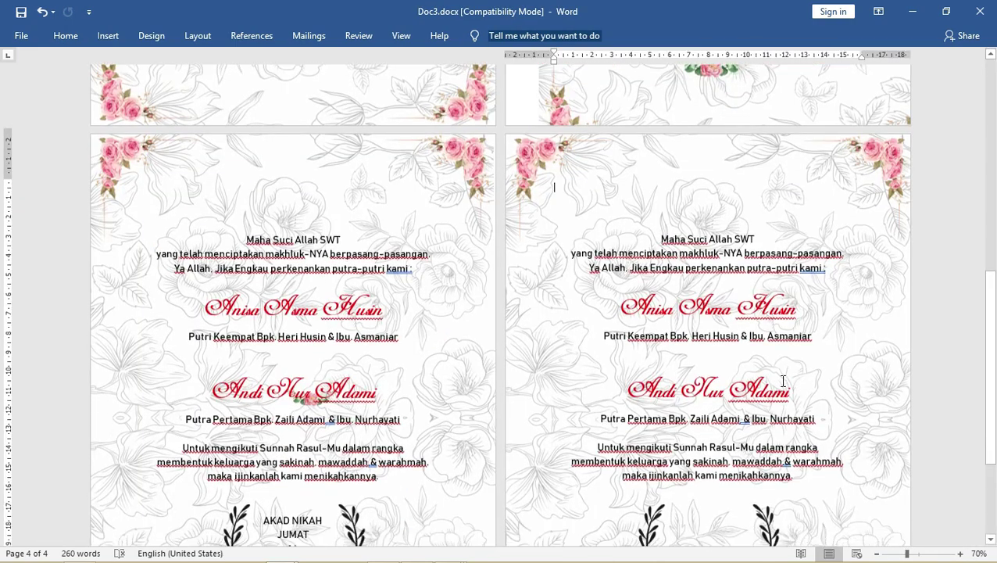
# Check the Picture Border options of the laurel wreath and red ribbon picture, then delete it
pyautogui.scroll(-5, 794, 376)
pyautogui.click(770, 417)
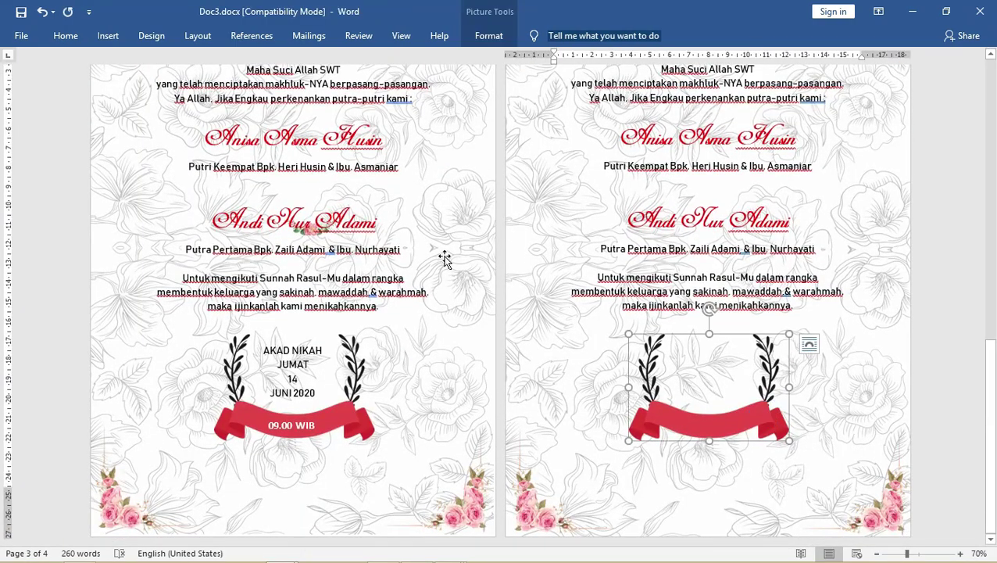
pyautogui.click(489, 35)
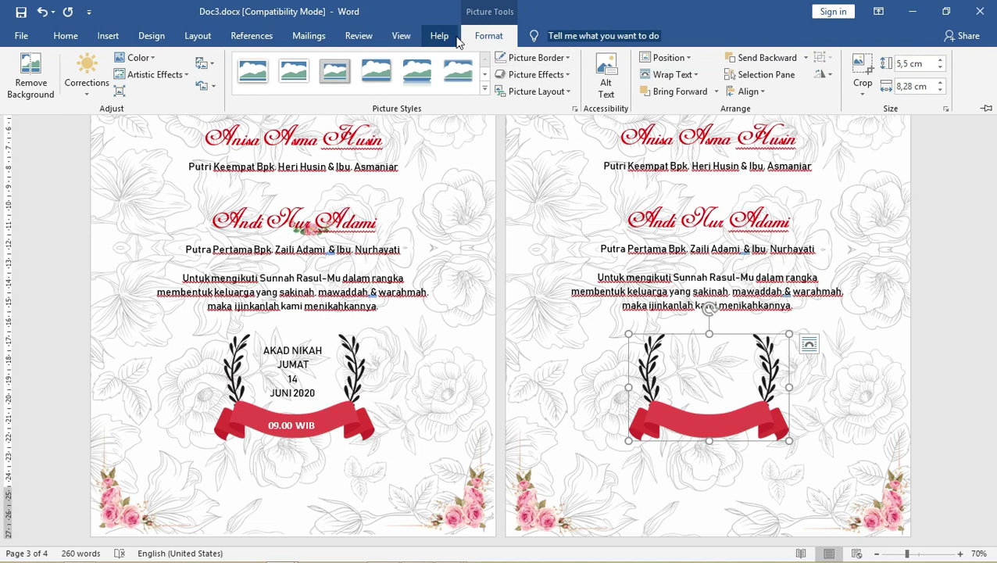
pyautogui.click(534, 60)
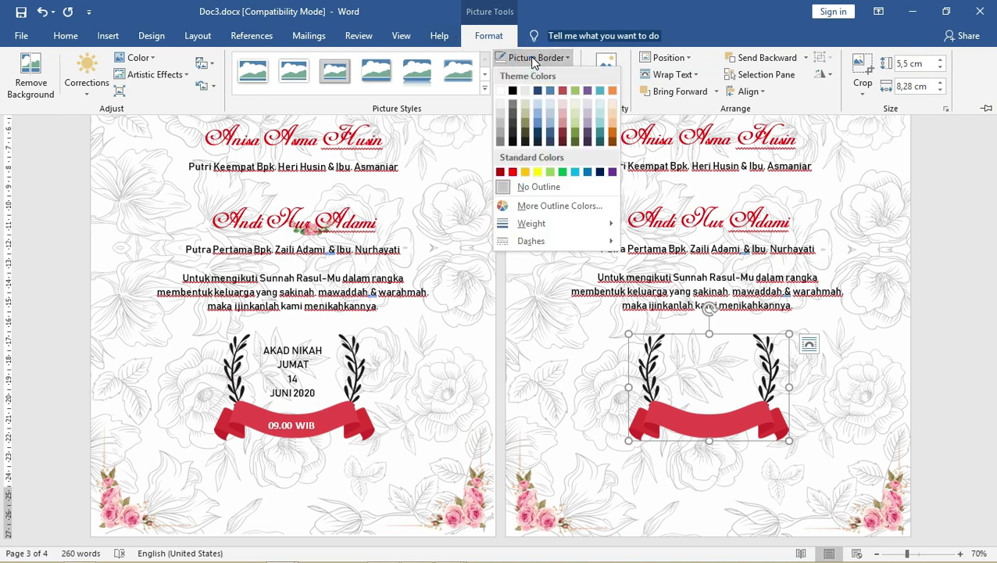
pyautogui.click(757, 402)
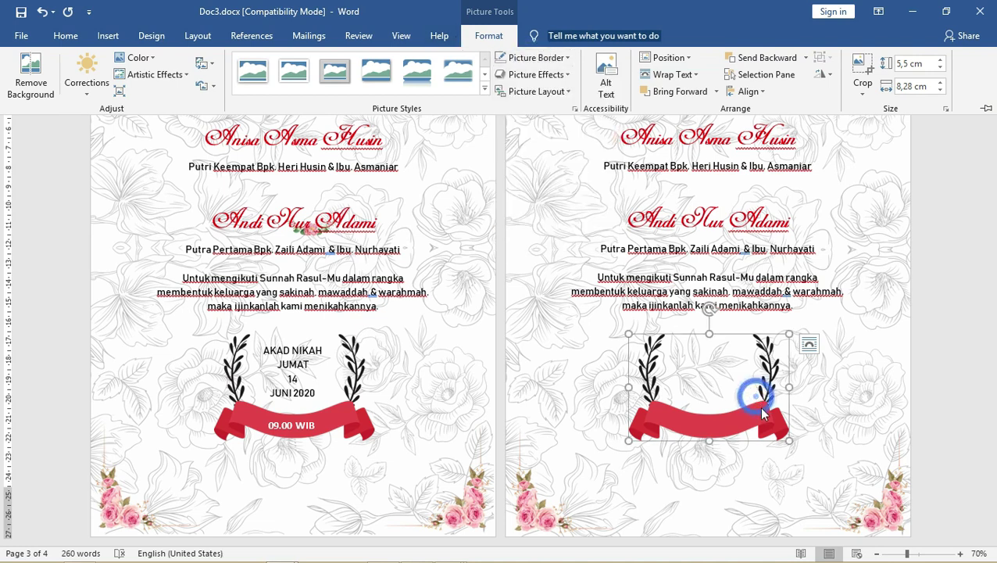
pyautogui.press('Delete')
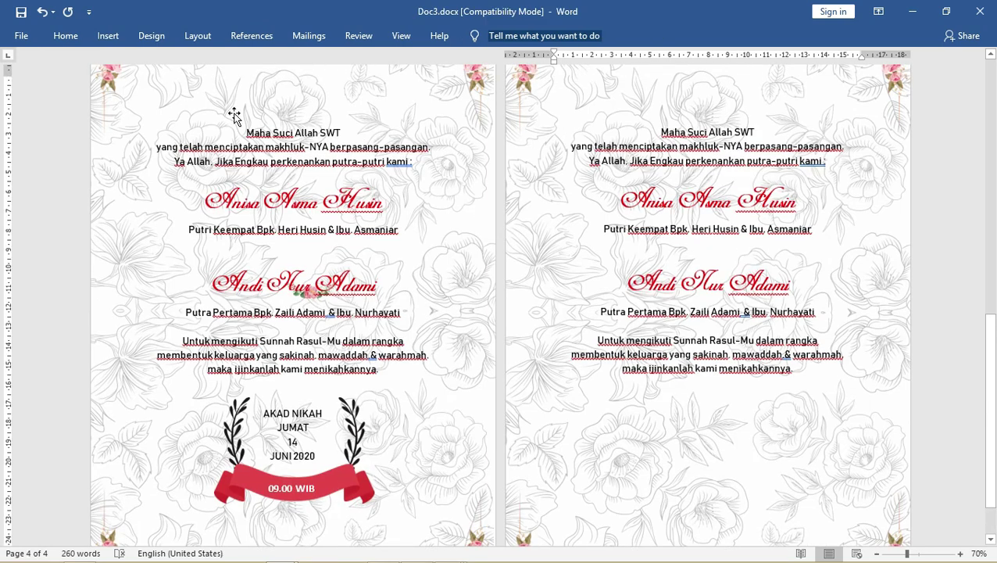
# Duplicate the invitation text box lower on page 4 and clear all text from the copy
pyautogui.click(757, 185)
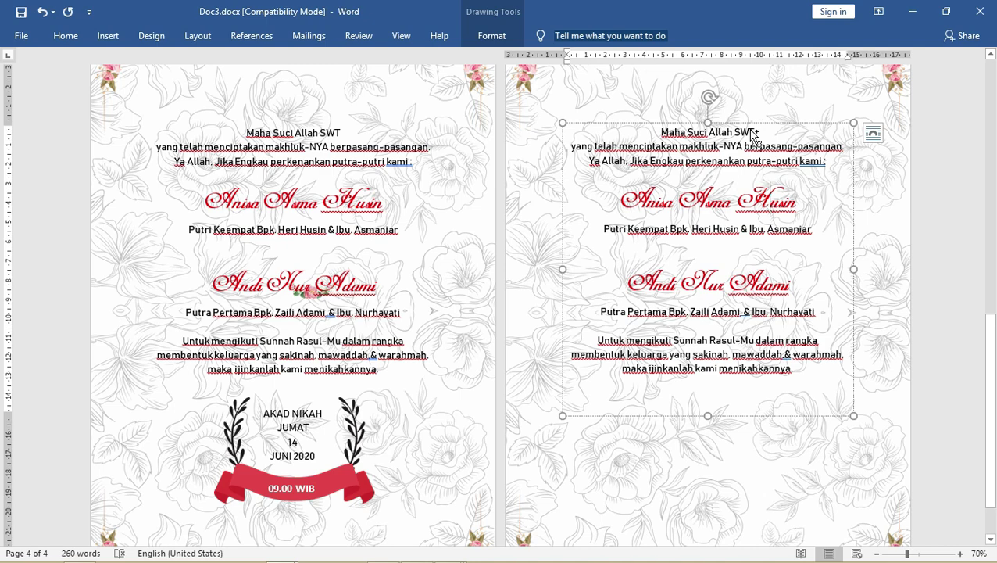
pyautogui.moveTo(752, 137); pyautogui.dragTo(734, 382)
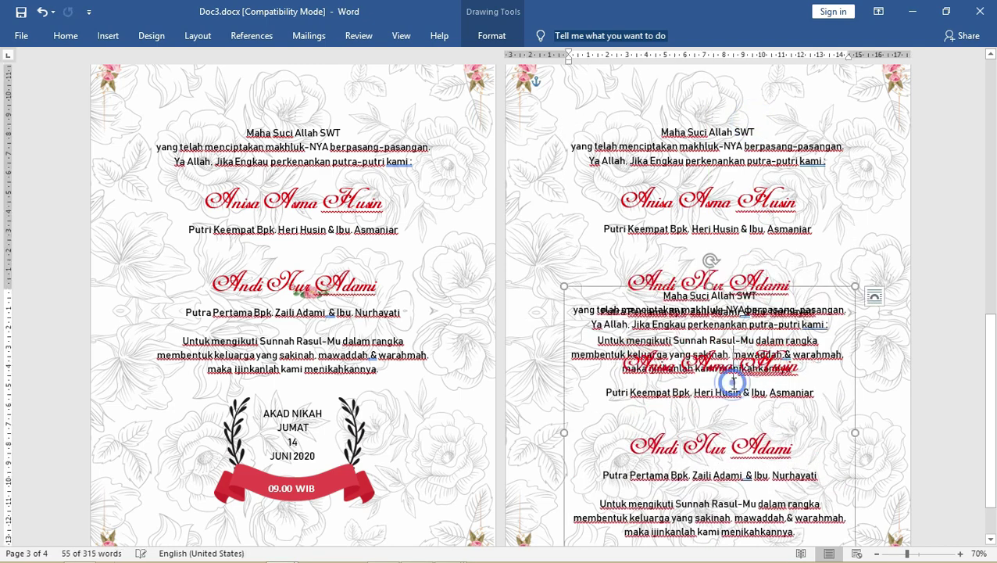
pyautogui.hotkey('ctrl', 'z')
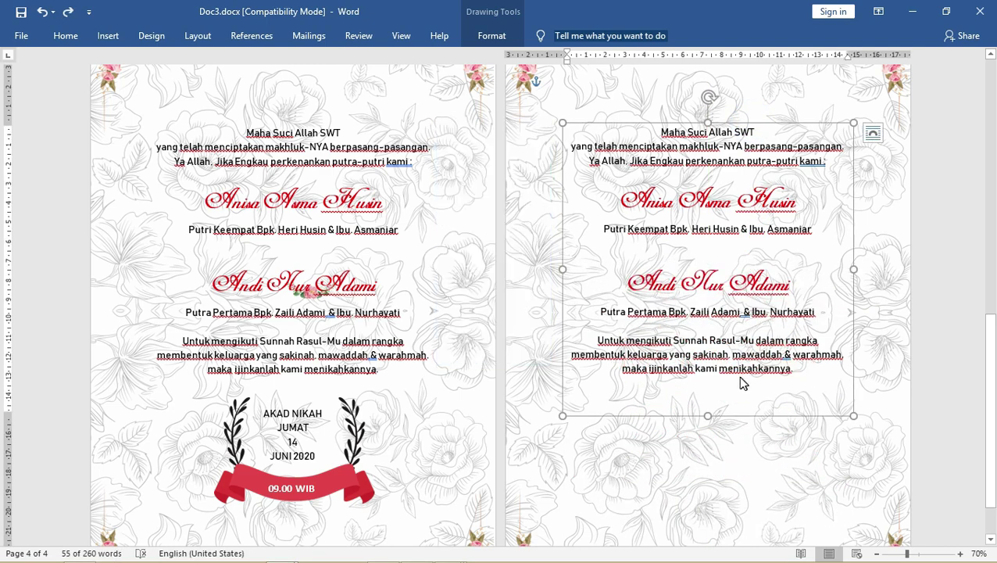
pyautogui.scroll(-1, 710, 385)
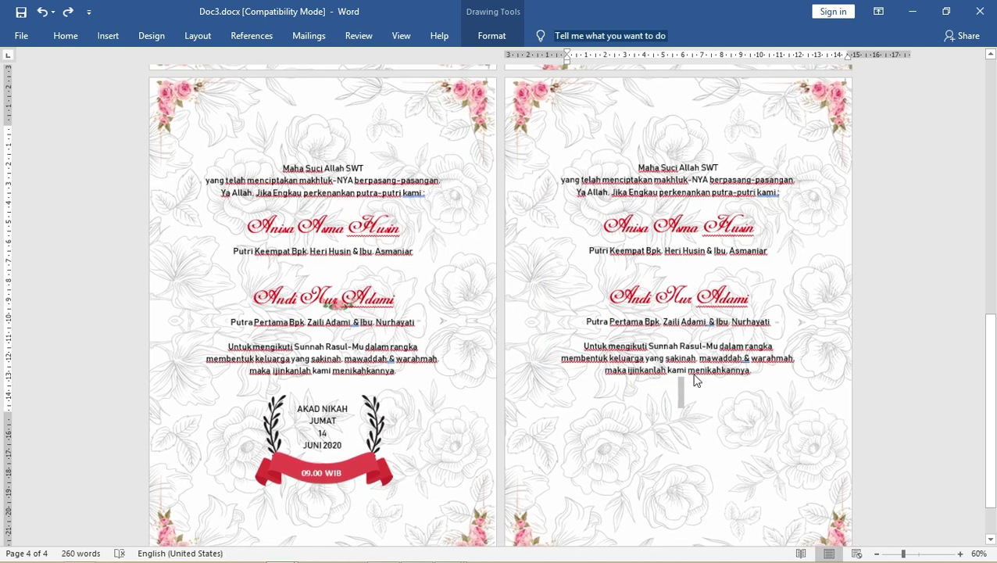
pyautogui.click(684, 391)
pyautogui.moveTo(698, 418); pyautogui.dragTo(698, 514)
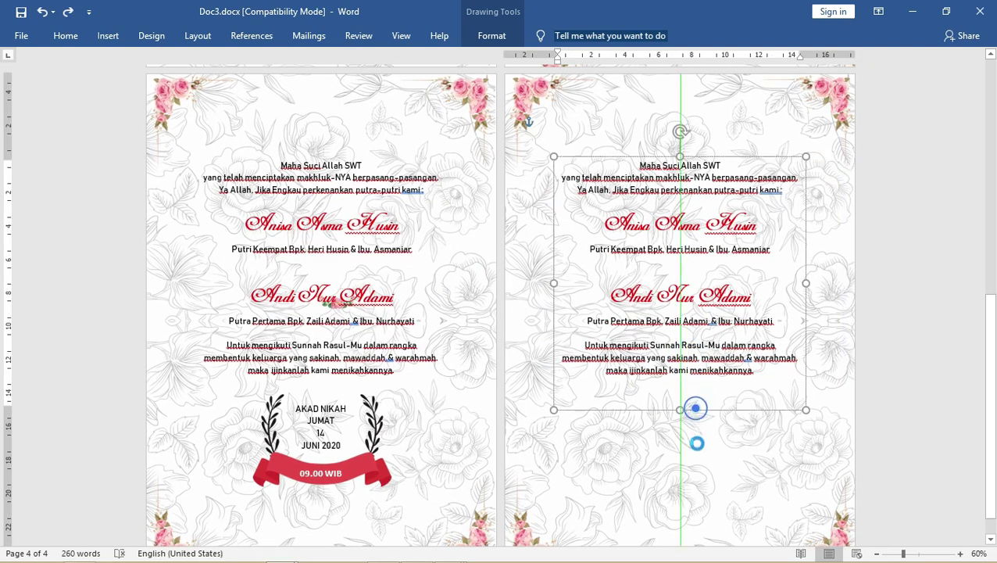
pyautogui.click(717, 443)
pyautogui.hotkey('ctrl', 'a')
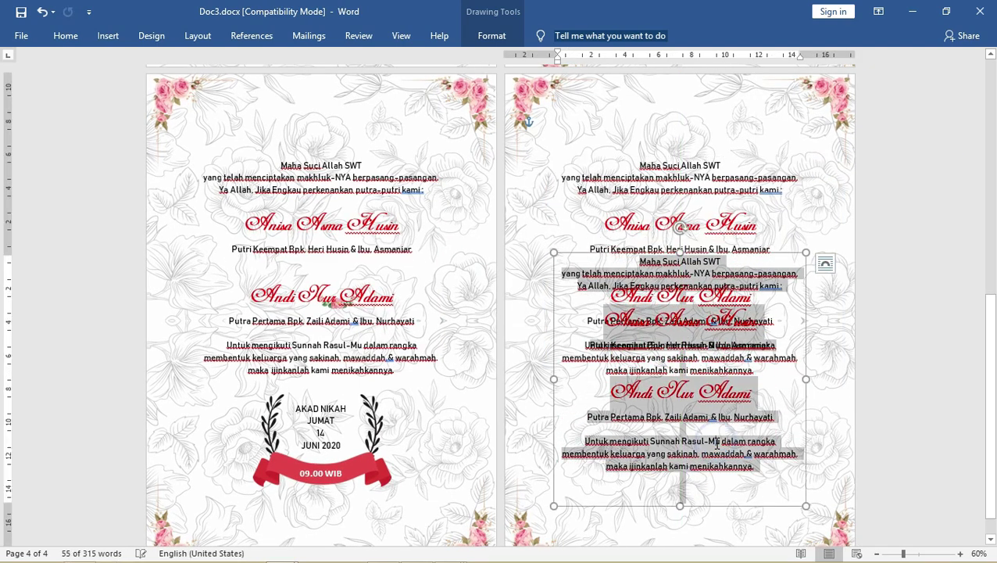
pyautogui.press('Delete')
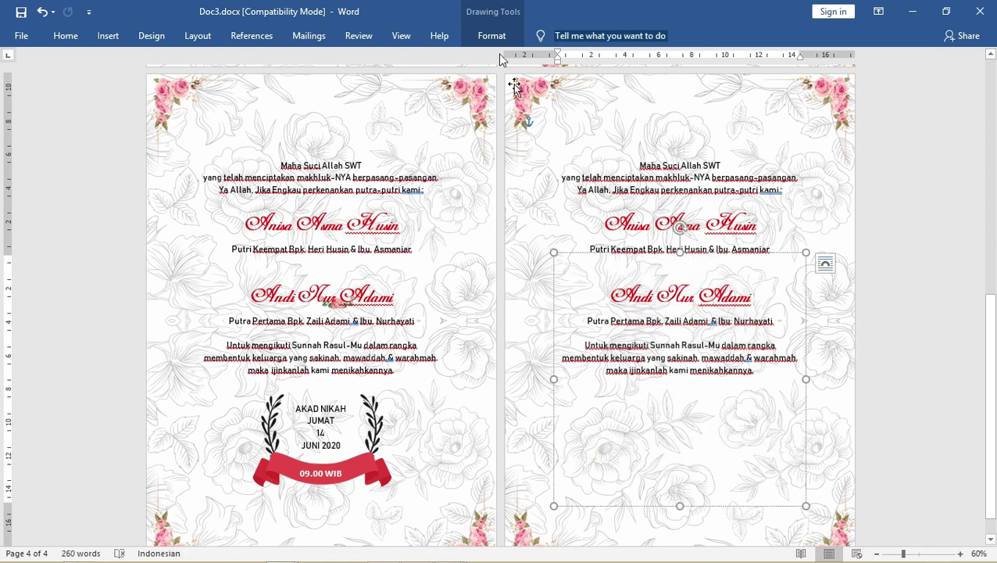
# Fill the empty box with the properti 4.png rose wreath picture
pyautogui.click(495, 36)
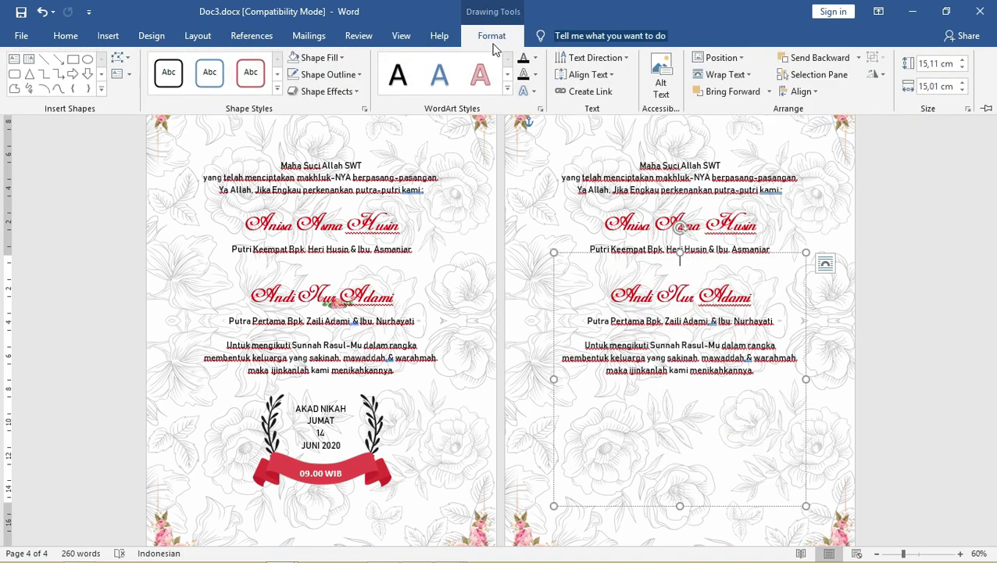
pyautogui.click(319, 58)
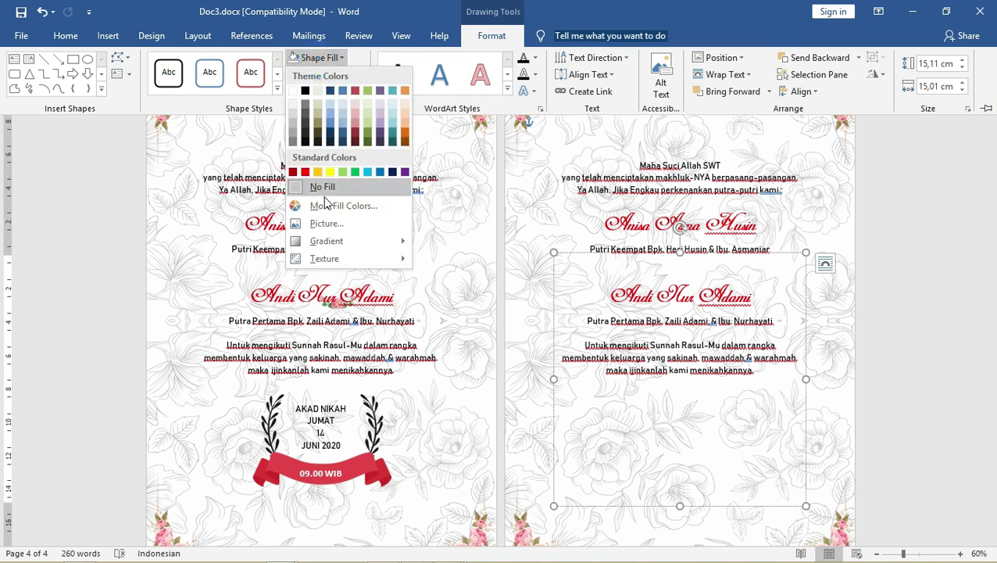
pyautogui.click(329, 224)
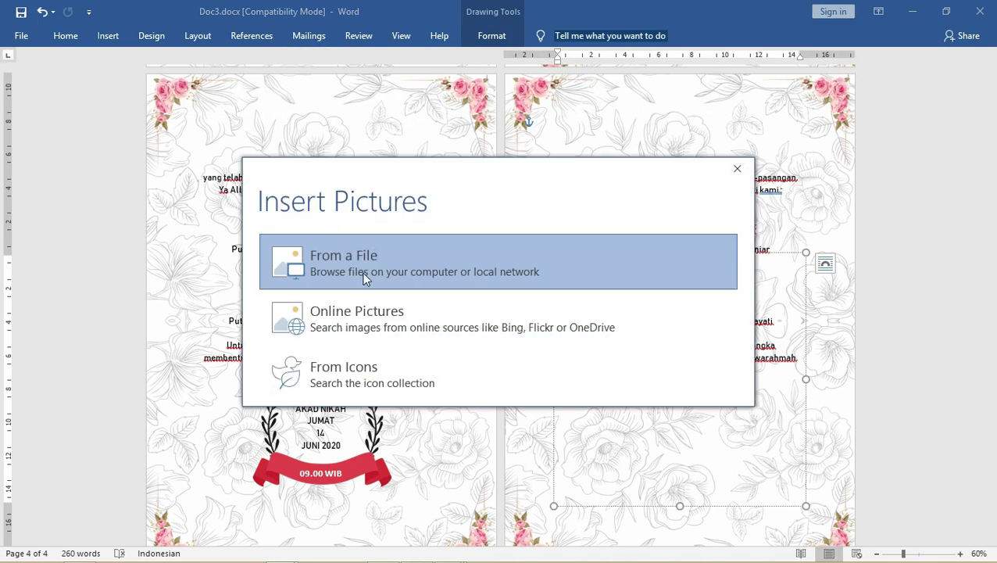
pyautogui.click(365, 280)
pyautogui.click(471, 249)
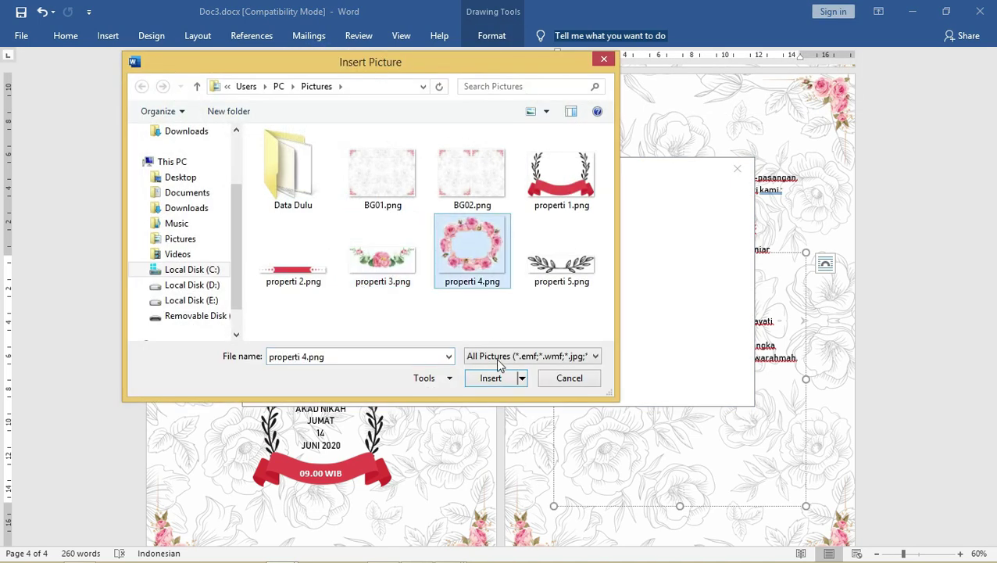
pyautogui.click(497, 378)
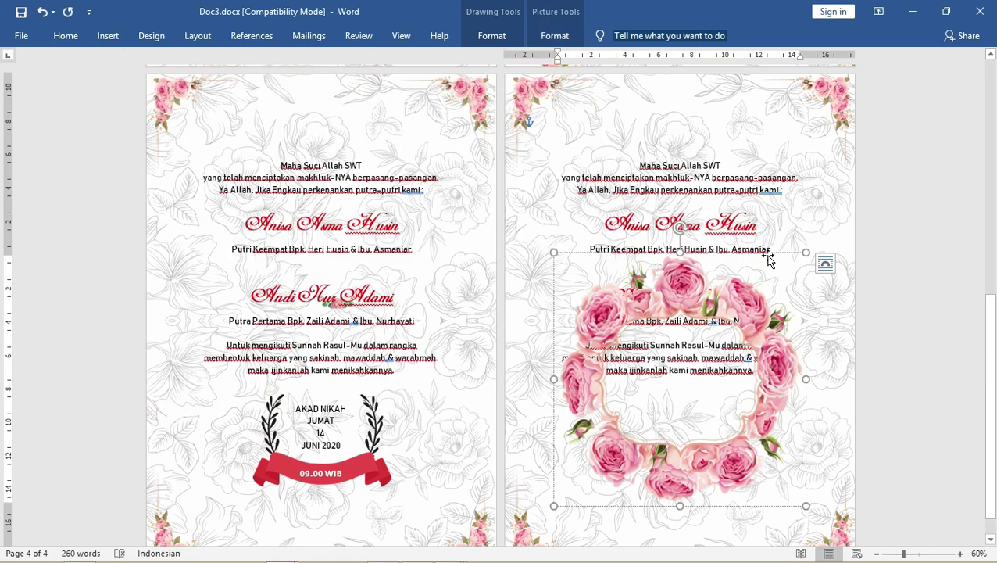
# Move the wreath slightly down, raise the text box, and set it to In Front of Text
pyautogui.moveTo(710, 283); pyautogui.dragTo(702, 308)
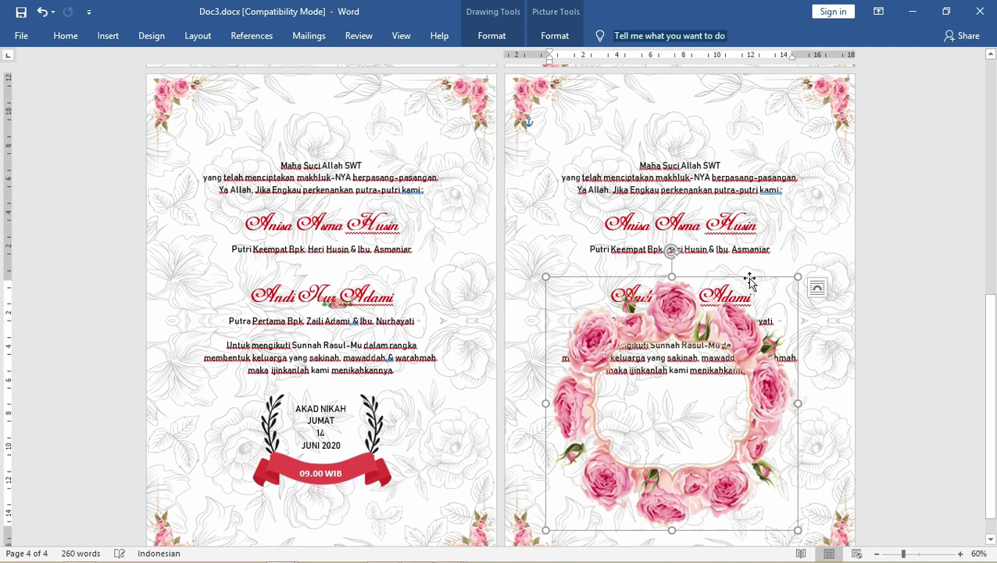
pyautogui.click(682, 176)
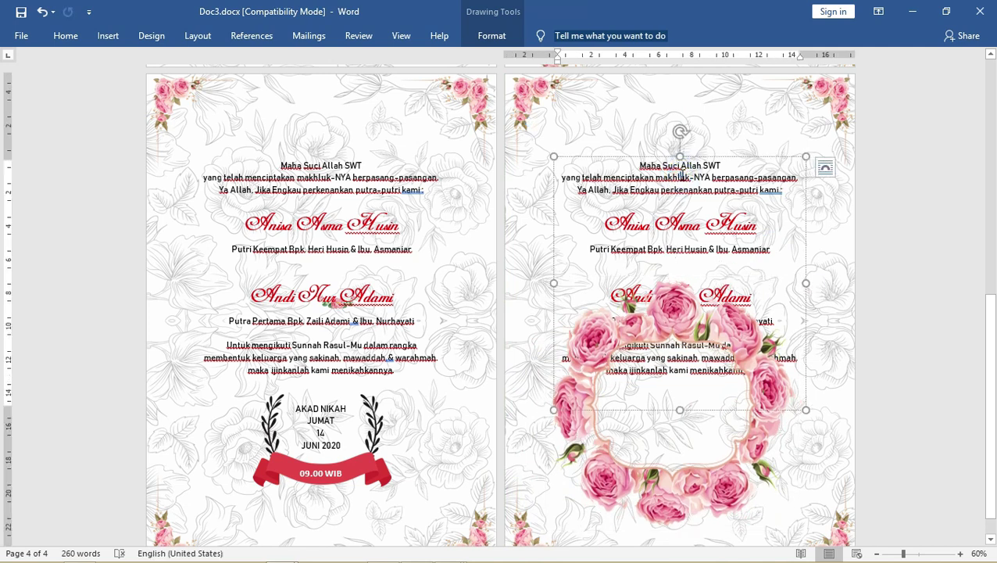
pyautogui.moveTo(698, 159); pyautogui.dragTo(698, 123)
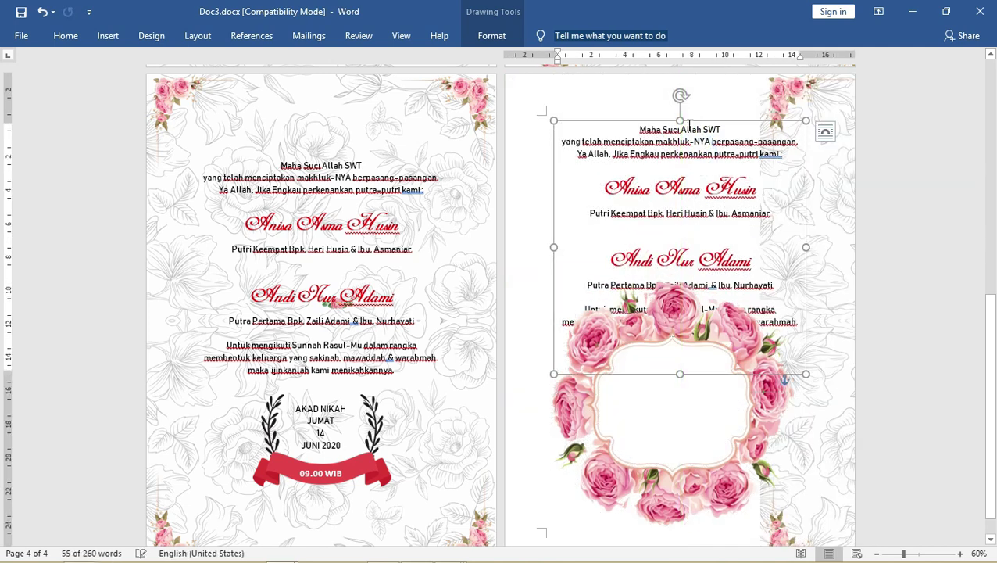
pyautogui.press('alt')
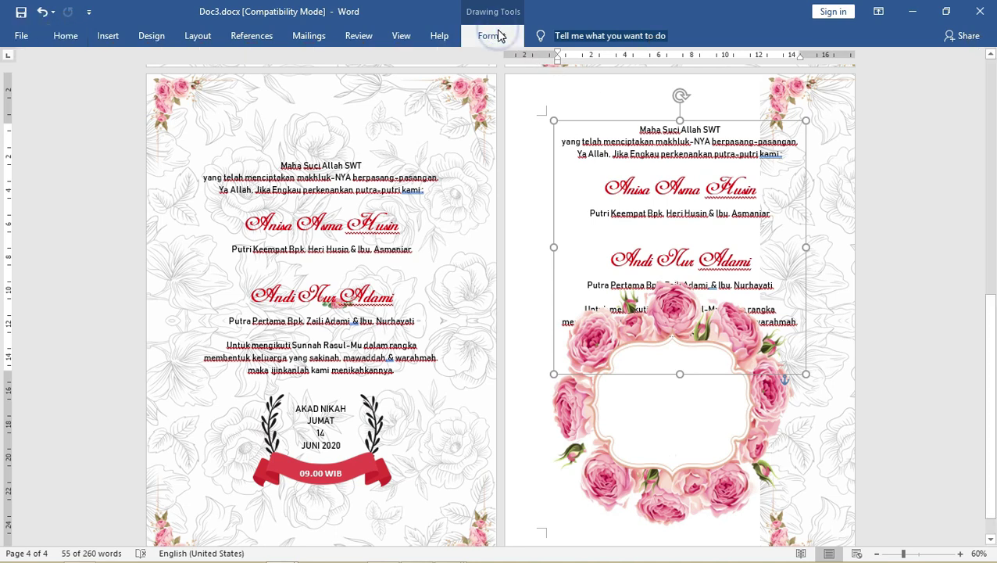
pyautogui.click(492, 35)
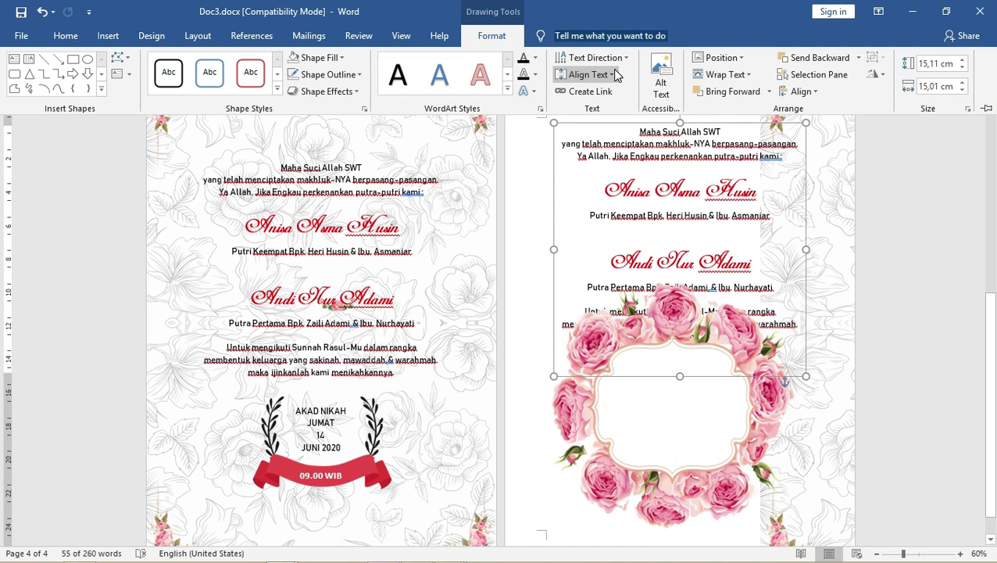
pyautogui.click(741, 74)
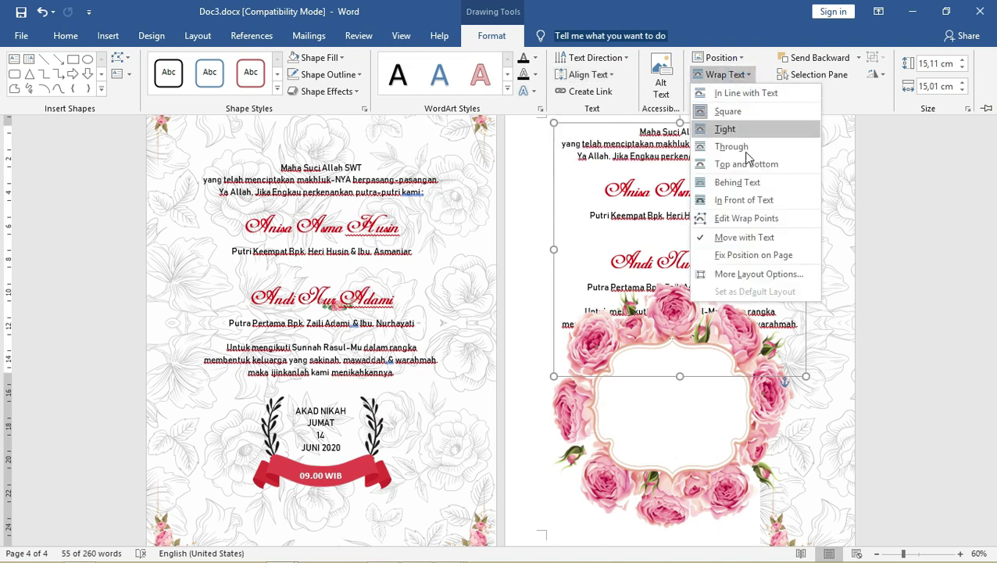
pyautogui.click(754, 200)
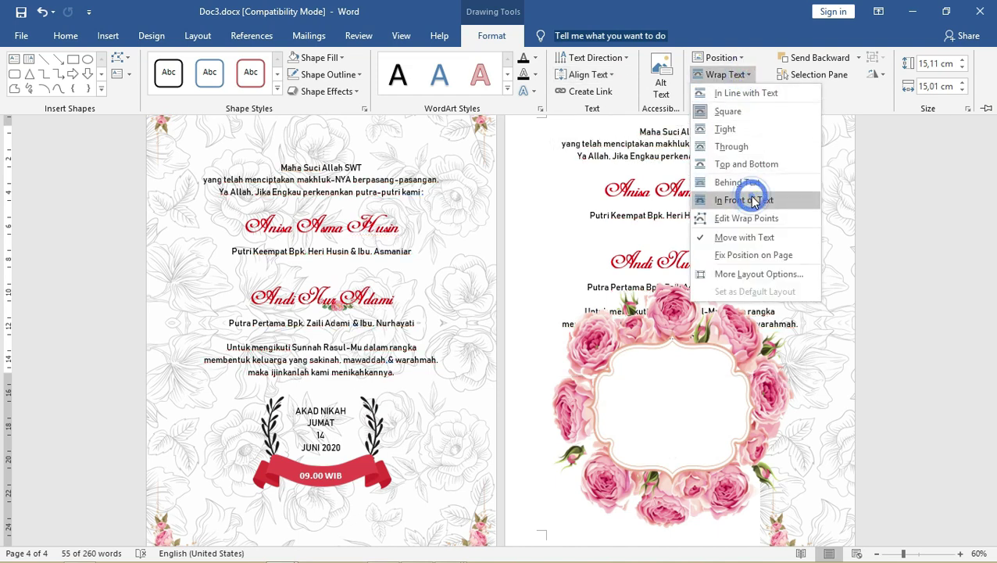
# In Notepad, select the couple's names and 'Minggu, 7 Juli 2020' under Depan Hal 4, then return to Word
pyautogui.click(720, 139)
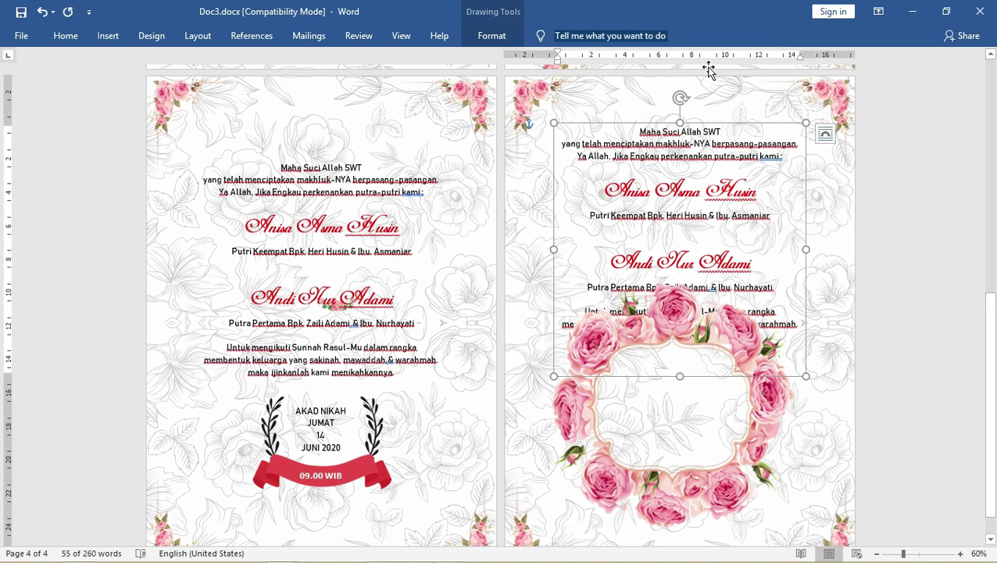
pyautogui.hotkey('alt', 'Tab')
pyautogui.hotkey('alt', 'Tab')
pyautogui.hotkey('alt', 'Tab')
pyautogui.hotkey('alt', 'Tab')
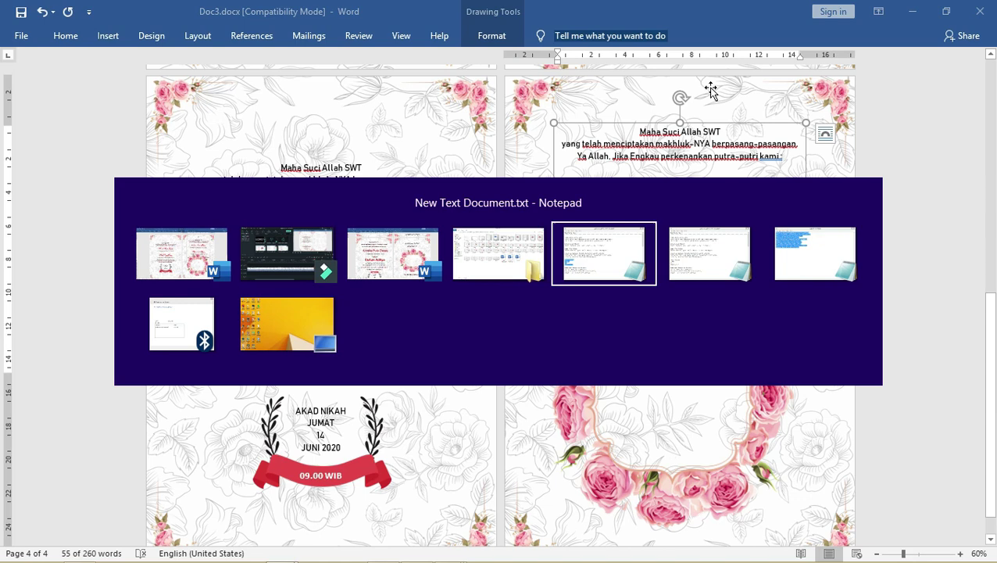
pyautogui.scroll(-4, 456, 251)
pyautogui.scroll(-2, 457, 250)
pyautogui.scroll(-4, 456, 249)
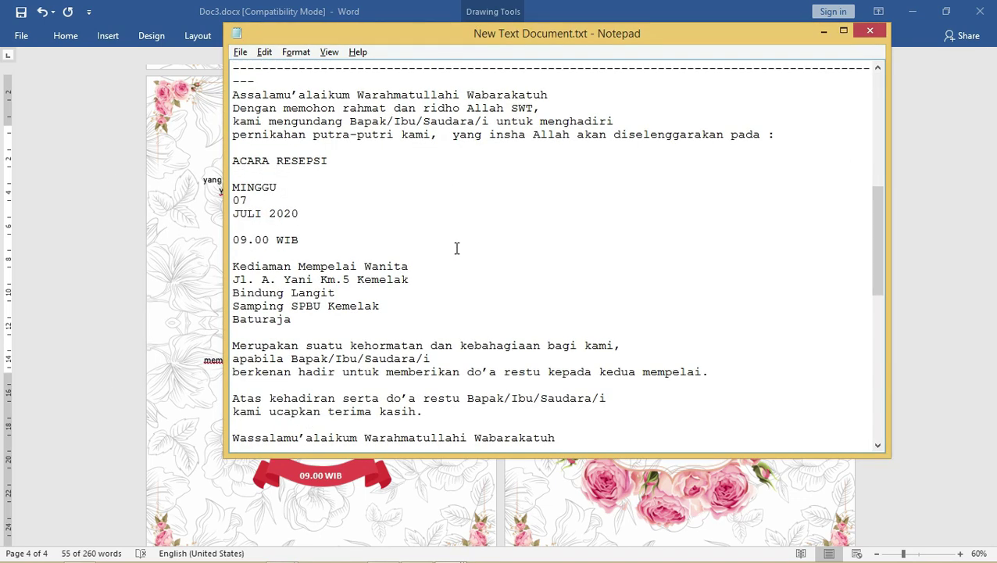
pyautogui.scroll(-2, 456, 247)
pyautogui.scroll(-5, 457, 242)
pyautogui.scroll(-1, 458, 236)
pyautogui.scroll(-3, 461, 237)
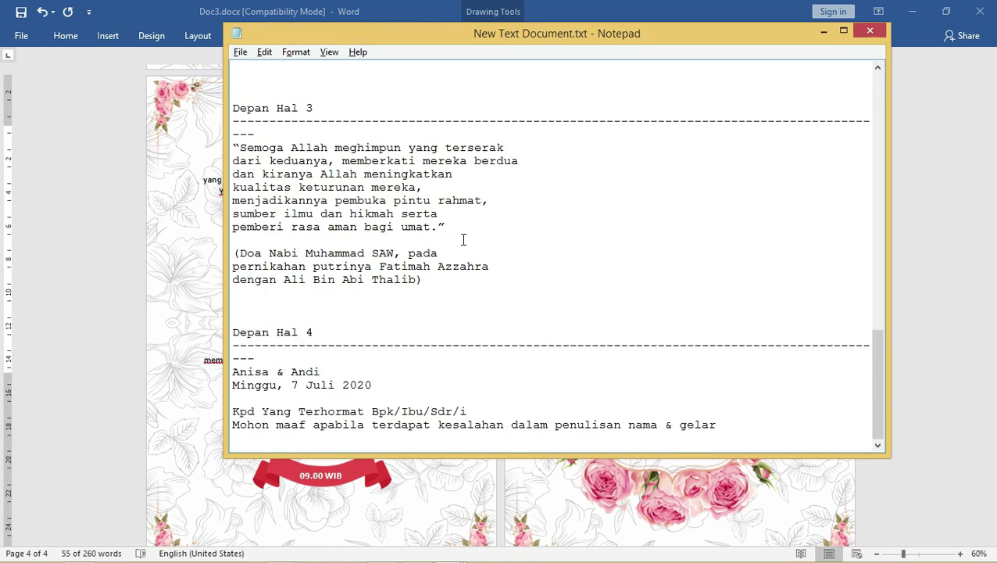
pyautogui.moveTo(338, 363); pyautogui.dragTo(232, 363)
pyautogui.click(292, 371)
pyautogui.moveTo(348, 372); pyautogui.dragTo(219, 372)
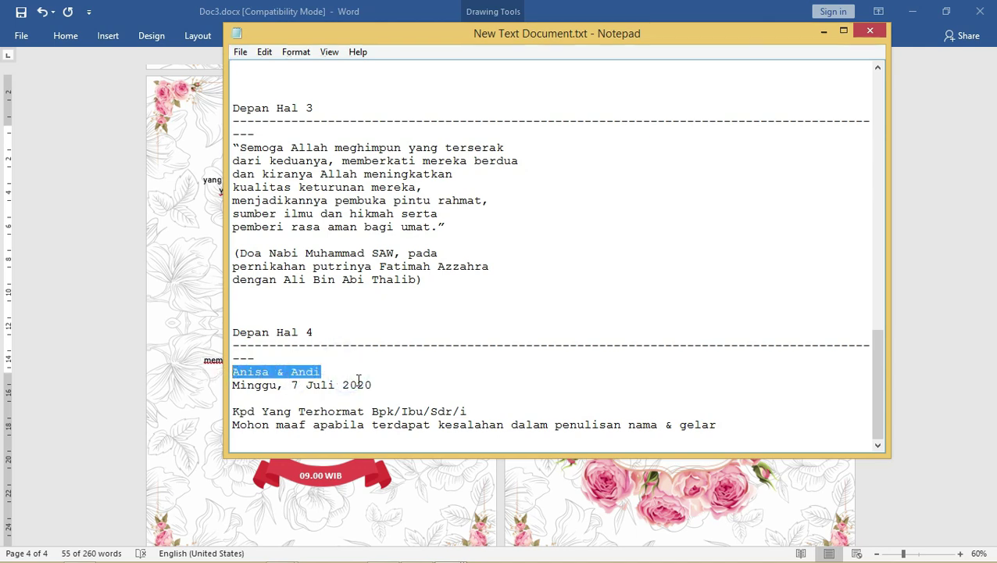
pyautogui.moveTo(374, 384); pyautogui.dragTo(234, 372)
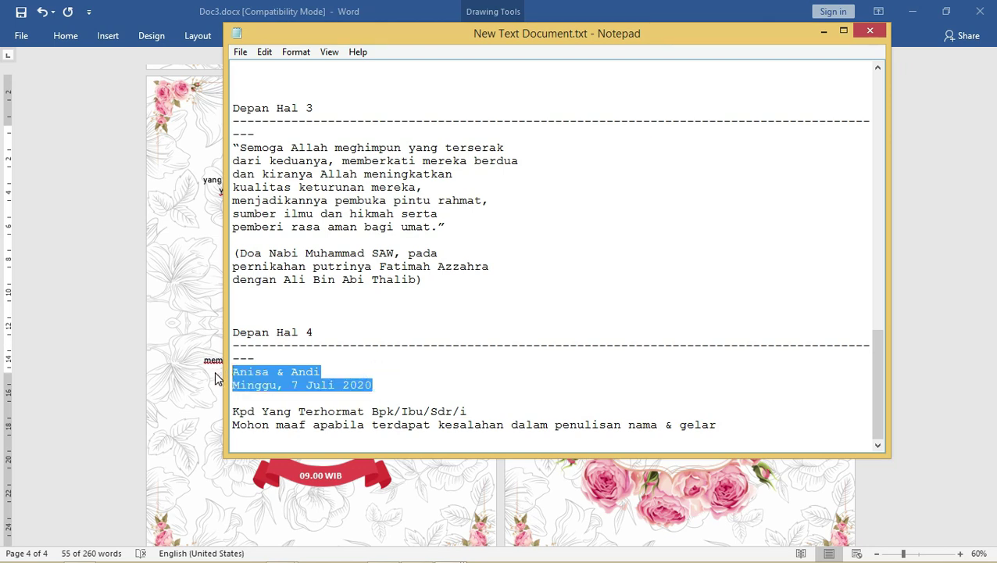
pyautogui.hotkey('alt', 'Tab')
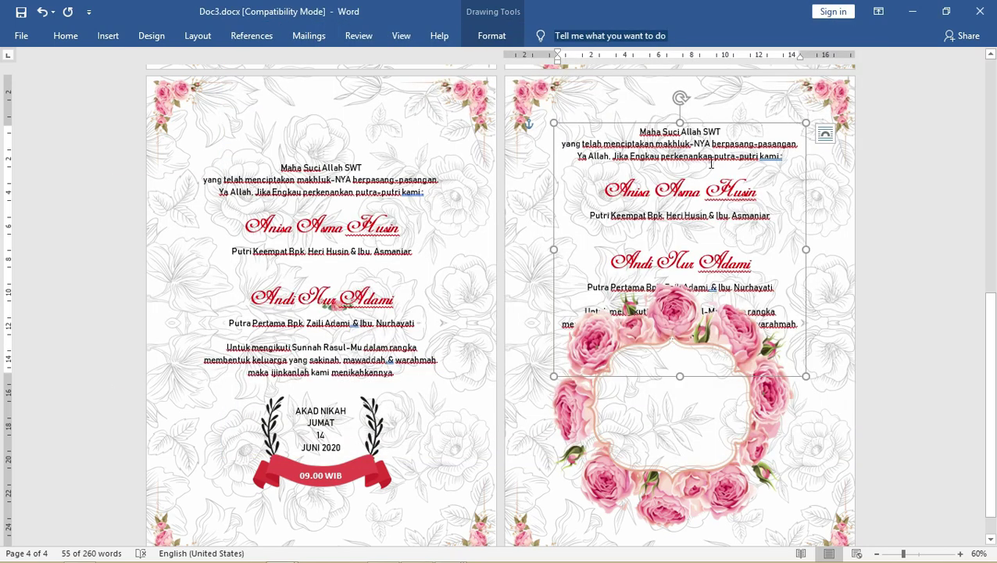
# Replace the box text with the pasted names and 'Minggu, 7 Juli 2020', enlarging the font twice
pyautogui.hotkey('ctrl', 'a')
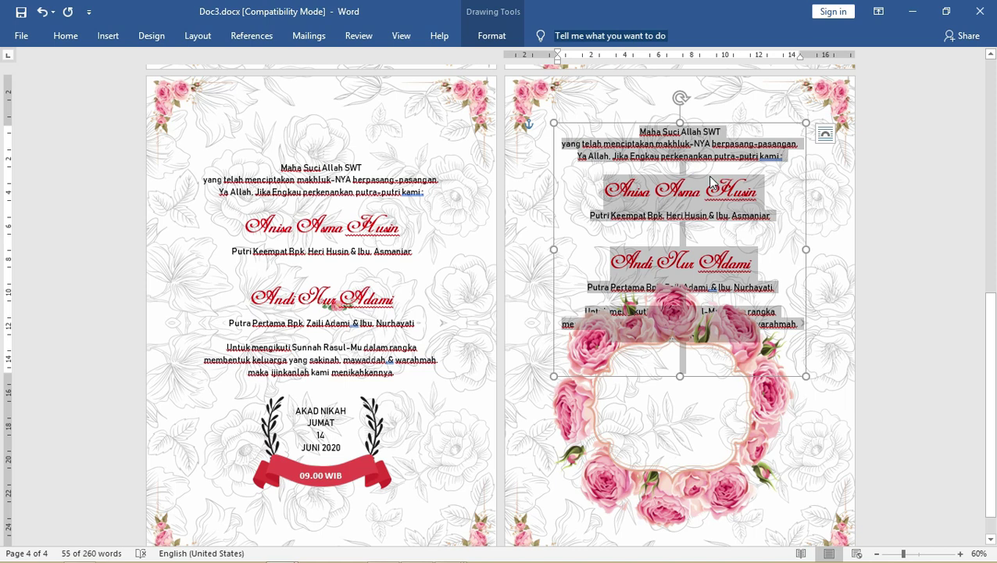
pyautogui.write('Anisa & Andi Minggu, 7 Juli 2020')
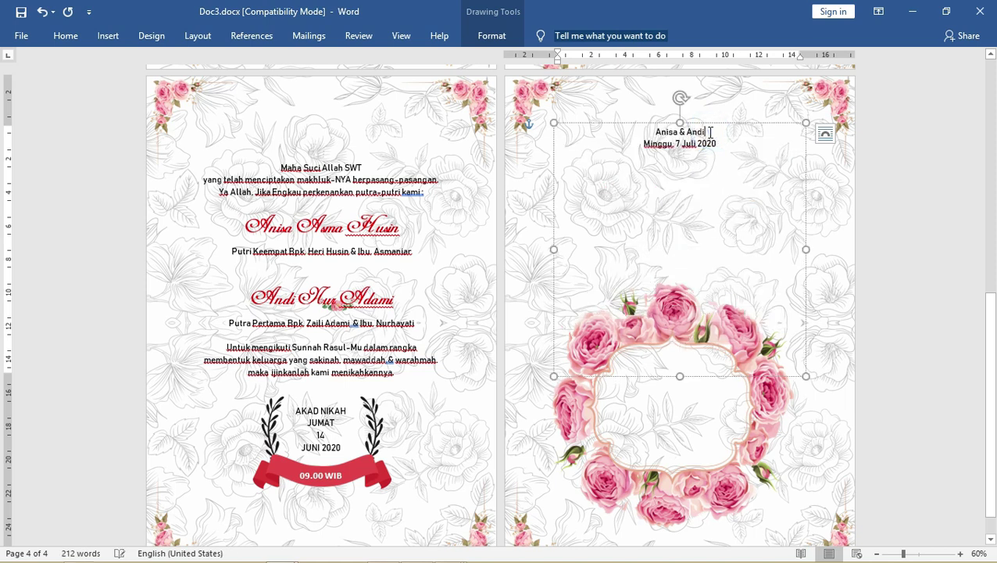
pyautogui.hotkey('ctrl', 'a')
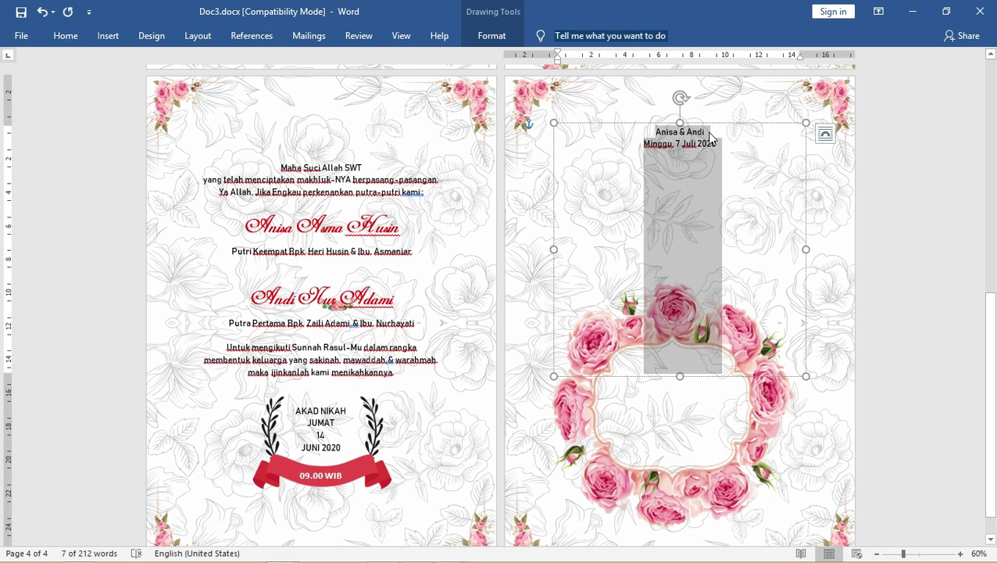
pyautogui.hotkey('ctrl', ']')
pyautogui.hotkey('ctrl', ']')
pyautogui.hotkey('ctrl', ']')
pyautogui.hotkey('ctrl', ']')
pyautogui.hotkey('ctrl', ']')
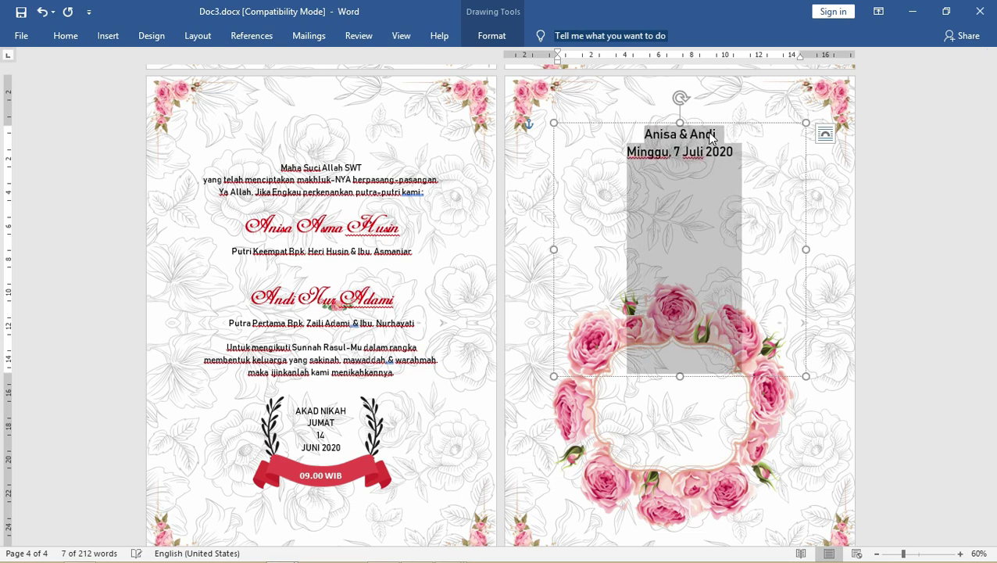
pyautogui.hotkey('ctrl', ']')
pyautogui.hotkey('ctrl', ']')
pyautogui.hotkey('ctrl', ']')
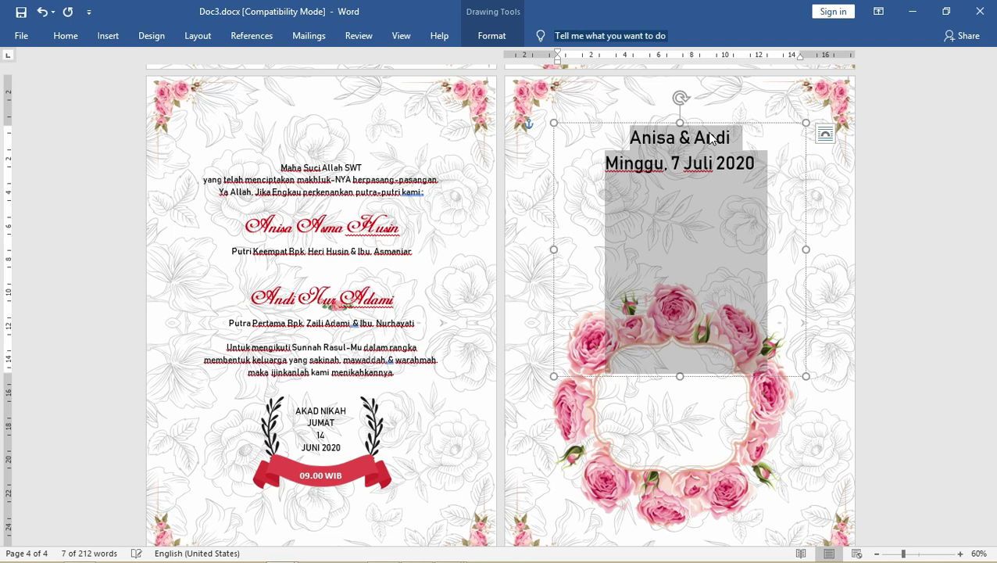
# Move the names-and-date text box down toward the rose wreath
pyautogui.hotkey('alt', 'shift', 'F10')
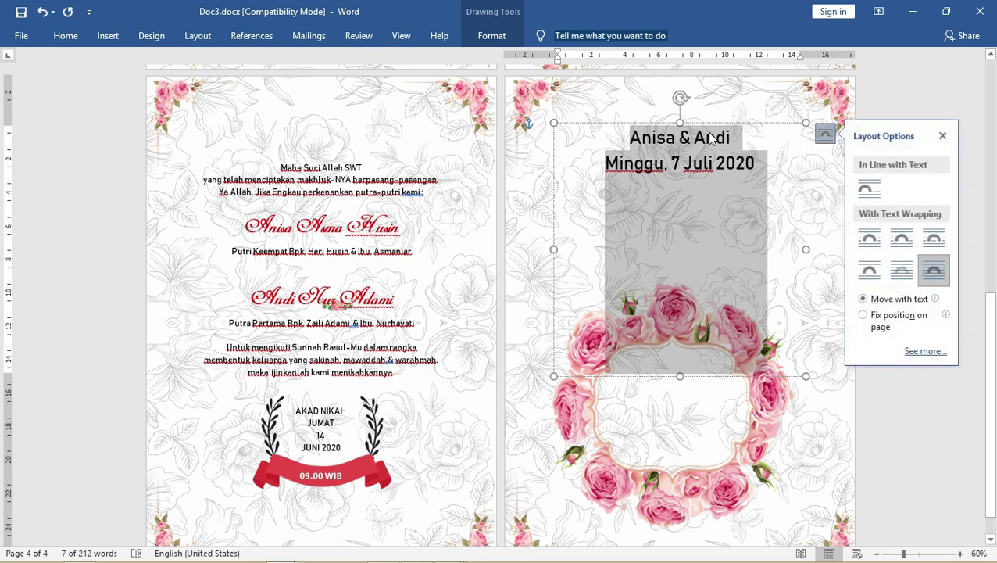
pyautogui.click(710, 137)
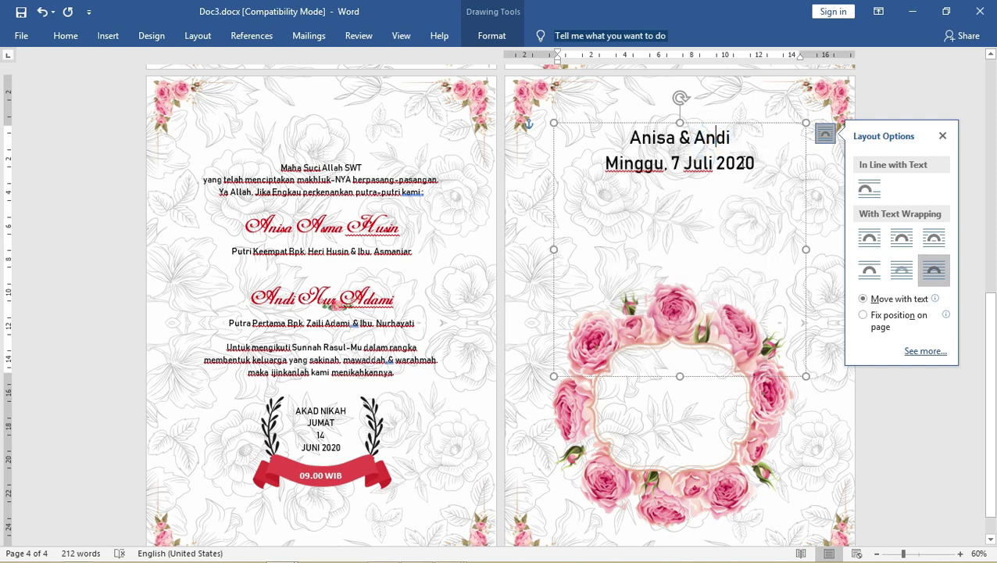
pyautogui.moveTo(741, 182); pyautogui.dragTo(745, 290)
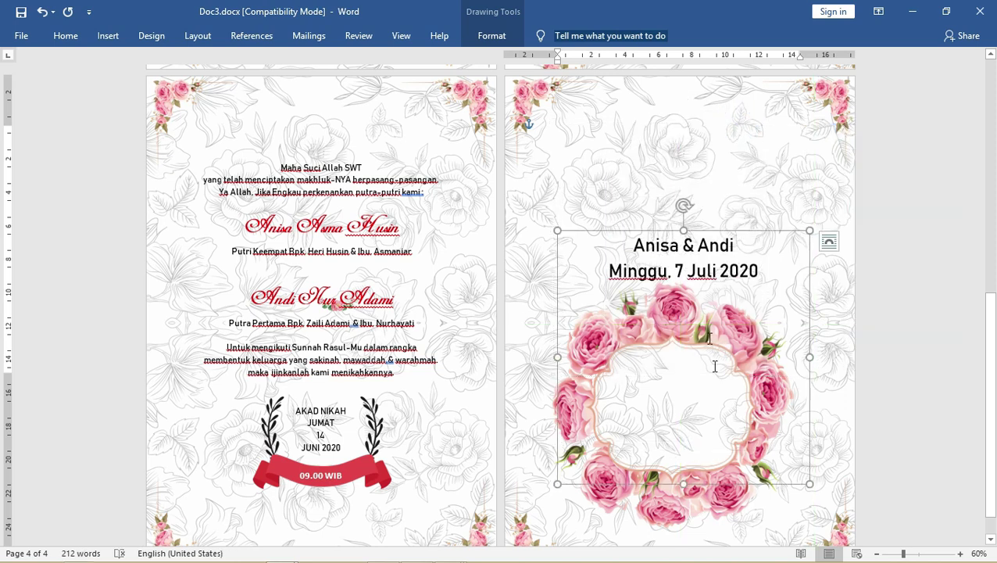
# Move the rose wreath up, shrink it, and position it over the names
pyautogui.click(693, 500)
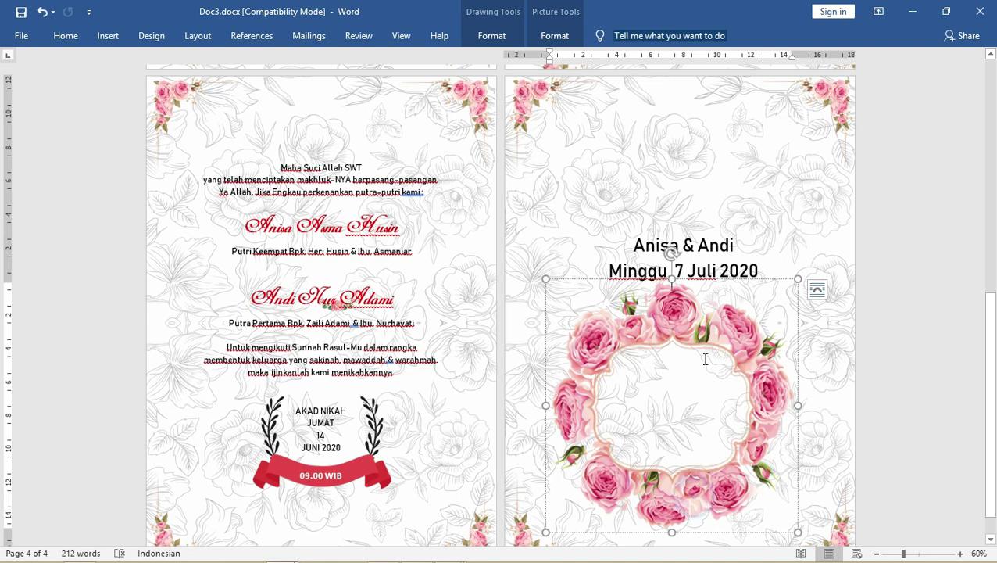
pyautogui.moveTo(730, 259); pyautogui.dragTo(746, 77)
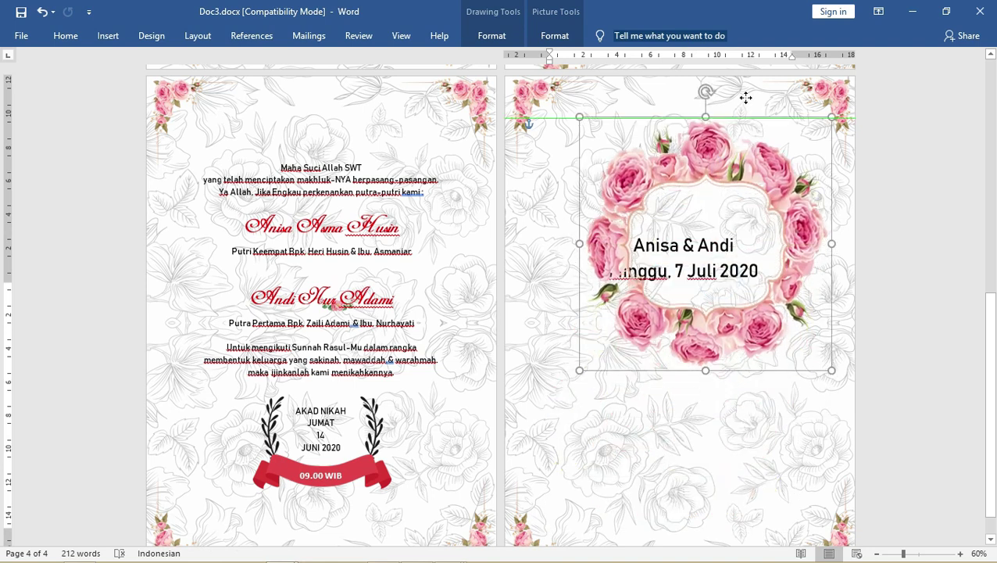
pyautogui.click(710, 236)
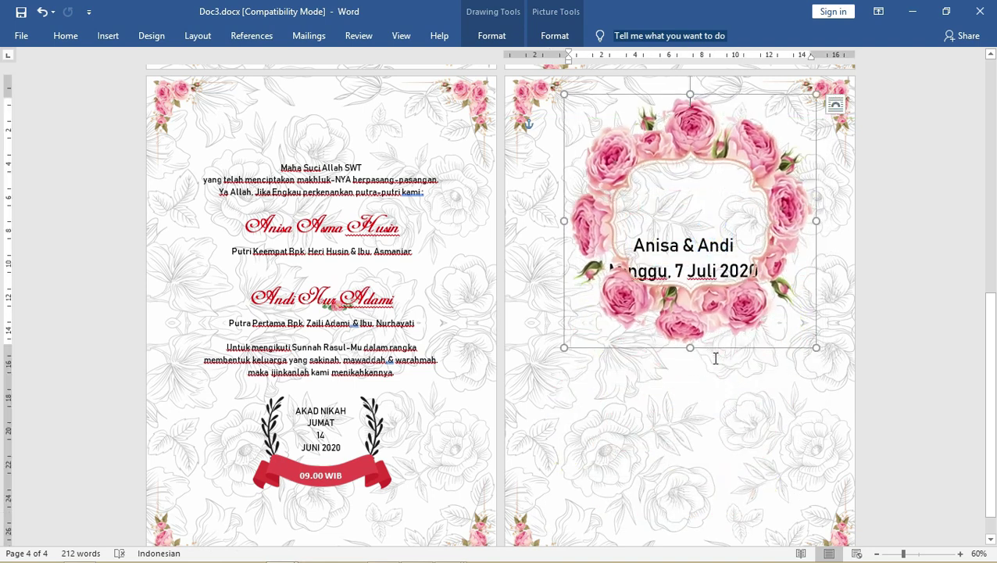
pyautogui.moveTo(816, 347); pyautogui.dragTo(711, 228)
pyautogui.click(694, 169)
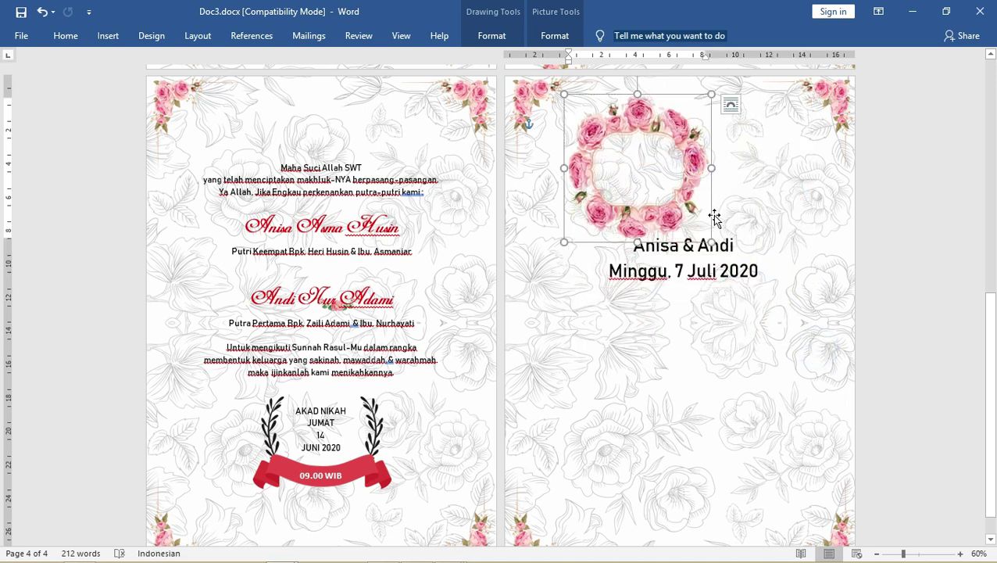
pyautogui.moveTo(720, 215); pyautogui.dragTo(762, 236)
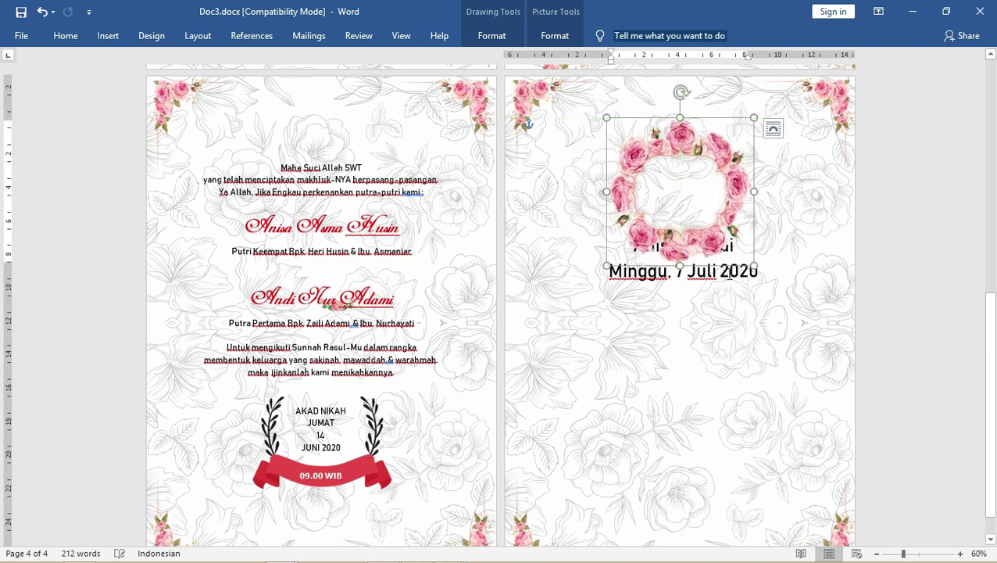
# Shift the text box below the wreath and put the caret before 'Minggu'
pyautogui.click(740, 278)
pyautogui.click(749, 236)
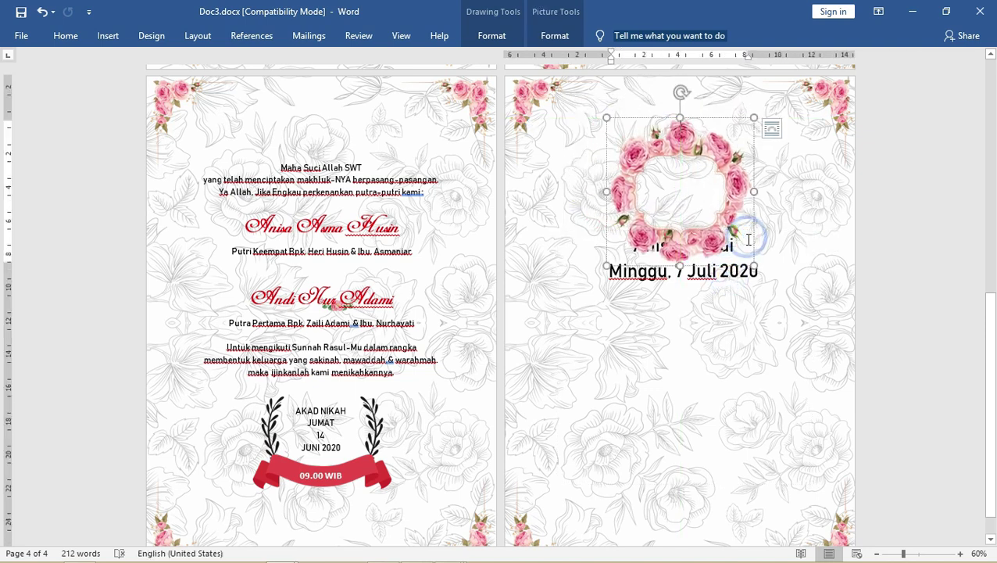
pyautogui.click(757, 270)
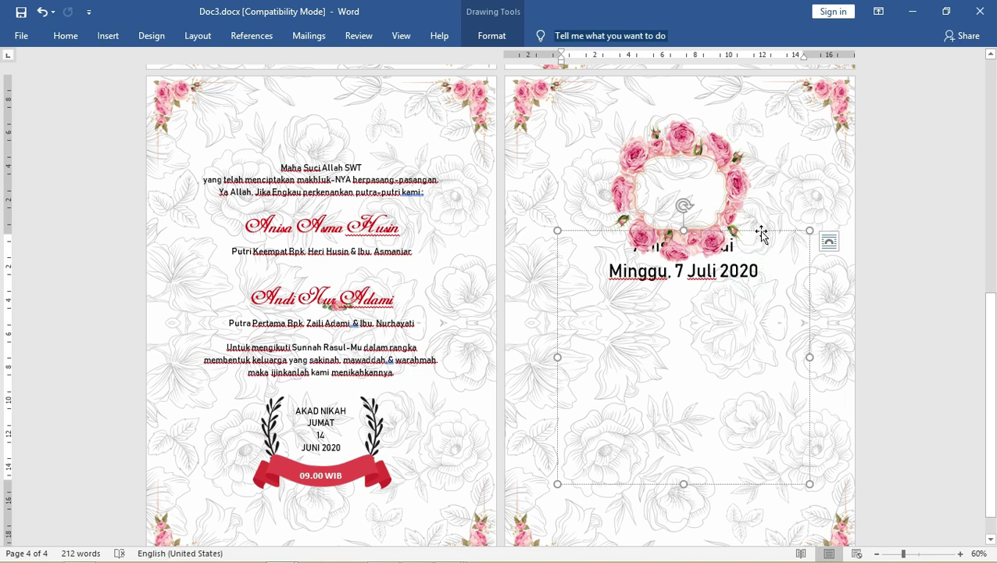
pyautogui.moveTo(761, 231); pyautogui.dragTo(763, 255)
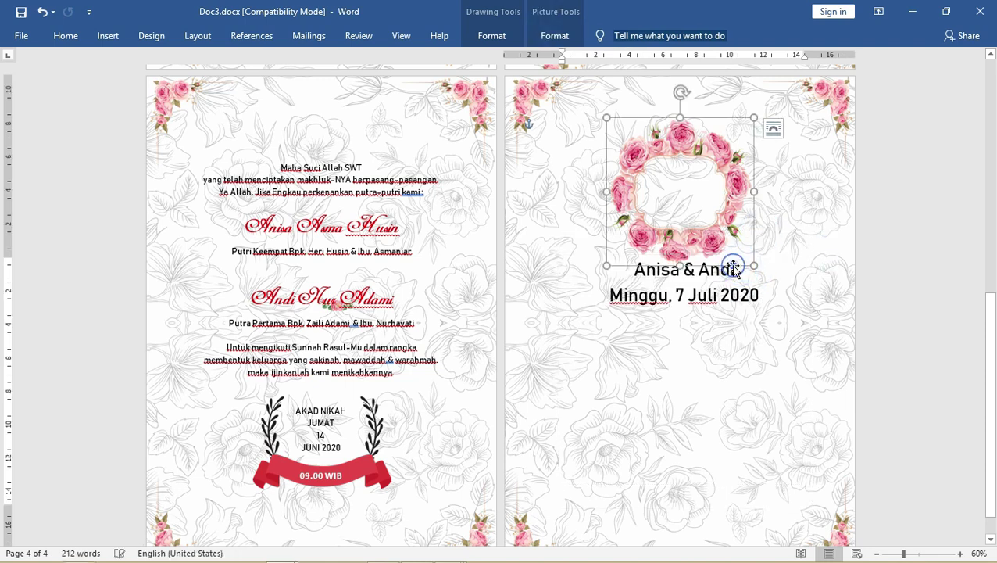
pyautogui.click(729, 294)
pyautogui.click(611, 295)
# Add two blank lines above the date and enlarge 'Anisa & Andi'
pyautogui.press('Return')
pyautogui.press('Return')
pyautogui.press('Return')
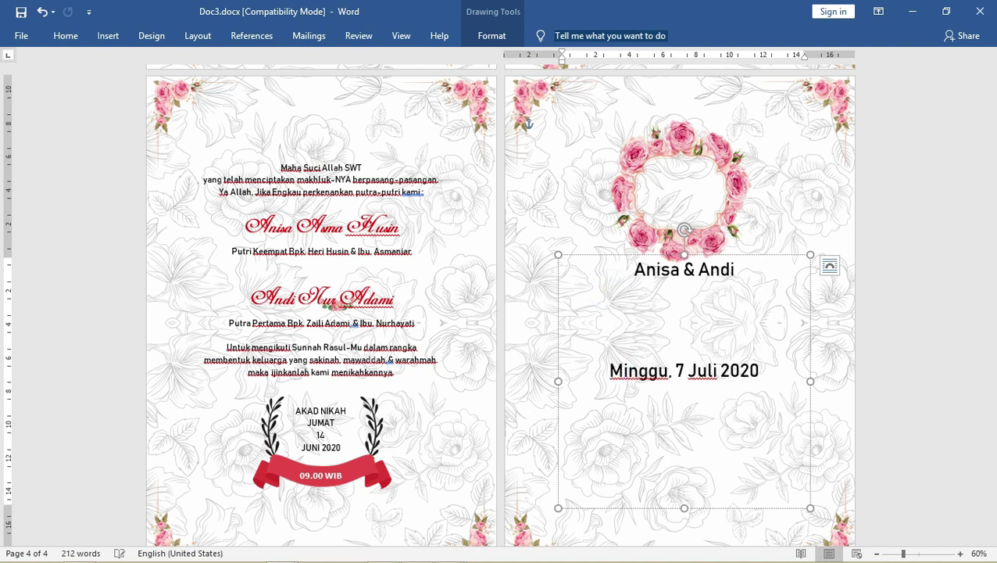
pyautogui.press('Return')
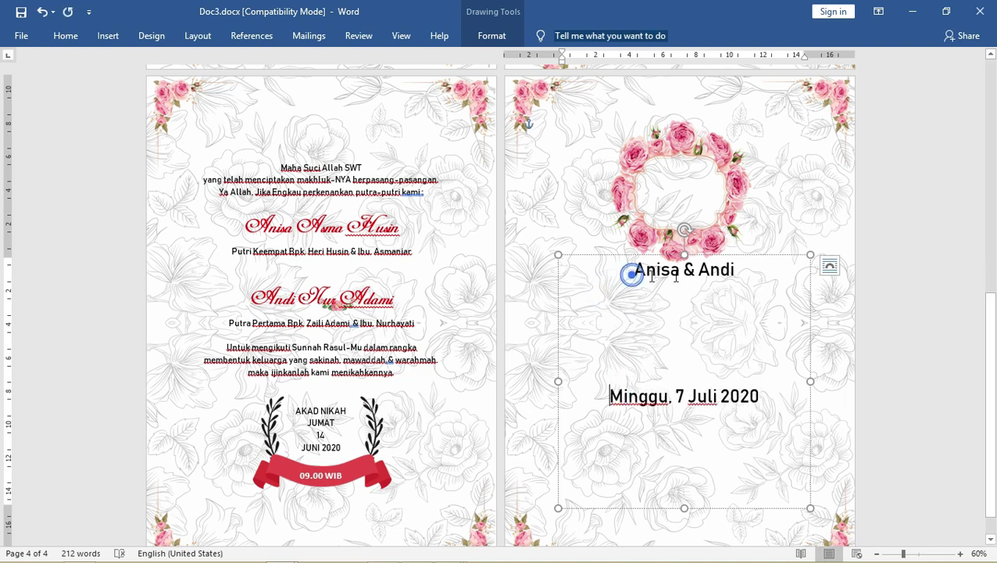
pyautogui.moveTo(631, 270); pyautogui.dragTo(743, 280)
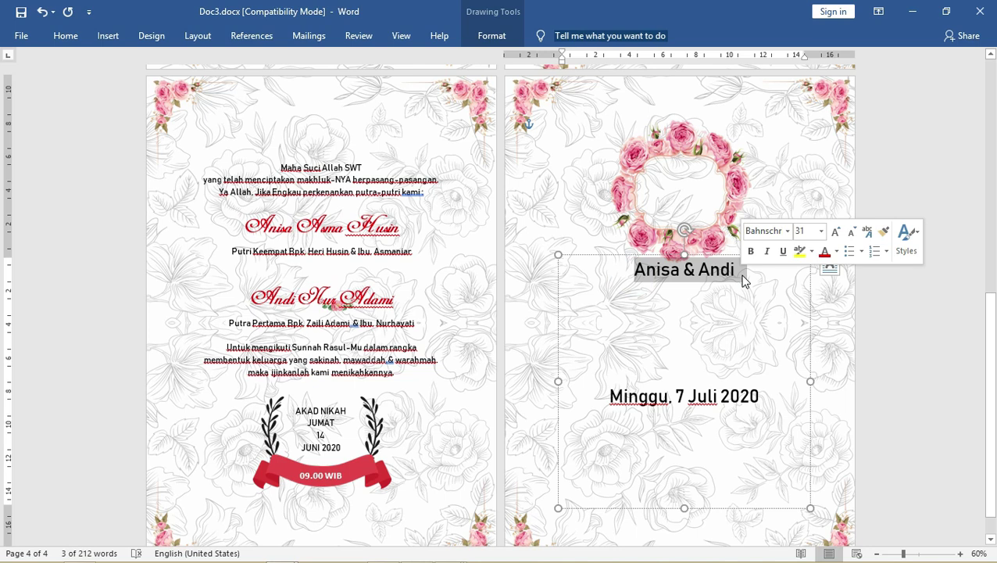
pyautogui.hotkey('ctrl', ']')
pyautogui.hotkey('ctrl', ']')
pyautogui.hotkey('ctrl', ']')
pyautogui.hotkey('ctrl', ']')
pyautogui.hotkey('ctrl', ']')
pyautogui.hotkey('ctrl', ']')
pyautogui.hotkey('ctrl', ']')
pyautogui.hotkey('ctrl', ']')
pyautogui.hotkey('ctrl', ']')
pyautogui.hotkey('ctrl', ']')
pyautogui.hotkey('ctrl', ']')
pyautogui.hotkey('ctrl', ']')
pyautogui.hotkey('ctrl', ']')
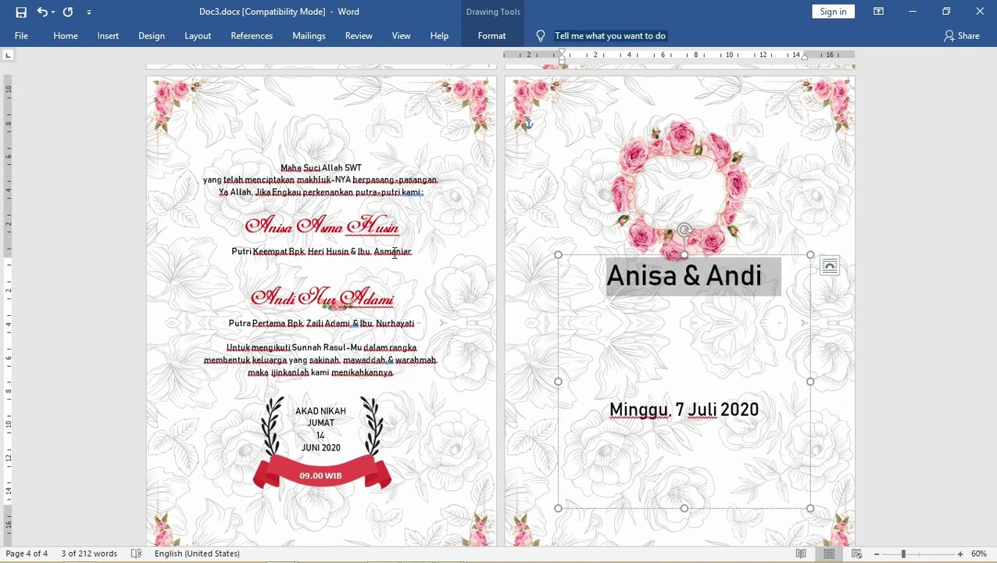
pyautogui.click(375, 226)
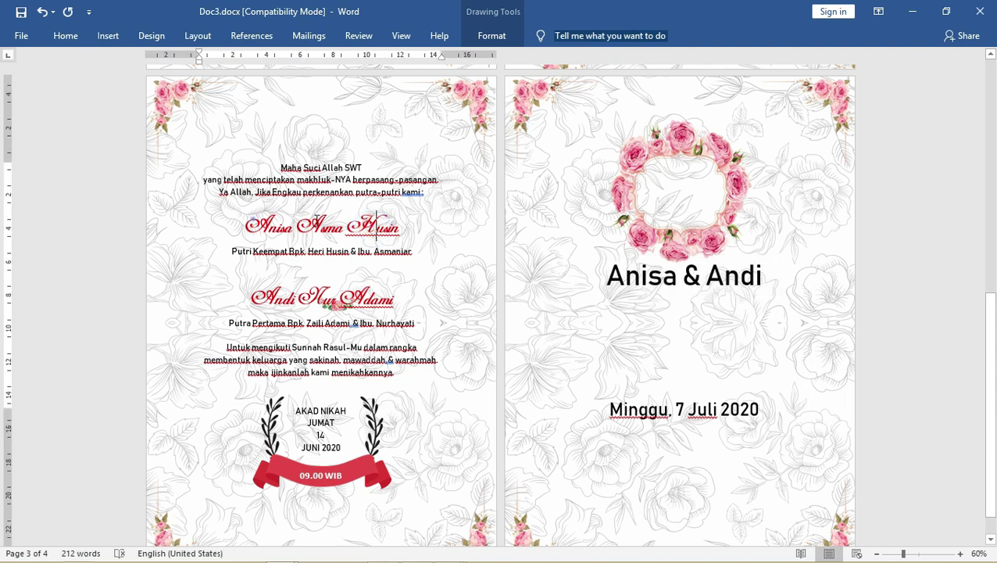
pyautogui.moveTo(242, 226); pyautogui.dragTo(427, 225)
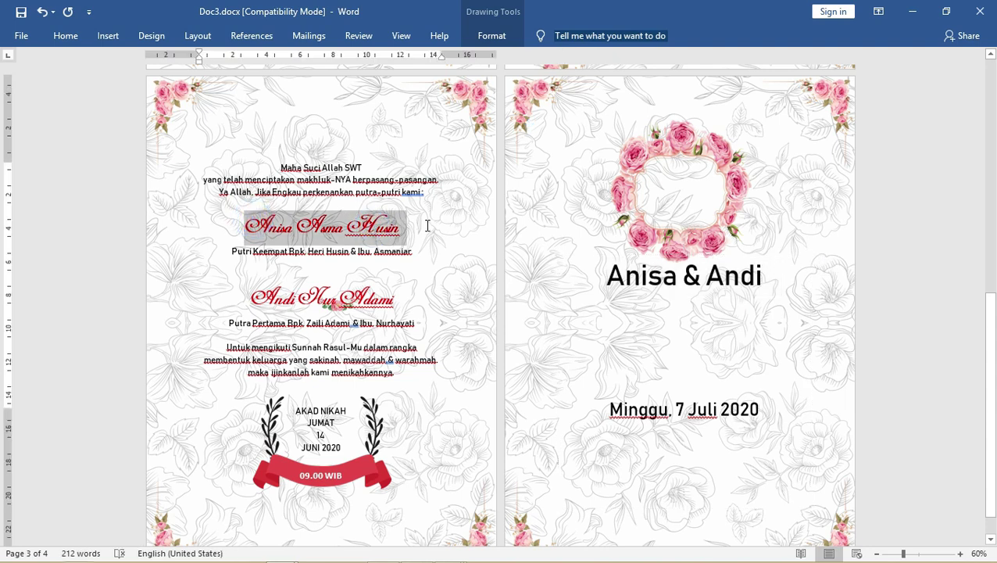
pyautogui.click(67, 33)
pyautogui.click(75, 91)
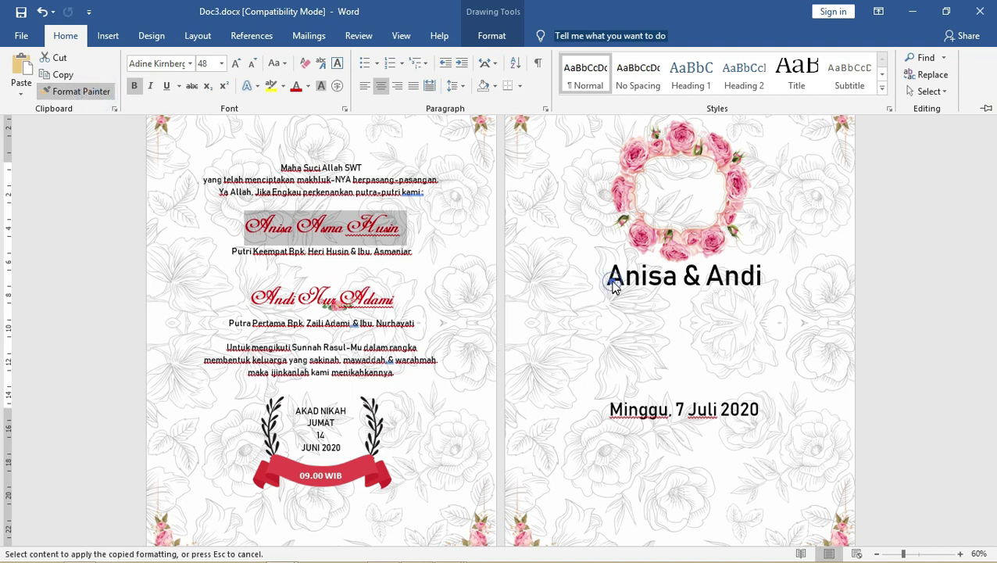
pyautogui.moveTo(611, 281); pyautogui.dragTo(771, 278)
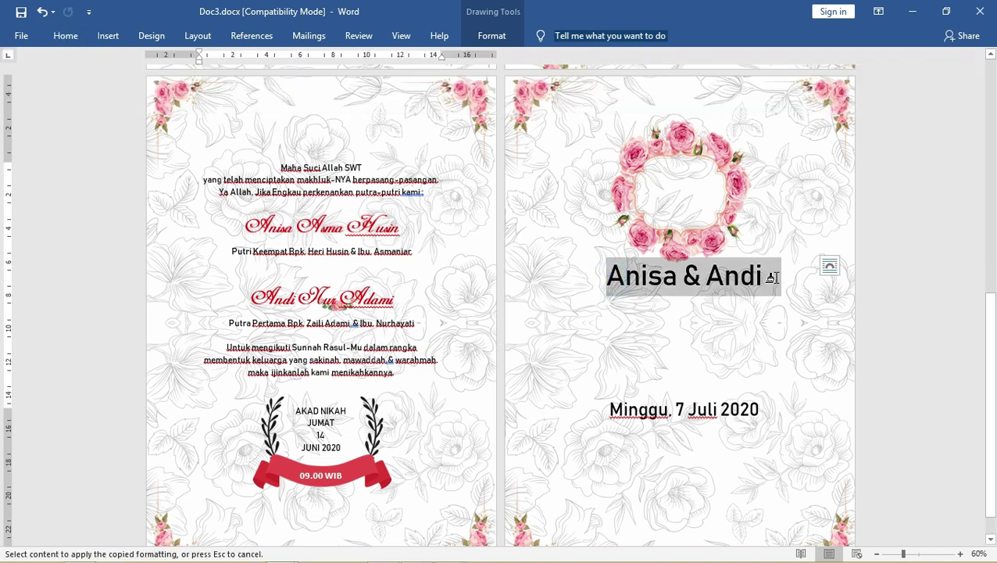
# Move the names box up above the wreath, adjust the blank lines, and shrink the date font
pyautogui.click(734, 256)
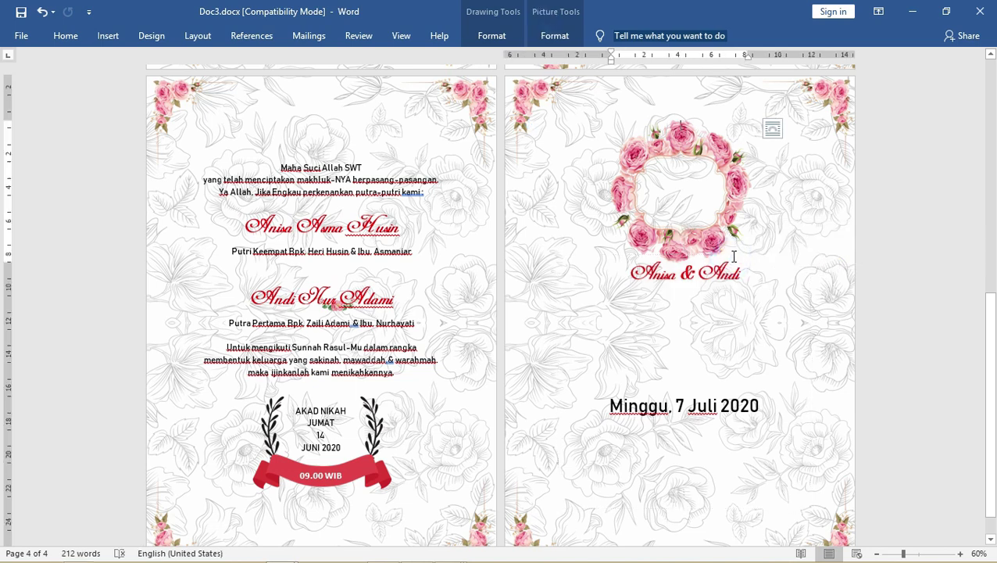
pyautogui.click(735, 260)
pyautogui.moveTo(737, 254)
pyautogui.mouseDown()
pyautogui.moveTo(745, 159)
pyautogui.moveTo(723, 94)
pyautogui.mouseUp()
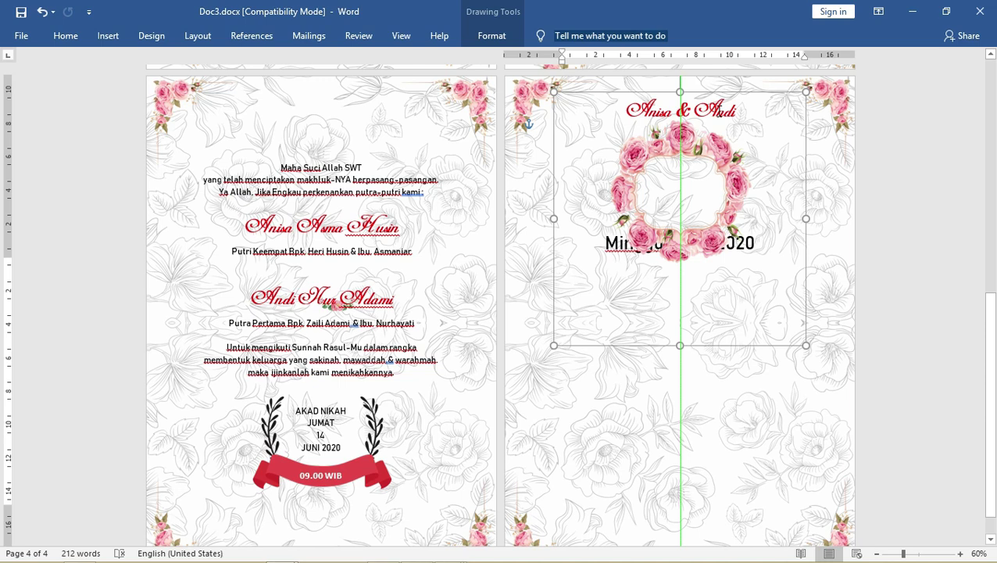
pyautogui.moveTo(718, 244); pyautogui.dragTo(718, 245)
pyautogui.click(767, 112)
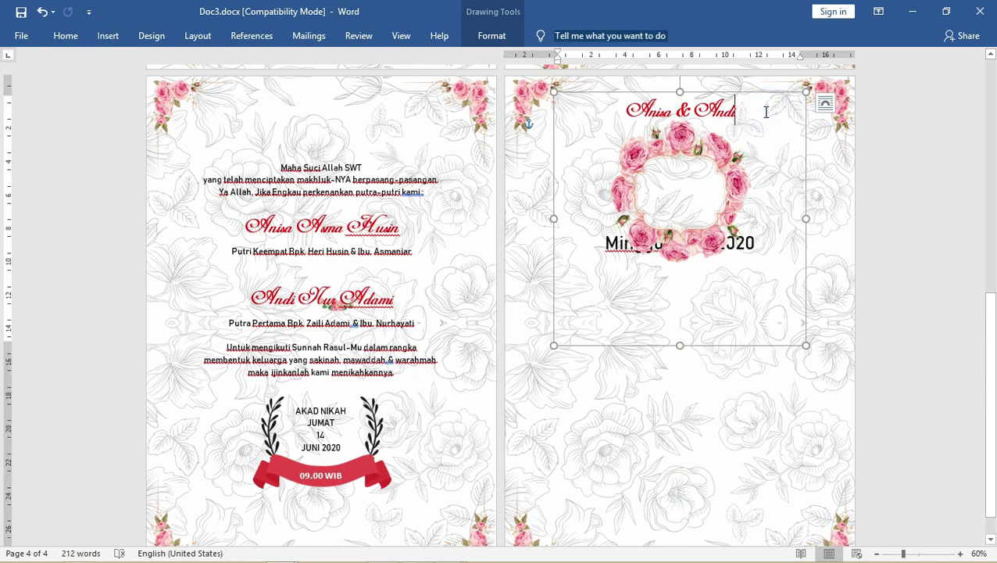
pyautogui.press('Return')
pyautogui.press('Return')
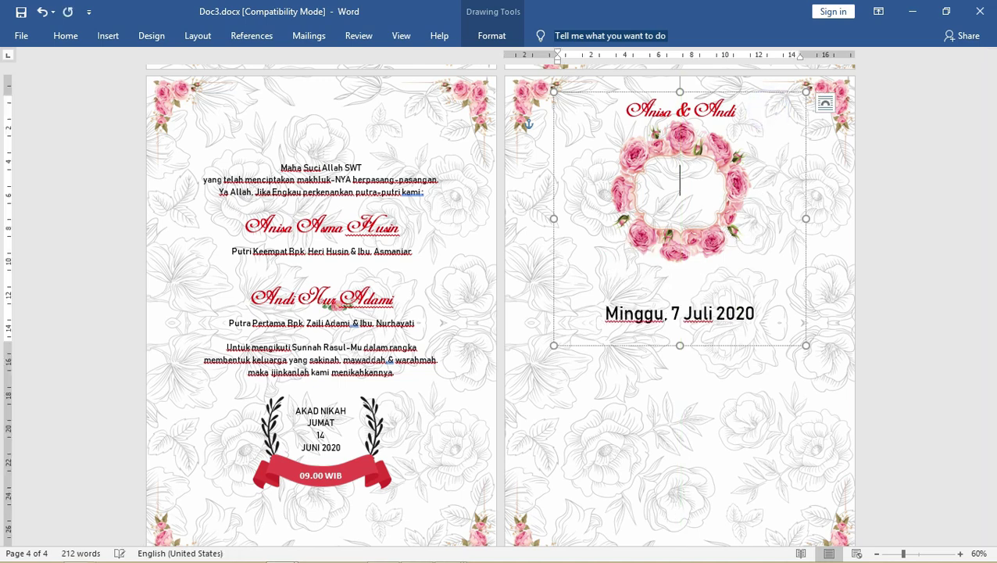
pyautogui.press('BackSpace')
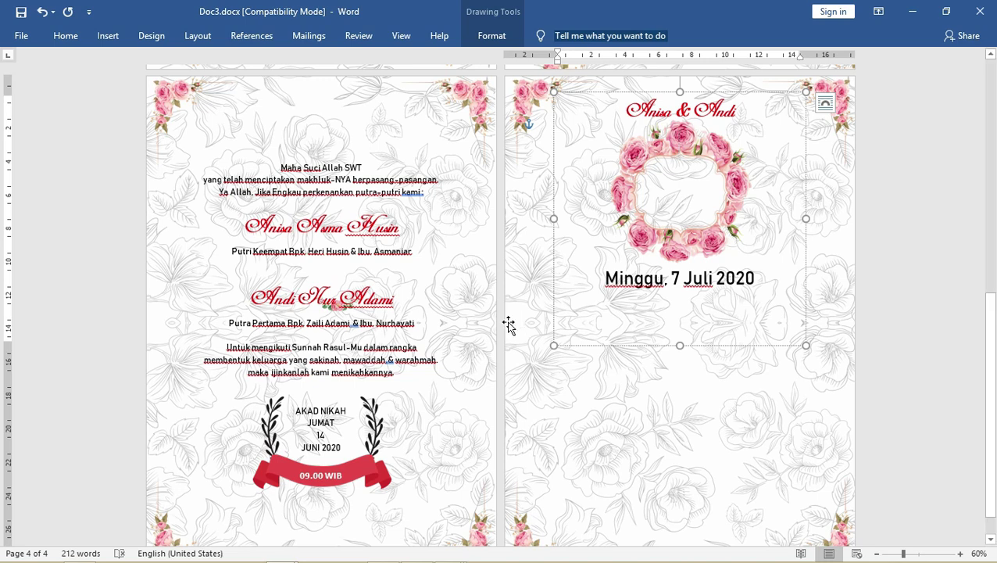
pyautogui.moveTo(606, 275); pyautogui.dragTo(777, 276)
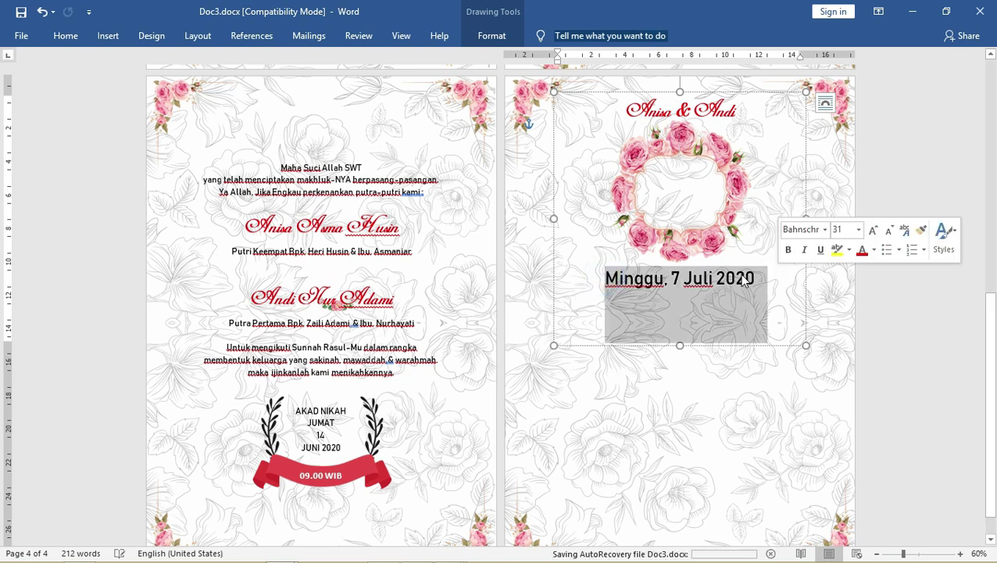
pyautogui.hotkey('ctrl', '[')
pyautogui.hotkey('ctrl', '[')
pyautogui.hotkey('ctrl', '[')
pyautogui.hotkey('ctrl', '[')
pyautogui.hotkey('ctrl', '[')
pyautogui.hotkey('ctrl', '[')
pyautogui.hotkey('ctrl', '[')
pyautogui.hotkey('ctrl', '[')
pyautogui.hotkey('ctrl', '[')
pyautogui.hotkey('ctrl', '[')
pyautogui.hotkey('ctrl', '[')
pyautogui.hotkey('ctrl', '[')
pyautogui.hotkey('ctrl', '[')
pyautogui.hotkey('ctrl', '[')
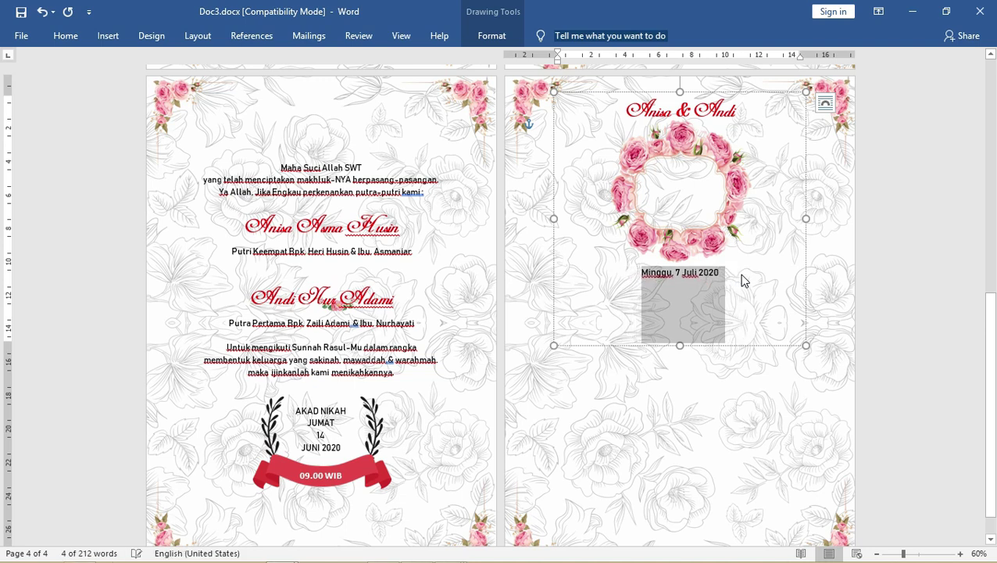
# Send the names text box backward twice so the wreath sits in front
pyautogui.click(732, 196)
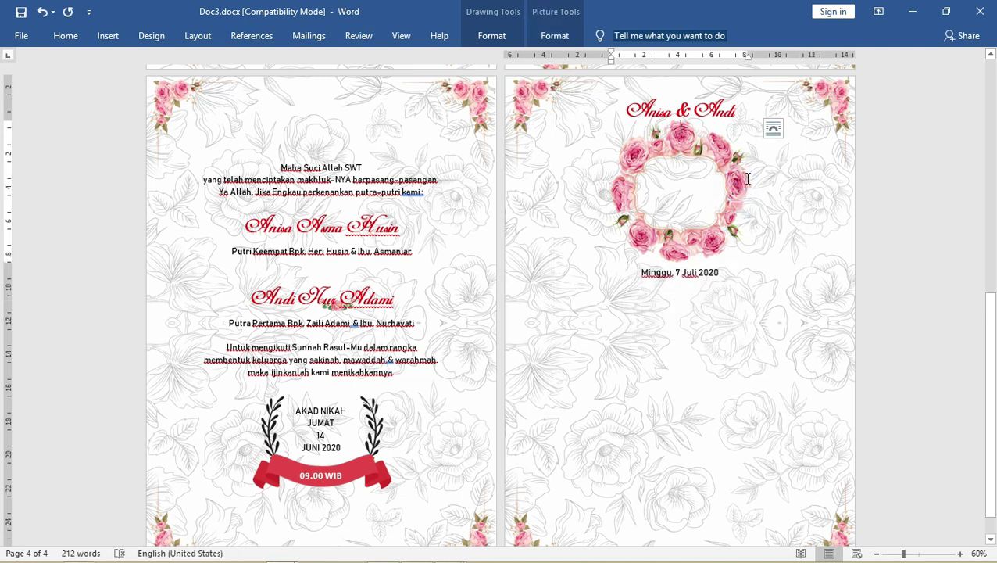
pyautogui.click(695, 102)
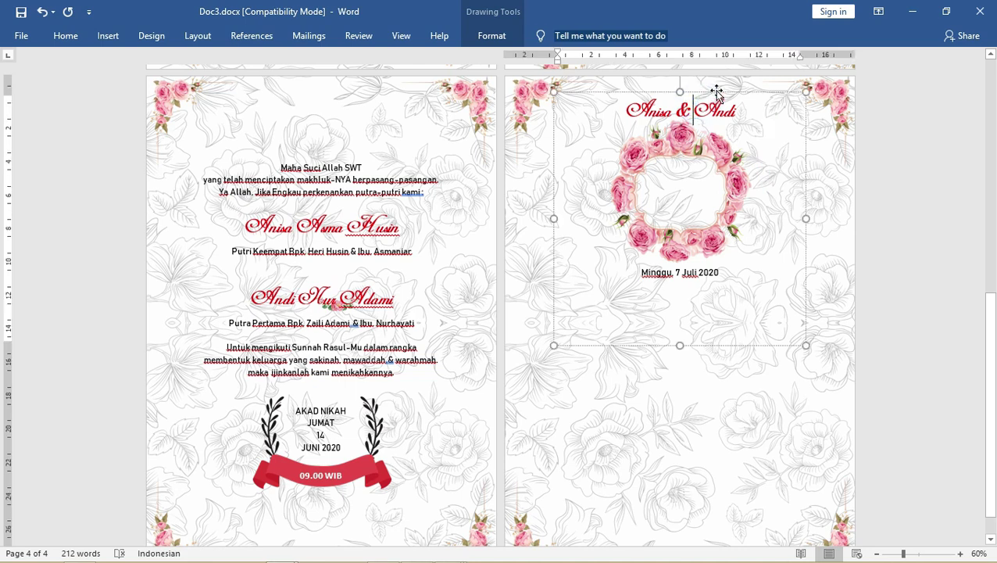
pyautogui.click(717, 92)
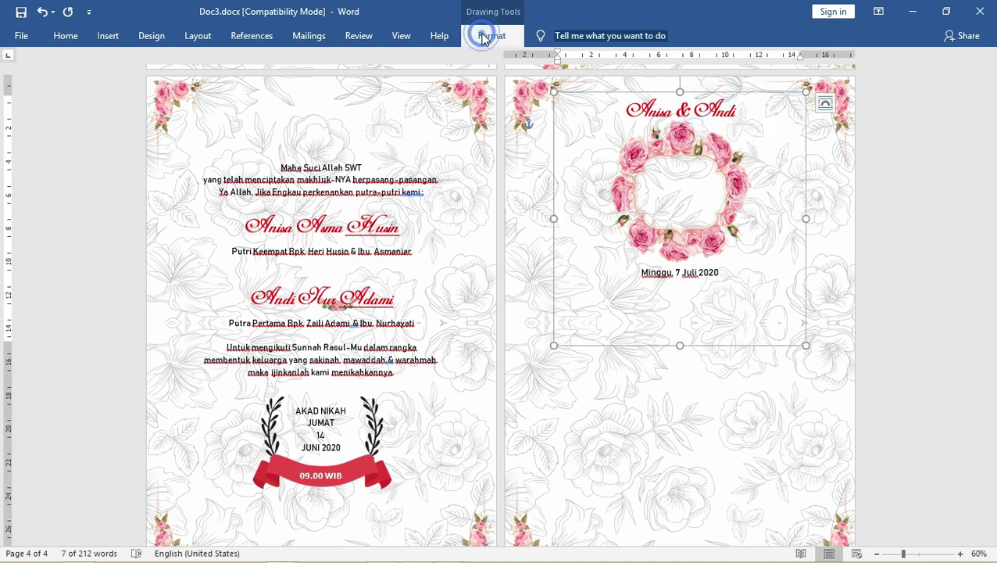
pyautogui.click(488, 35)
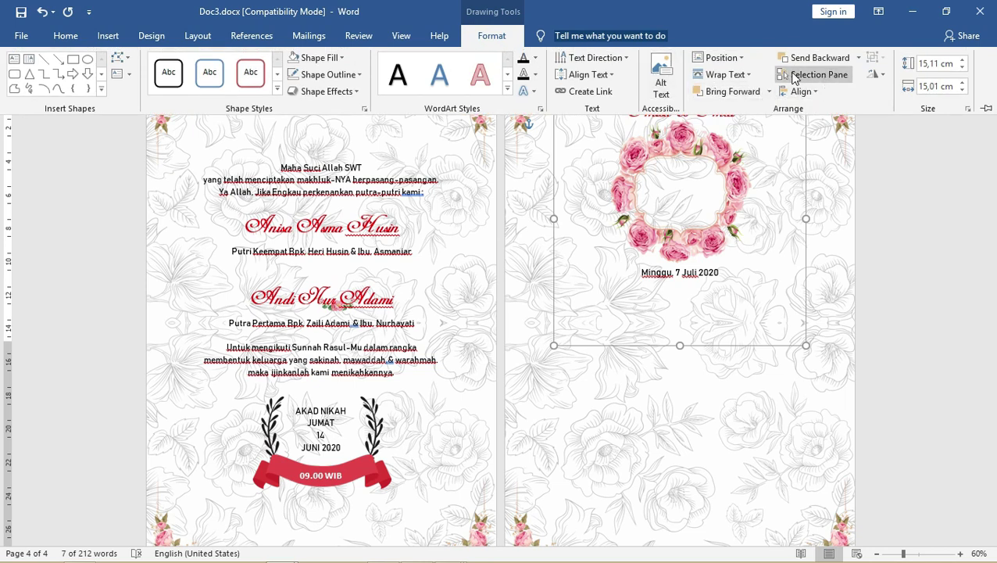
pyautogui.click(804, 62)
pyautogui.click(804, 61)
pyautogui.hotkey('ctrl', 'F1')
# Try enlarging the rose wreath, then undo the resize
pyautogui.click(732, 163)
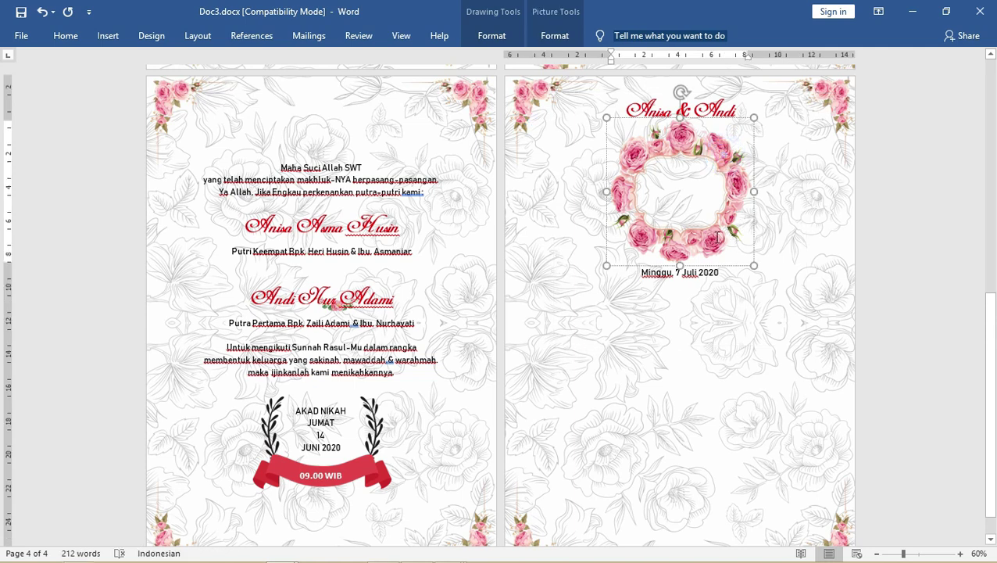
pyautogui.keyDown('ctrl'); pyautogui.scroll(-1, 678, 260); pyautogui.keyUp('ctrl')
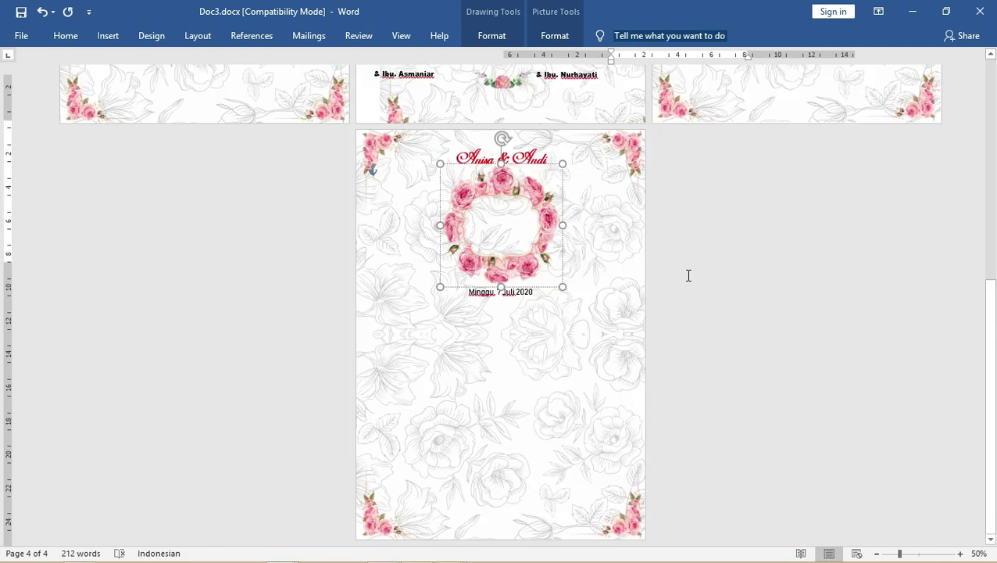
pyautogui.moveTo(562, 287); pyautogui.dragTo(609, 330)
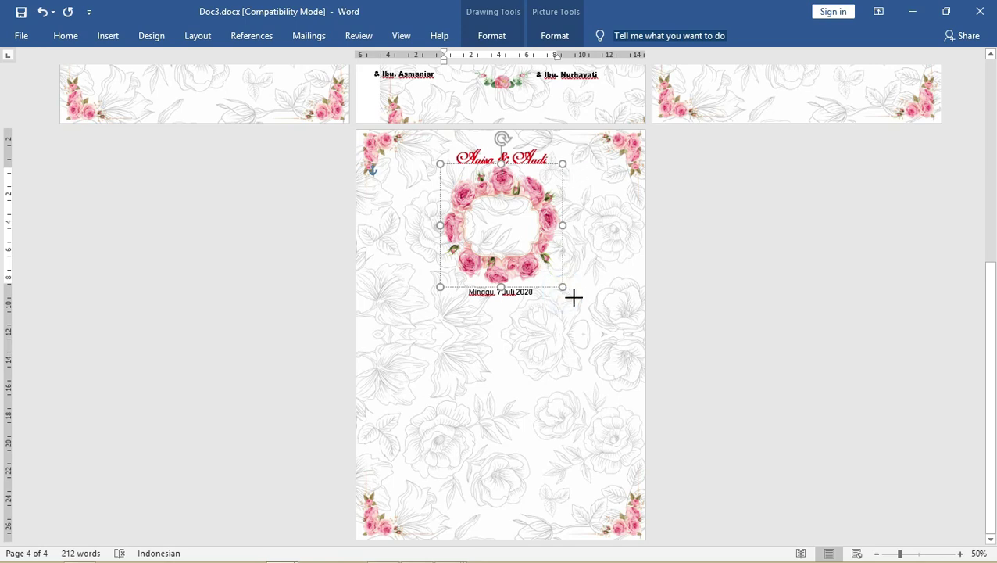
pyautogui.hotkey('ctrl', 'z')
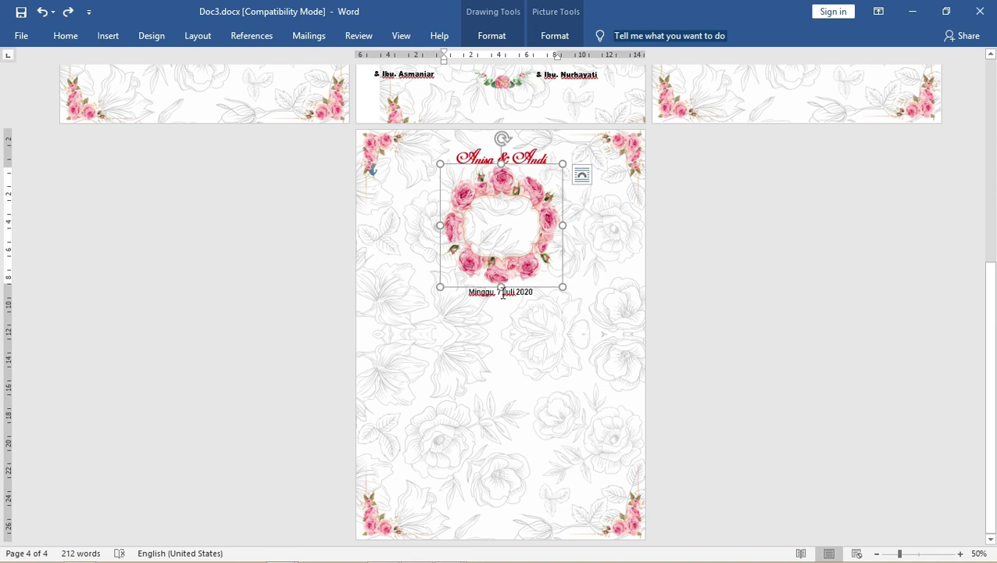
# Copy the rose wreath below the date and picture-fill it with pexels-photo…4857.jpeg from Data Dulu
pyautogui.keyDown('ctrl'); pyautogui.moveTo(515, 292); pyautogui.dragTo(535, 462); pyautogui.keyUp('ctrl')
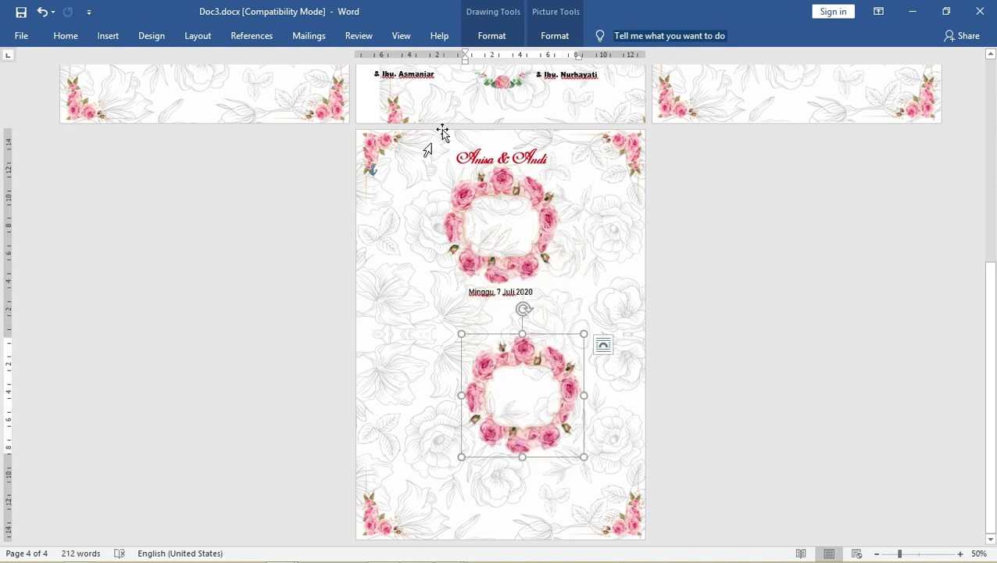
pyautogui.click(548, 35)
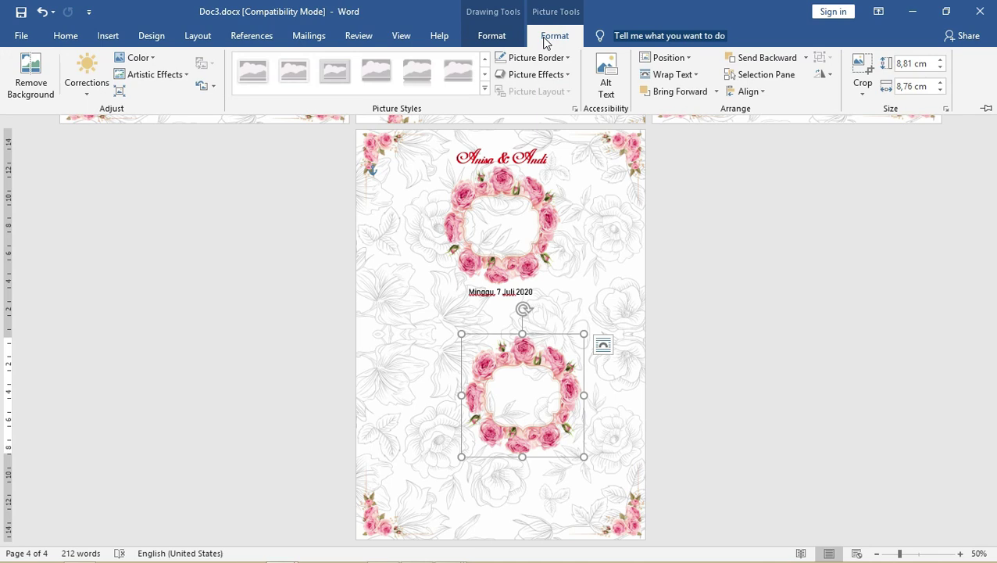
pyautogui.click(508, 36)
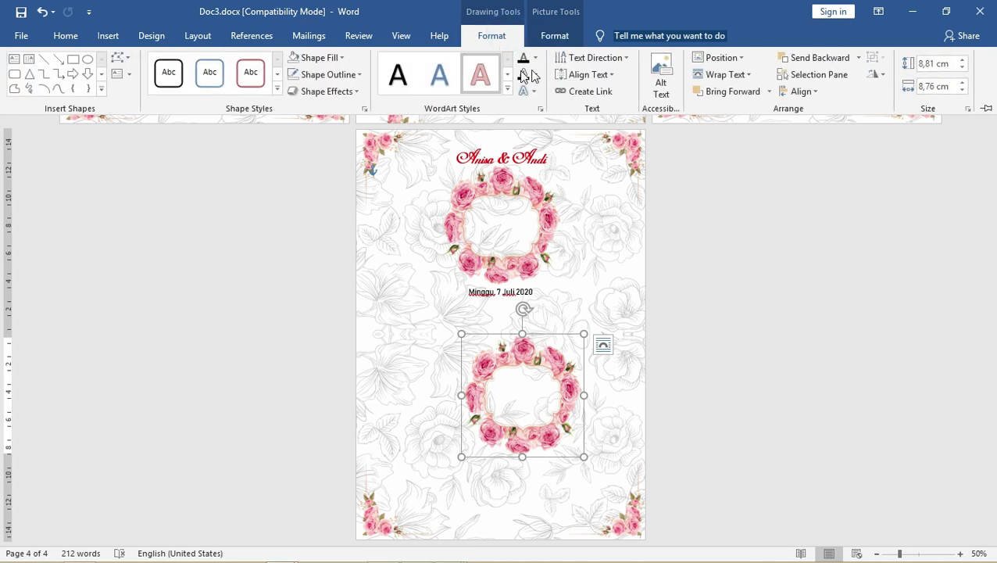
pyautogui.click(320, 62)
pyautogui.click(334, 221)
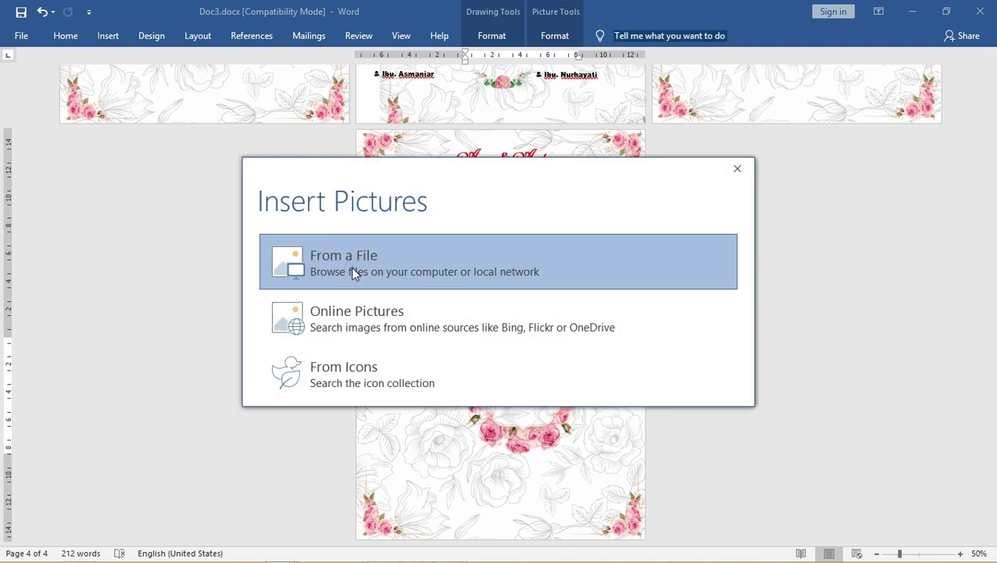
pyautogui.click(351, 268)
pyautogui.doubleClick(318, 187)
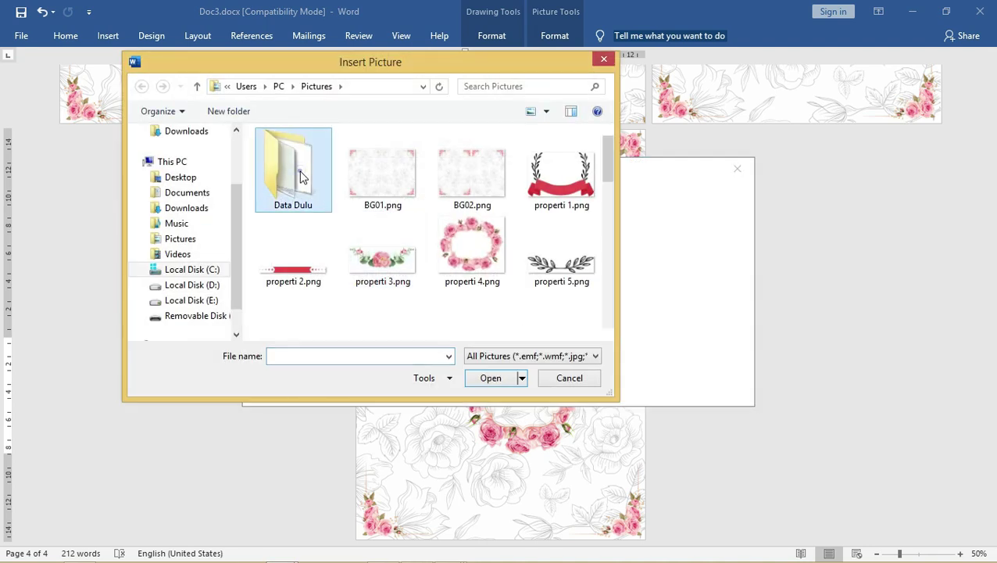
pyautogui.moveTo(610, 175); pyautogui.dragTo(610, 301)
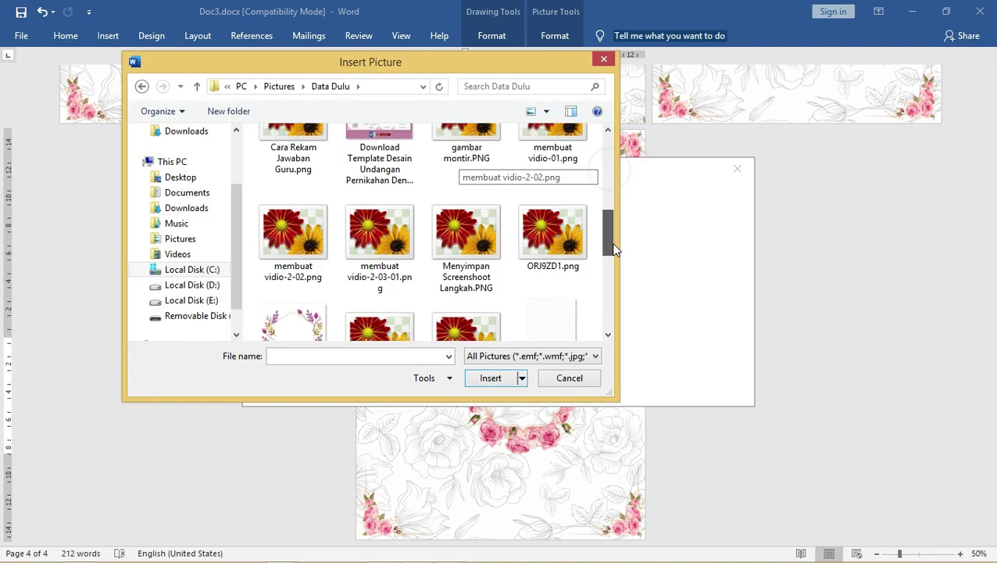
pyautogui.click(415, 211)
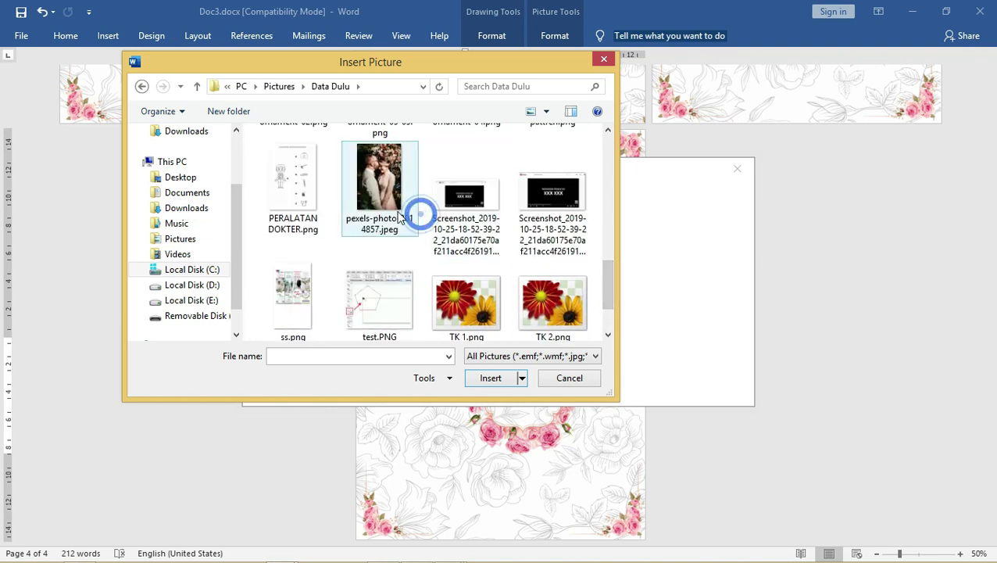
pyautogui.click(491, 378)
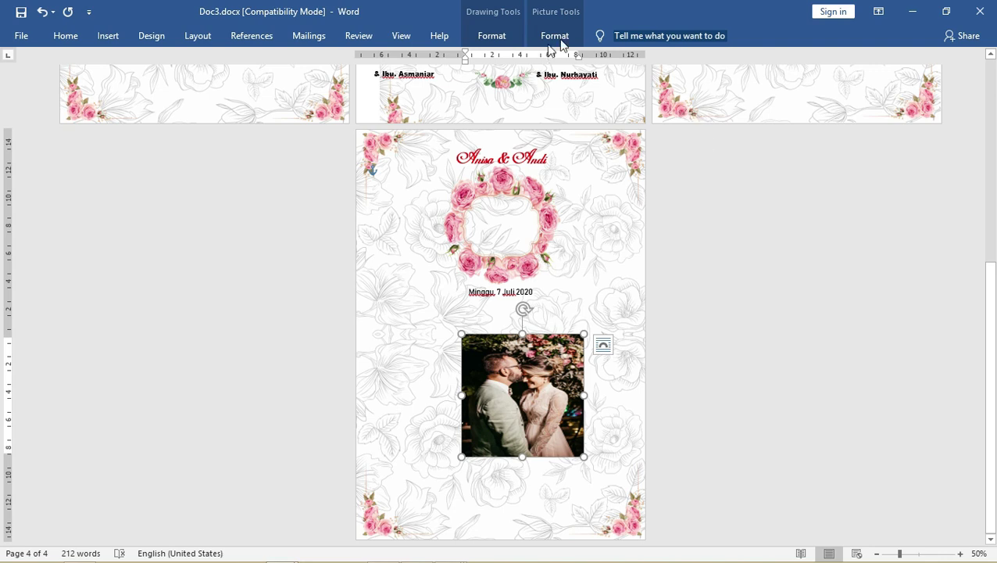
# Crop-fit the couple photo inside its shape and move it up into the rose wreath
pyautogui.click(568, 36)
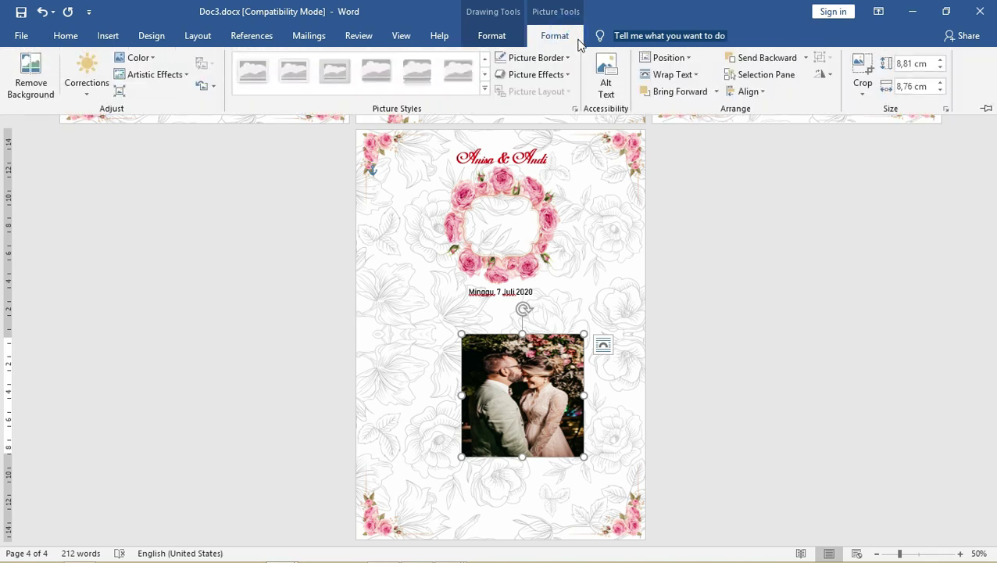
pyautogui.click(866, 91)
pyautogui.click(874, 181)
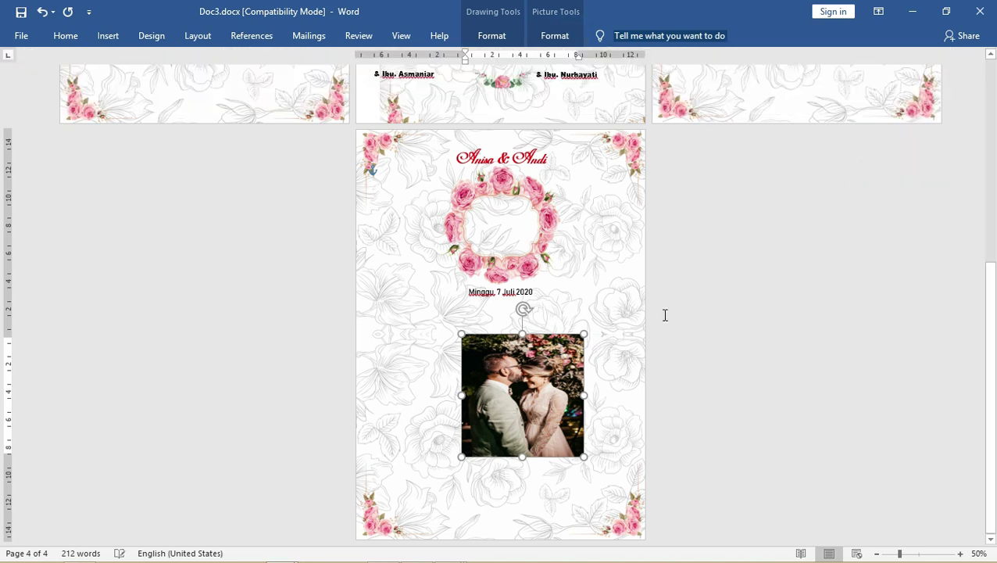
pyautogui.moveTo(543, 364); pyautogui.dragTo(526, 207)
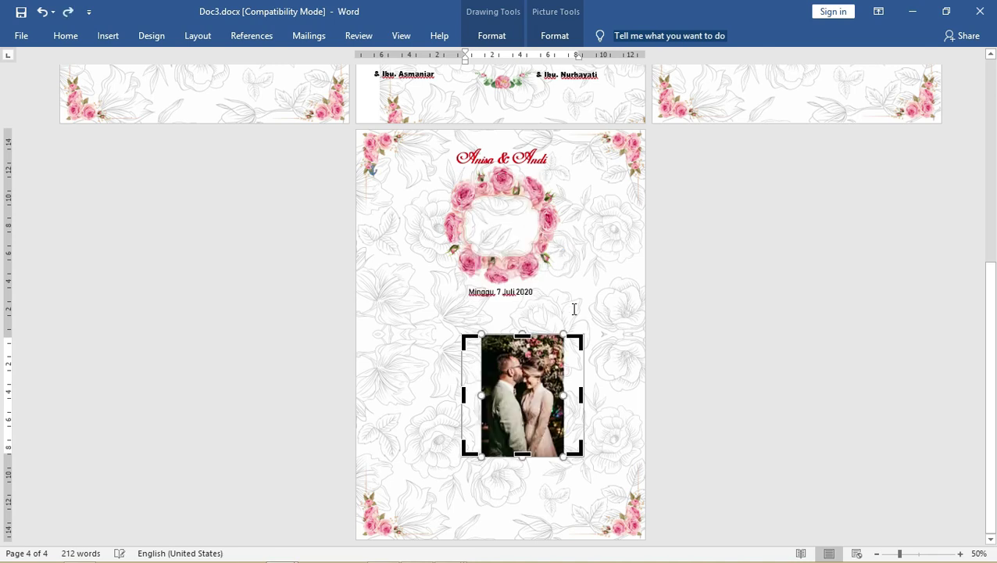
pyautogui.click(601, 318)
pyautogui.click(542, 388)
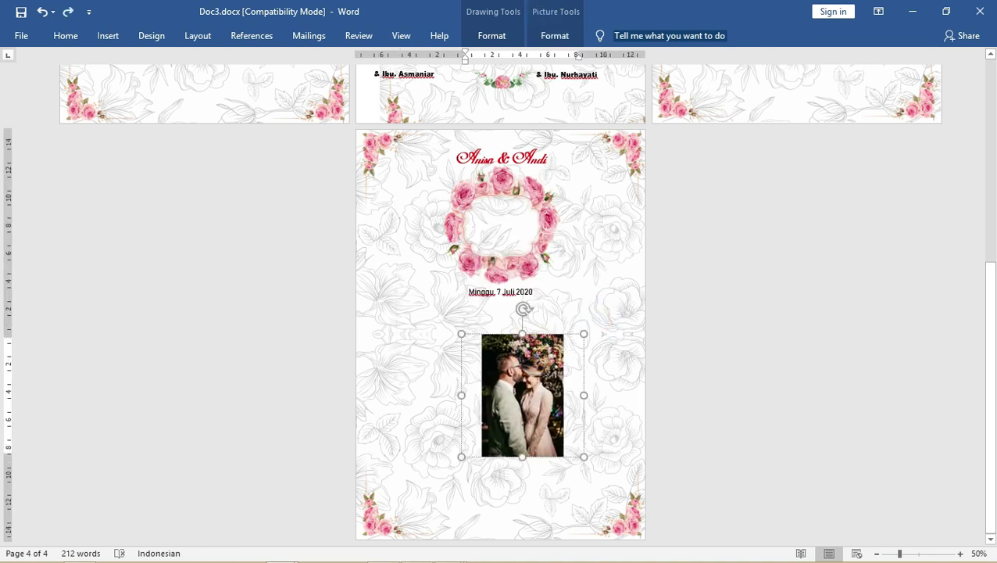
pyautogui.moveTo(523, 374); pyautogui.dragTo(526, 163)
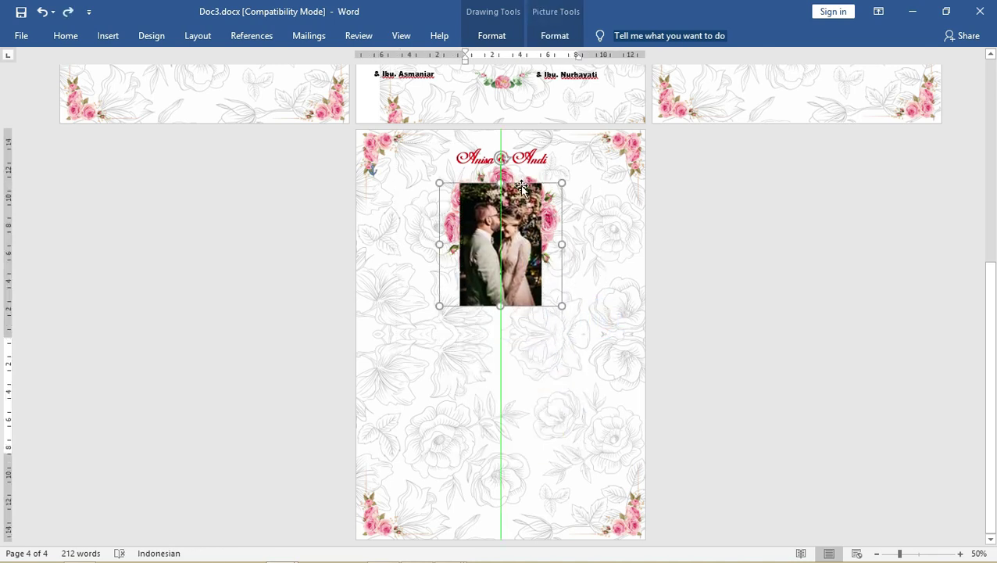
pyautogui.scroll(2, 525, 163)
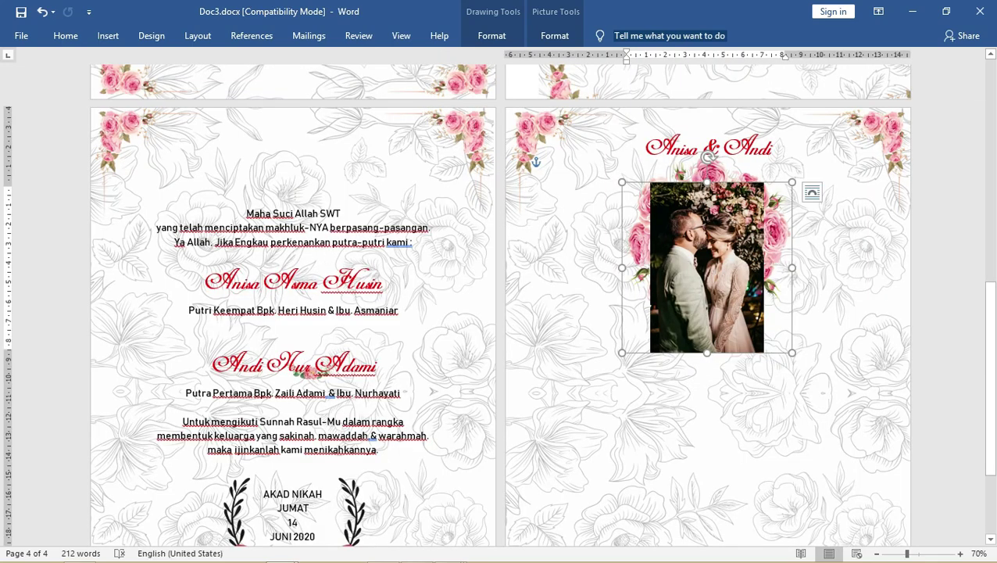
# Change the photo's shape to a rounded-corner rectangle
pyautogui.click(554, 36)
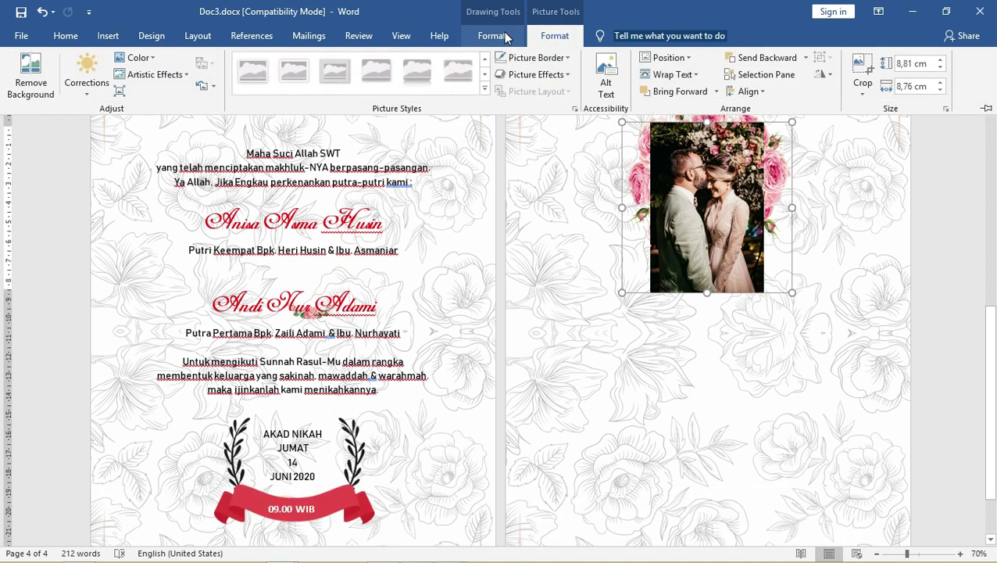
pyautogui.click(505, 36)
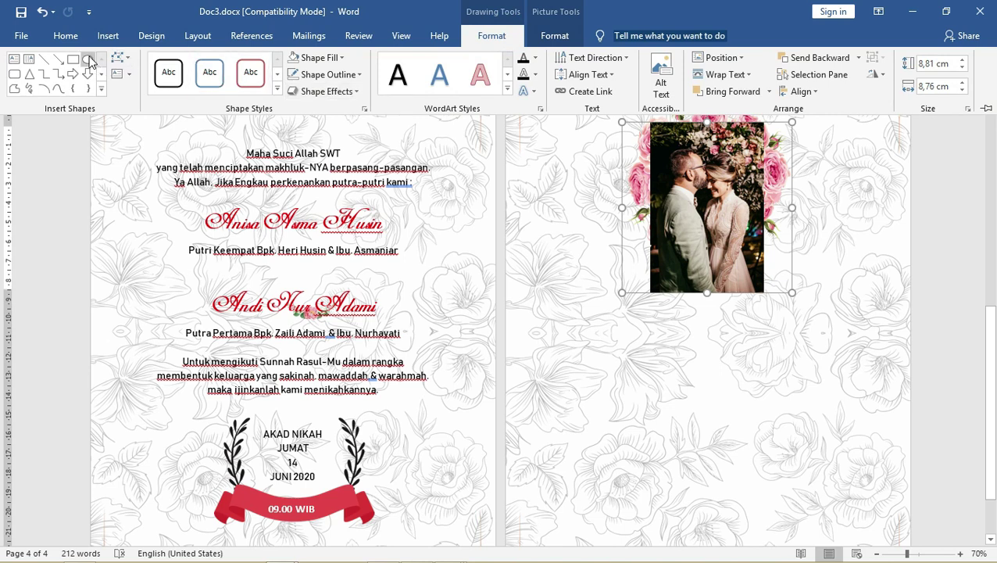
pyautogui.click(125, 61)
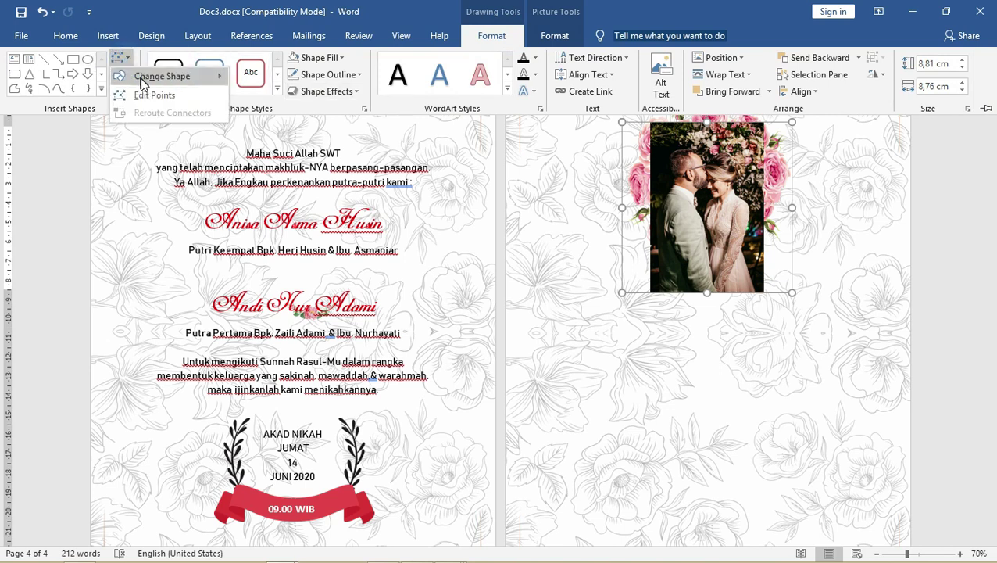
pyautogui.click(139, 76)
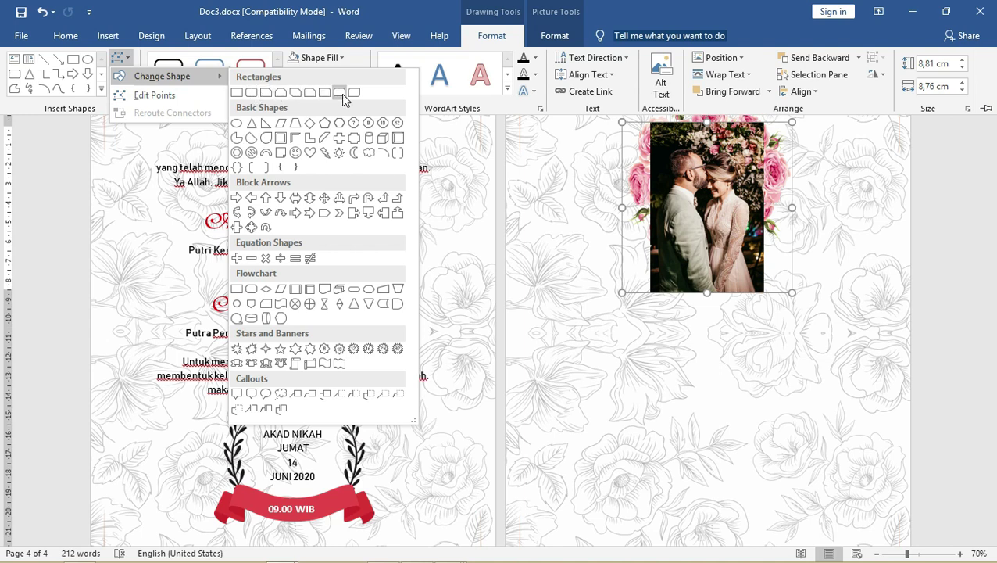
pyautogui.click(237, 123)
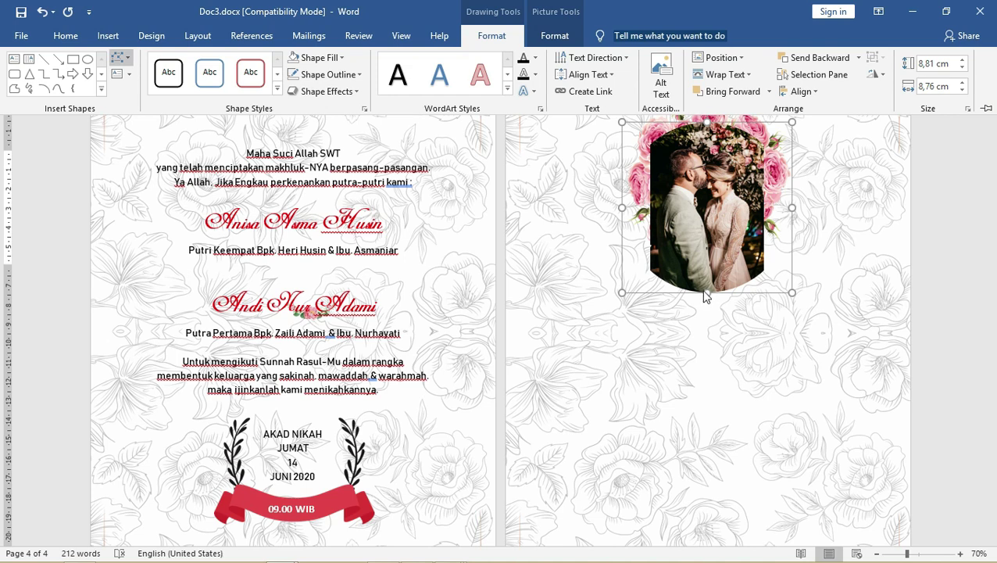
# Resize and reposition the couple photo so it fits centred inside the wreath
pyautogui.click(709, 254)
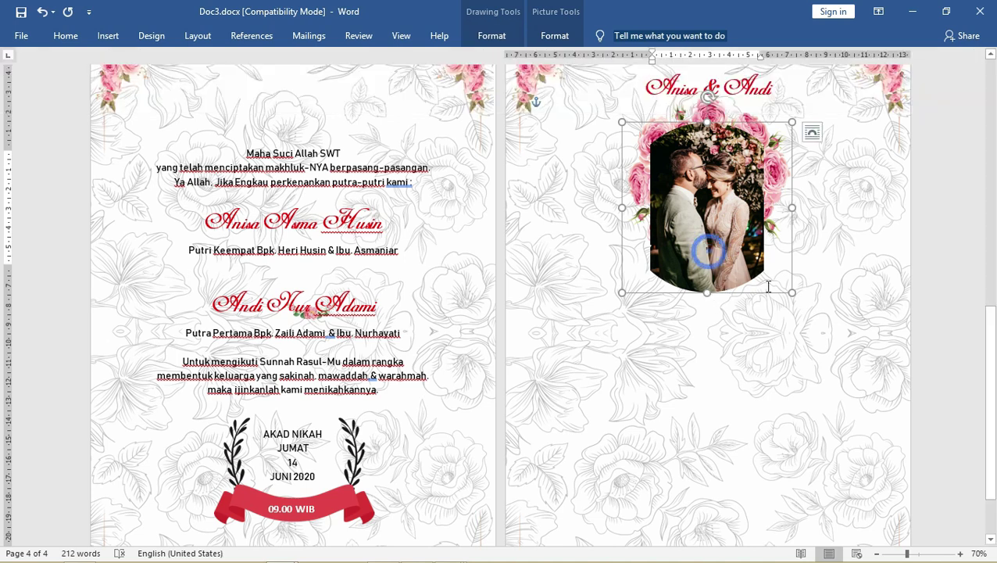
pyautogui.moveTo(791, 292)
pyautogui.mouseDown()
pyautogui.moveTo(779, 267)
pyautogui.moveTo(719, 220)
pyautogui.mouseUp()
pyautogui.moveTo(701, 124); pyautogui.dragTo(740, 144)
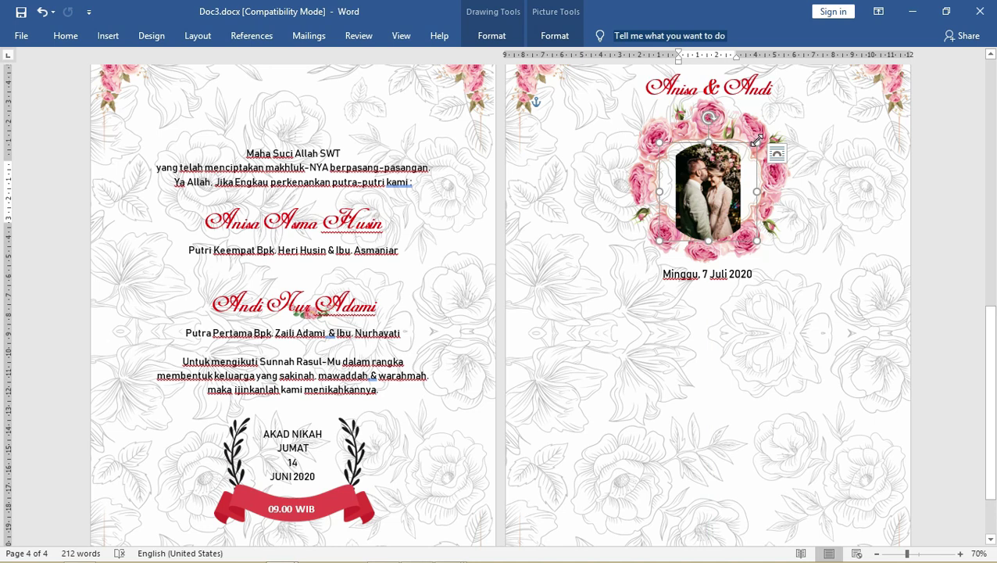
pyautogui.moveTo(757, 141)
pyautogui.mouseDown()
pyautogui.moveTo(782, 118)
pyautogui.moveTo(733, 138)
pyautogui.mouseUp()
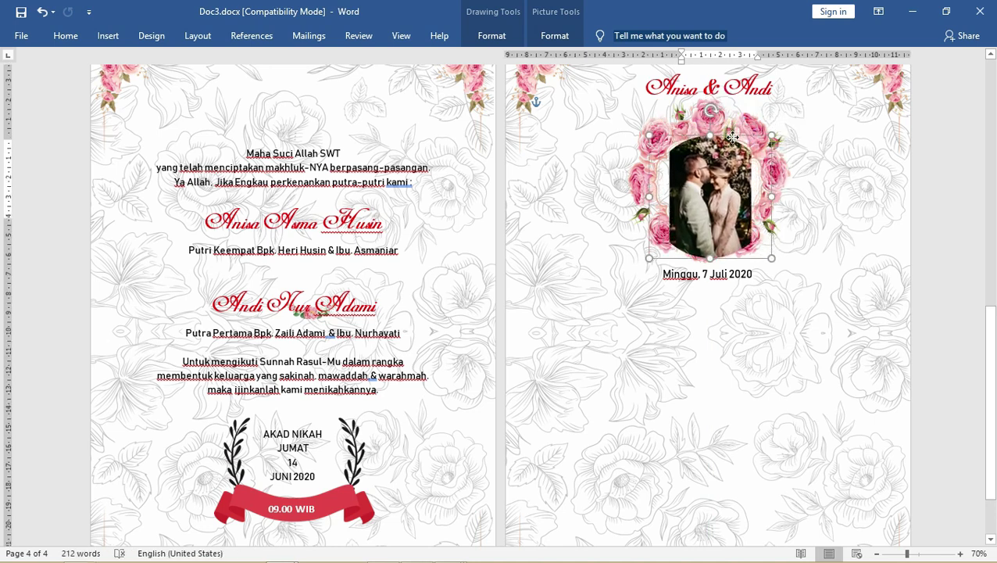
pyautogui.moveTo(733, 137); pyautogui.dragTo(731, 134)
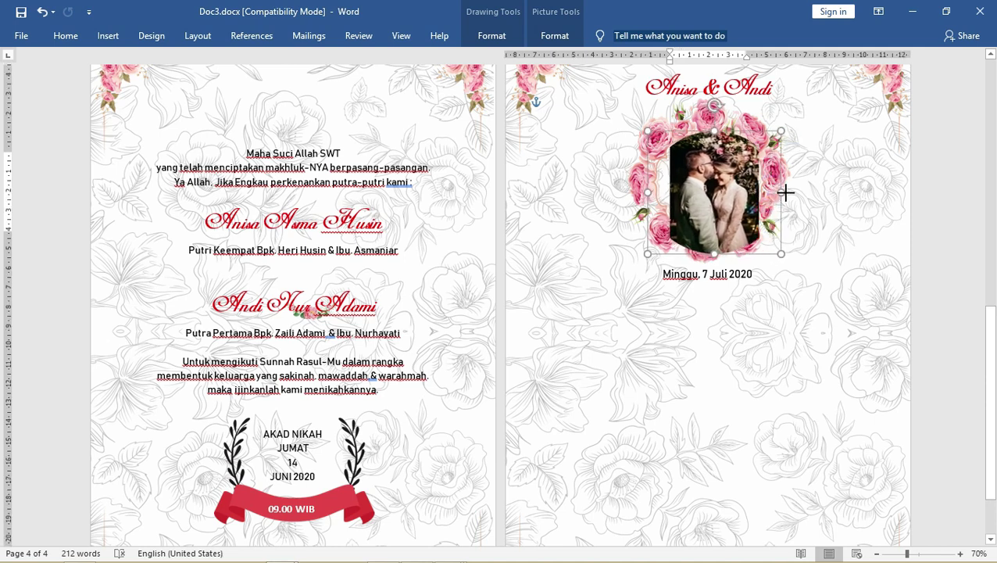
pyautogui.moveTo(772, 192); pyautogui.dragTo(786, 192)
pyautogui.moveTo(738, 134); pyautogui.dragTo(729, 129)
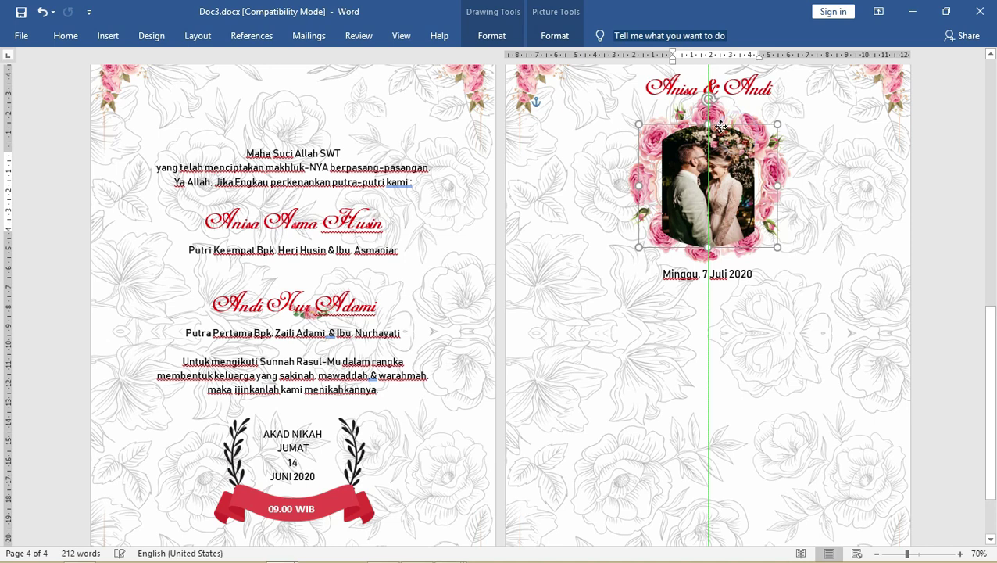
pyautogui.moveTo(779, 185); pyautogui.dragTo(794, 186)
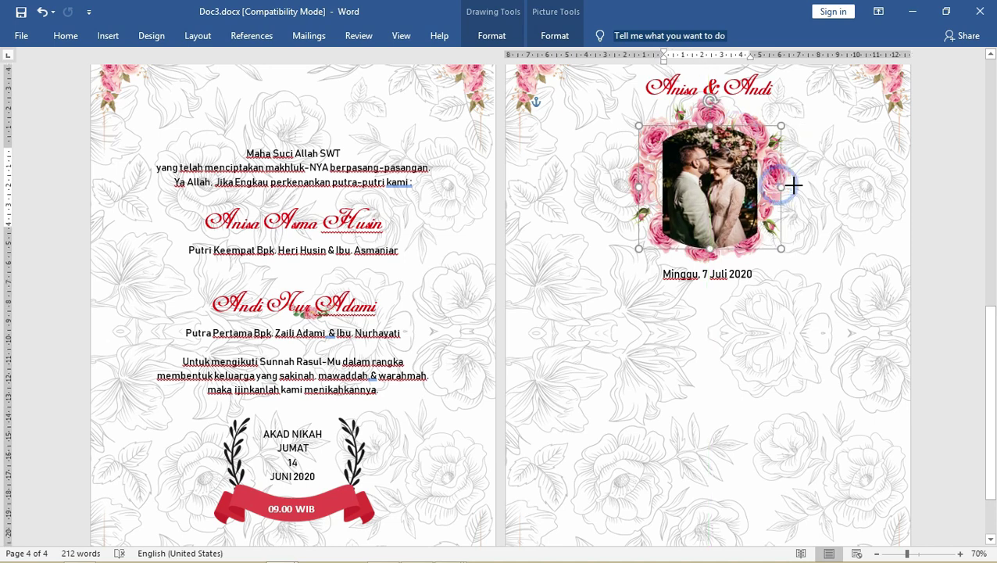
pyautogui.moveTo(737, 125); pyautogui.dragTo(734, 125)
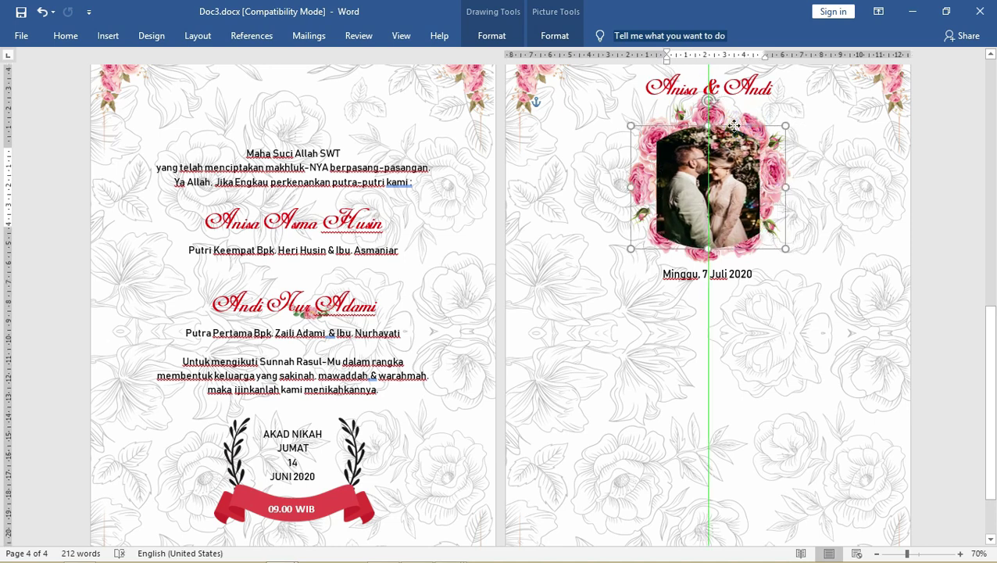
# Recrop the photo within its rounded frame, then select the rose frame's box
pyautogui.click(551, 35)
pyautogui.click(864, 86)
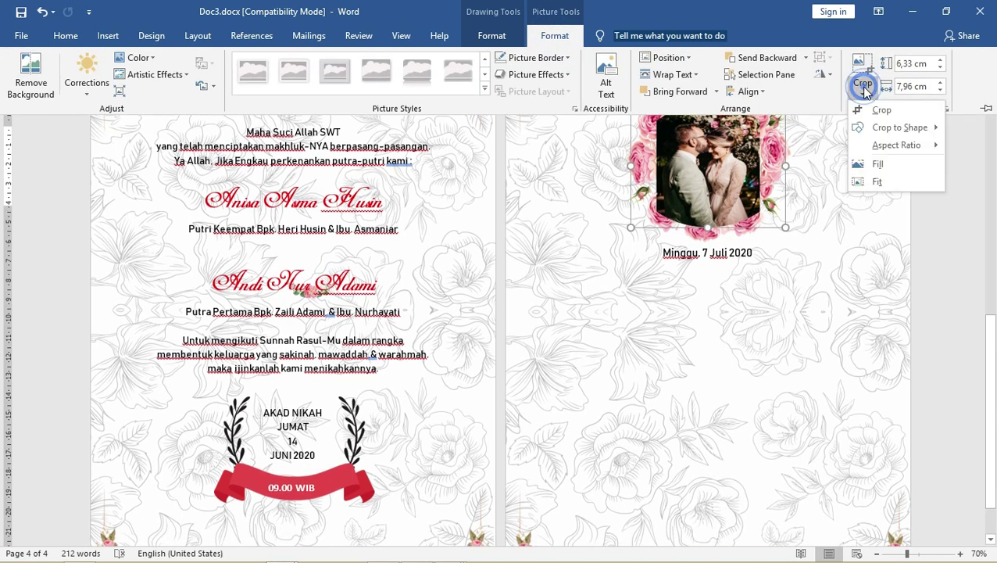
pyautogui.click(876, 182)
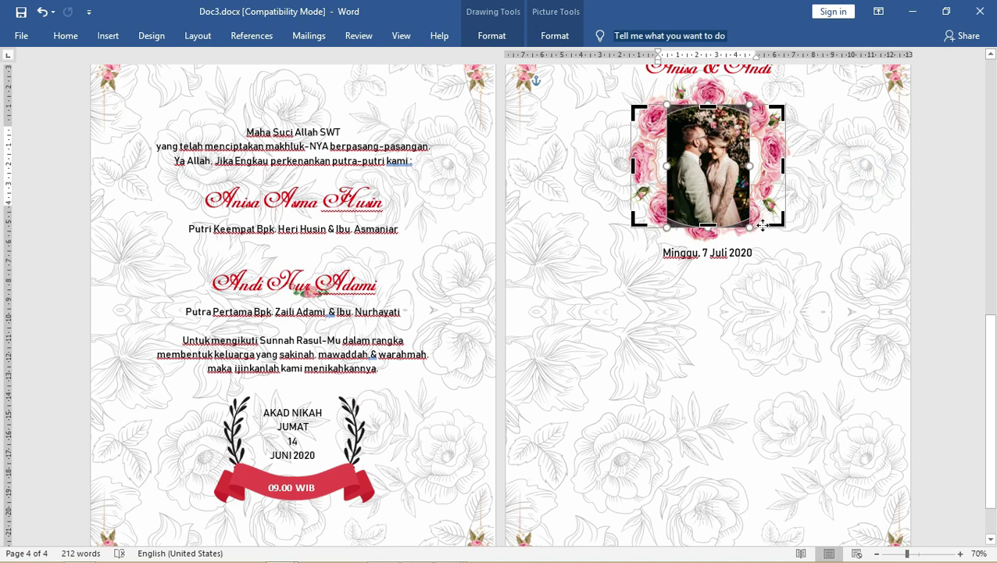
pyautogui.moveTo(749, 227); pyautogui.dragTo(771, 259)
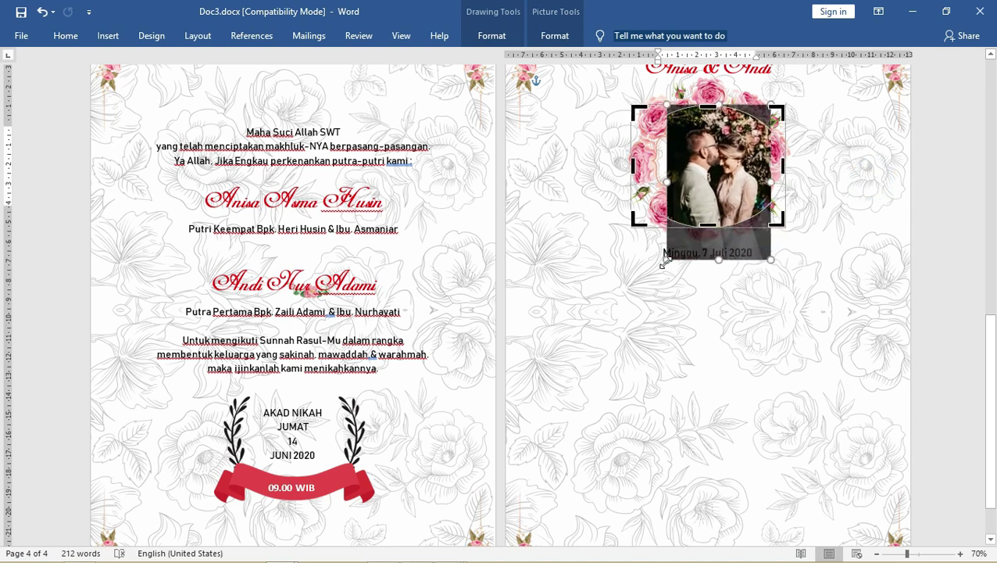
pyautogui.moveTo(665, 259); pyautogui.dragTo(655, 277)
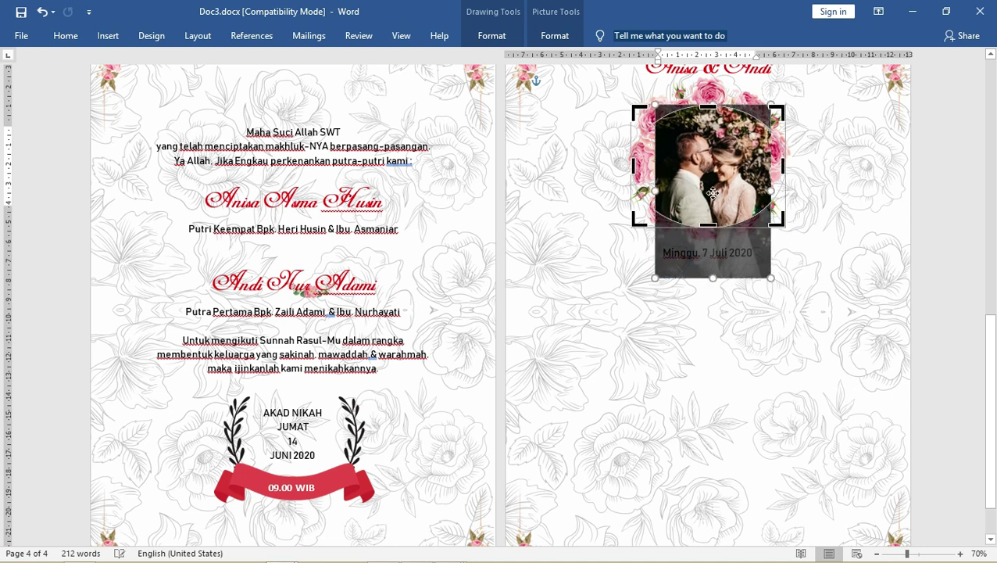
pyautogui.moveTo(716, 146); pyautogui.dragTo(706, 141)
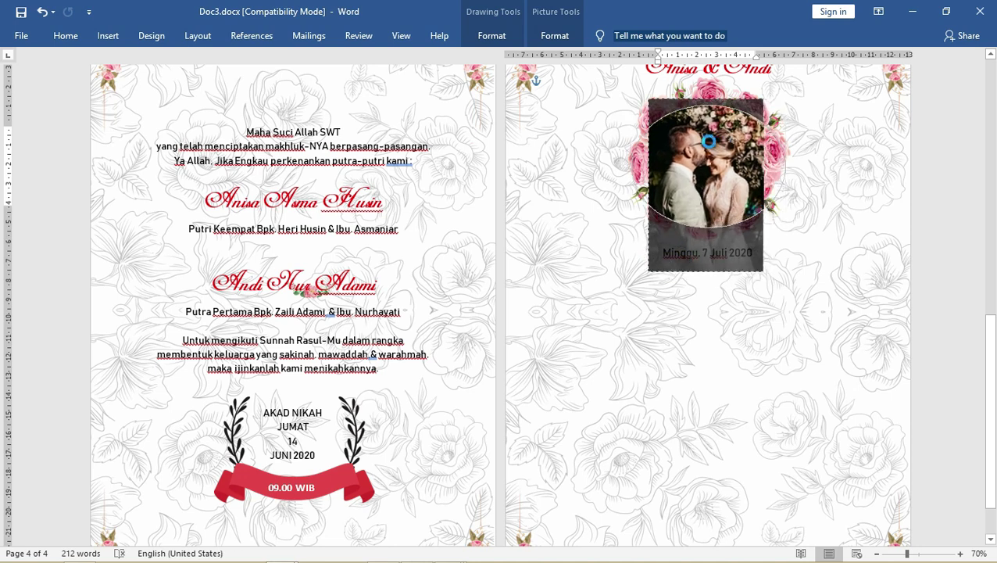
pyautogui.click(862, 149)
pyautogui.click(779, 137)
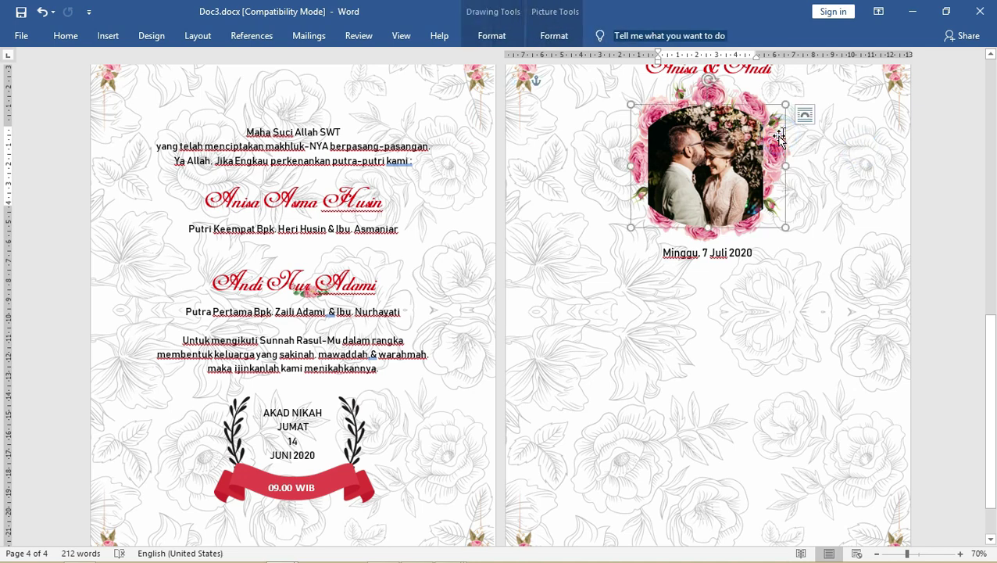
pyautogui.click(747, 89)
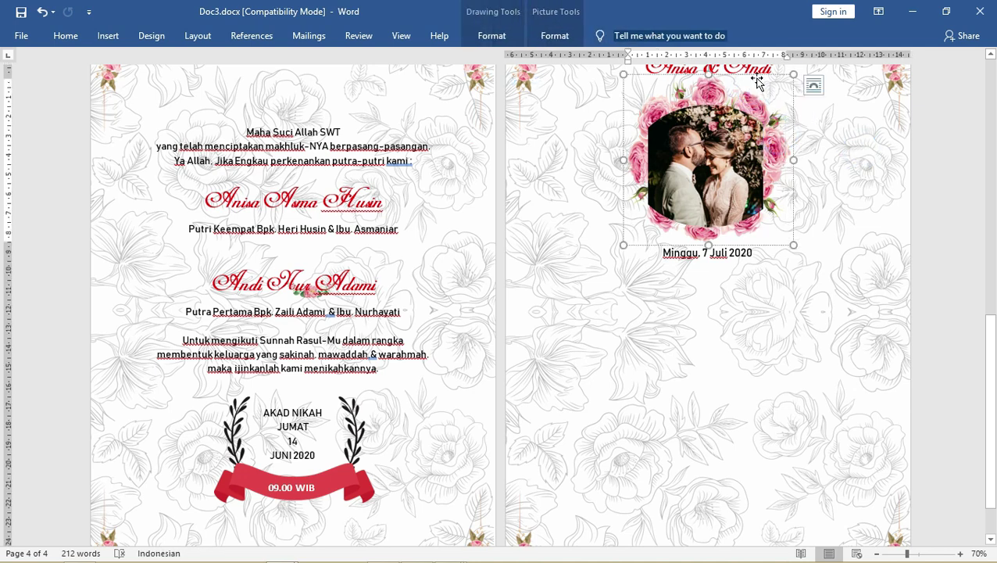
# Bring the rose frame in front of the photo, then switch to the Notepad invitation draft
pyautogui.rightClick(758, 75)
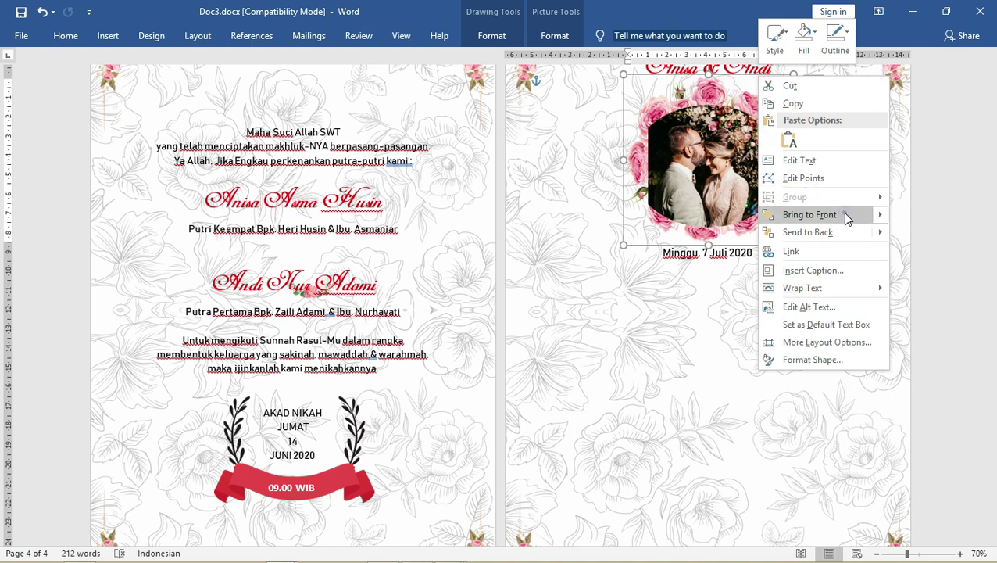
pyautogui.click(845, 215)
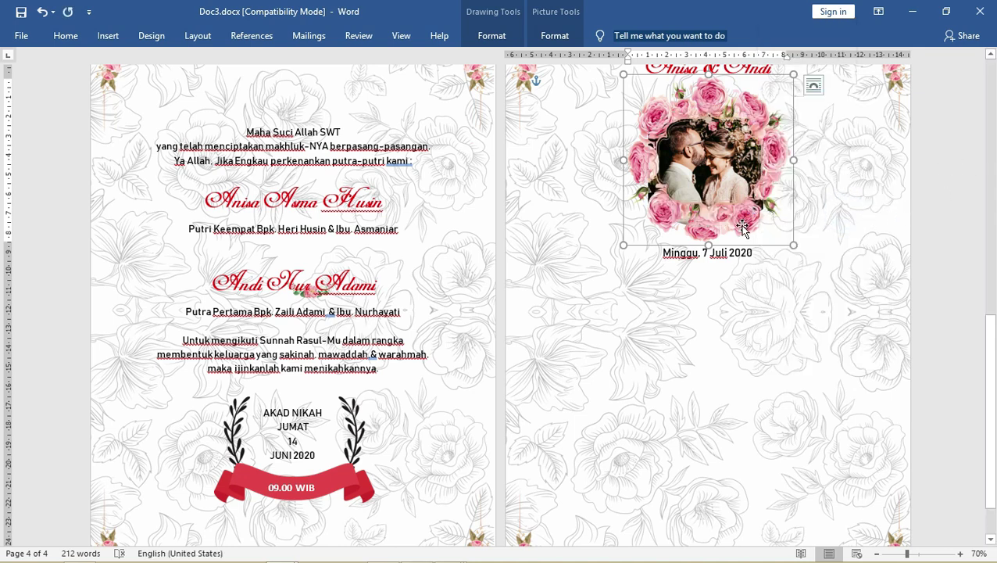
pyautogui.hotkey('alt', 'Tab')
pyautogui.hotkey('alt', 'Tab')
pyautogui.hotkey('alt', 'Tab')
pyautogui.hotkey('alt', 'Tab')
pyautogui.hotkey('alt', 'Tab')
pyautogui.hotkey('alt', 'Tab')
pyautogui.hotkey('alt', 'Tab')
pyautogui.hotkey('alt', 'Tab')
pyautogui.hotkey('alt', 'Tab')
pyautogui.hotkey('alt', 'Tab')
pyautogui.hotkey('alt', 'Tab')
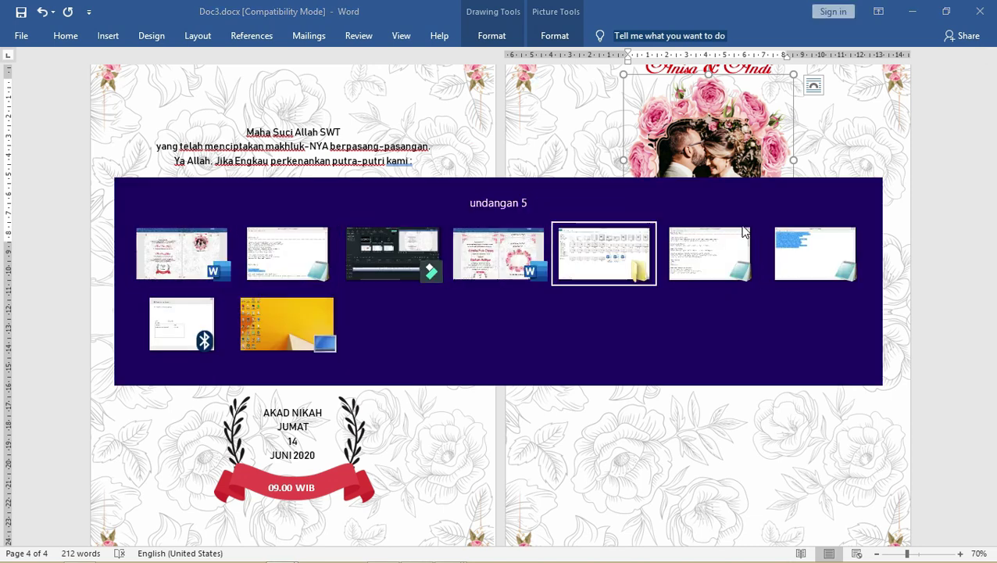
pyautogui.hotkey('alt', 'Tab')
pyautogui.click(555, 262)
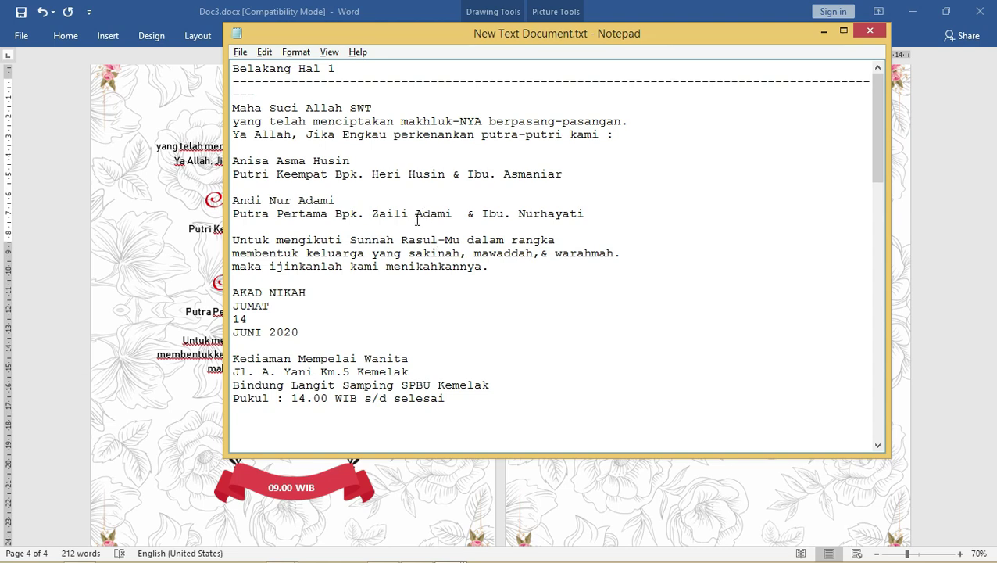
pyautogui.scroll(-5, 425, 221)
pyautogui.scroll(5, 435, 208)
pyautogui.click(892, 383)
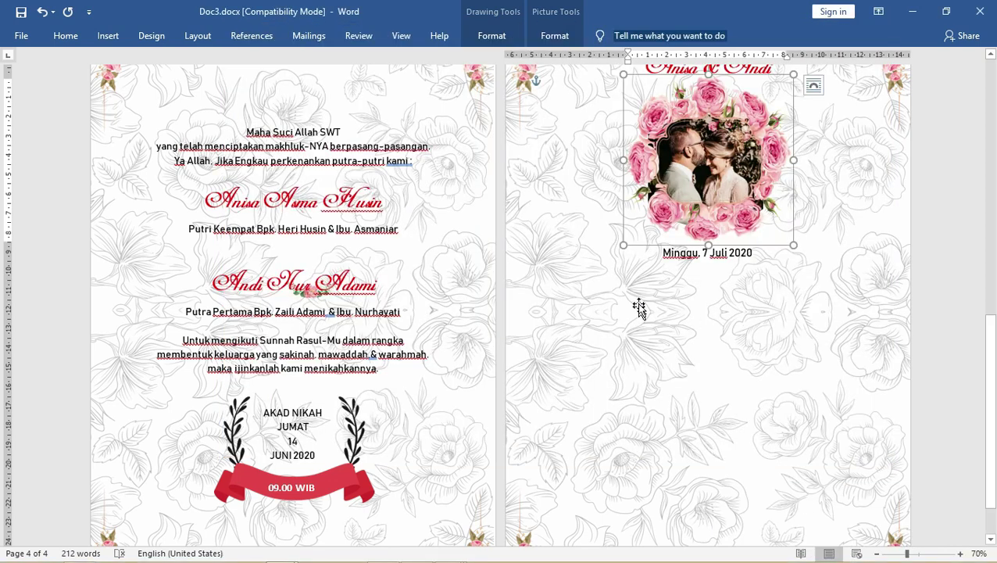
# Ungroup the selected text box and picture, then select page 4's background picture
pyautogui.scroll(2, 639, 307)
pyautogui.click(734, 301)
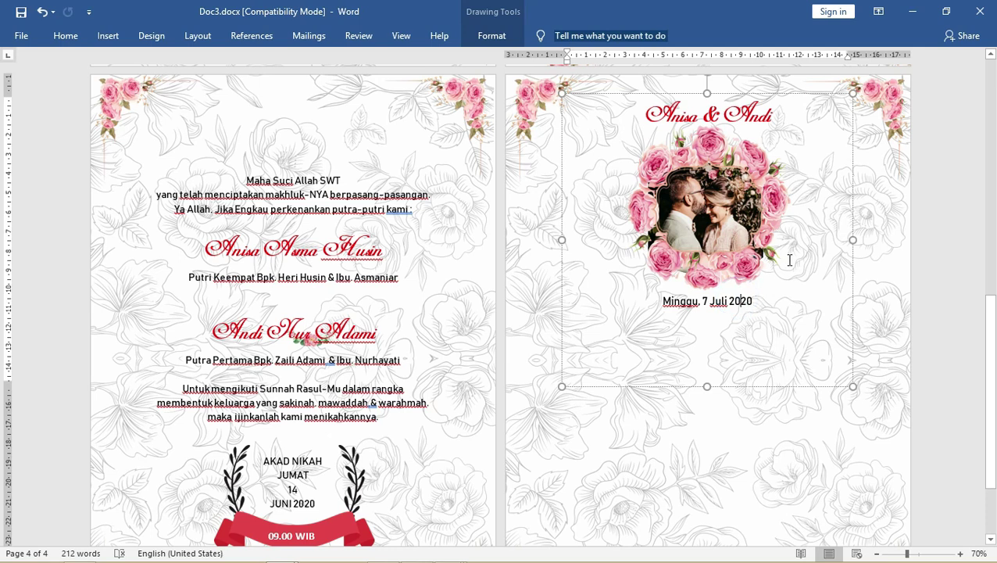
pyautogui.click(418, 188)
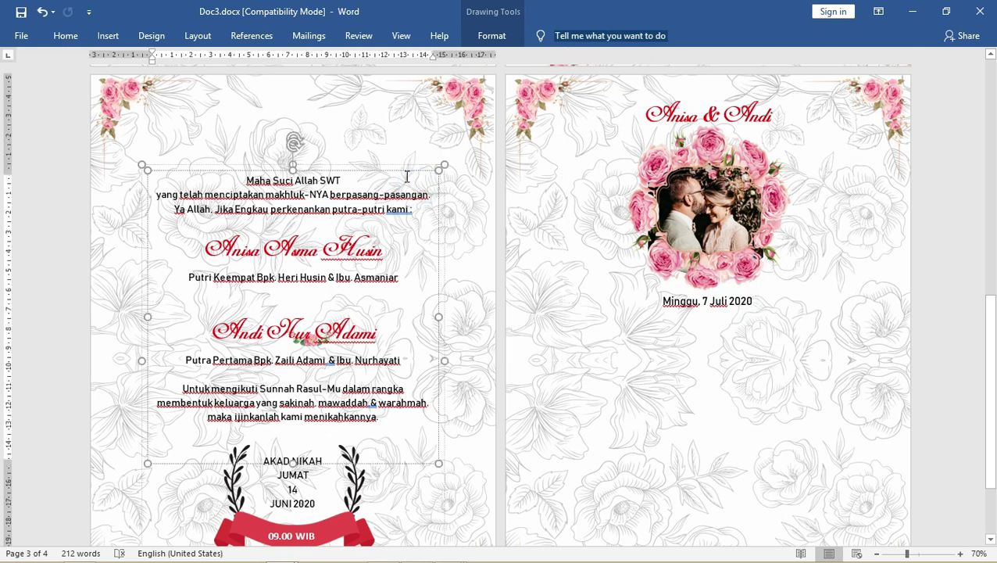
pyautogui.keyDown('shift'); pyautogui.click(403, 160); pyautogui.keyUp('shift')
pyautogui.rightClick(404, 162)
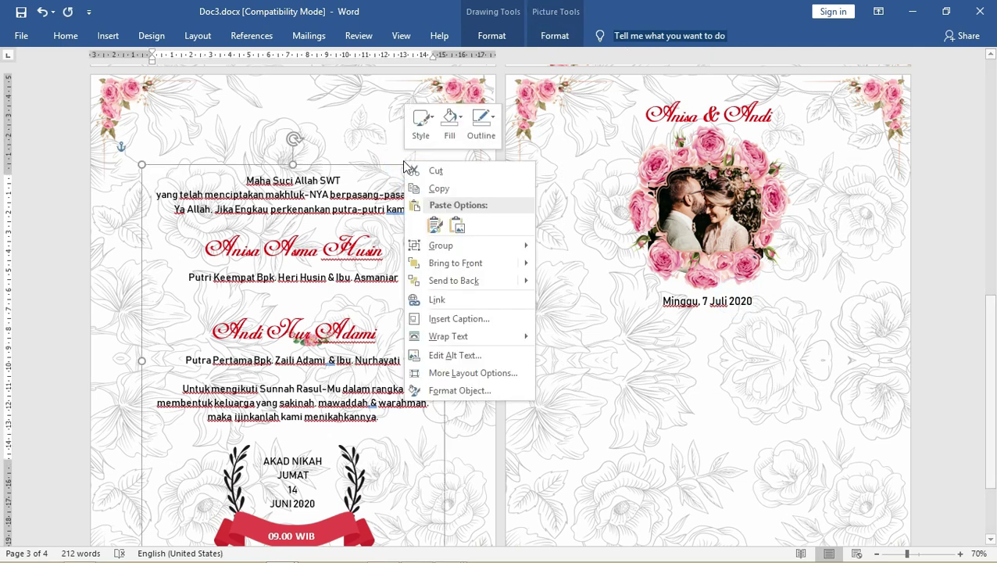
pyautogui.click(466, 247)
pyautogui.click(567, 265)
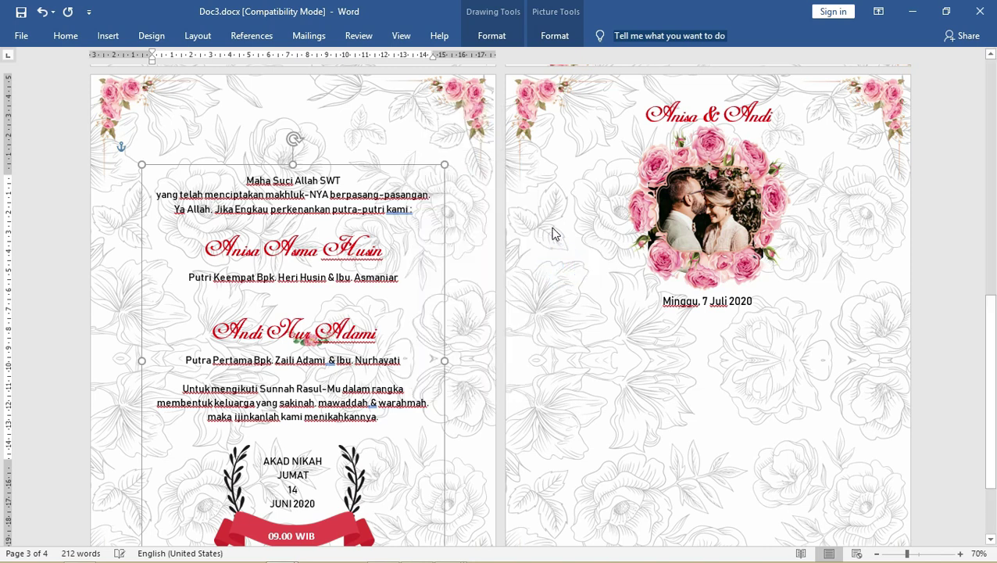
pyautogui.click(554, 226)
pyautogui.click(390, 195)
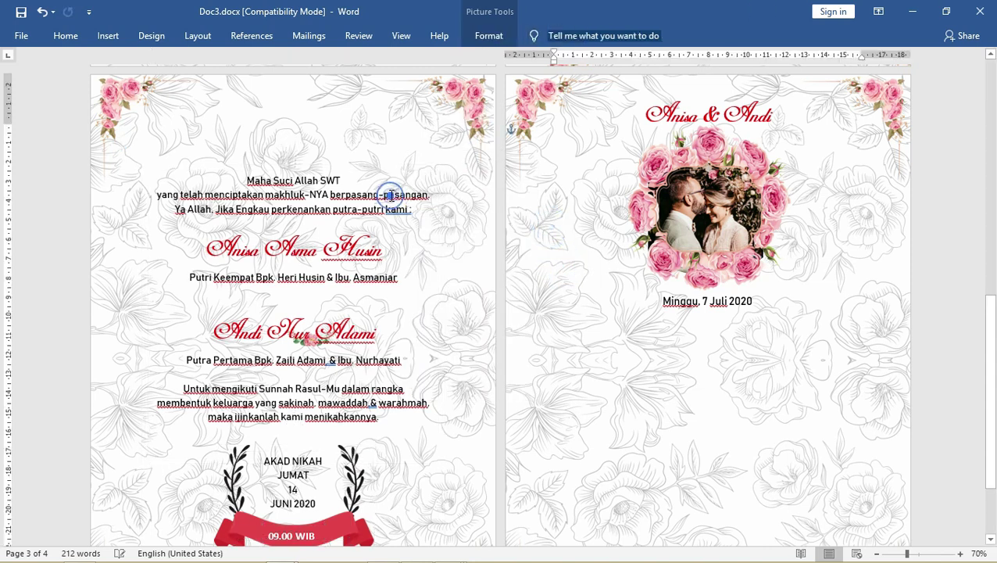
pyautogui.rightClick(580, 377)
pyautogui.click(646, 477)
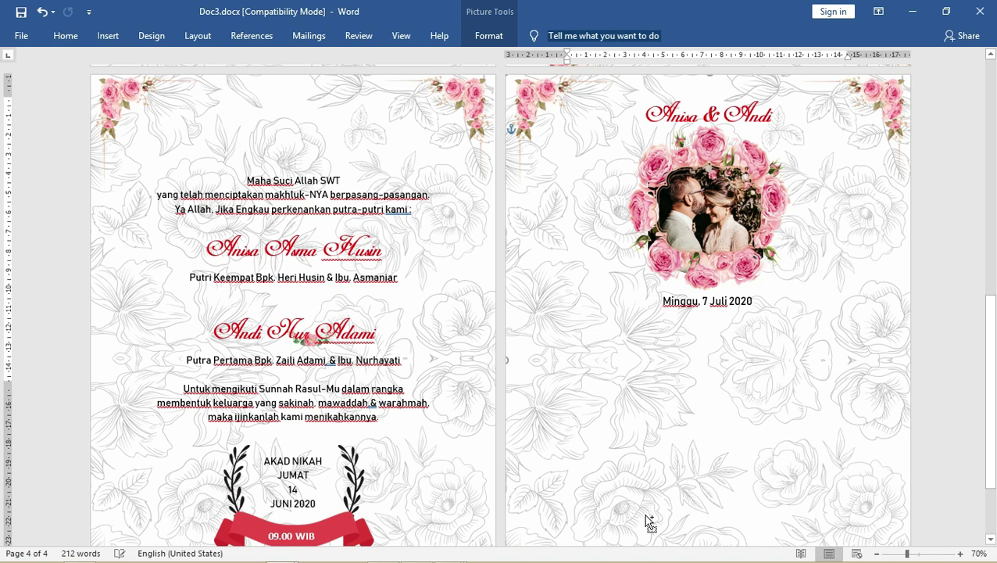
# Paste the recipient and apology text boxes and place them below the date
pyautogui.hotkey('ctrl', 'v')
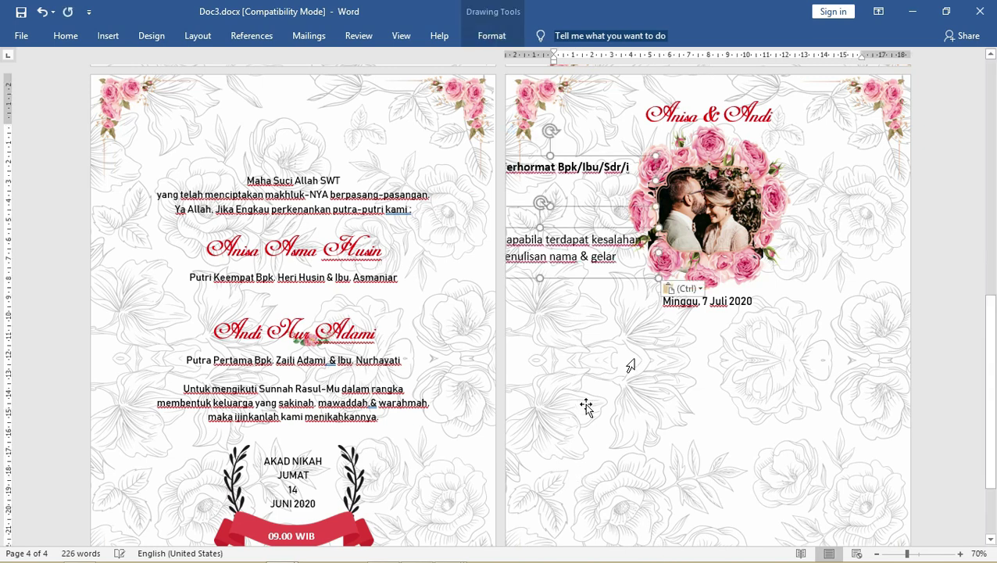
pyautogui.moveTo(632, 158)
pyautogui.mouseDown()
pyautogui.moveTo(803, 418)
pyautogui.moveTo(755, 417)
pyautogui.moveTo(745, 432)
pyautogui.mouseUp()
pyautogui.scroll(-1, 755, 416)
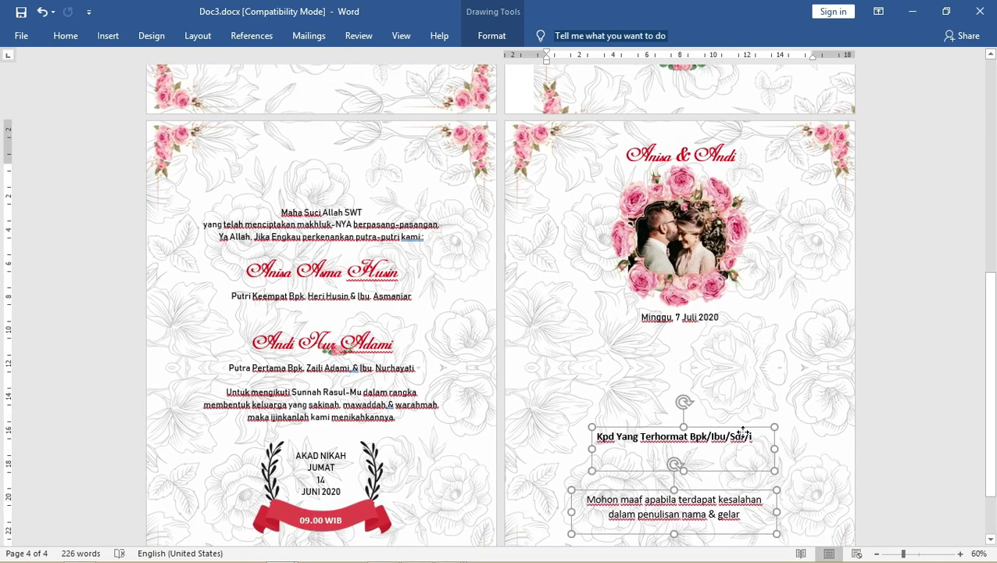
# Shrink the 'Mohon maaf apabila terdapat kesalahan…' apology text to a tiny single line
pyautogui.click(747, 503)
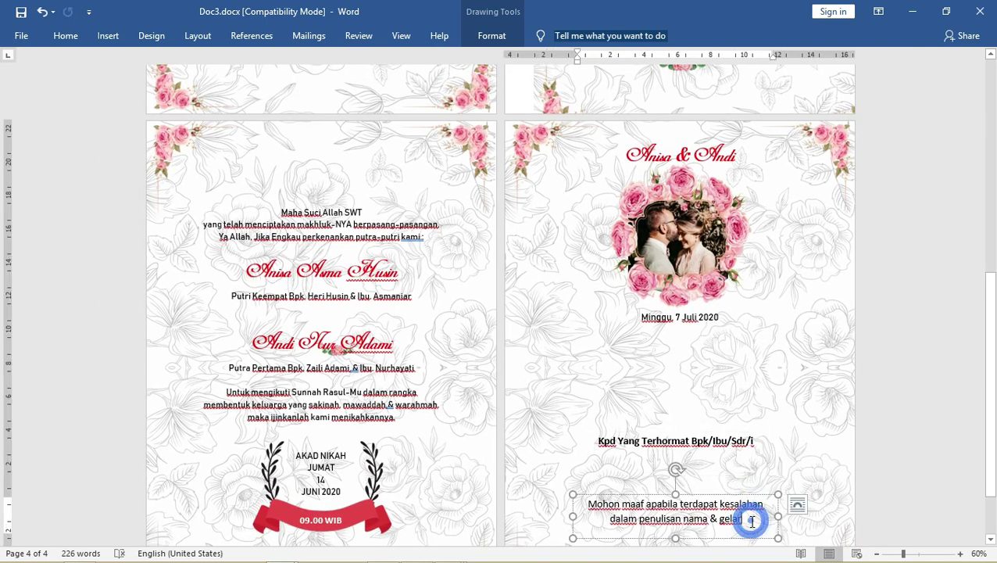
pyautogui.moveTo(746, 520); pyautogui.dragTo(583, 506)
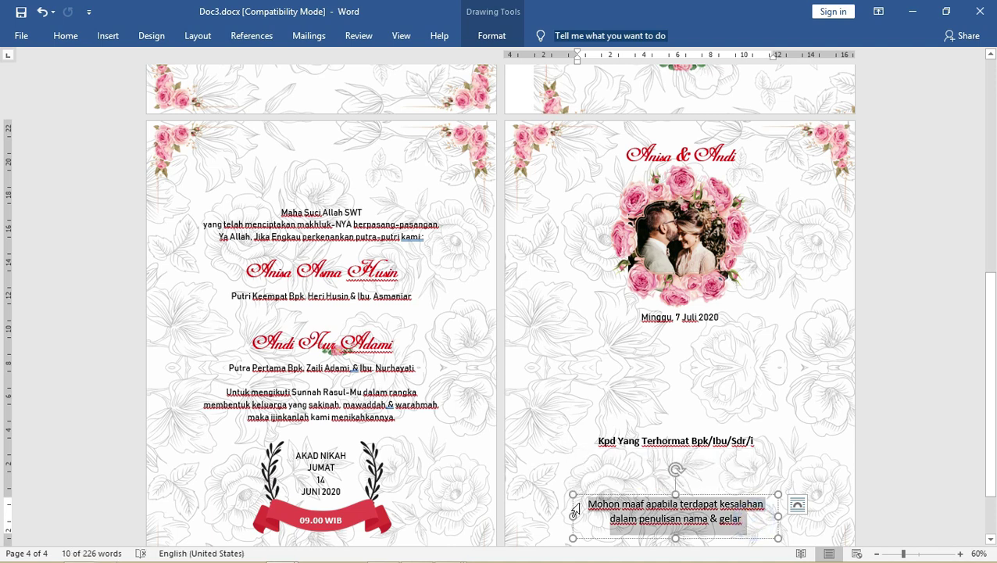
pyautogui.hotkey('ctrl', '[')
pyautogui.hotkey('ctrl', '[')
pyautogui.hotkey('ctrl', '[')
pyautogui.hotkey('ctrl', '[')
pyautogui.hotkey('ctrl', '[')
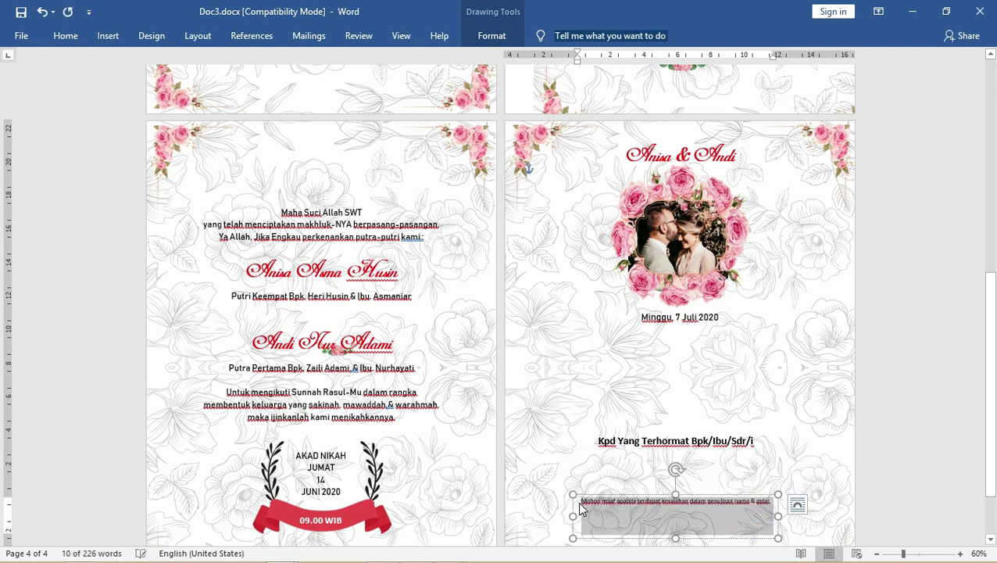
pyautogui.click(591, 504)
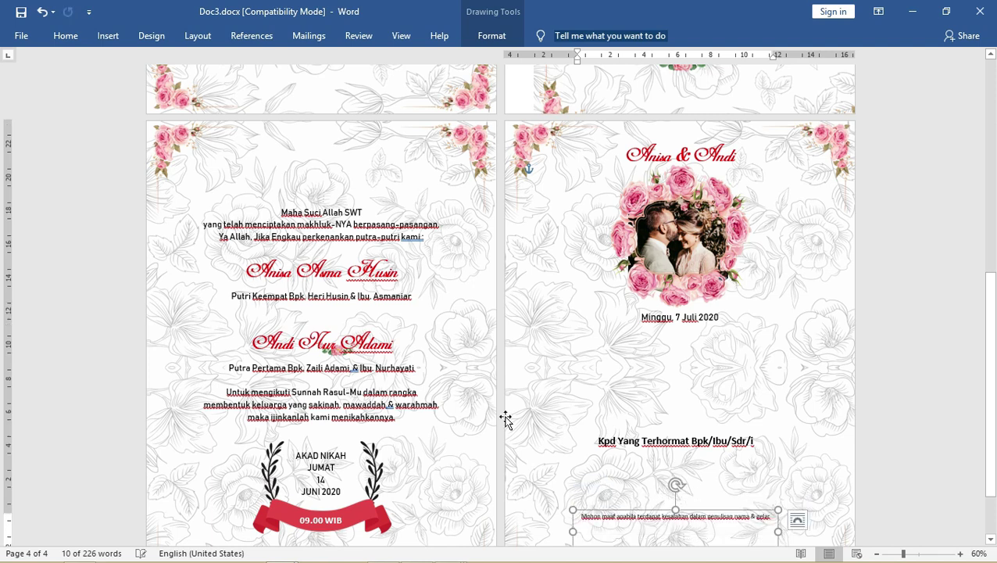
# Draw a rectangle below the Kpd Yang Terhormat line
pyautogui.click(106, 35)
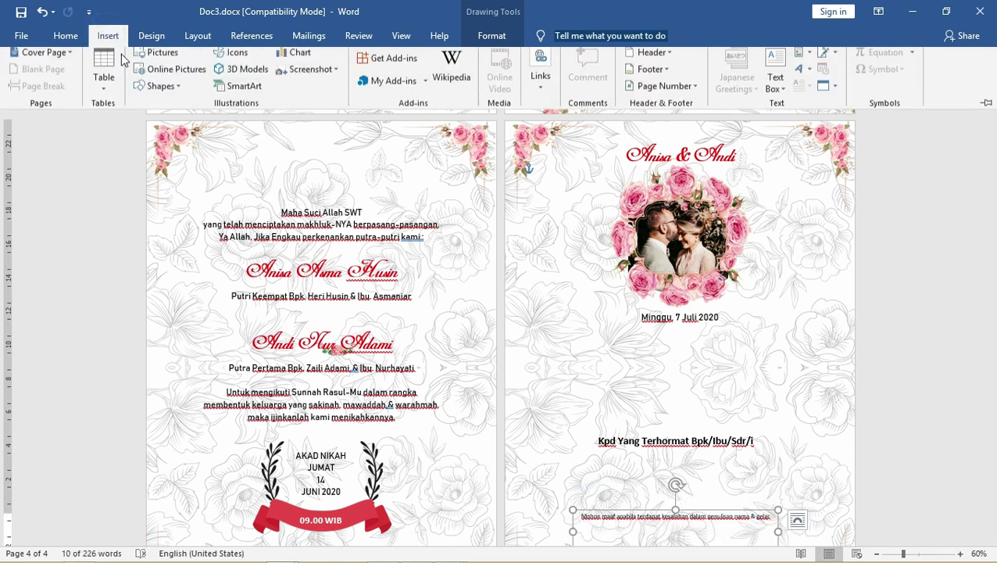
pyautogui.click(110, 95)
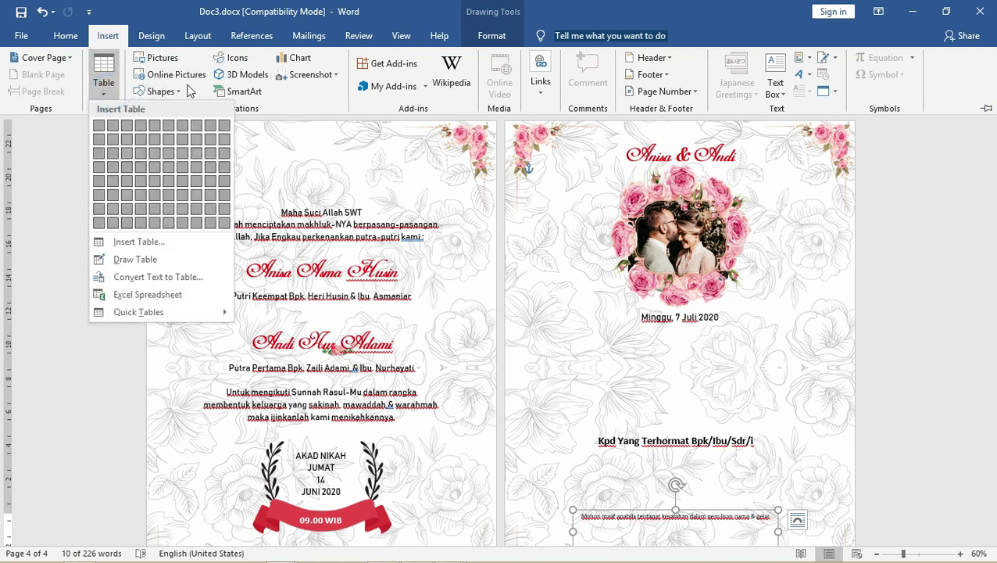
pyautogui.click(177, 92)
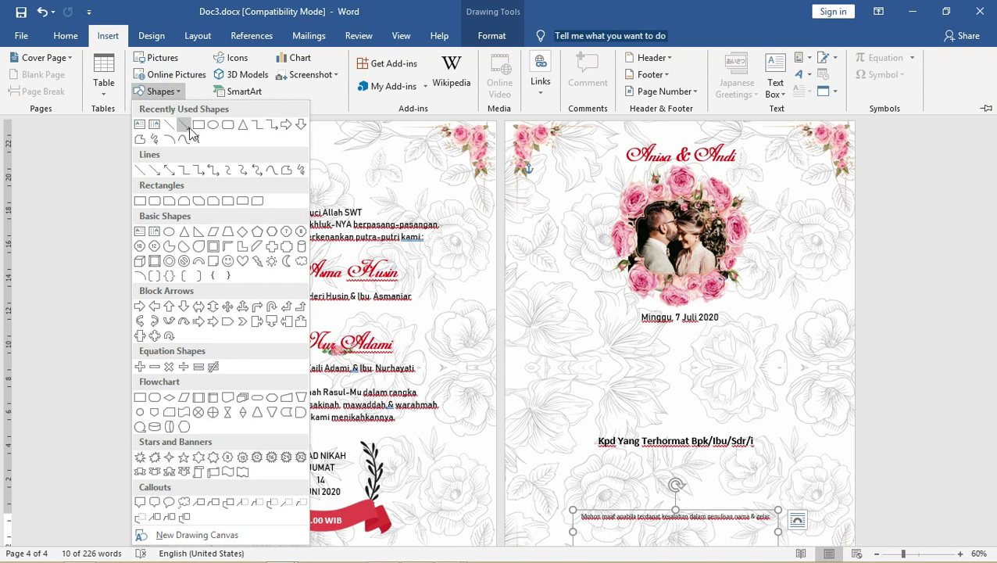
pyautogui.click(196, 130)
pyautogui.moveTo(596, 460); pyautogui.dragTo(762, 504)
pyautogui.moveTo(678, 456); pyautogui.dragTo(677, 450)
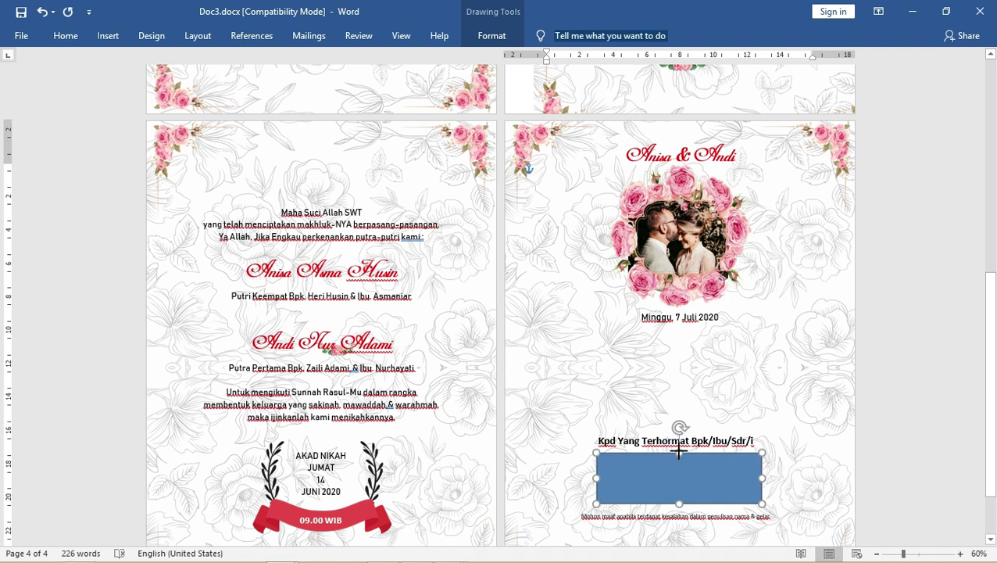
# Make the rectangle taller and move the apology note lower beneath it
pyautogui.click(698, 513)
pyautogui.moveTo(701, 512); pyautogui.dragTo(701, 530)
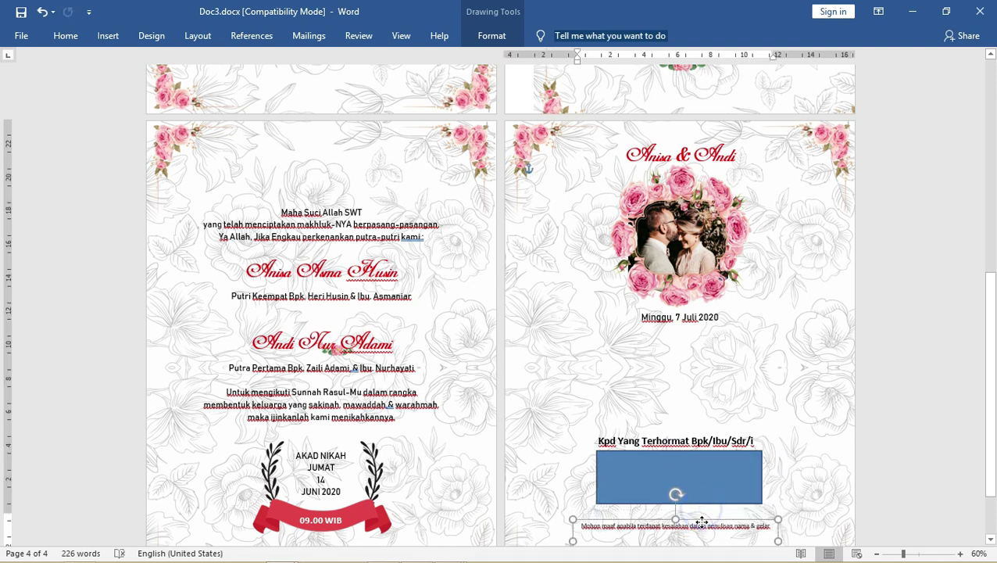
pyautogui.scroll(-2, 701, 516)
pyautogui.click(701, 410)
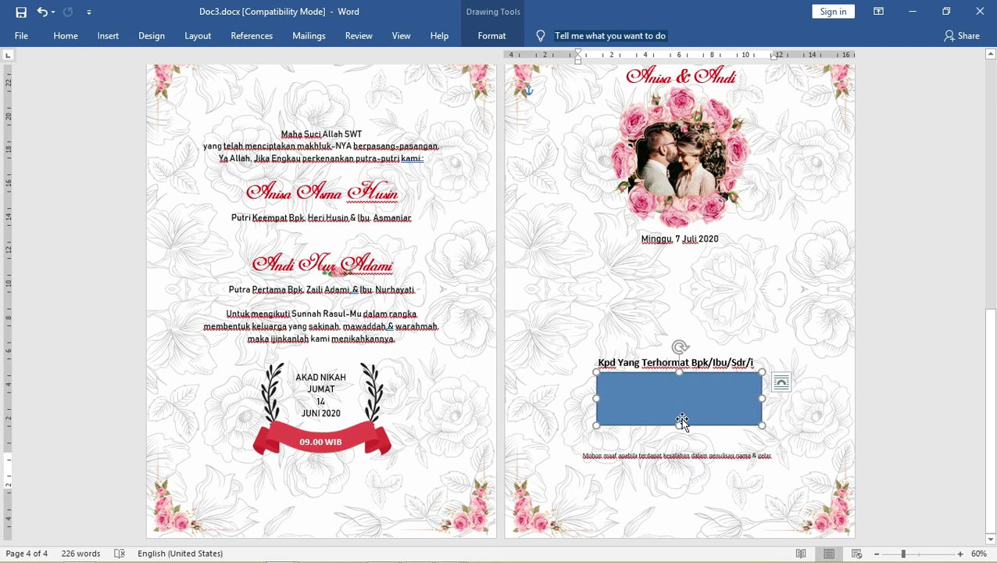
pyautogui.moveTo(677, 426); pyautogui.dragTo(678, 461)
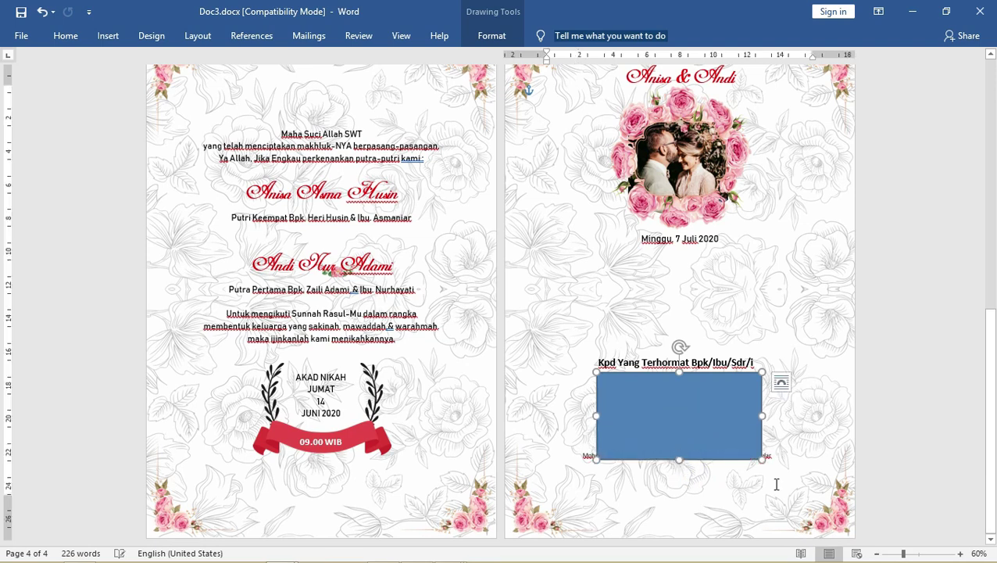
pyautogui.moveTo(771, 455); pyautogui.dragTo(773, 475)
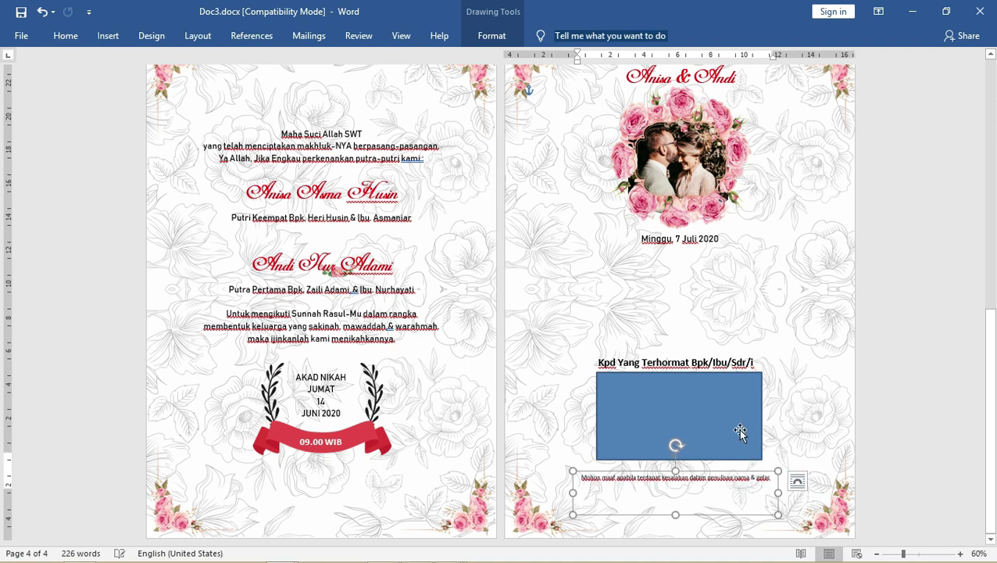
# Give the address box a white fill with no outline and collapse the ribbon
pyautogui.click(691, 391)
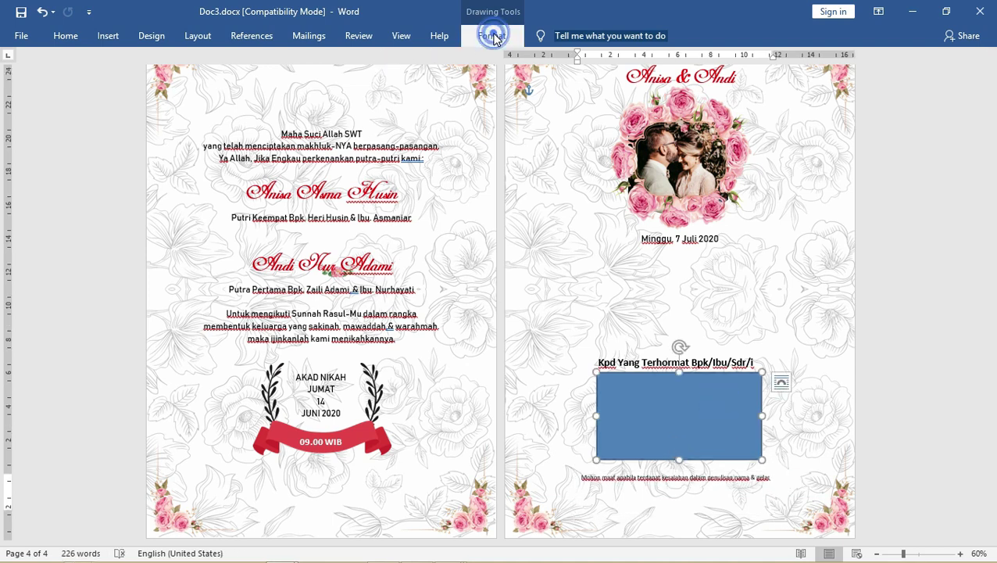
pyautogui.click(489, 35)
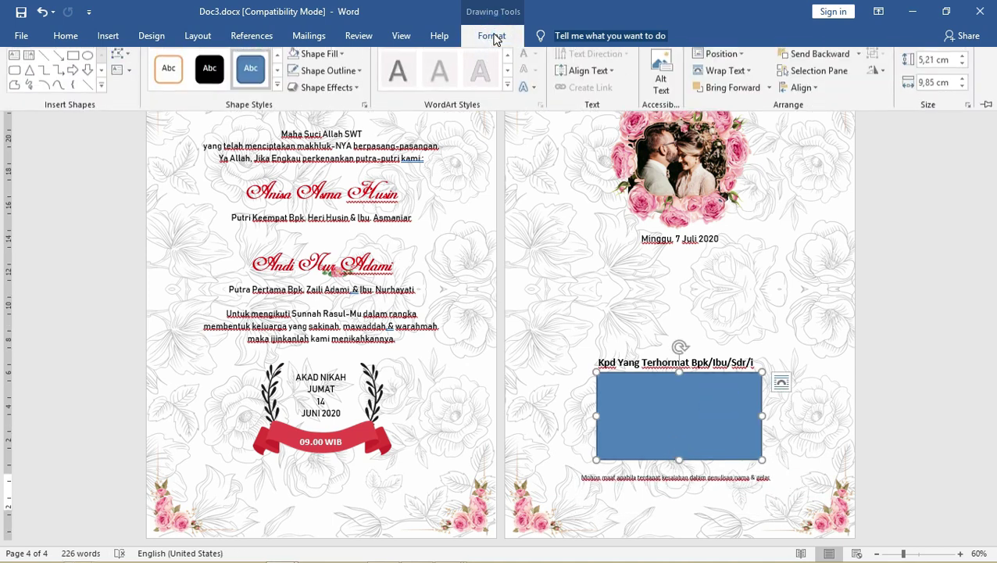
pyautogui.click(317, 58)
pyautogui.click(302, 88)
pyautogui.click(311, 74)
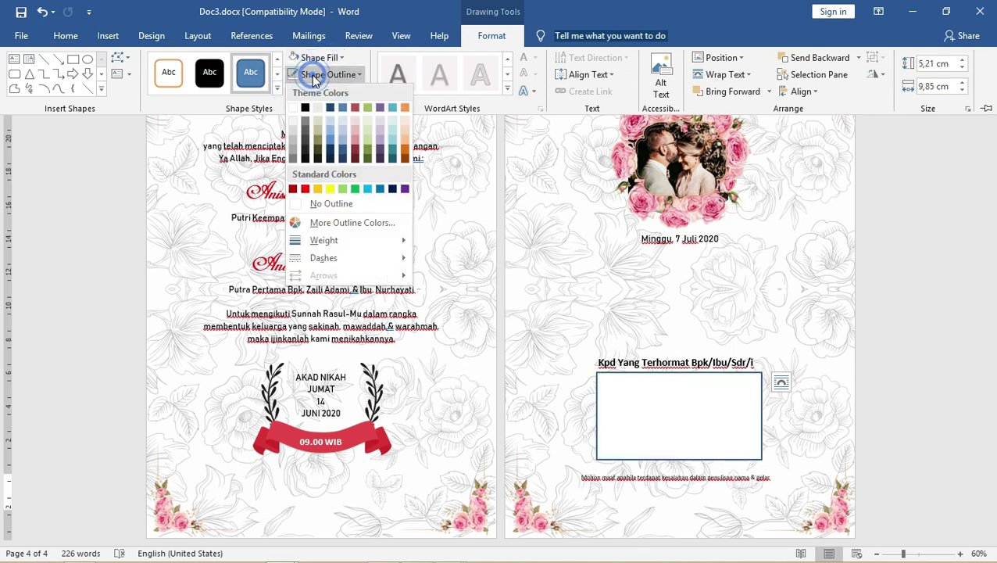
pyautogui.click(331, 203)
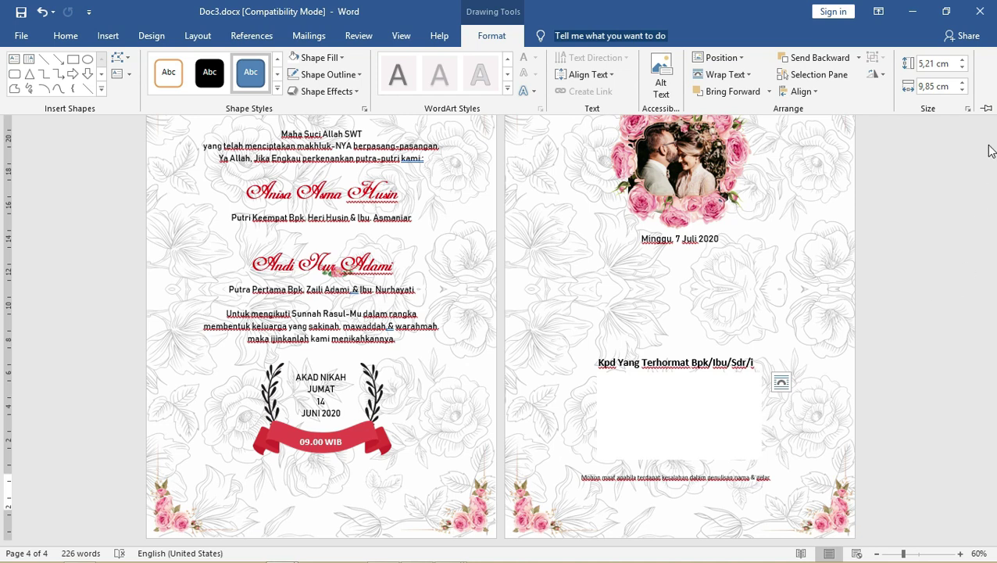
pyautogui.hotkey('ctrl', 'F1')
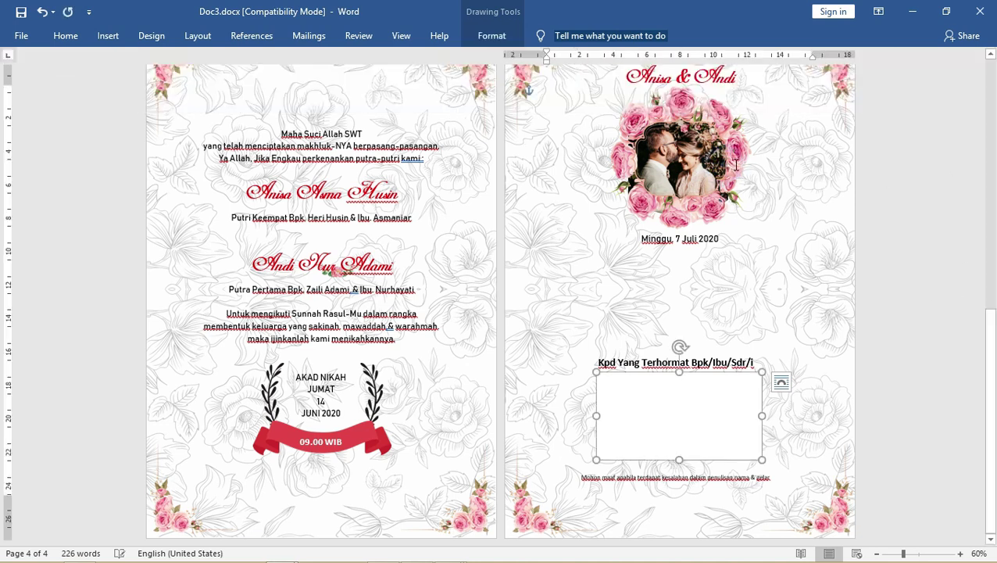
pyautogui.click(735, 147)
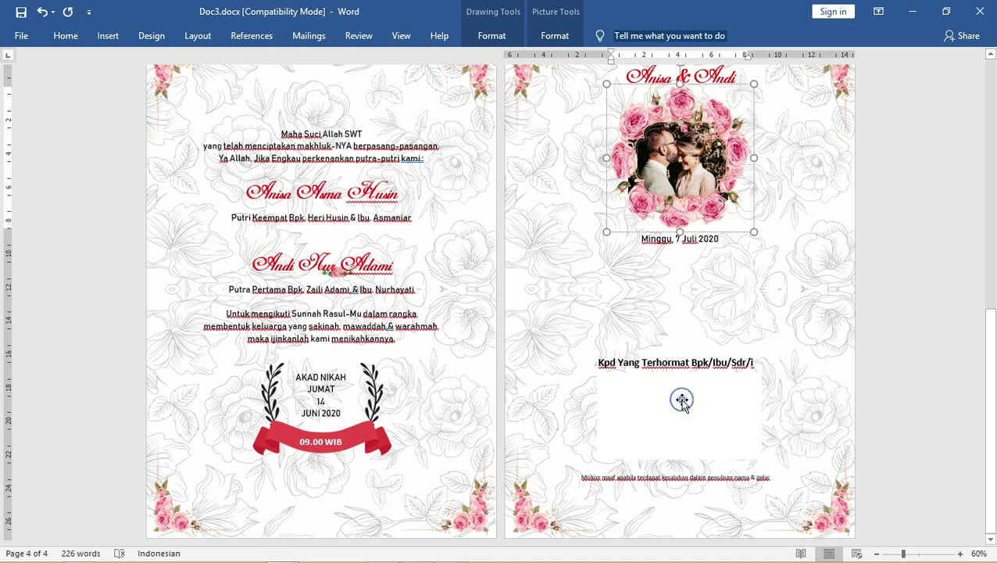
# Move the address box, Kpd Yang Terhormat heading and apology note slightly lower together
pyautogui.click(680, 396)
pyautogui.keyDown('shift'); pyautogui.click(708, 358); pyautogui.keyUp('shift')
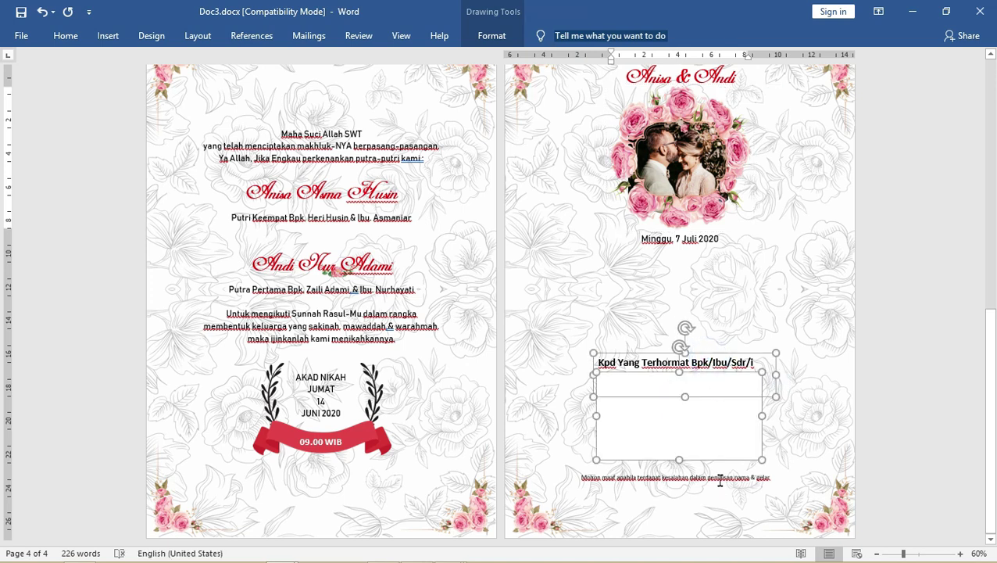
pyautogui.keyDown('shift'); pyautogui.click(717, 477); pyautogui.keyUp('shift')
pyautogui.moveTo(713, 358); pyautogui.dragTo(704, 380)
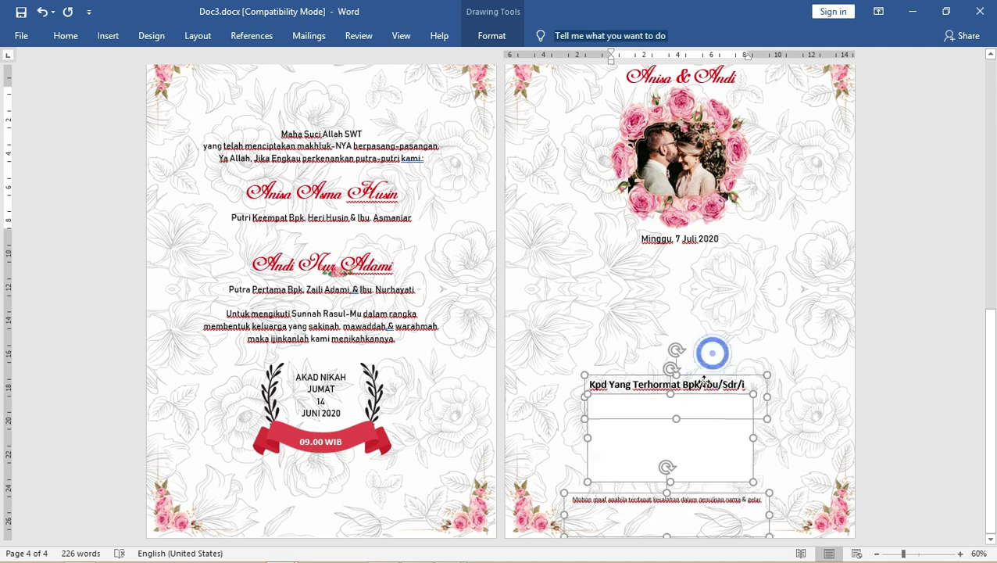
# Shift the wreath and photo aside and delete empty lines so the date sits under Anisa & Andi
pyautogui.click(741, 147)
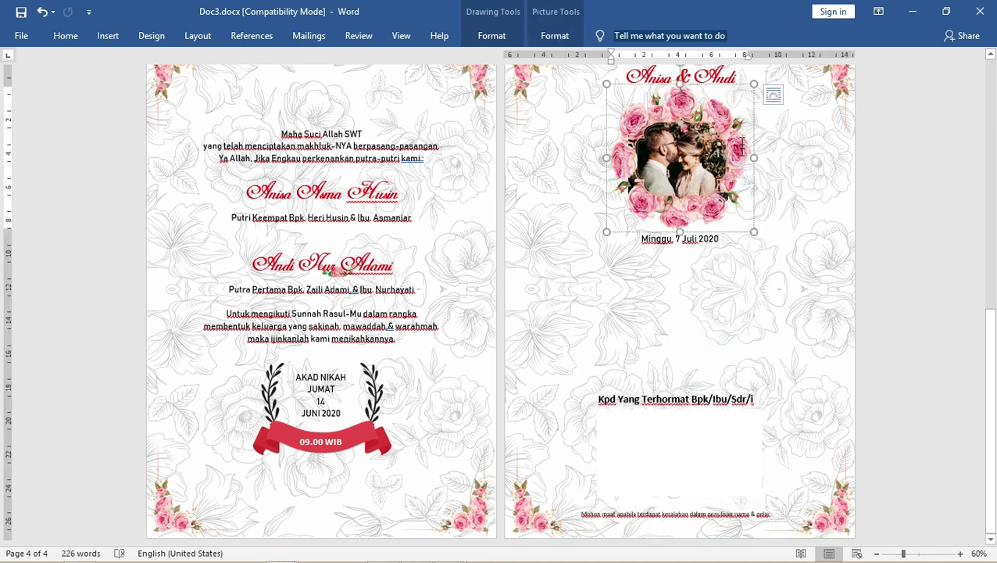
pyautogui.moveTo(723, 118); pyautogui.dragTo(724, 307)
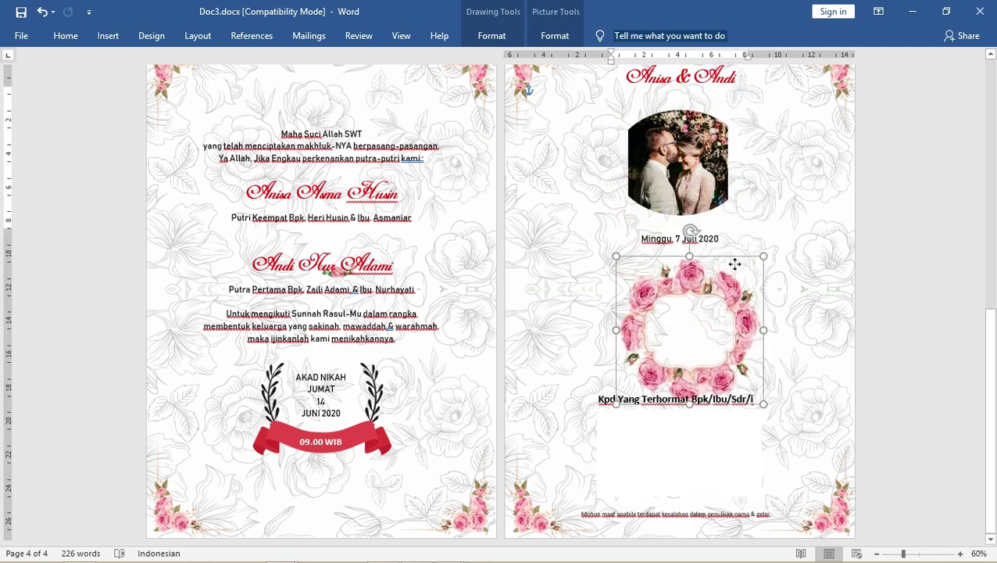
pyautogui.click(706, 115)
pyautogui.moveTo(706, 111); pyautogui.dragTo(709, 293)
pyautogui.click(678, 184)
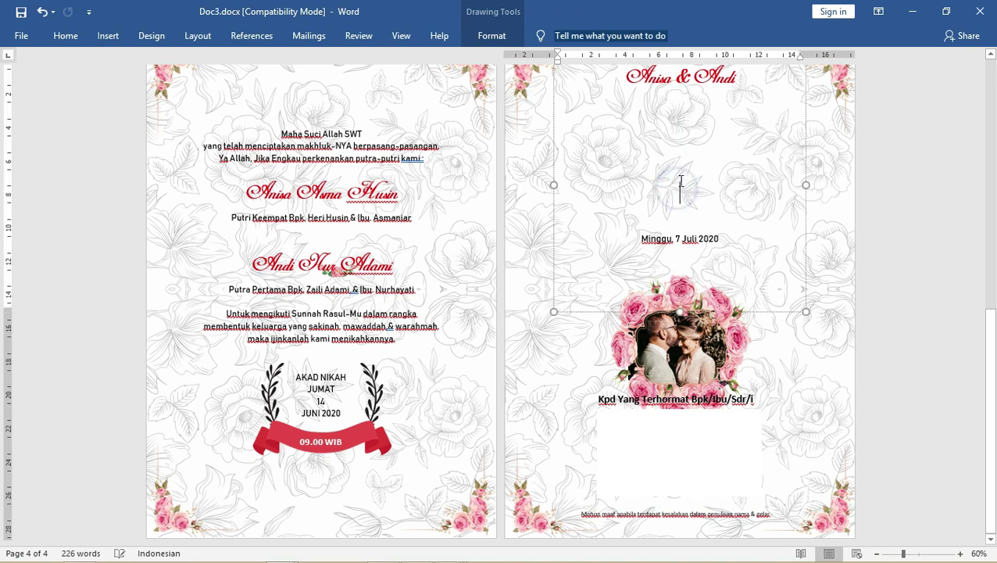
pyautogui.click(748, 78)
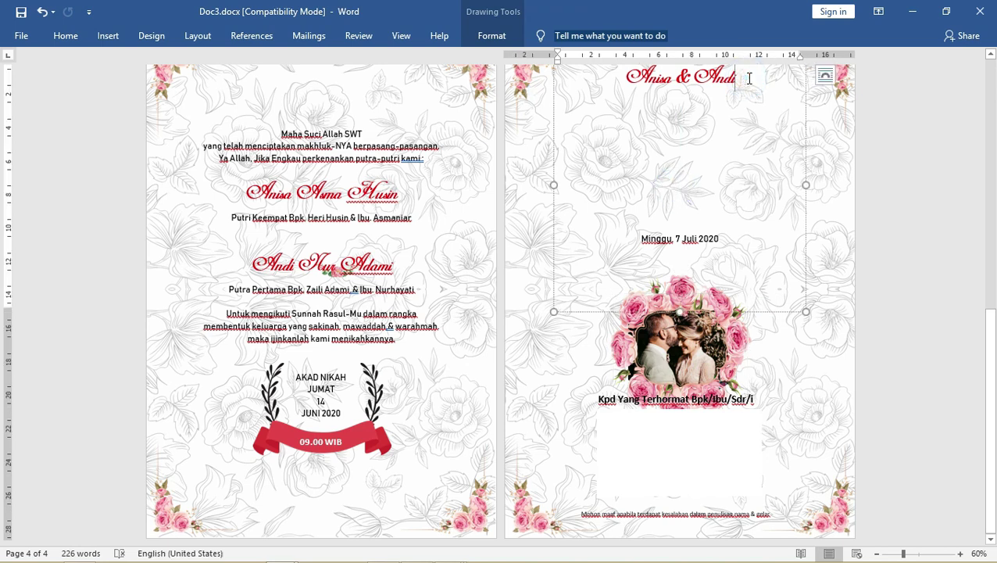
pyautogui.press('Delete')
pyautogui.press('Delete')
pyautogui.press('Delete')
pyautogui.press('Delete')
pyautogui.press('Delete')
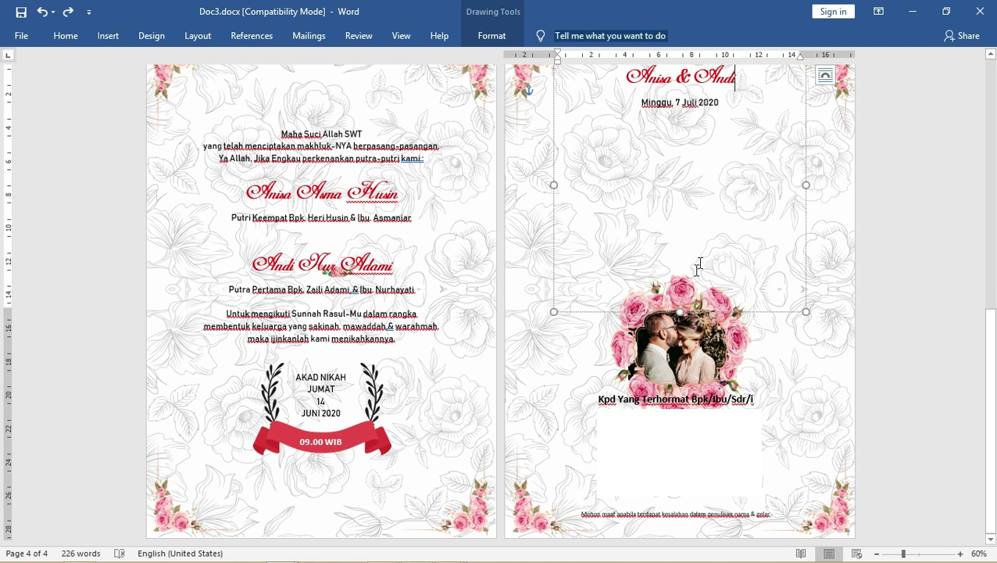
# Align the rose wreath and couple photo to center and middle
pyautogui.click(700, 300)
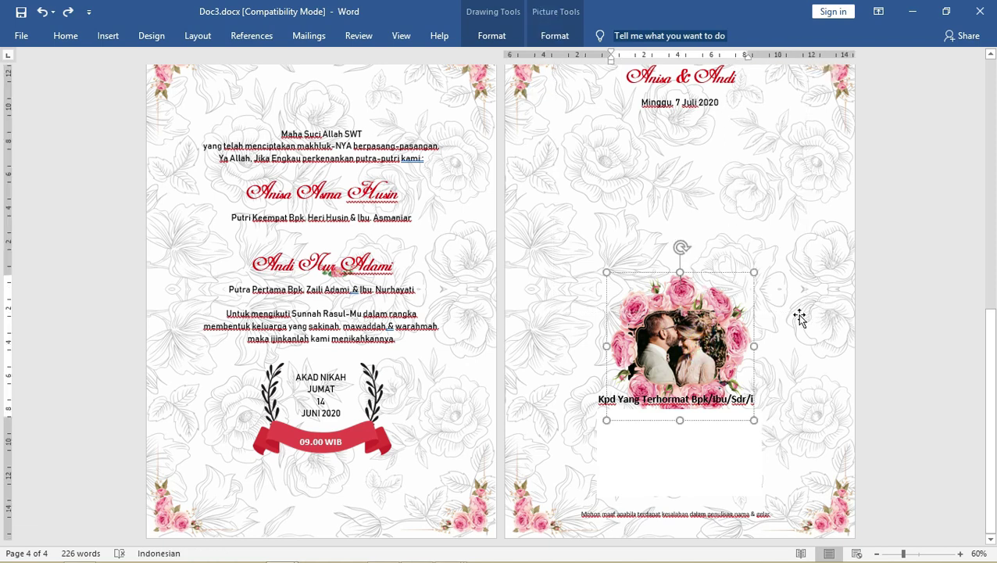
pyautogui.moveTo(722, 273); pyautogui.dragTo(794, 184)
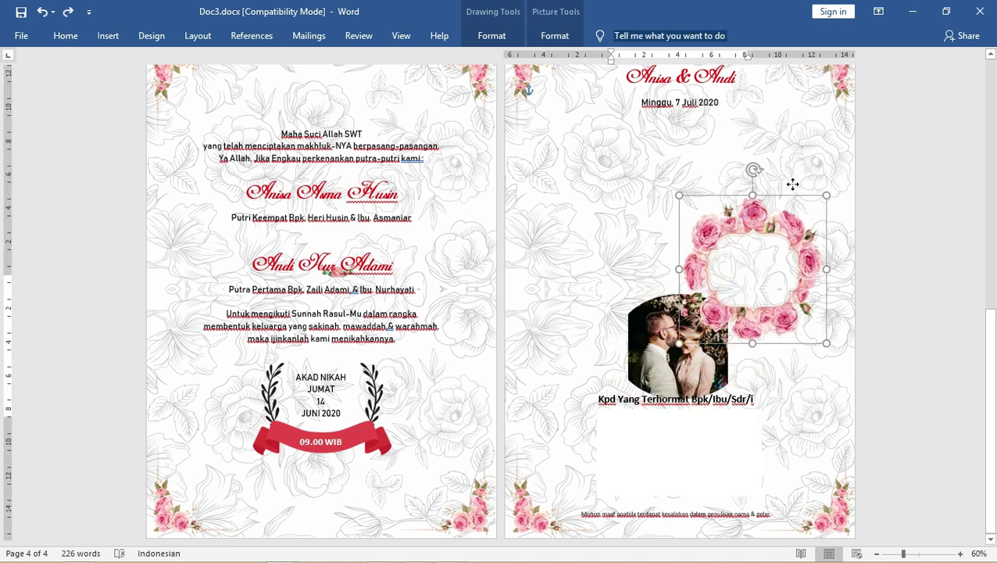
pyautogui.keyDown('shift'); pyautogui.click(659, 299); pyautogui.keyUp('shift')
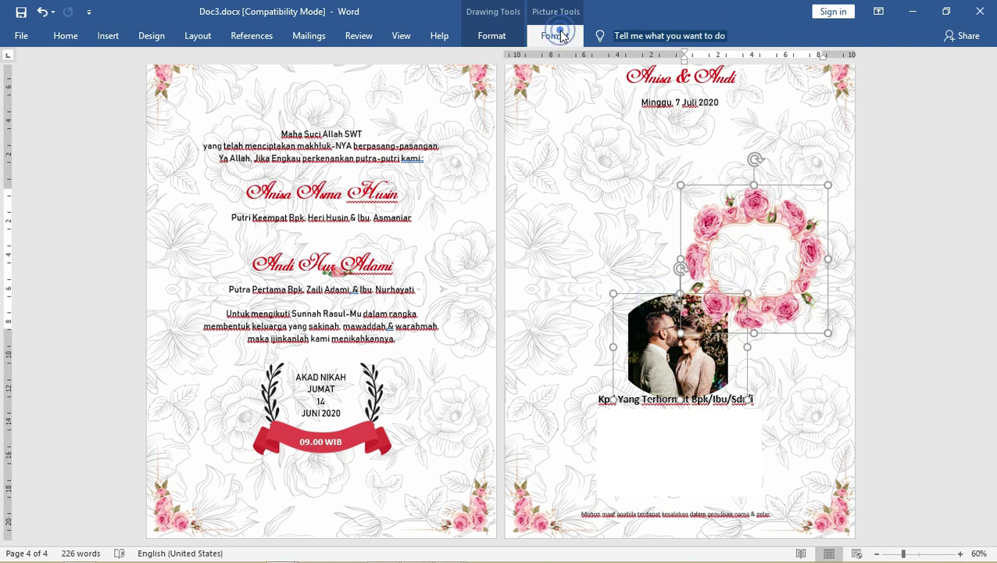
pyautogui.click(566, 36)
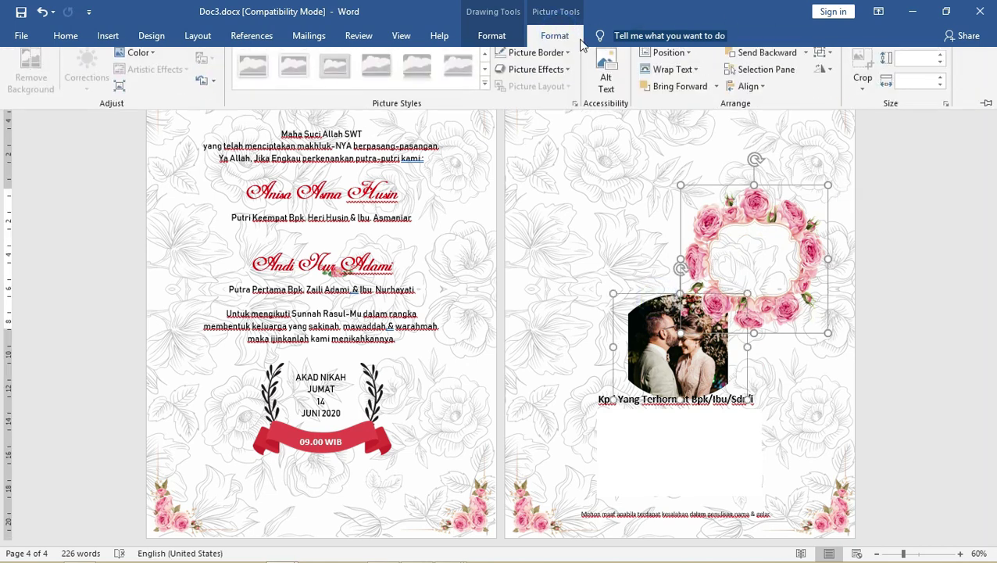
pyautogui.click(751, 91)
pyautogui.click(759, 128)
pyautogui.click(750, 92)
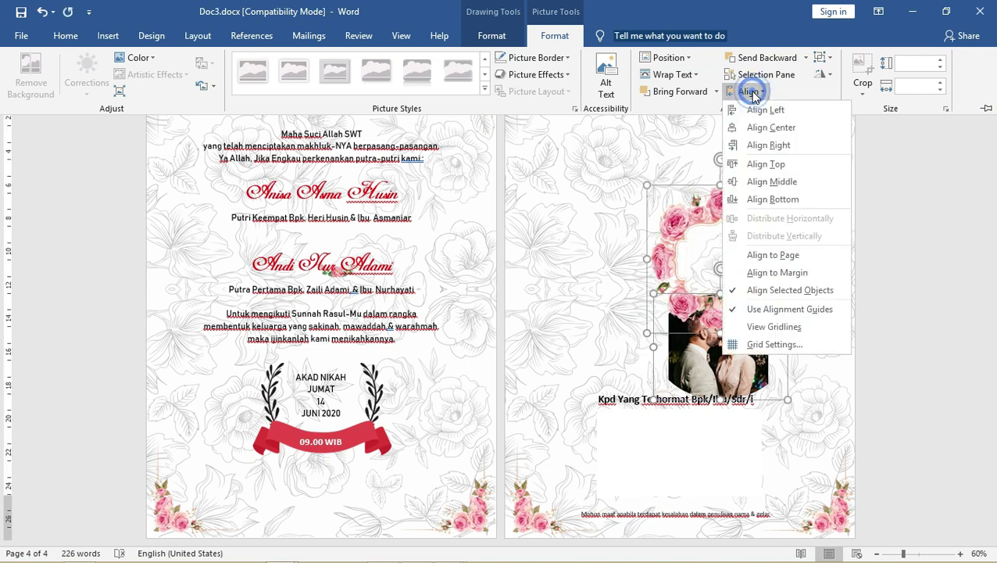
pyautogui.click(771, 181)
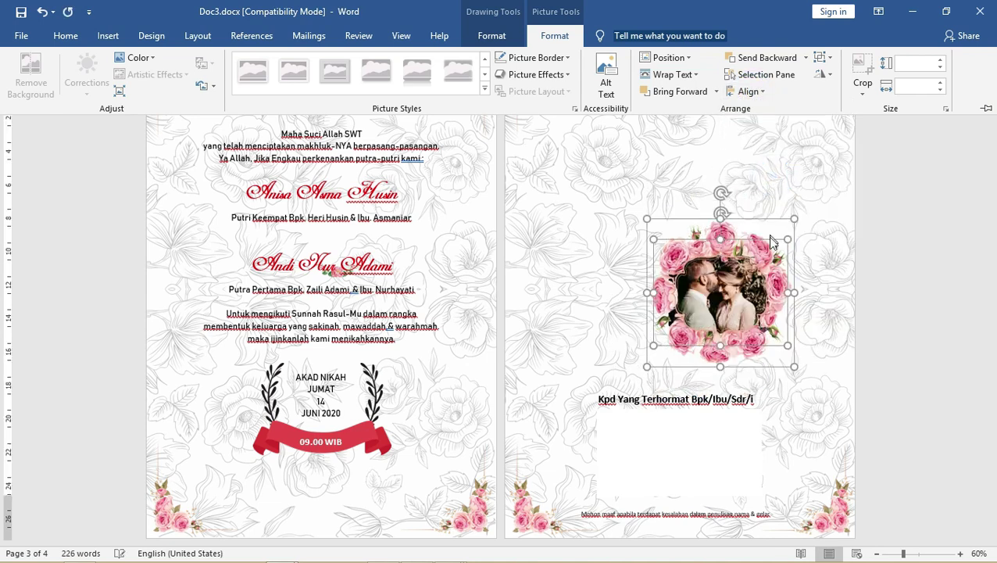
# Group the rose wreath and couple photo into one object
pyautogui.rightClick(755, 225)
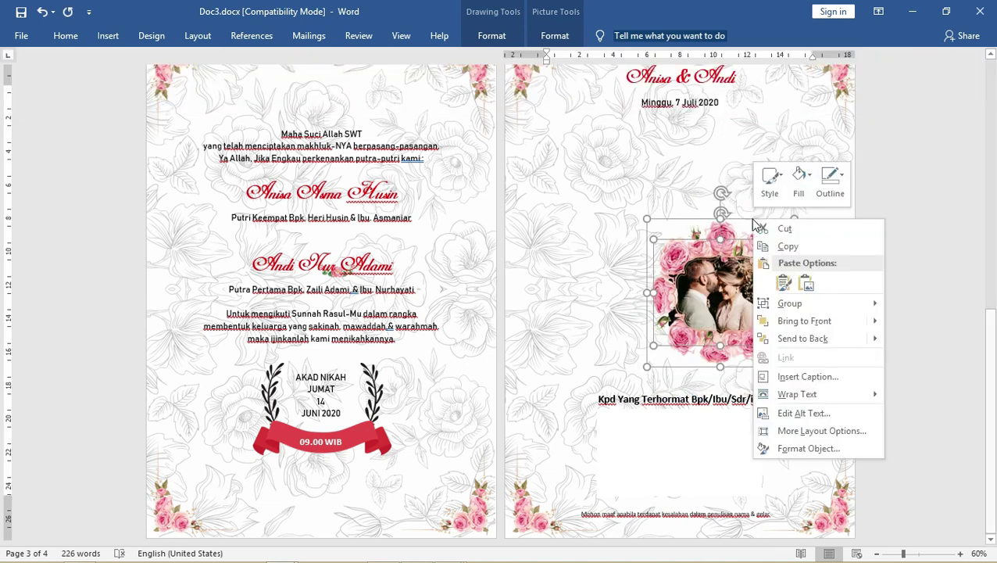
pyautogui.click(812, 303)
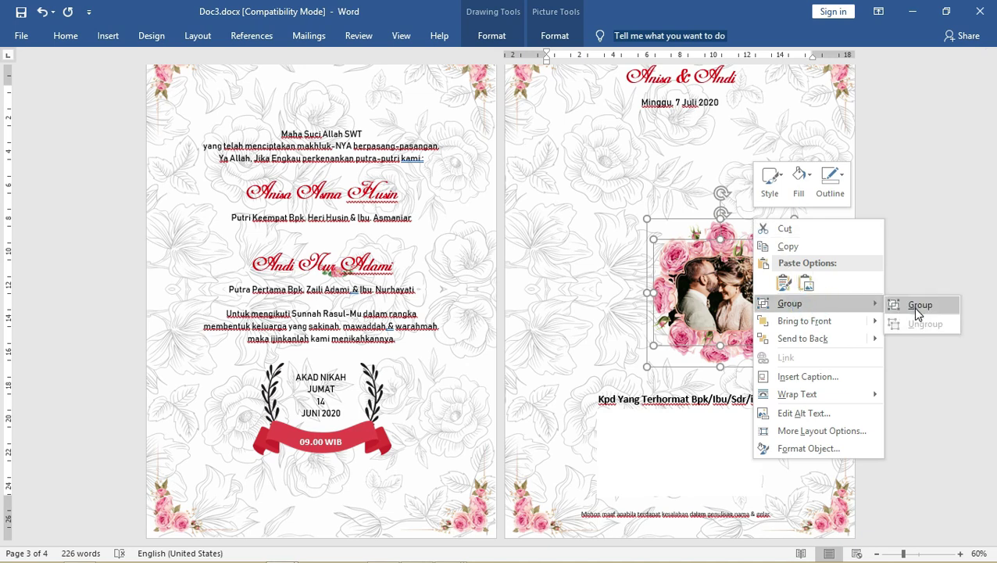
pyautogui.click(916, 308)
# Resize and position the grouped framed photo between the date and the address heading
pyautogui.moveTo(641, 213); pyautogui.dragTo(509, 158)
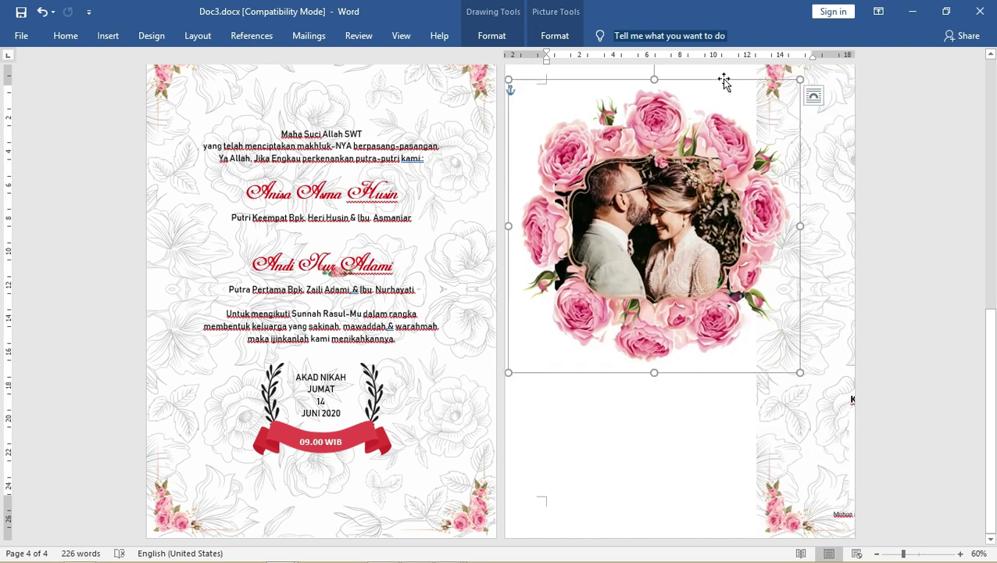
pyautogui.moveTo(725, 81); pyautogui.dragTo(747, 101)
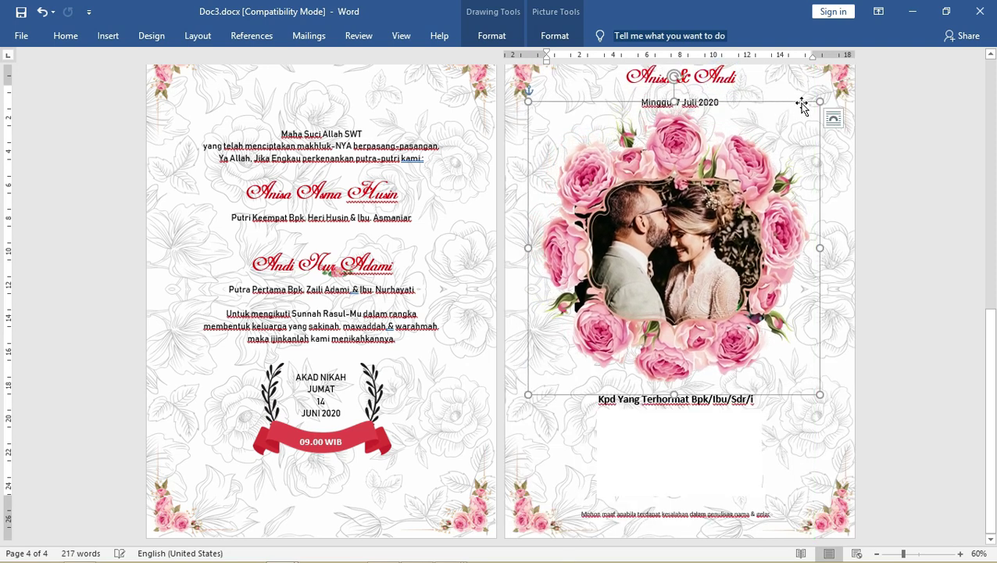
pyautogui.moveTo(820, 102)
pyautogui.mouseDown()
pyautogui.moveTo(725, 177)
pyautogui.moveTo(754, 133)
pyautogui.moveTo(752, 115)
pyautogui.moveTo(731, 181)
pyautogui.moveTo(746, 151)
pyautogui.mouseUp()
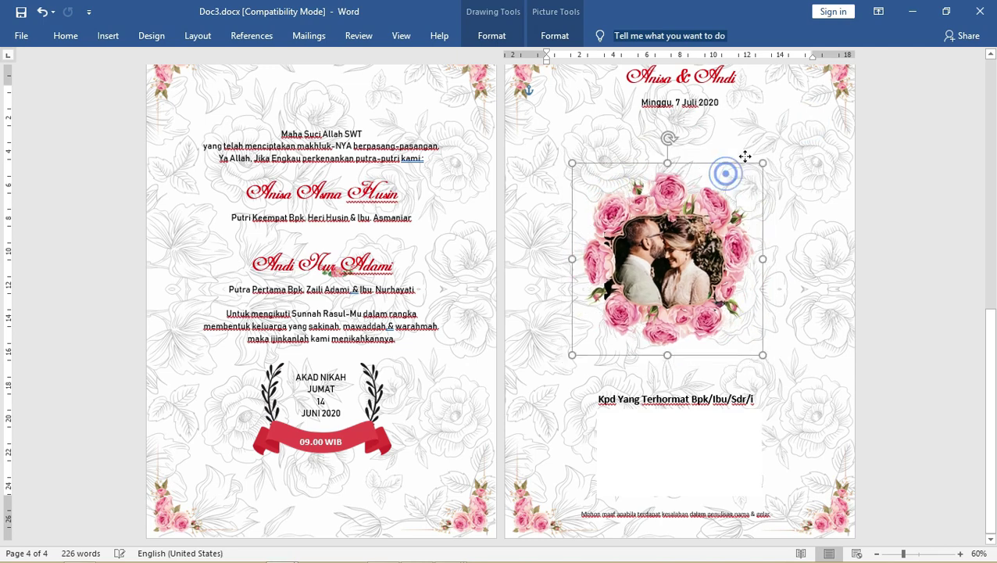
# Deselect the framed photo and zoom out to review all four invitation pages together
pyautogui.click(725, 140)
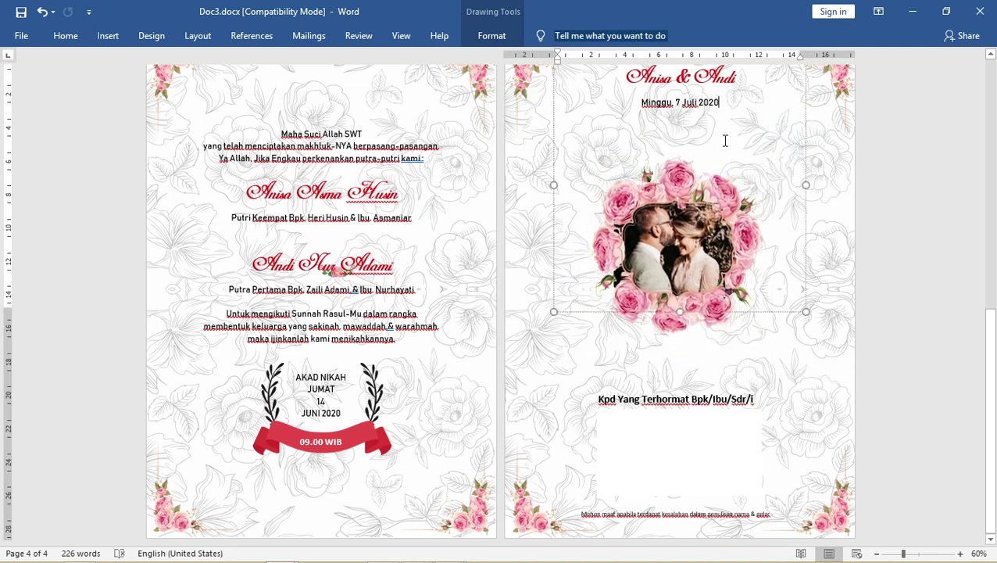
pyautogui.keyDown('ctrl'); pyautogui.scroll(-3, 723, 137); pyautogui.keyUp('ctrl')
pyautogui.keyDown('ctrl'); pyautogui.scroll(-2, 719, 131); pyautogui.keyUp('ctrl')
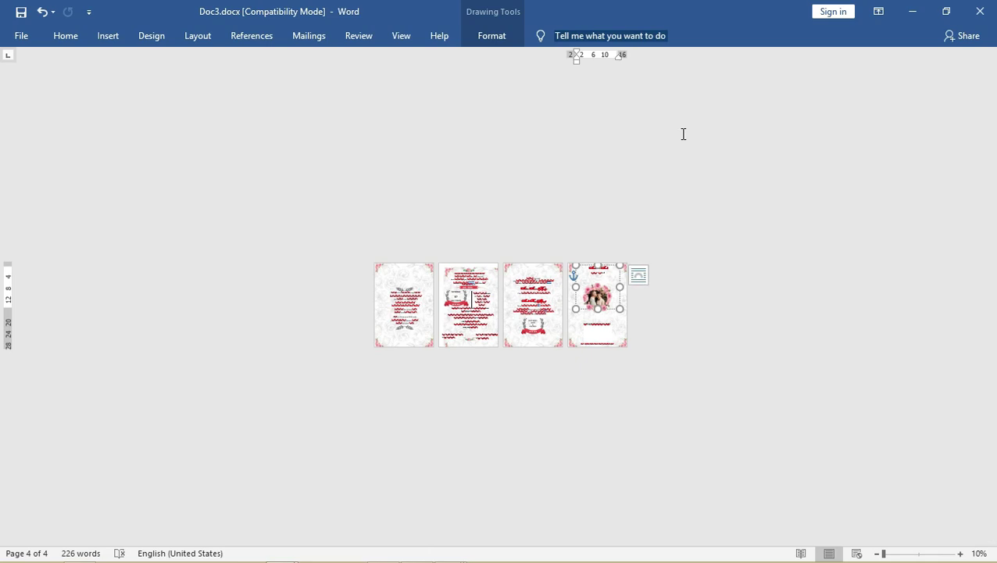
pyautogui.keyDown('ctrl'); pyautogui.scroll(2, 683, 134); pyautogui.keyUp('ctrl')
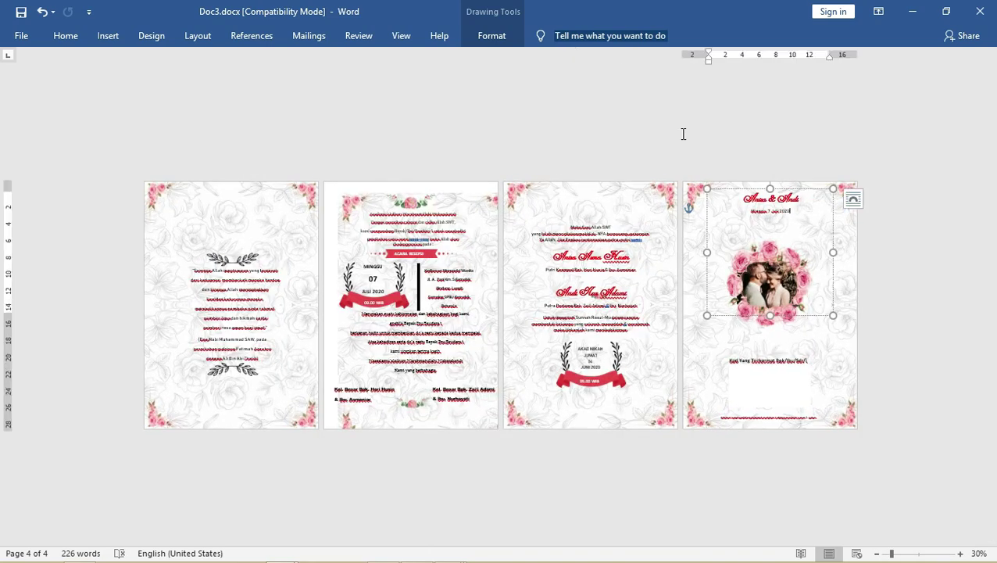